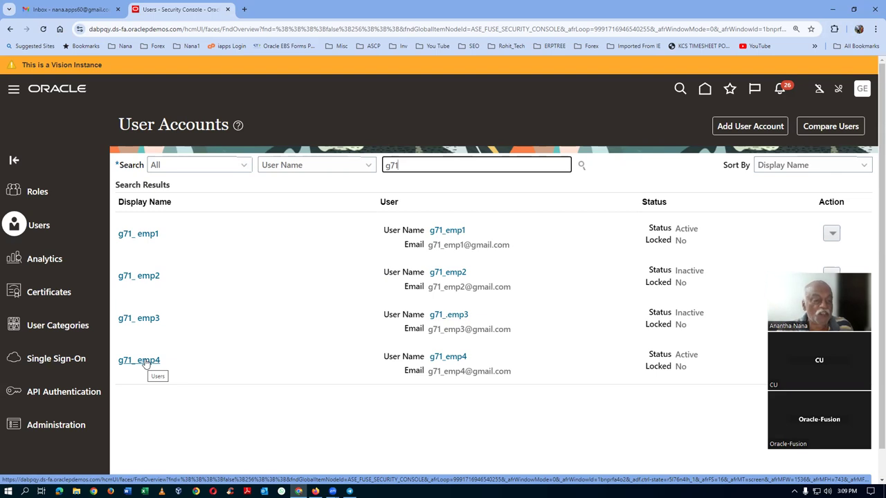
Step: Manually reset the second g71 employee's password, then put the account into edit mode
click(151, 278)
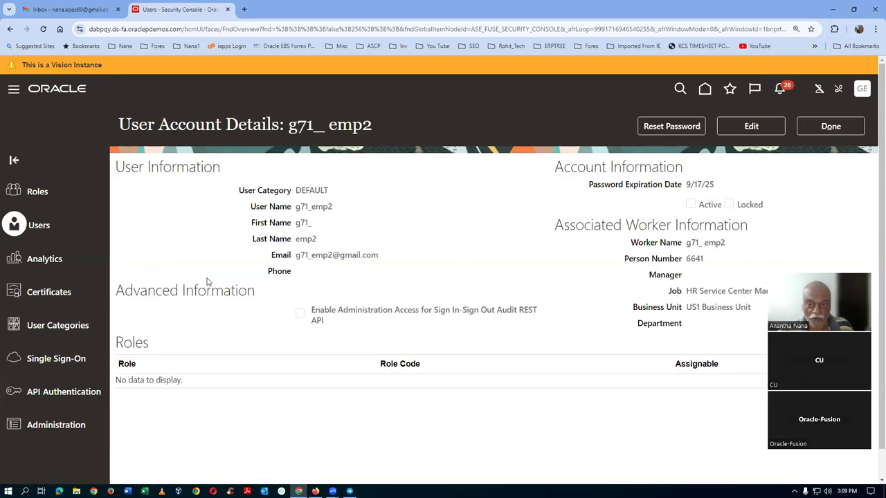
click(667, 127)
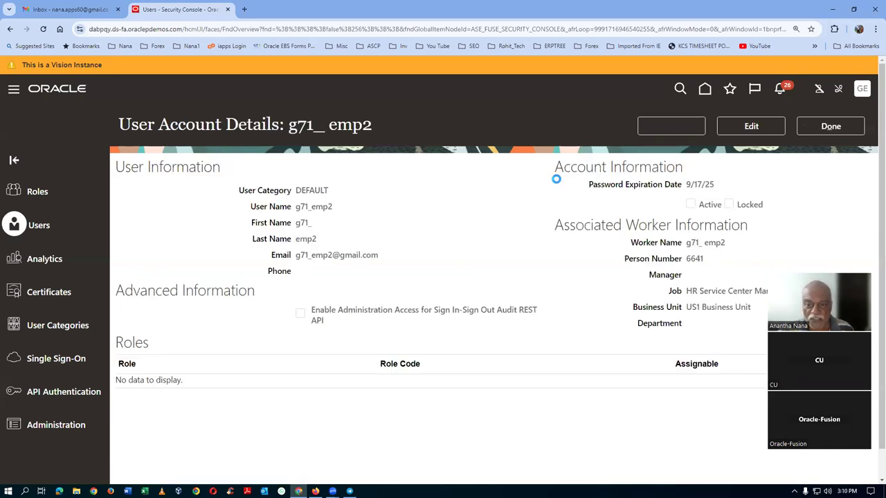
click(219, 243)
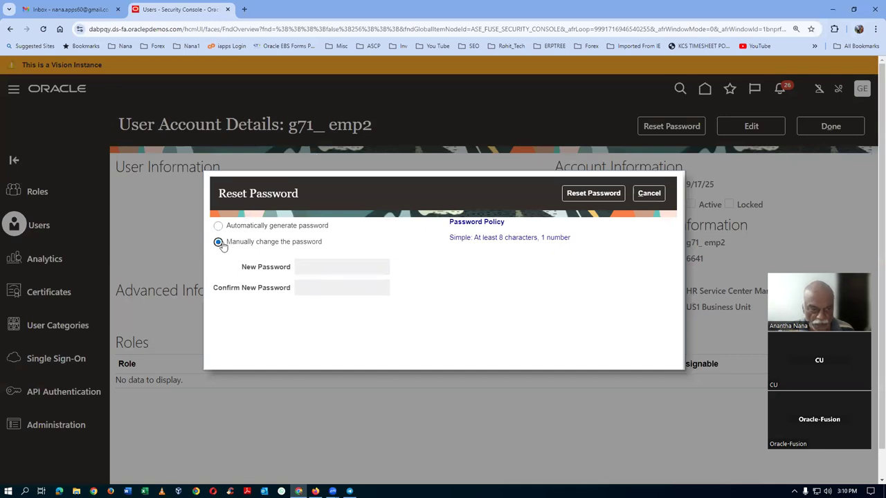
click(352, 266)
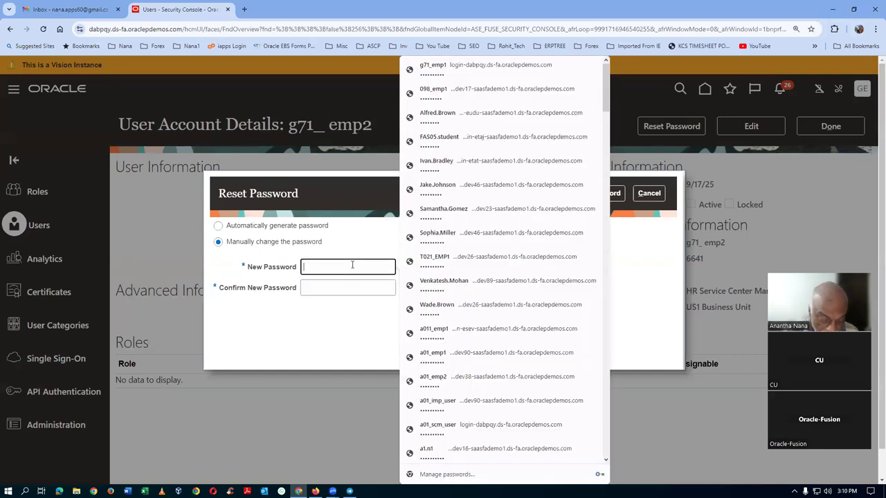
text(Welcome123)
key(Tab)
text(W)
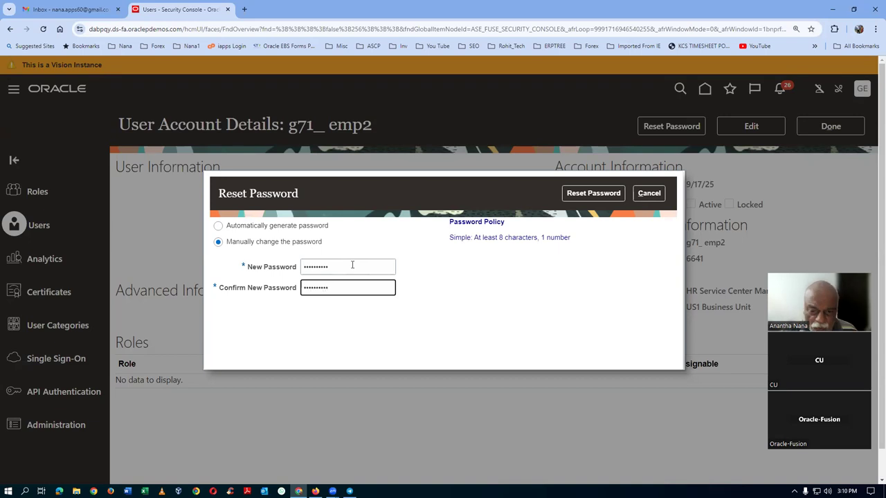
click(594, 193)
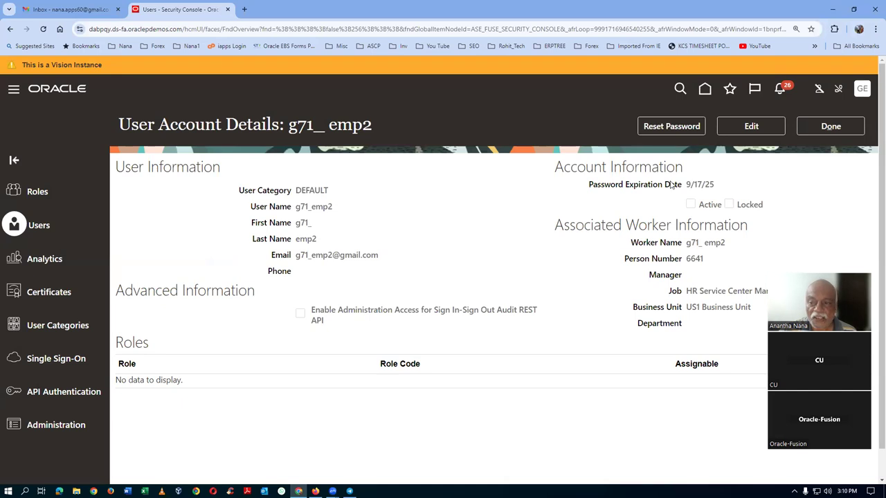
click(747, 127)
Step: Add the Product Data Steward role to the user account
click(654, 424)
click(378, 158)
text(Prod)
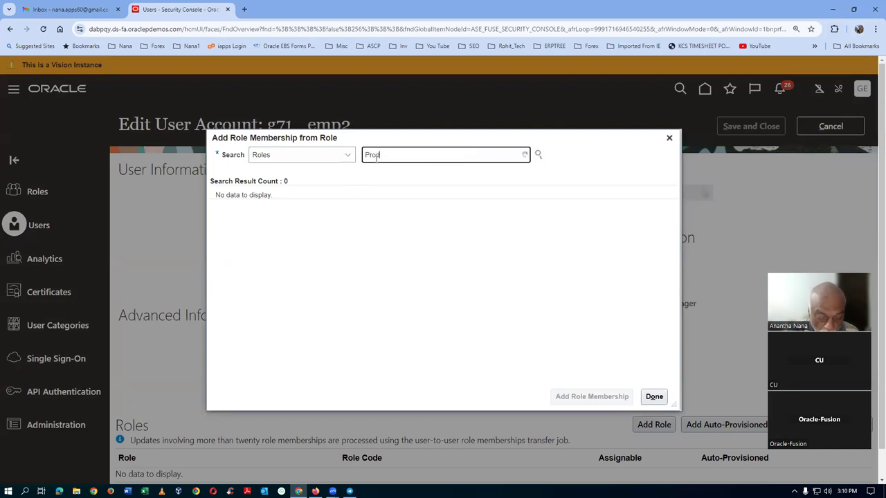
text(uct a)
key(BackSpace)
text(data)
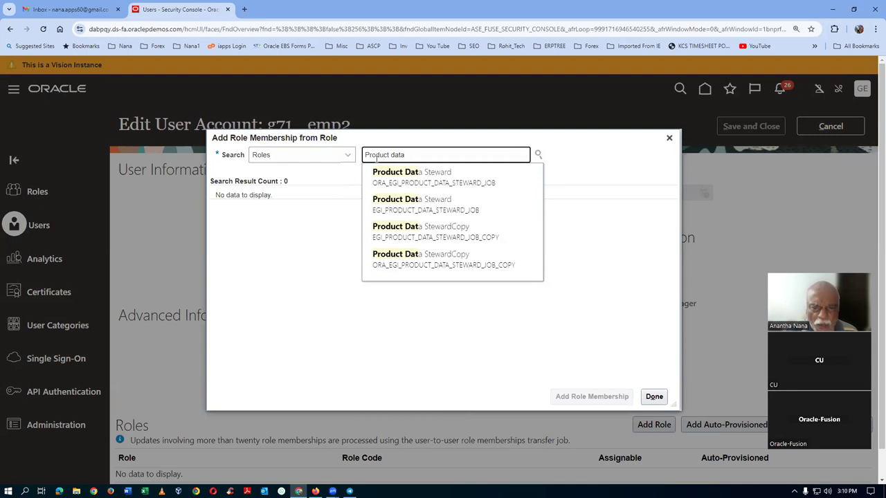
click(414, 176)
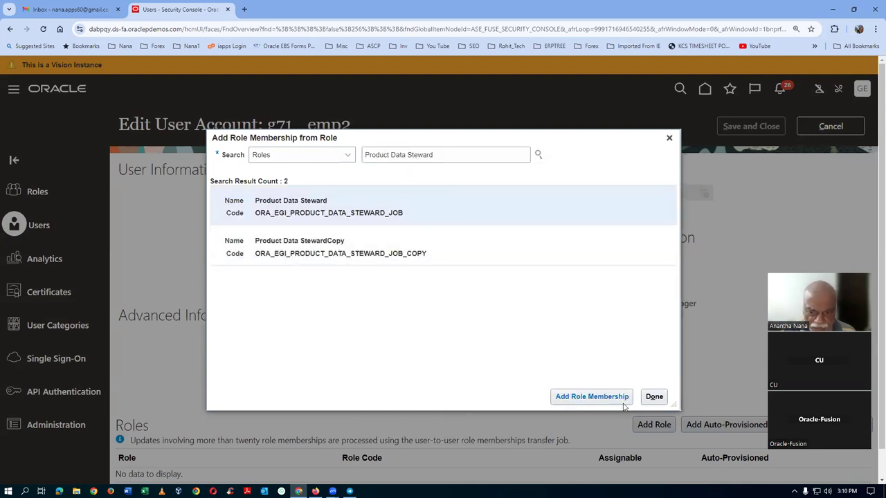
click(607, 399)
Step: Add the Product Manager role to the user account
click(481, 154)
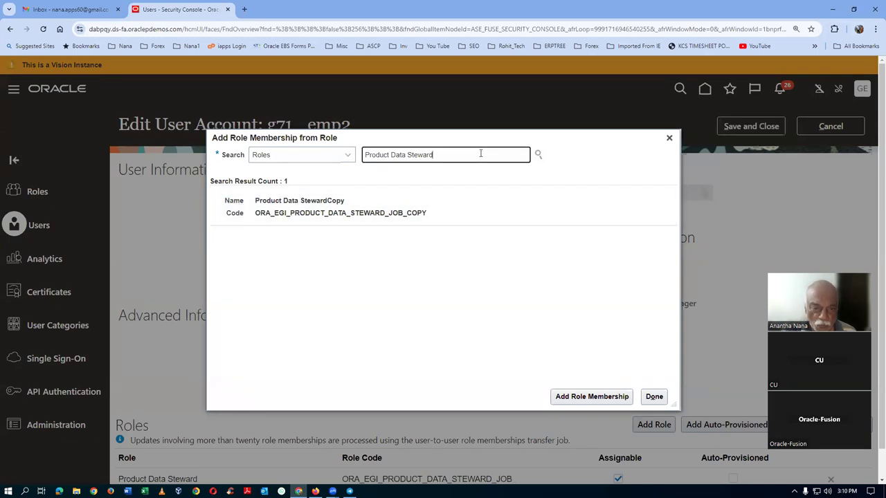
key(BackSpace)
key(BackSpace)
key(BackSpace)
key(BackSpace)
key(BackSpace)
key(BackSpace)
key(BackSpace)
key(BackSpace)
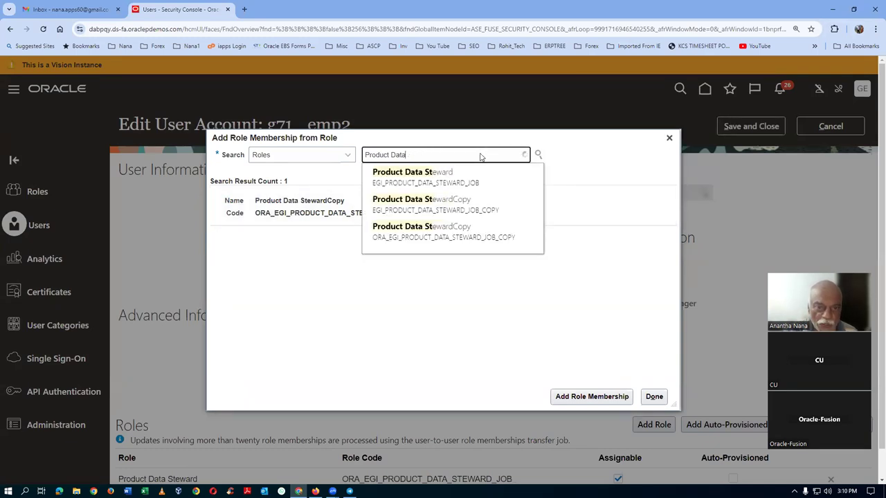
key(BackSpace)
key(BackSpace)
key(BackSpace)
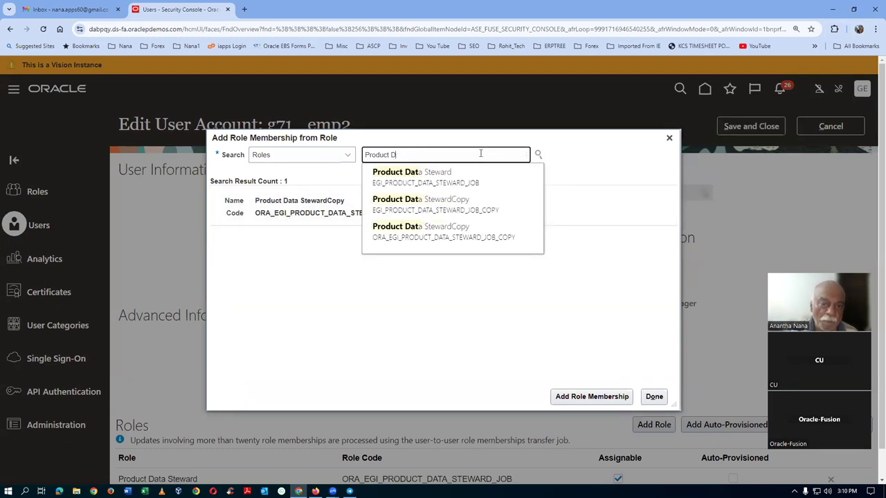
text(Man)
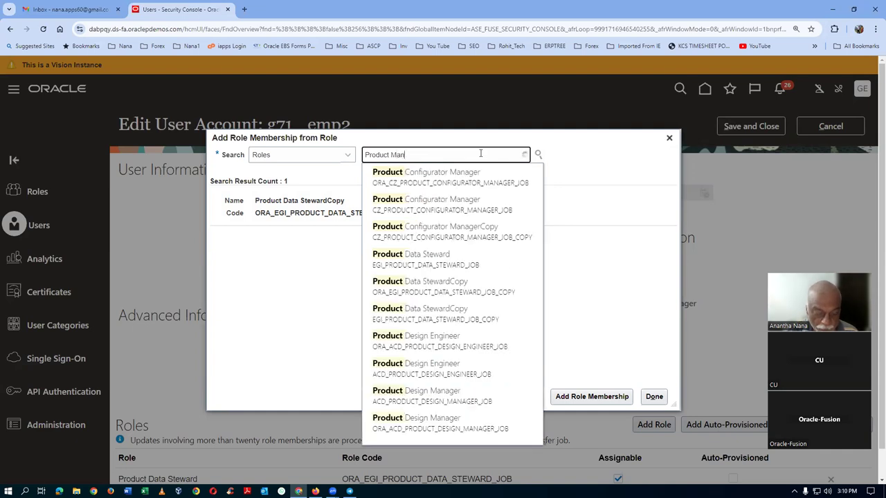
text(a)
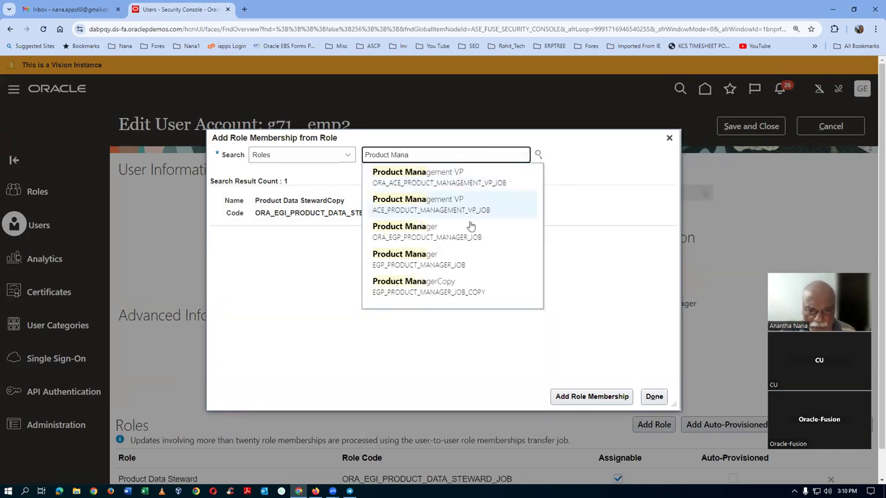
click(433, 241)
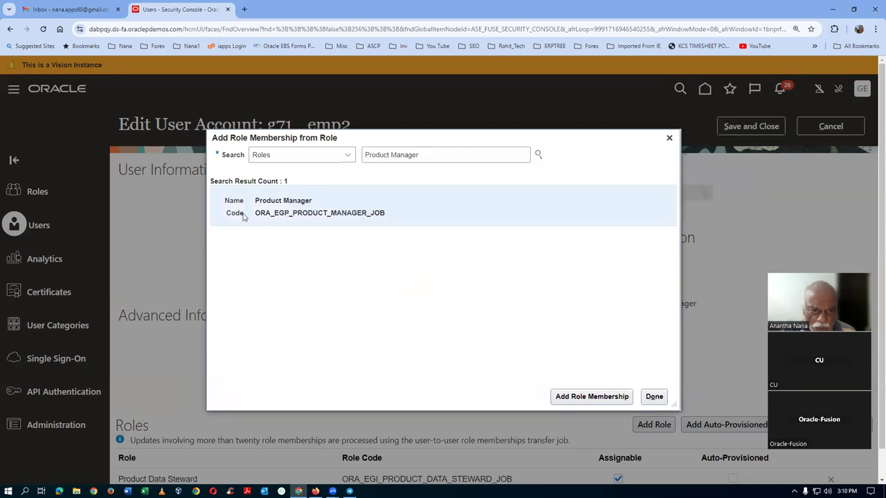
click(589, 397)
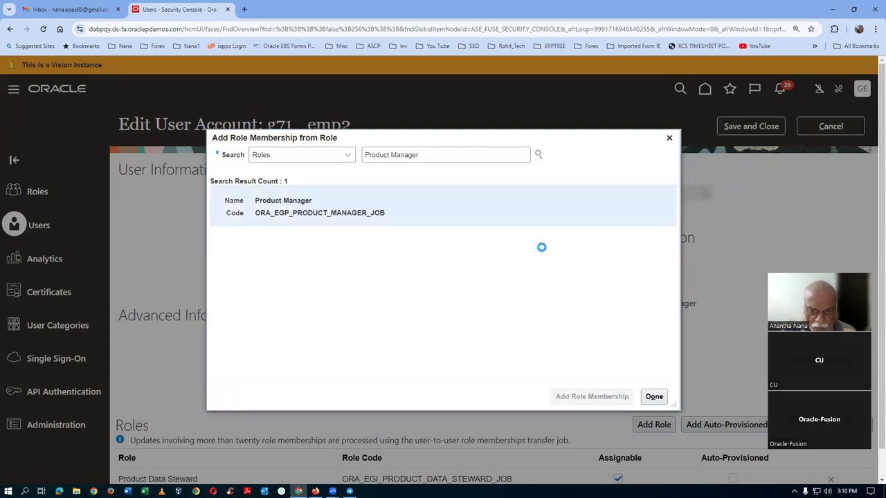
Step: Add the Employee role and finish the role-membership dialog
drag(433, 159, 258, 181)
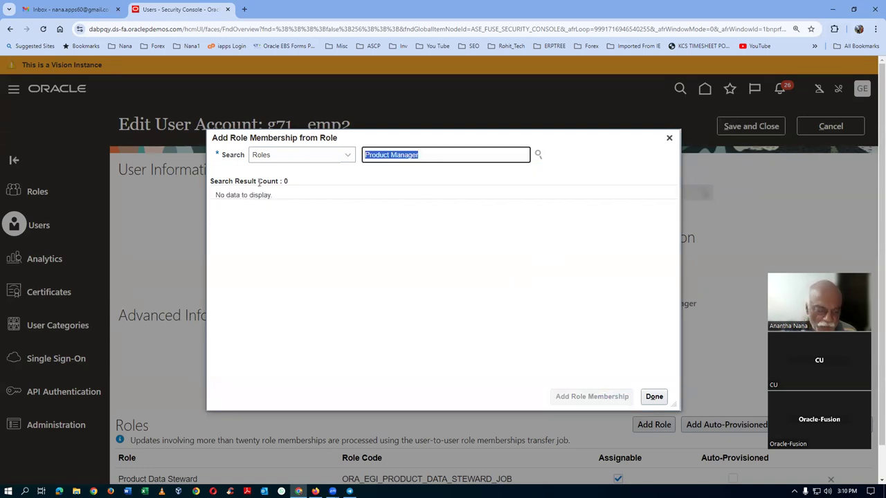
text(Employ)
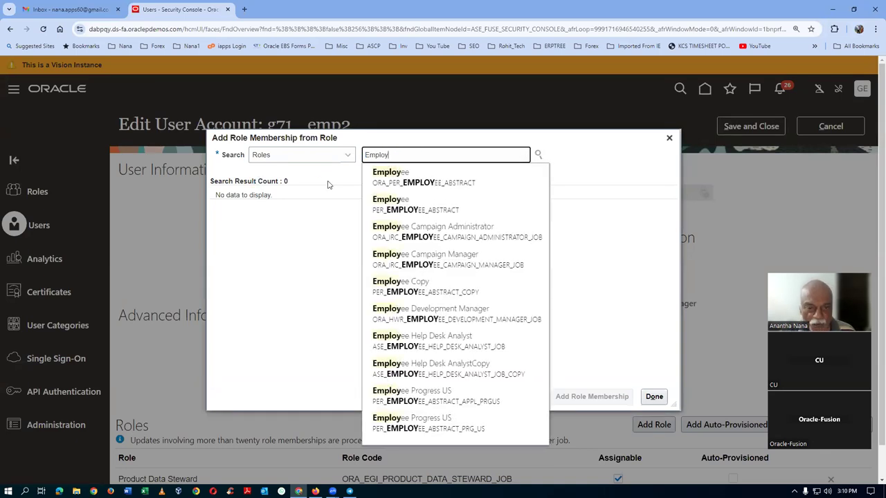
click(388, 181)
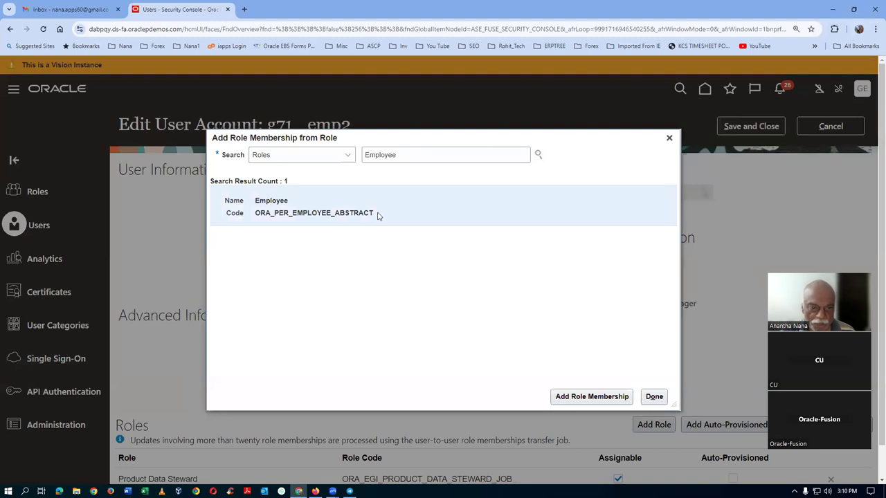
click(564, 394)
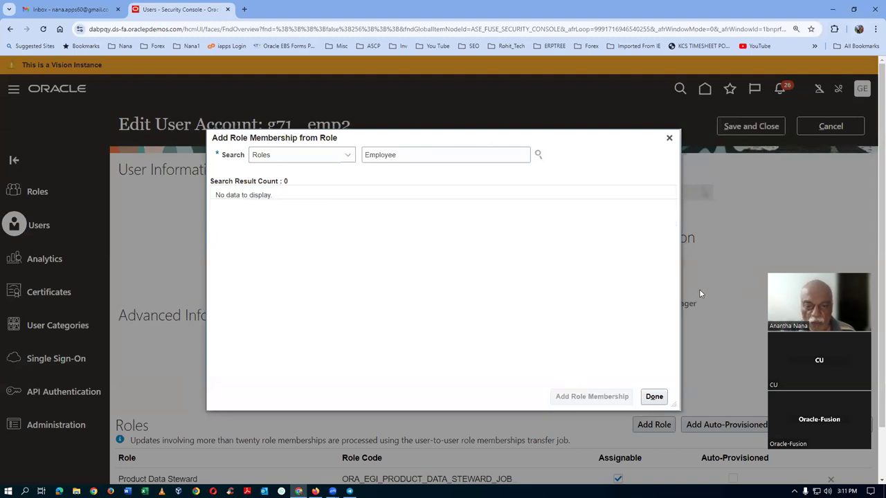
click(654, 397)
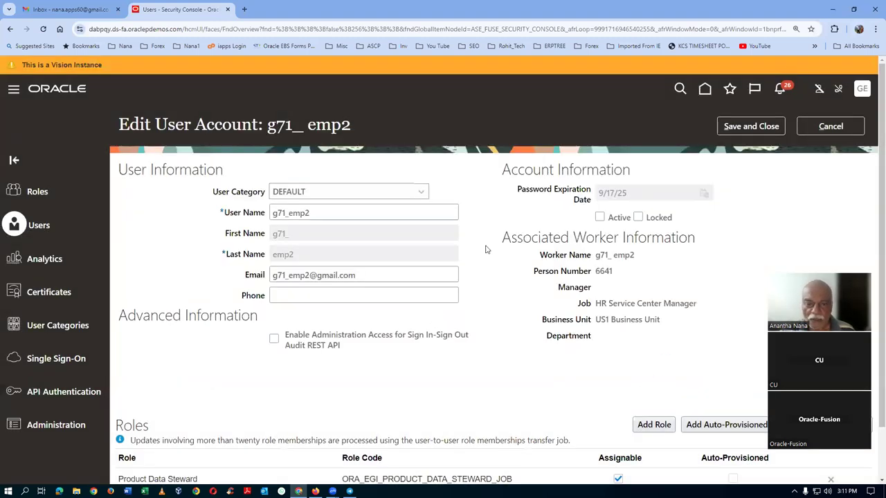
Step: Save the account's three new roles and return to the g71 User Accounts list
click(752, 126)
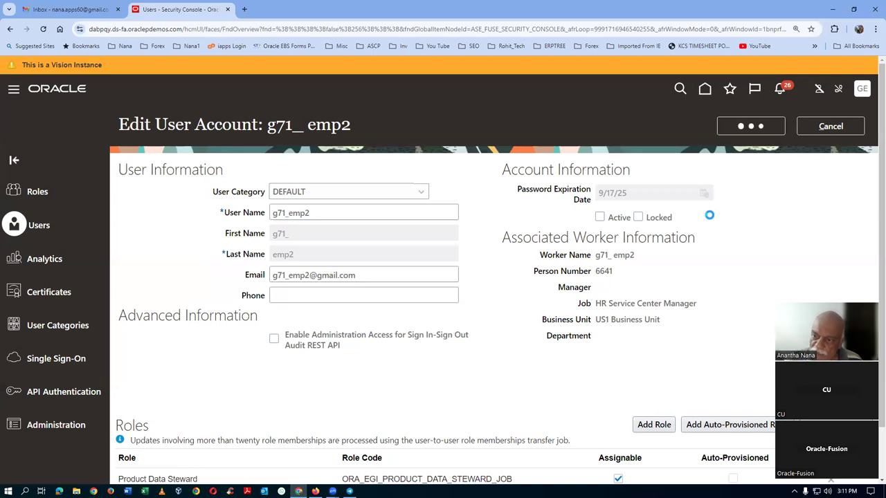
click(834, 125)
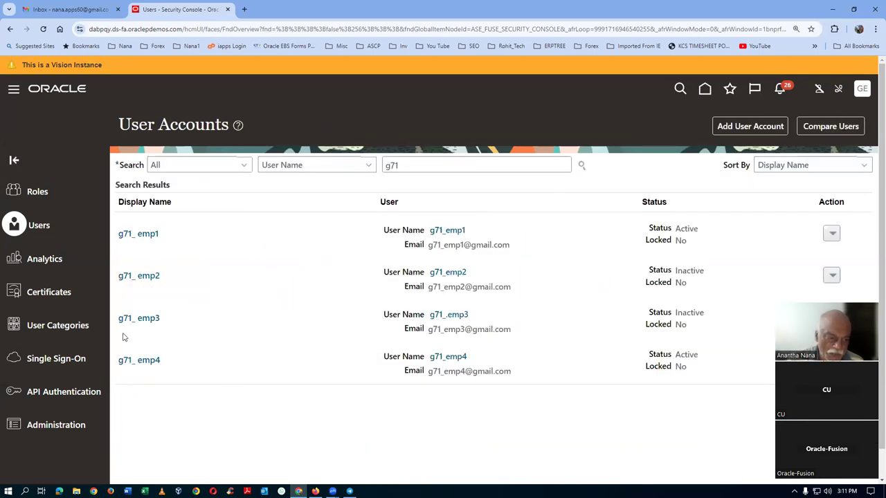
Step: Open the third g71 employee account and manually set a new password
click(138, 318)
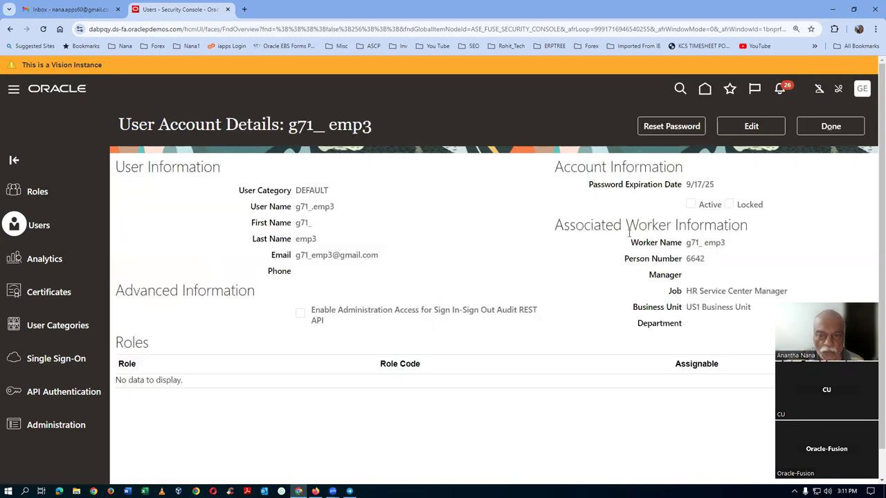
click(666, 127)
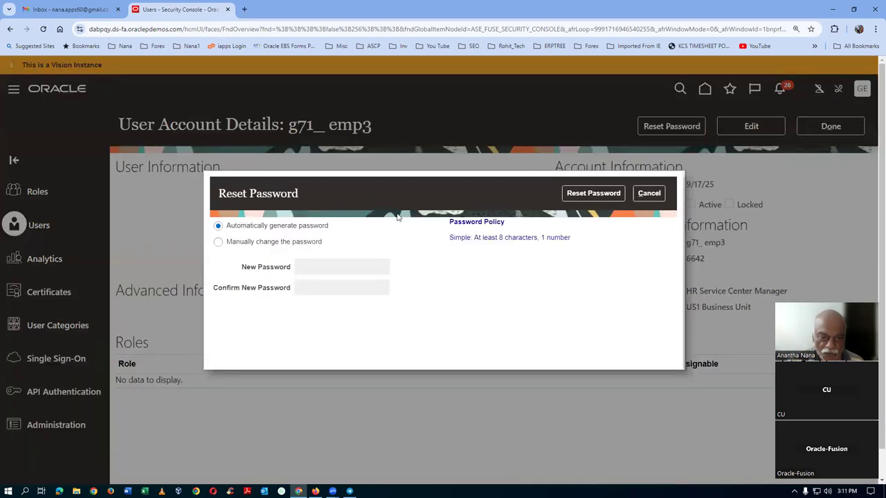
click(262, 243)
click(323, 267)
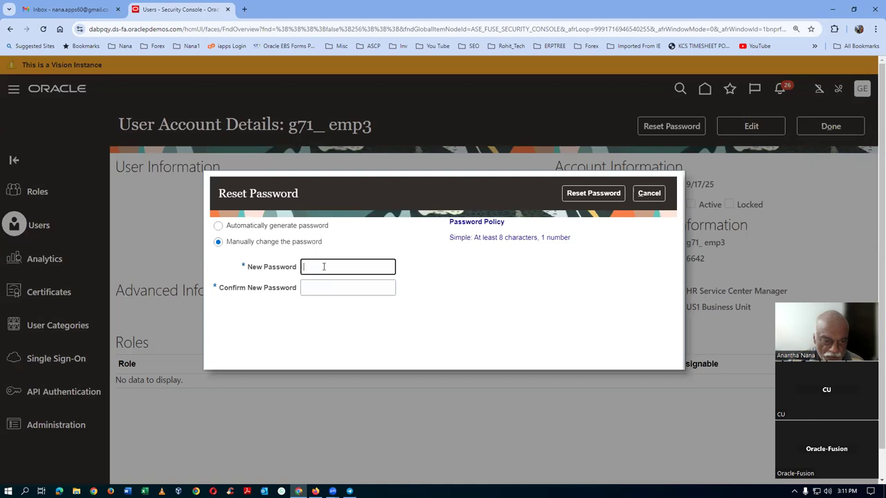
text(We)
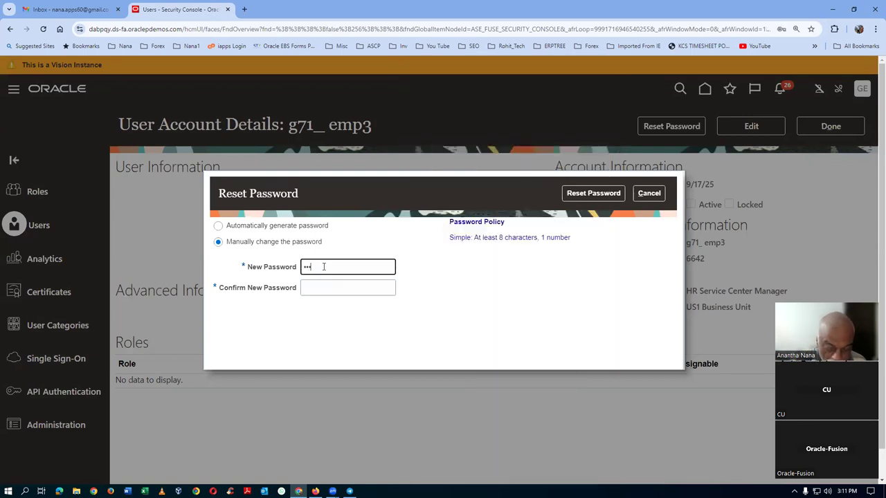
text(1)
key(Tab)
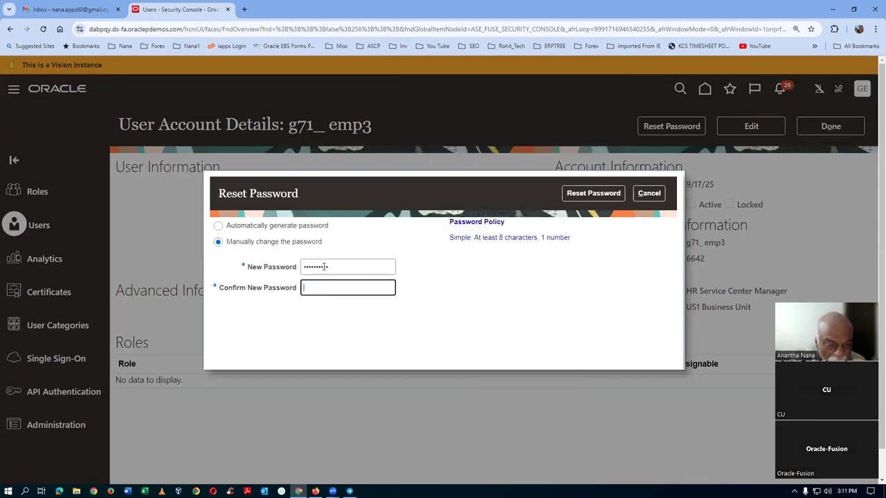
text(We)
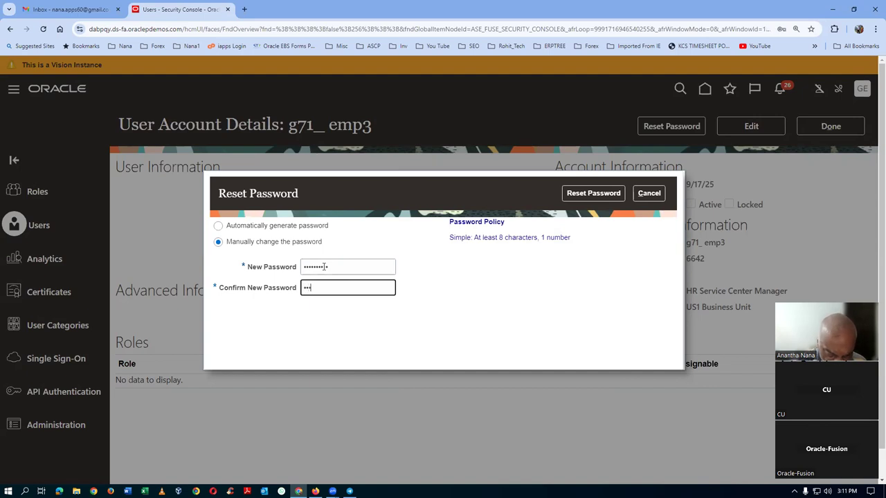
text(1)
key(Tab)
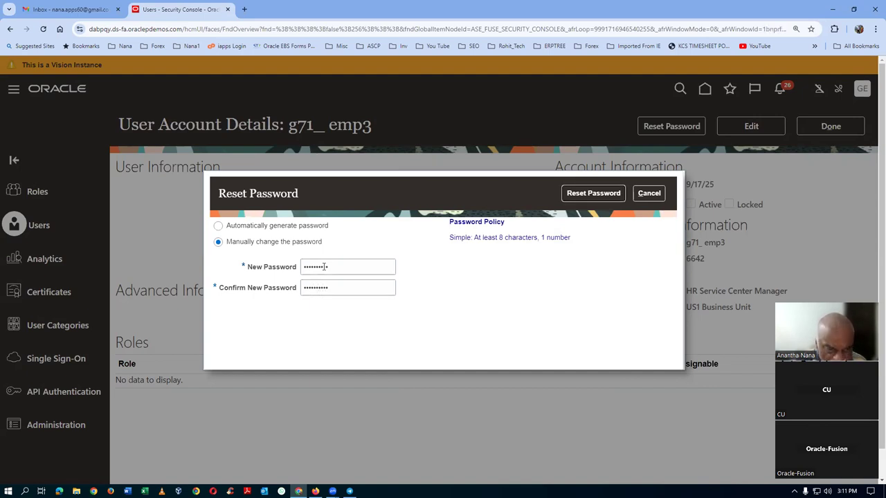
click(597, 195)
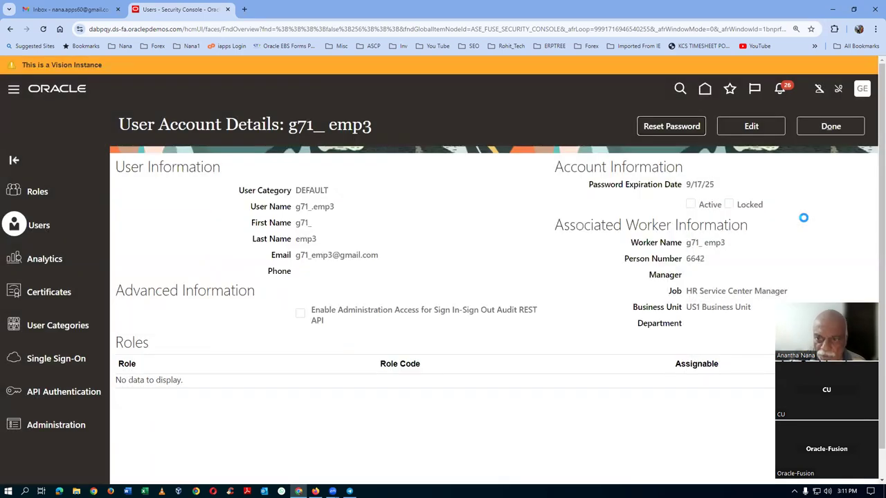
Step: Edit the account and add the Product Data Steward role
click(750, 126)
click(650, 427)
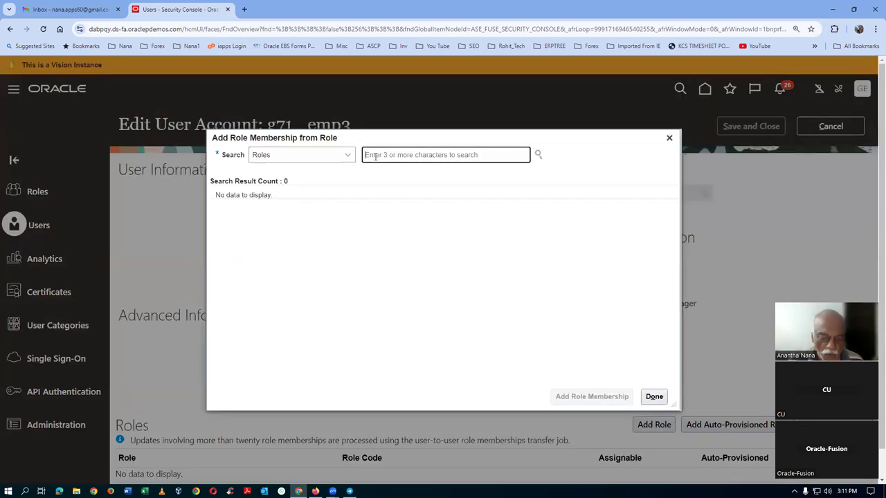
text(Prod)
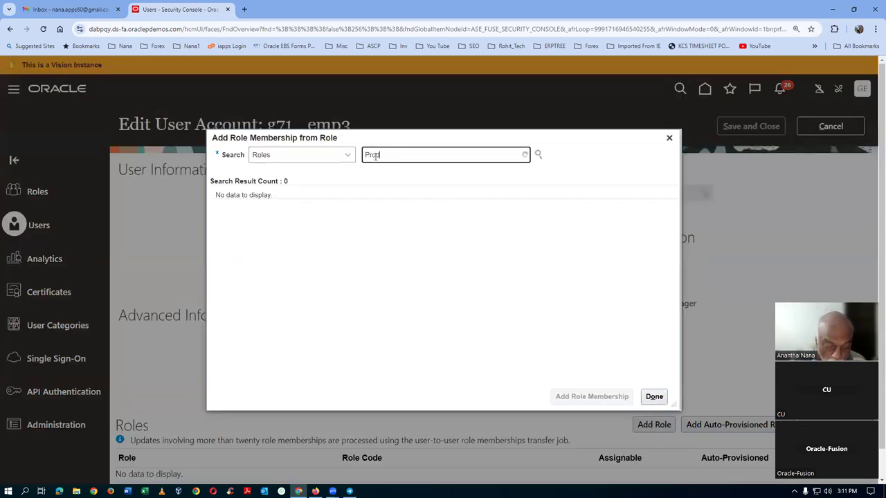
text(uct Data)
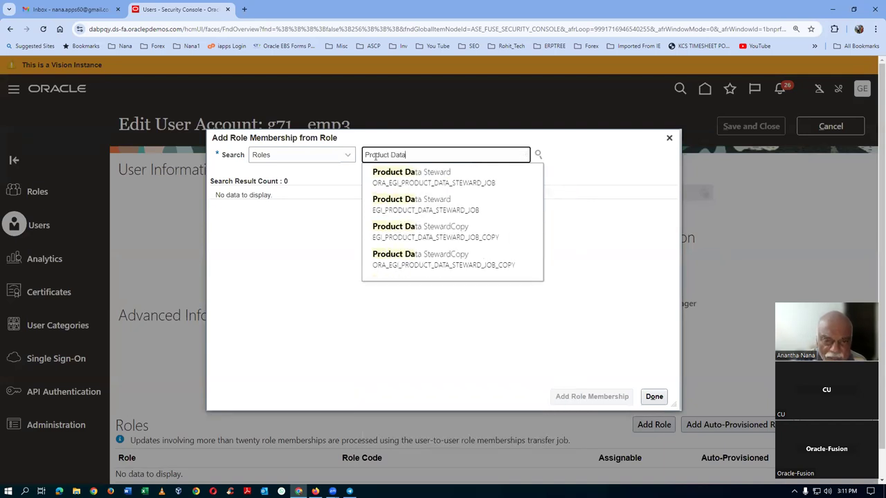
click(443, 175)
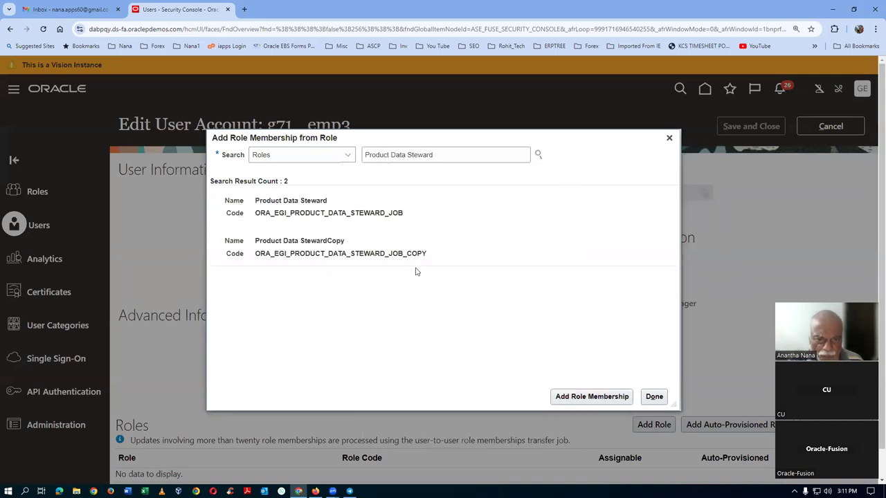
click(391, 210)
click(562, 393)
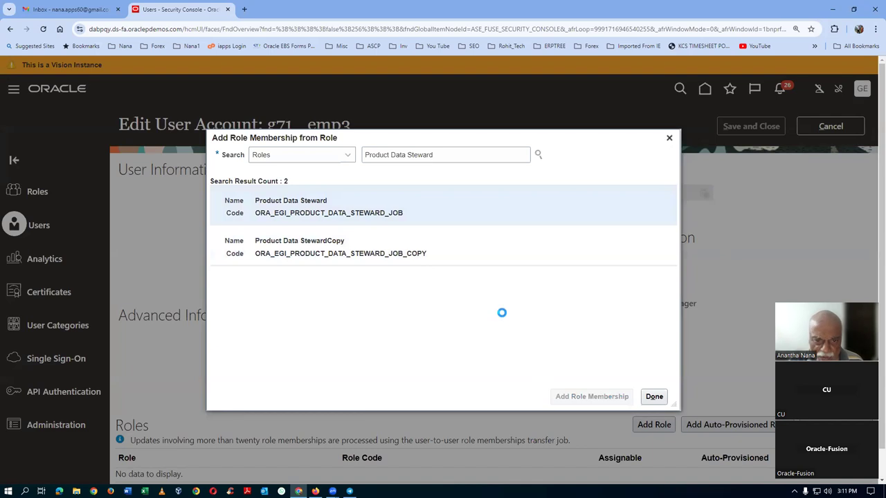
Step: Add the Product Manager role to the account
click(460, 159)
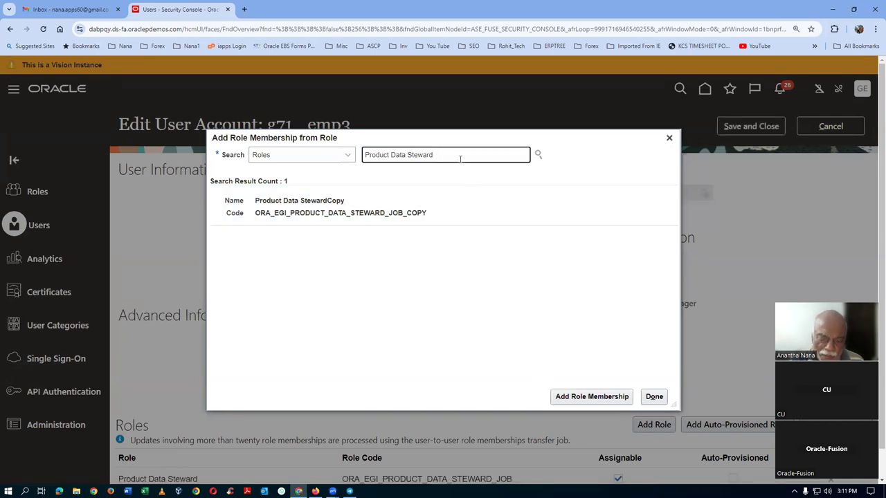
key(BackSpace)
key(BackSpace)
key(BackSpace)
key(BackSpace)
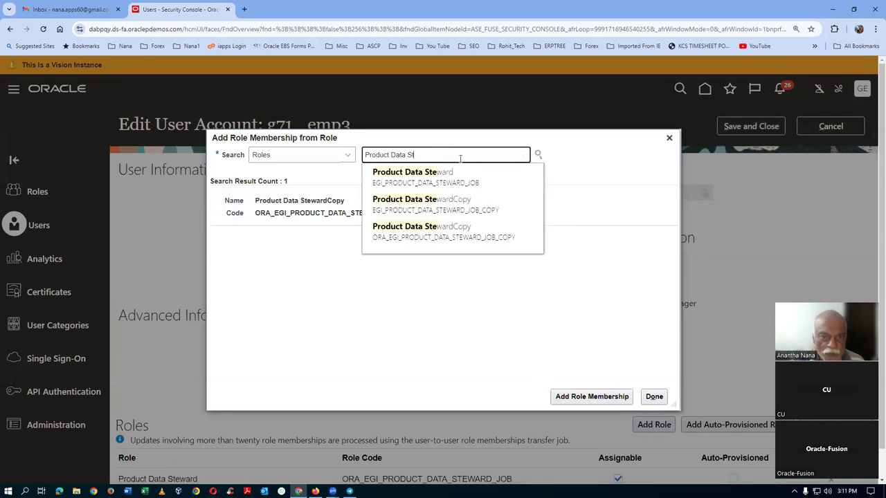
key(BackSpace)
key(BackSpace)
key(BackSpace)
key(BackSpace)
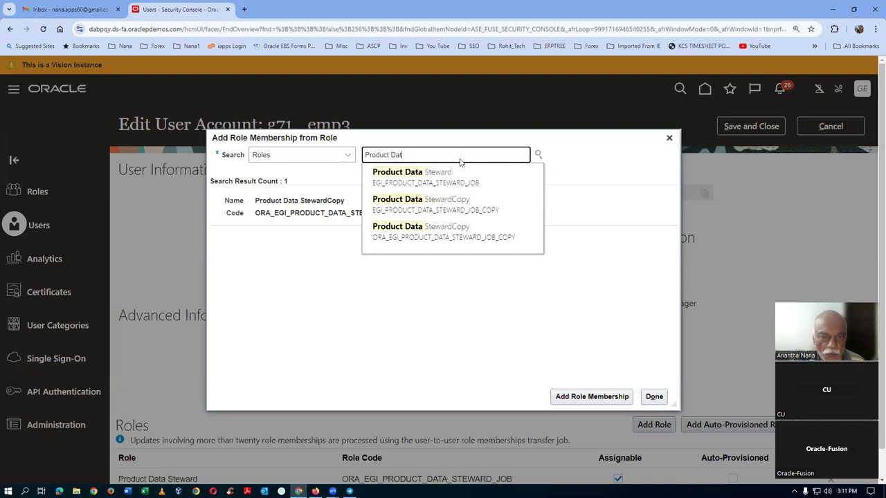
key(BackSpace)
key(BackSpace)
text(Manag)
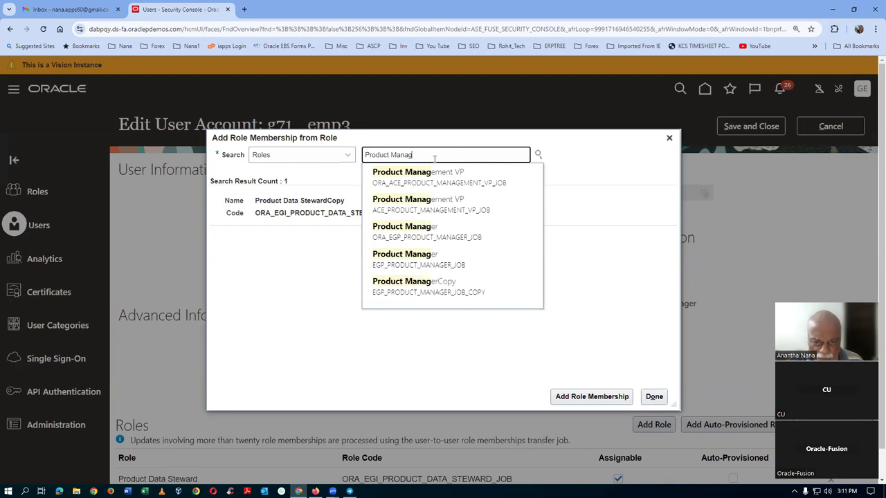
click(414, 235)
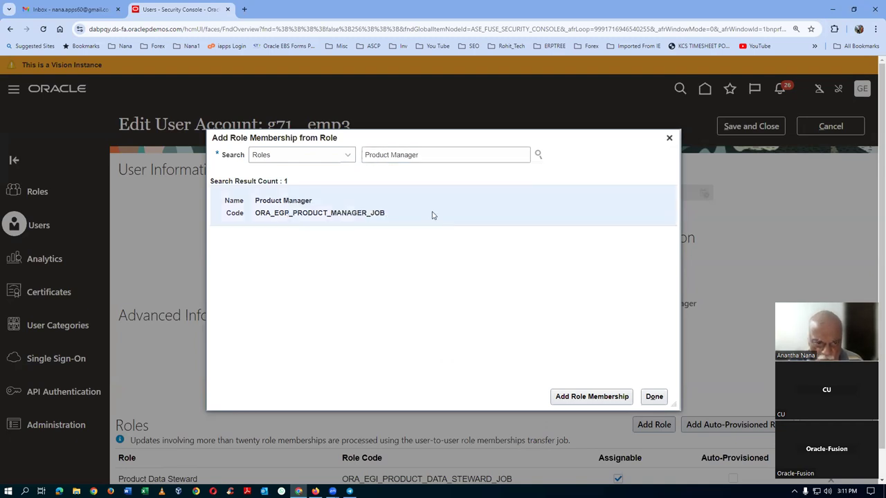
click(579, 403)
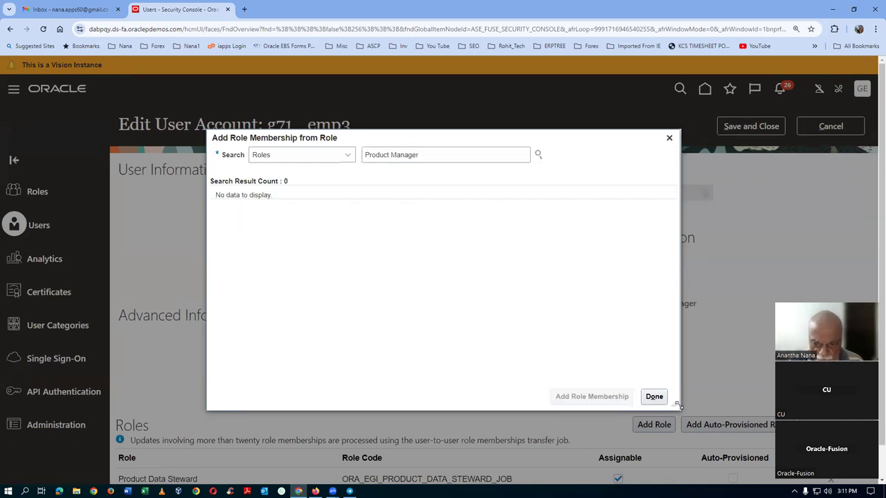
click(655, 398)
Step: Add the Employee role to the account
scroll(696, 332, down, 1)
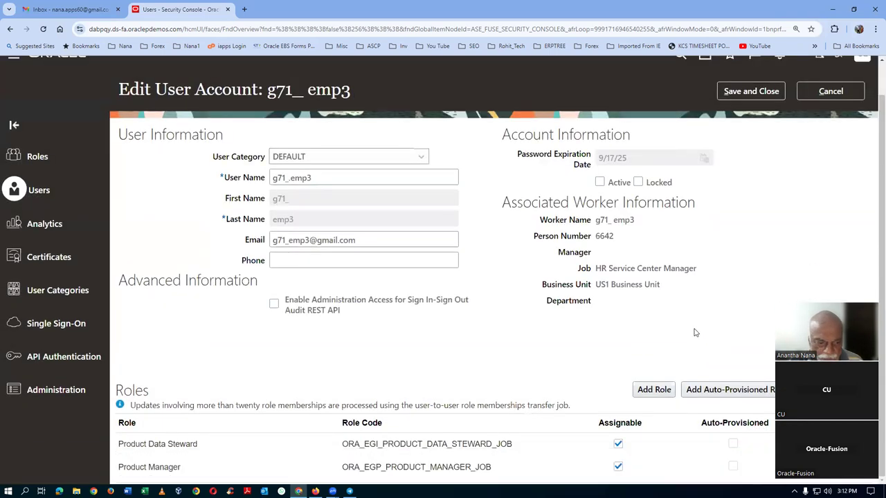
click(655, 390)
click(388, 153)
text(emplo)
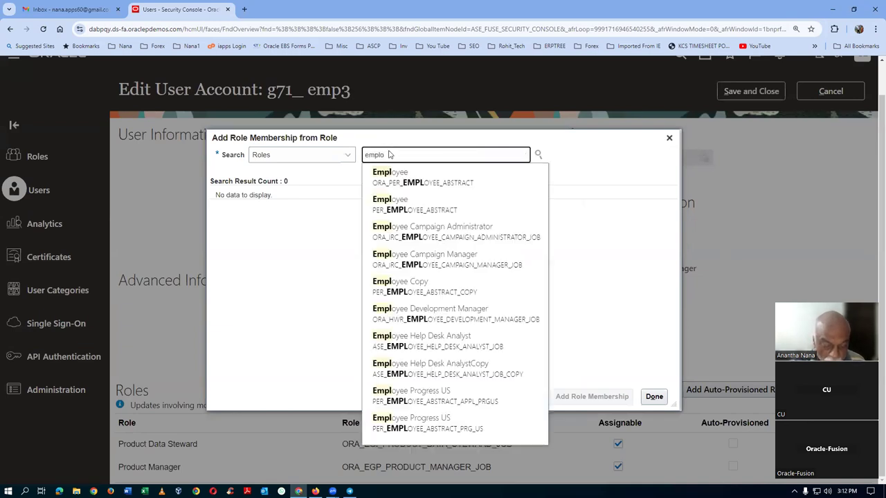
click(415, 175)
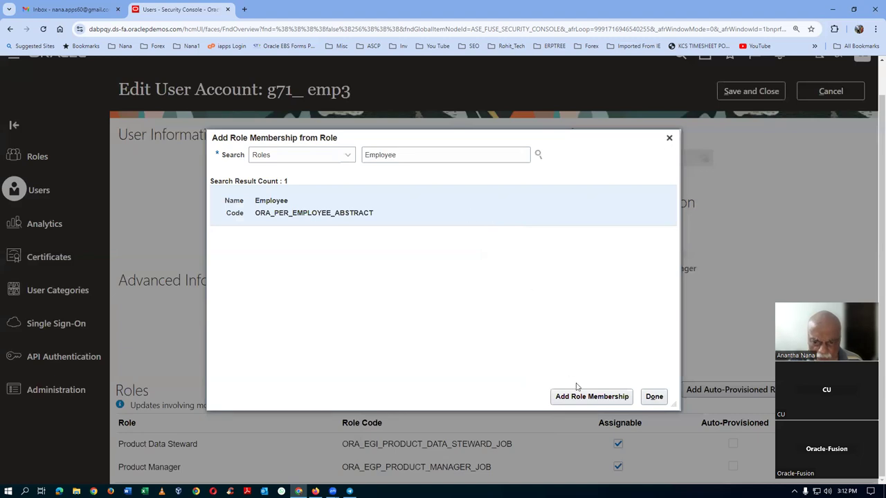
click(575, 396)
click(653, 397)
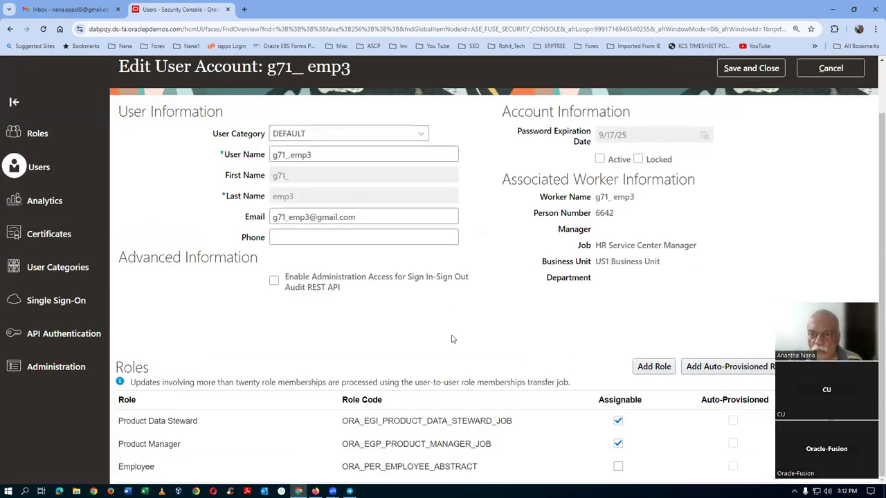
Step: Save the role changes and go to the Oracle Fusion home page
scroll(451, 339, up, 1)
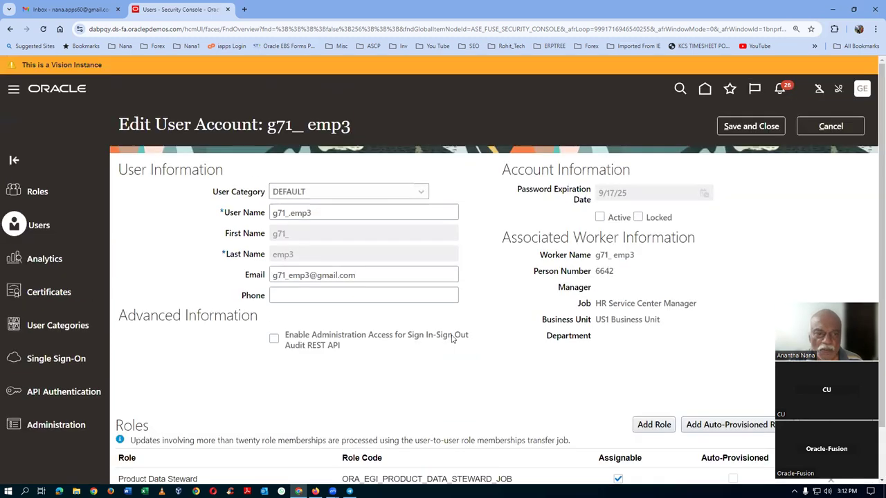
click(768, 124)
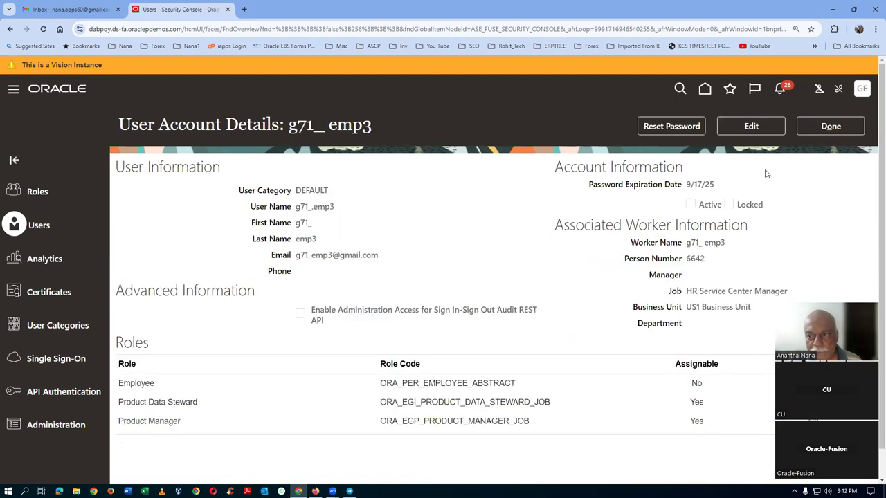
click(835, 133)
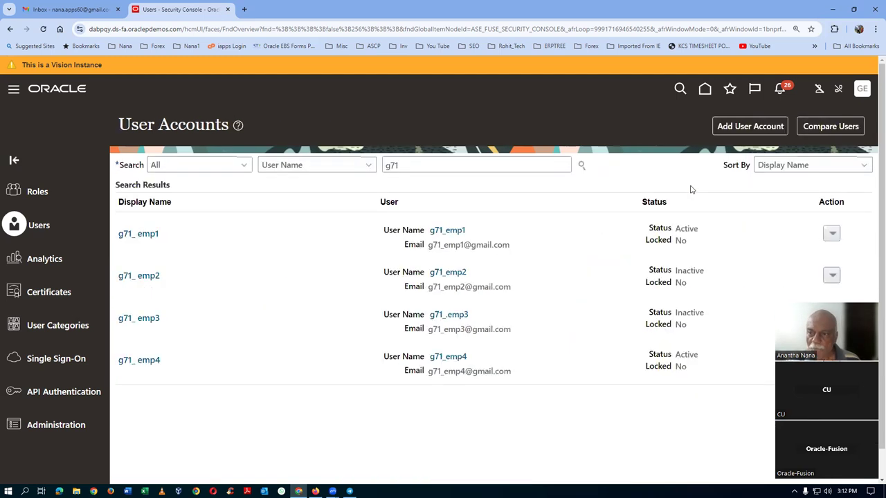
click(703, 97)
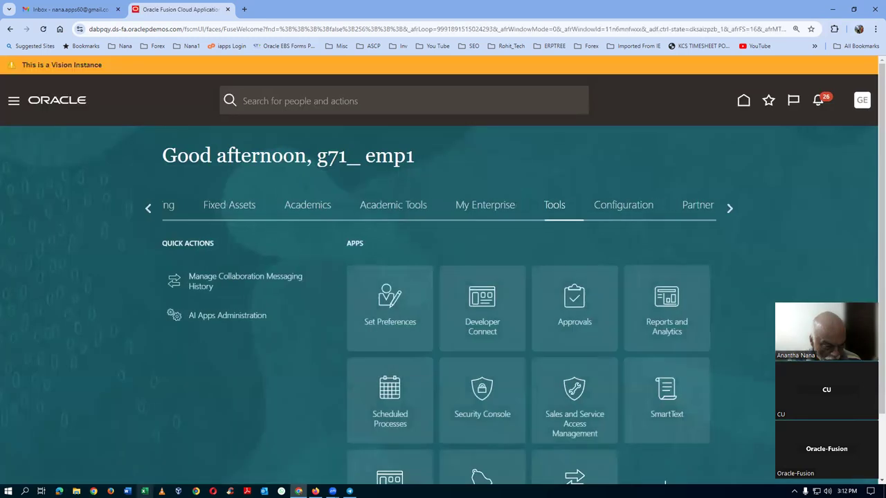
Step: Launch Excel and open the Fusion_PDH_Work_Sheet workbook
click(144, 491)
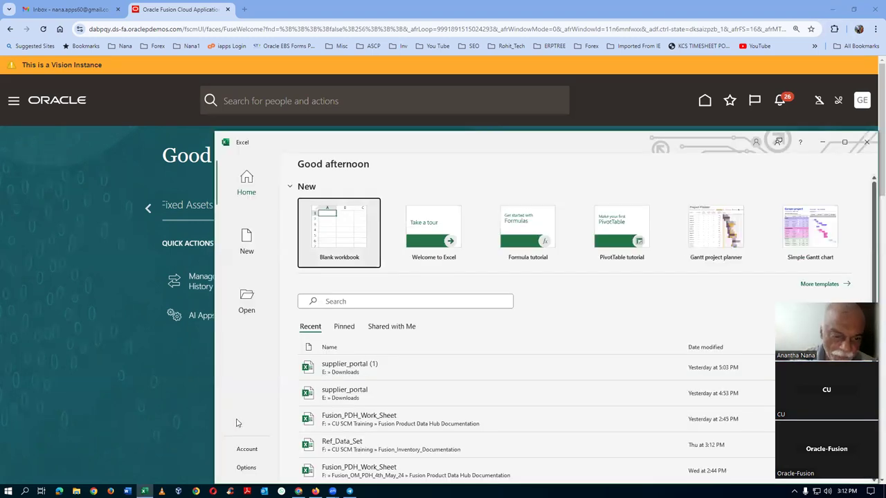
click(424, 427)
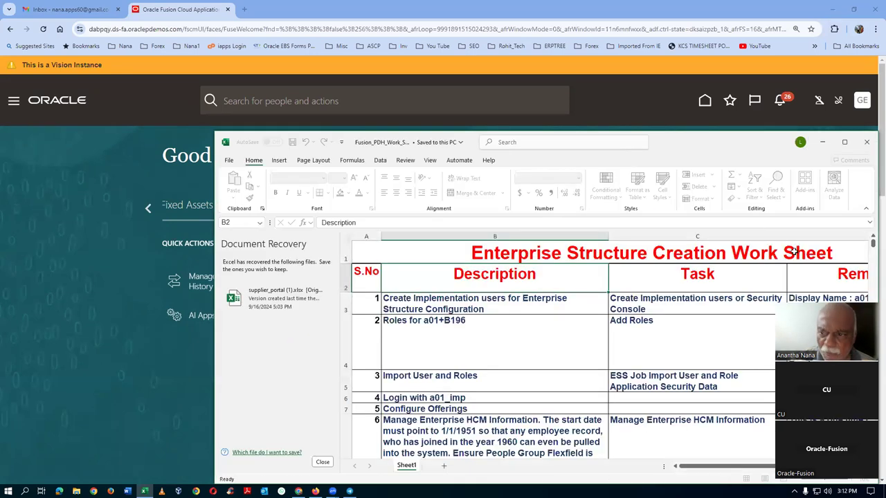
Step: Maximize Excel, dismiss document recovery, and review the Product Data Hub Work Sheet notes
click(845, 142)
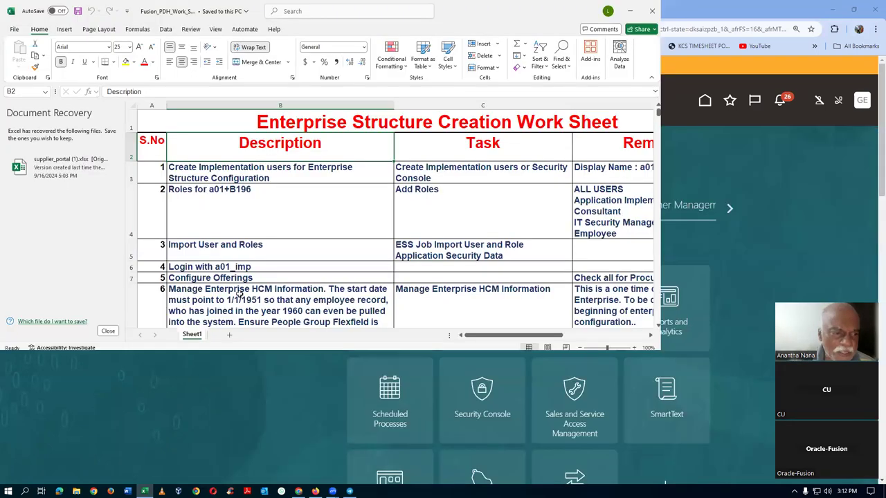
click(108, 462)
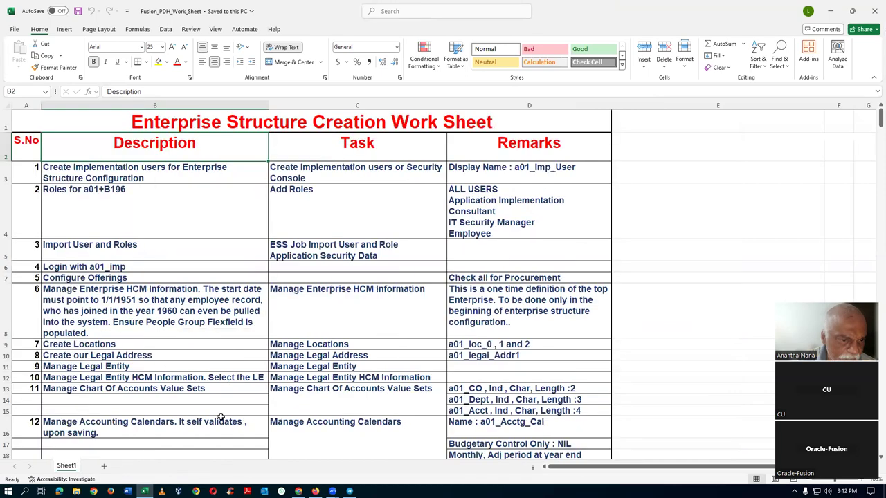
scroll(299, 350, down, 14)
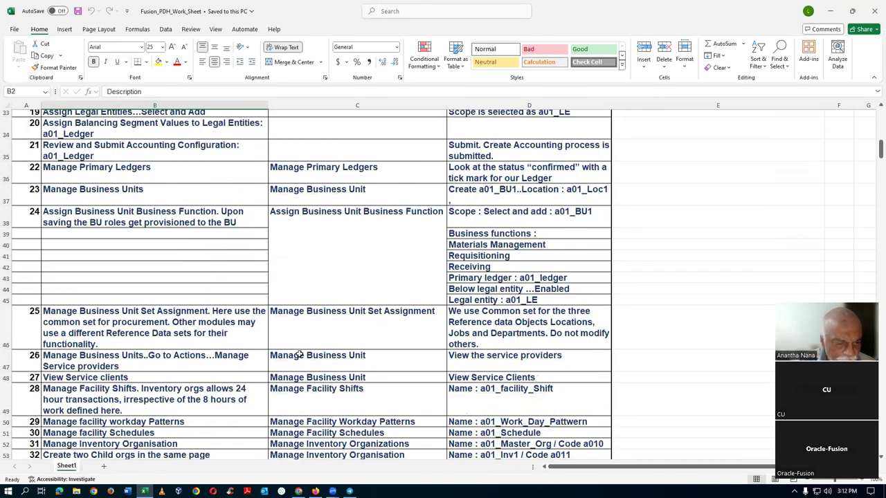
scroll(299, 354, down, 15)
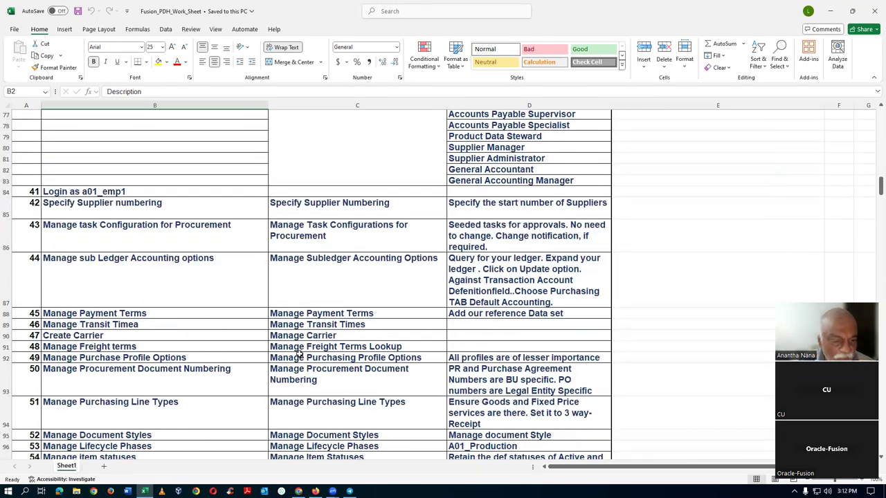
scroll(299, 354, down, 10)
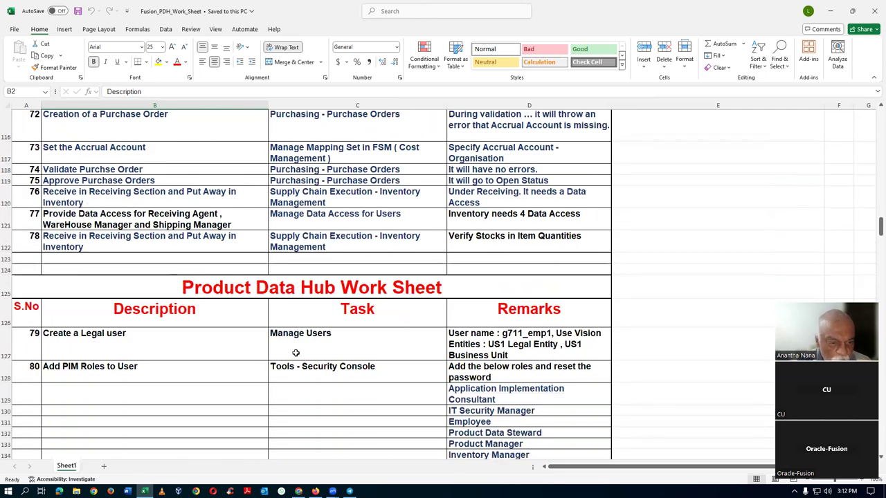
click(215, 297)
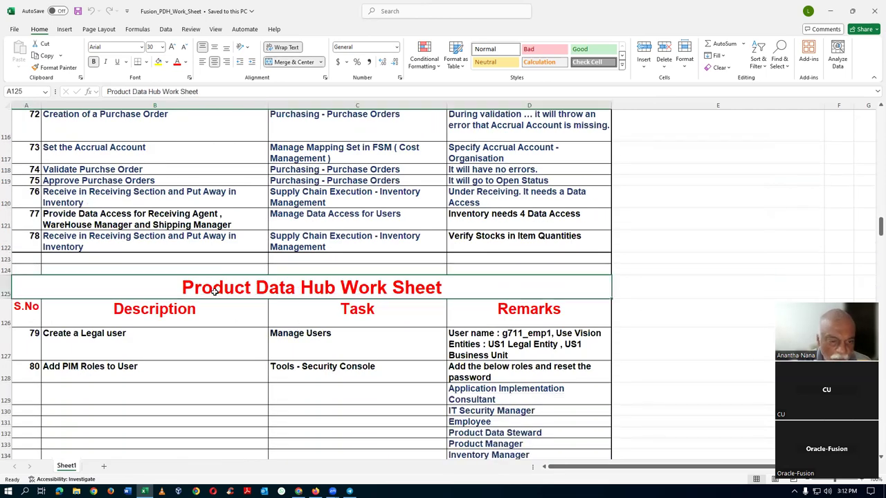
click(158, 343)
Step: Review the Validation rule, Assignment Rule and Description Concatanation sections
scroll(163, 352, down, 7)
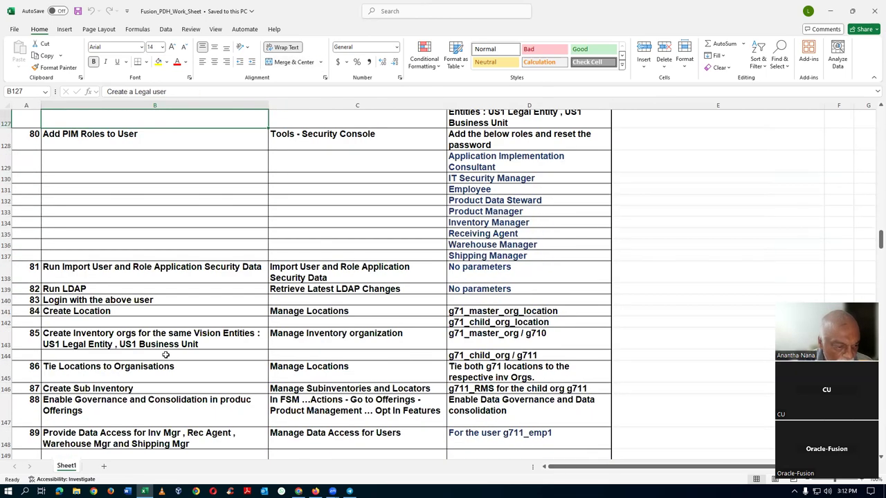
scroll(165, 354, down, 2)
scroll(171, 344, down, 11)
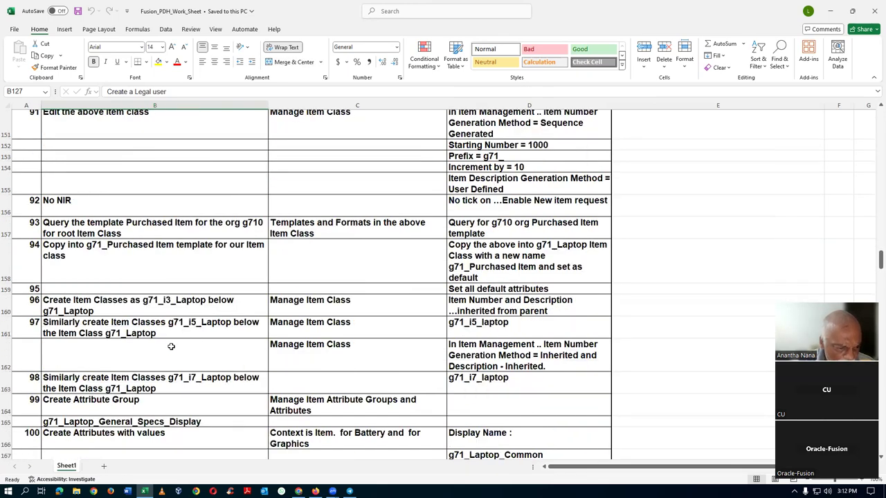
scroll(171, 346, down, 6)
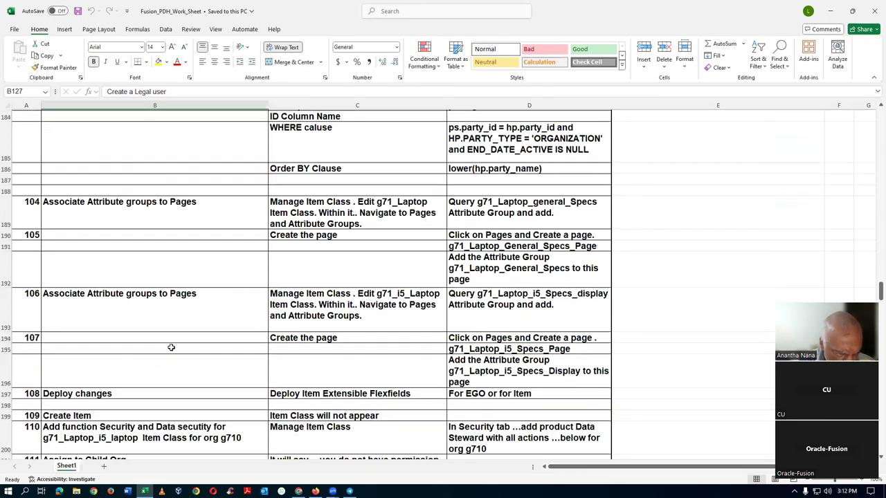
click(145, 374)
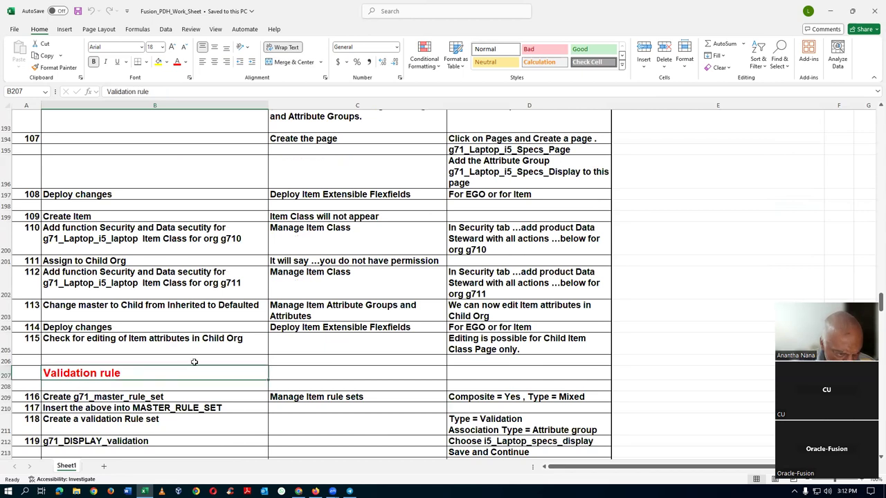
scroll(194, 362, down, 5)
click(173, 374)
scroll(181, 374, down, 7)
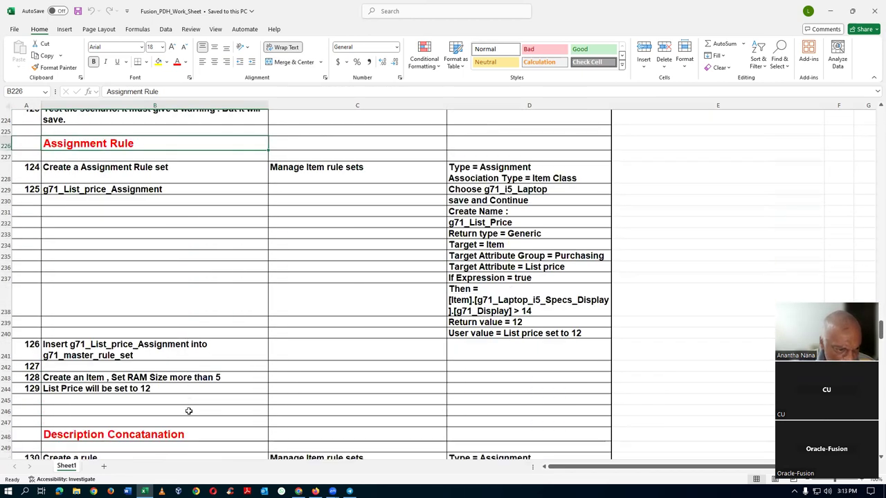
click(196, 440)
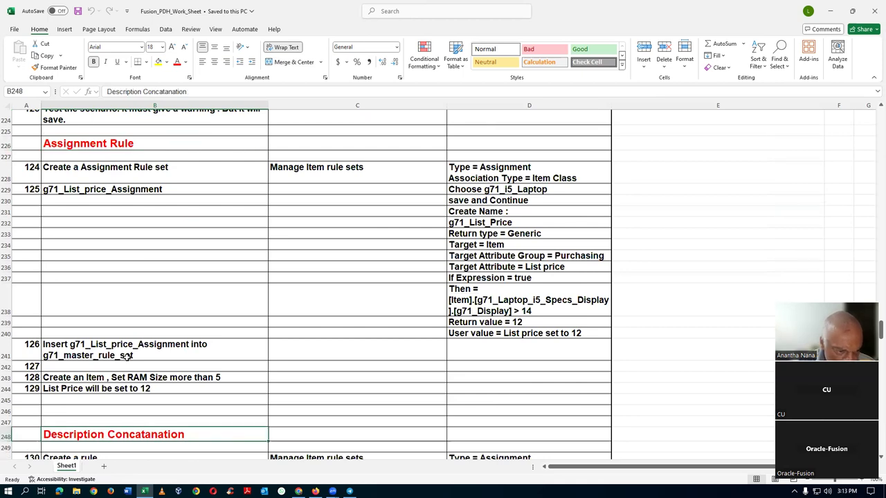
scroll(154, 362, down, 10)
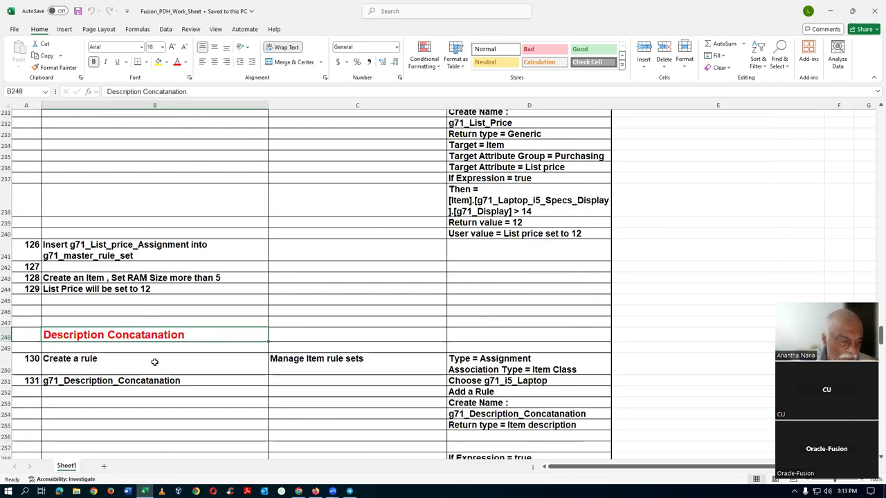
Step: Read the NIR Approvals - Automatic and Definition Phase steps, then return to Oracle Fusion
click(192, 366)
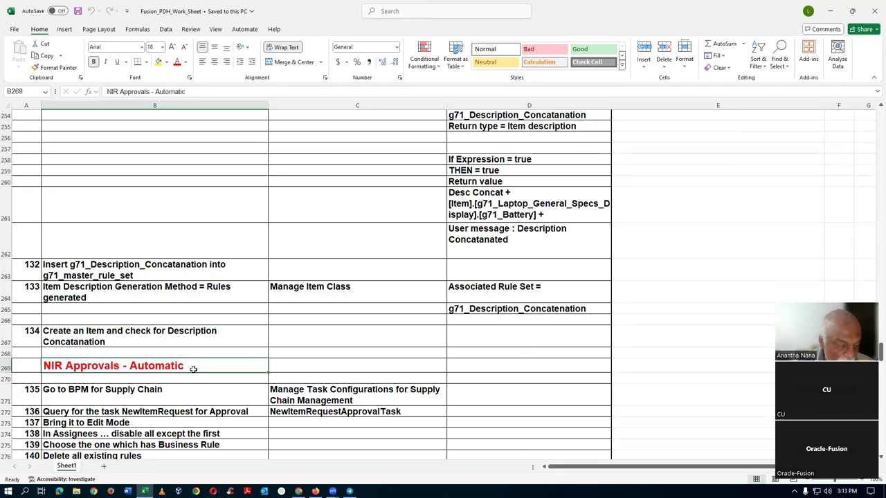
click(301, 365)
click(196, 365)
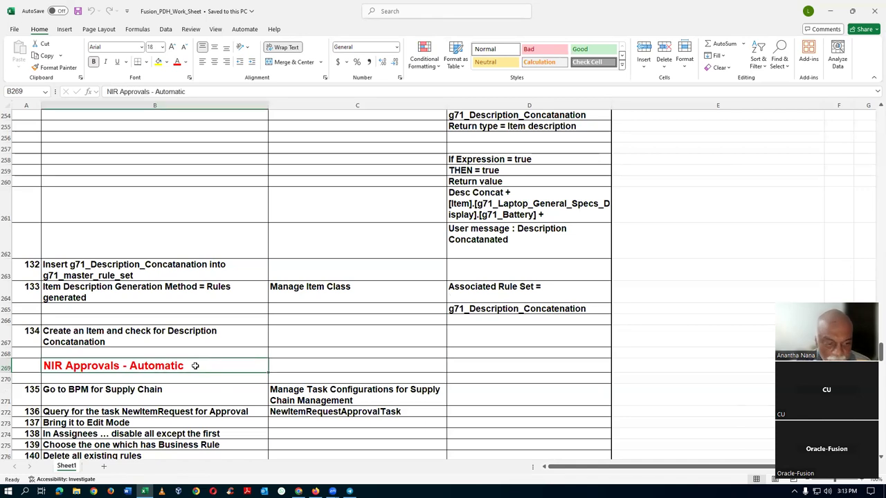
scroll(198, 368, down, 11)
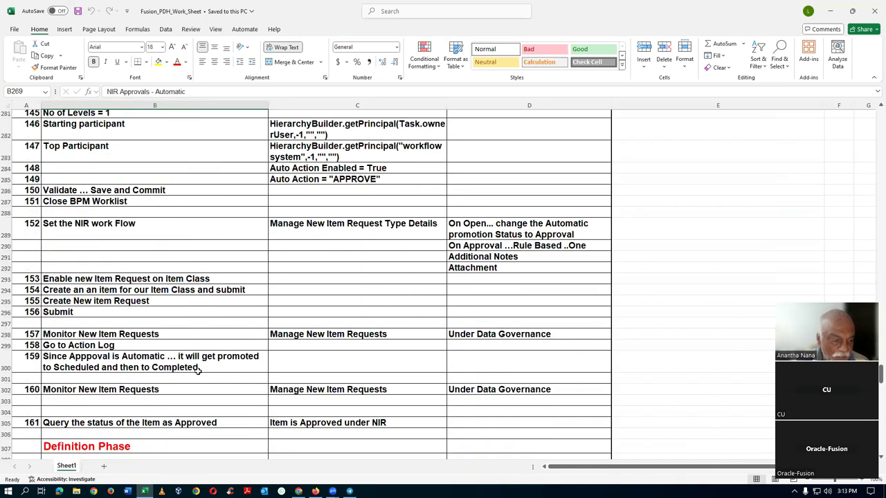
click(134, 346)
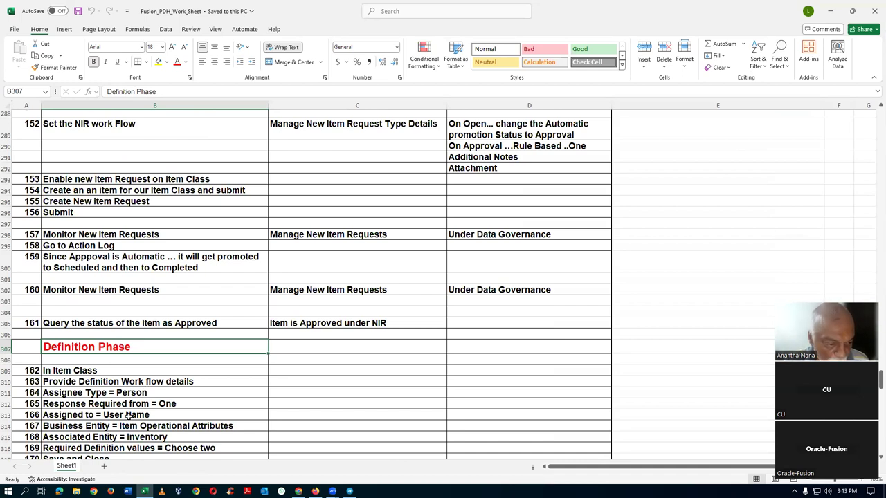
scroll(128, 415, down, 3)
click(76, 273)
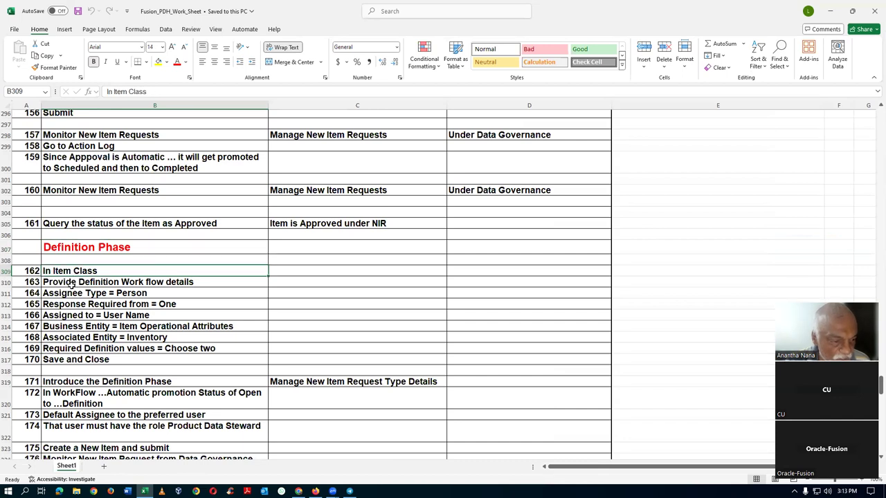
click(193, 282)
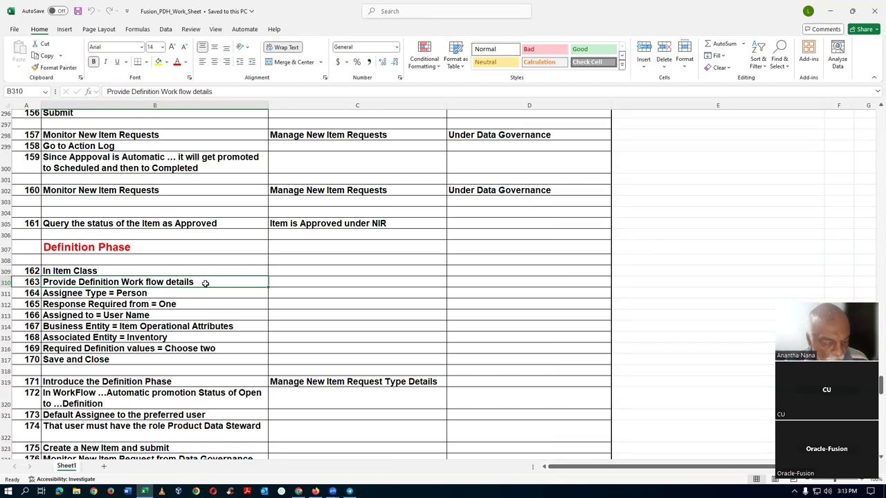
key(alt+Tab)
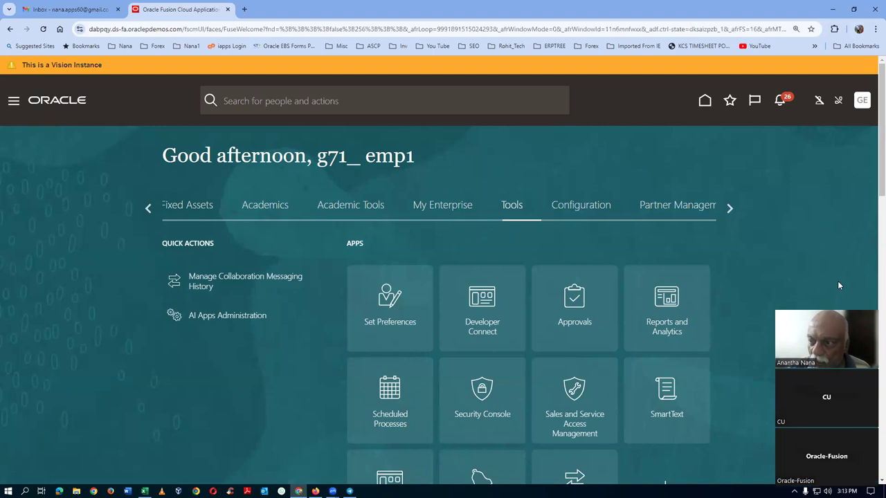
click(861, 100)
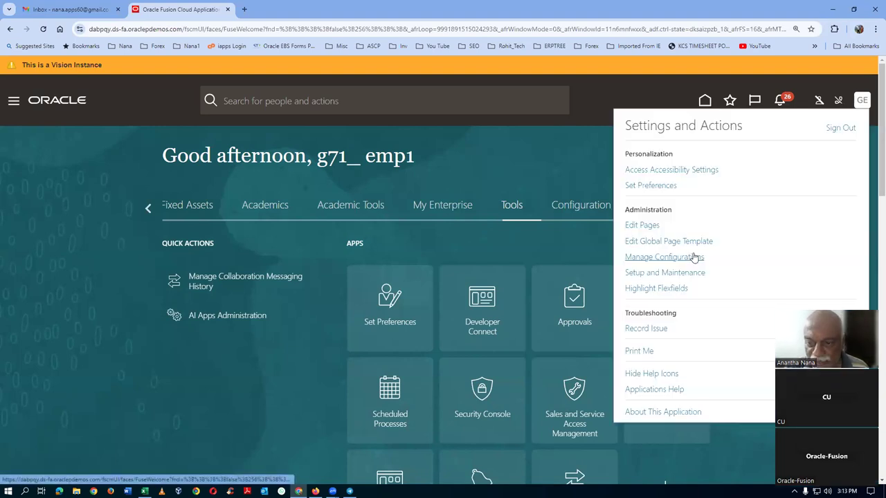
Step: Search Setup and Maintenance tasks for man%item%class% and open Manage Item Classes
click(665, 273)
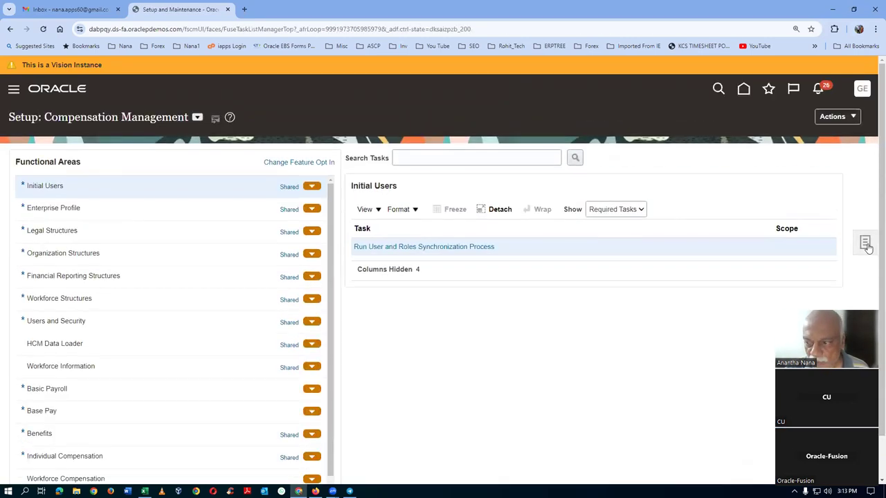
click(866, 243)
click(756, 250)
click(325, 155)
text(man%item%class%)
key(Return)
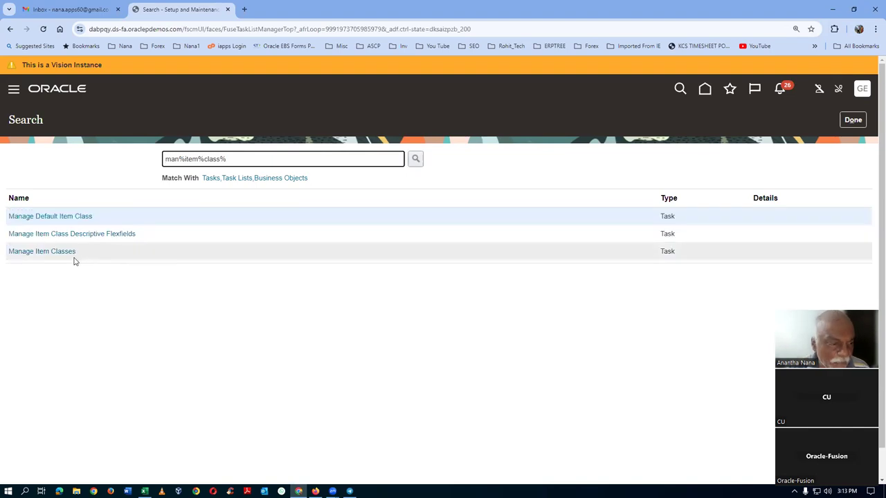
click(37, 254)
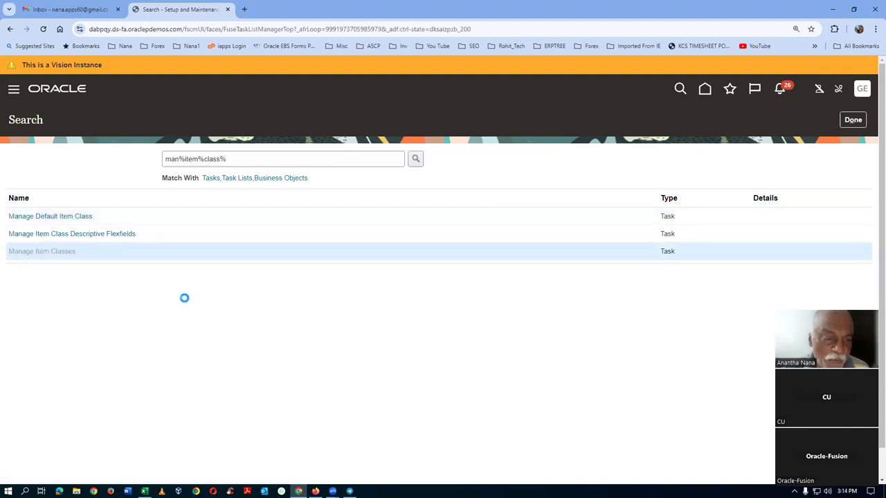
Step: Find item class g71_i5_laptop, edit it, and view its Item Management settings
click(244, 216)
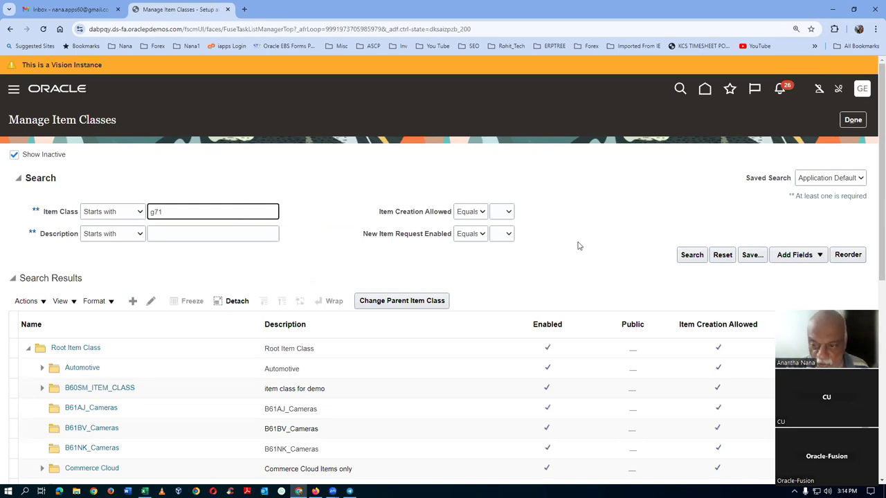
text(g71)
click(684, 255)
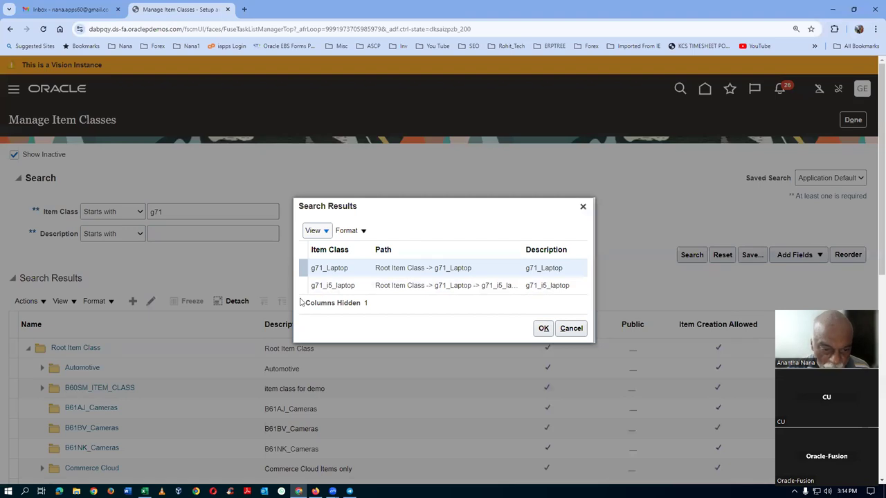
click(301, 285)
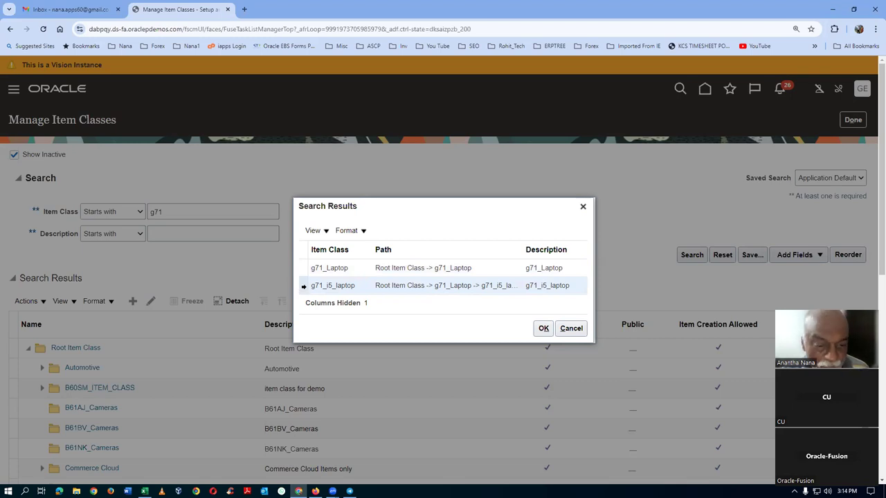
click(546, 330)
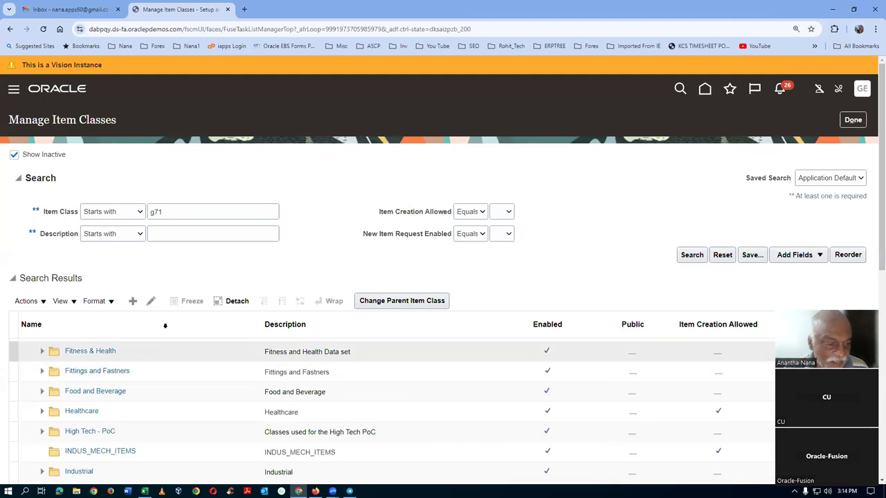
click(152, 302)
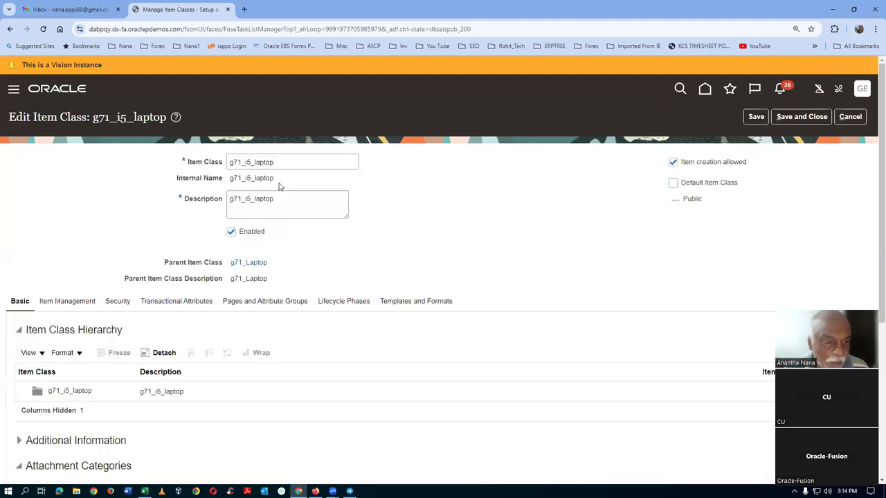
drag(231, 162, 280, 163)
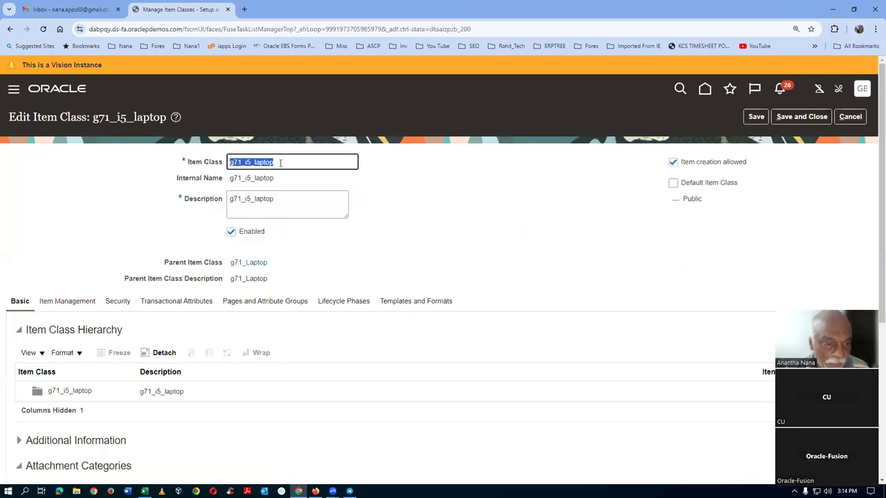
click(74, 309)
scroll(360, 251, down, 1)
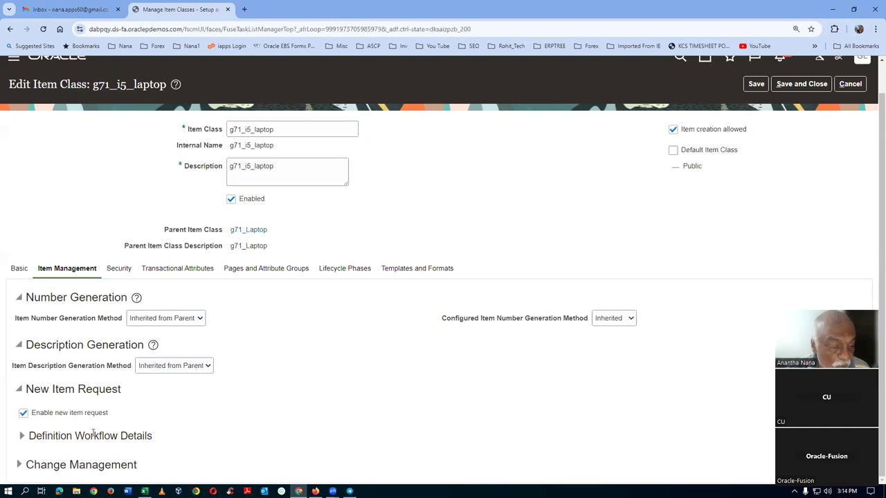
Step: Start a Definition Workflow step 10 with assignee type Person, then cancel unsaved
click(22, 435)
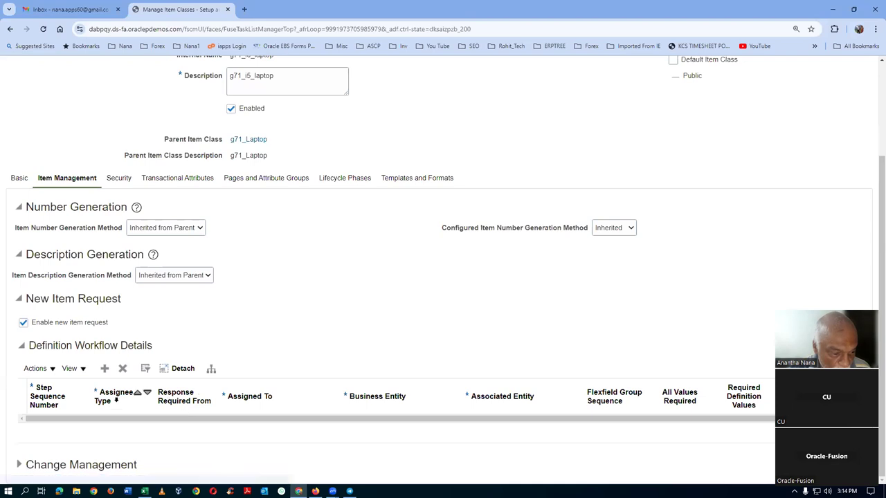
click(104, 370)
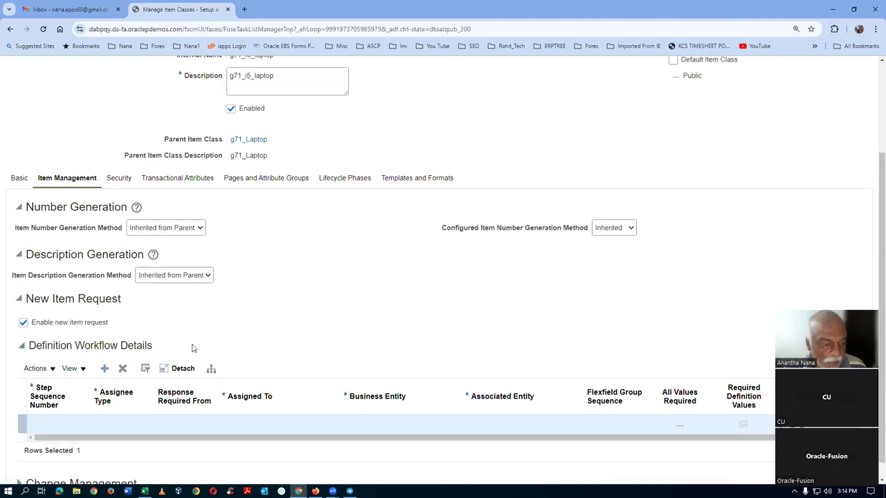
click(43, 424)
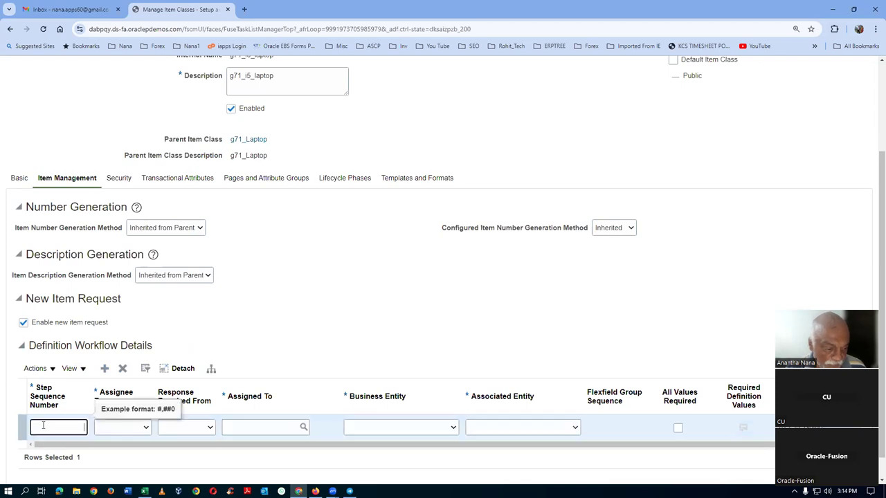
text(10)
key(Tab)
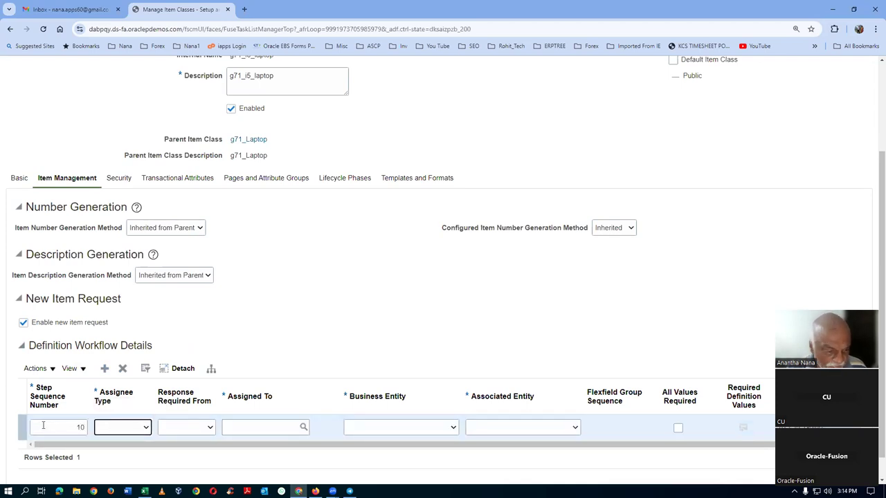
click(131, 428)
click(108, 452)
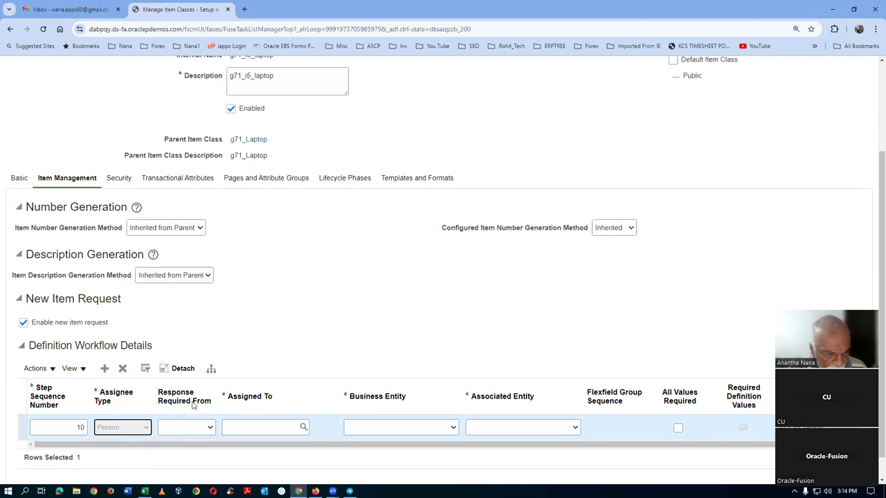
click(264, 428)
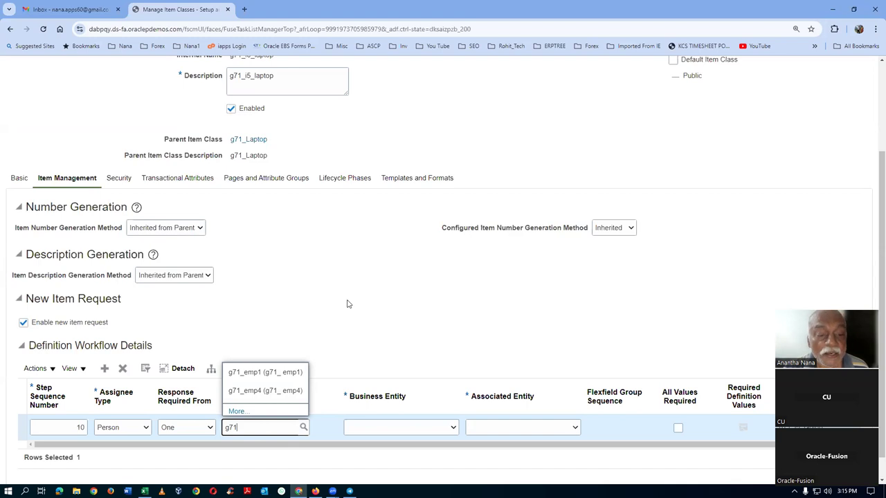
scroll(624, 282, up, 3)
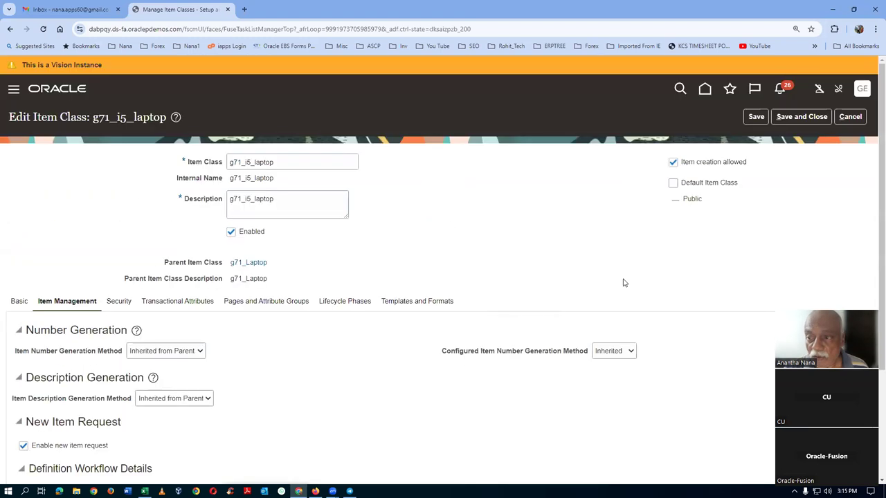
click(850, 117)
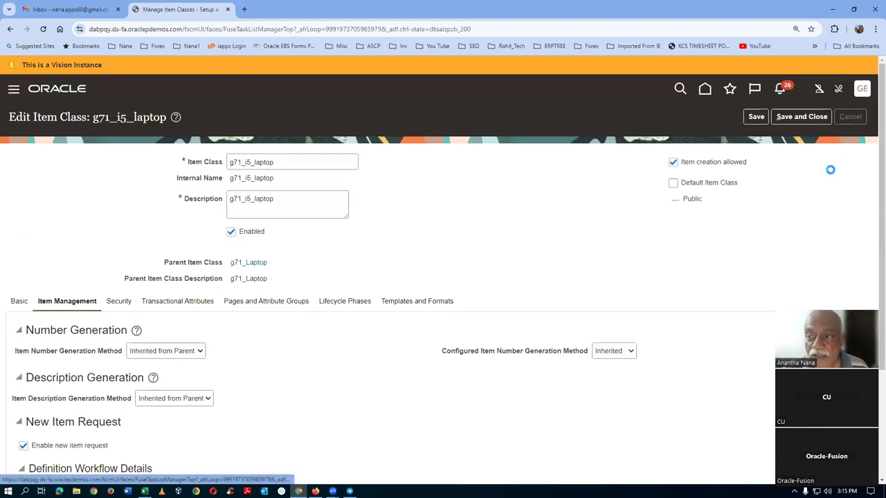
Step: Close the item class setup pages and start a new job in Scheduled Processes
click(852, 120)
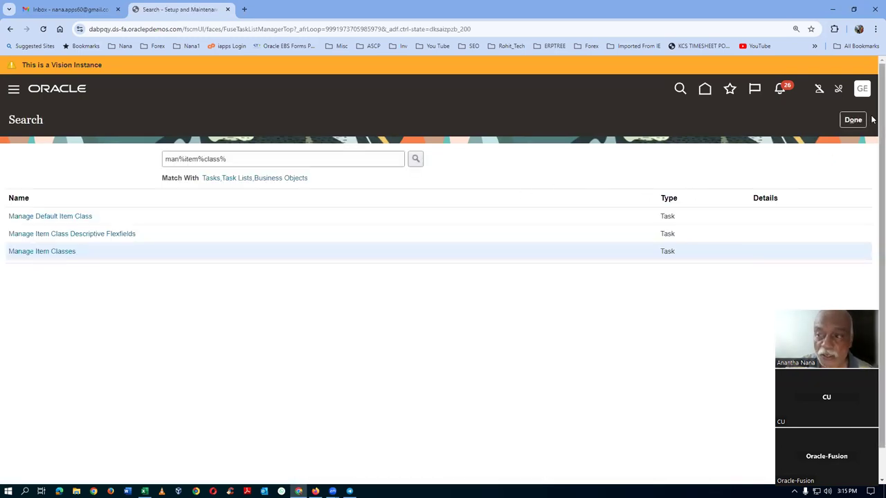
click(861, 120)
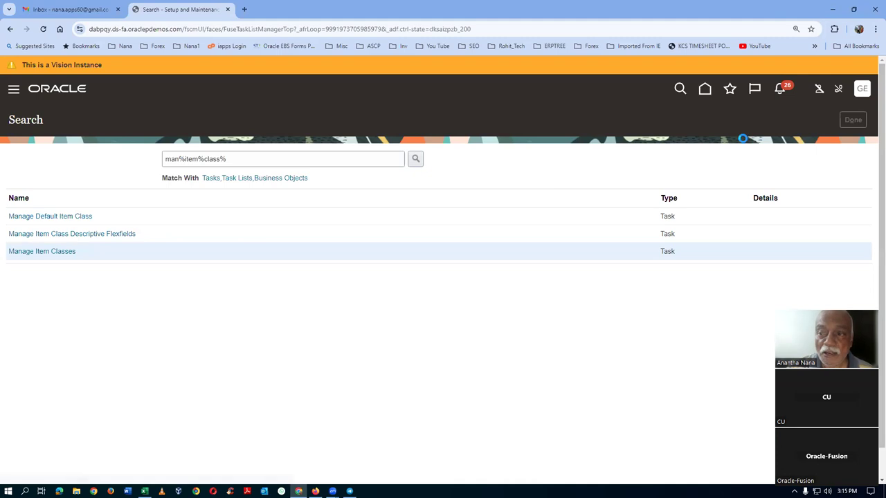
click(703, 90)
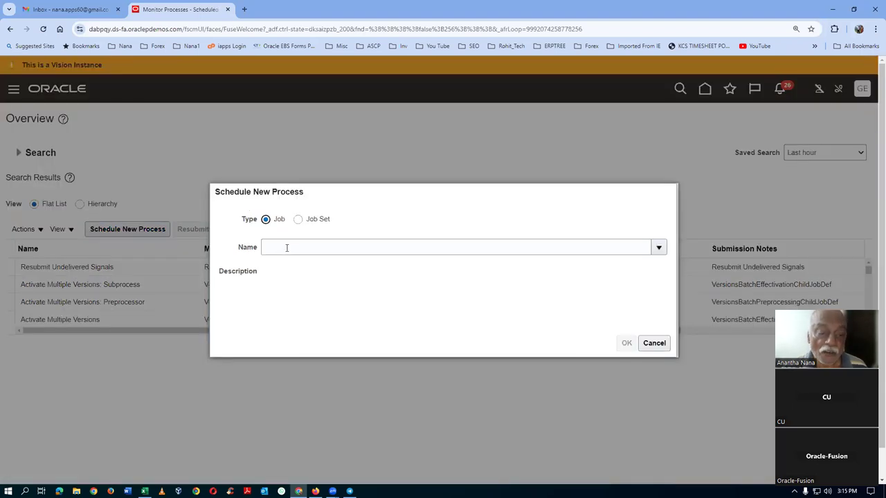
click(287, 248)
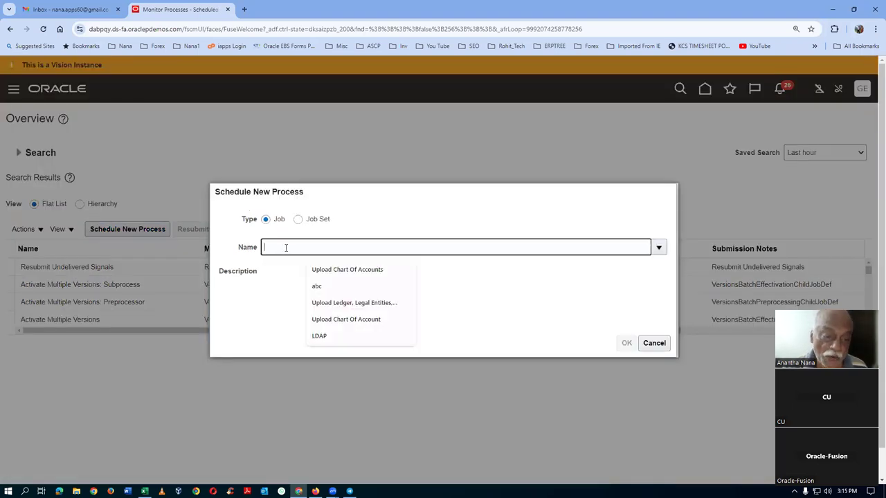
Step: Choose the Import User and Role Application Security Data job via an import%user%role% name search
text(i)
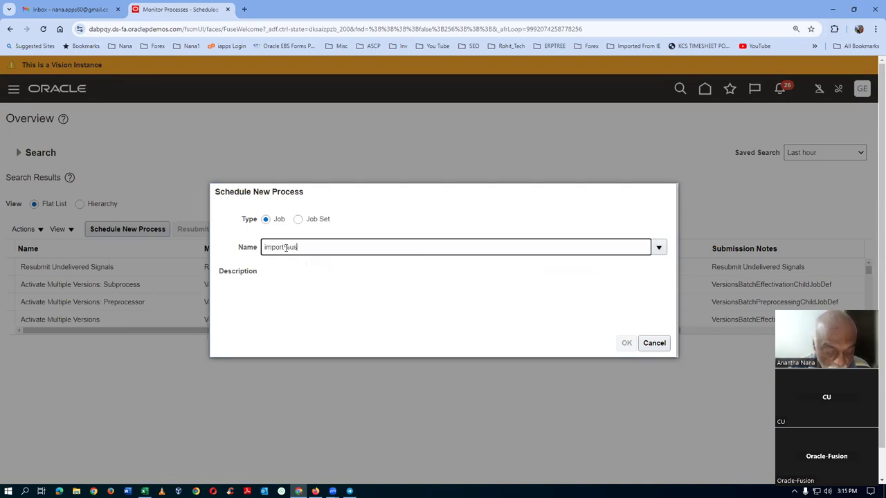
text(mport%user5role%)
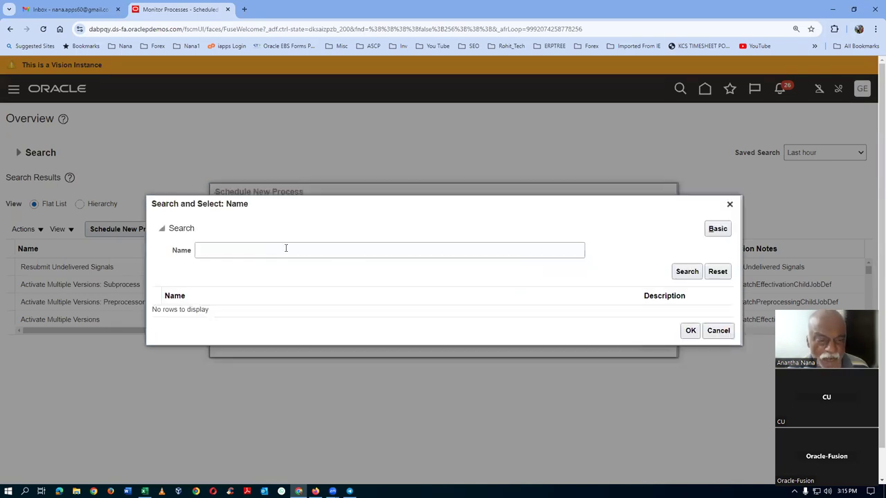
click(286, 250)
text(import)
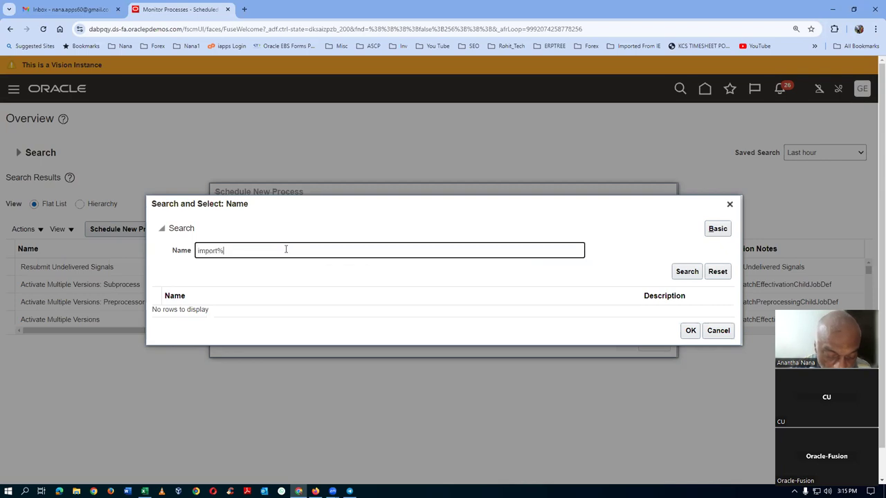
text(%user)
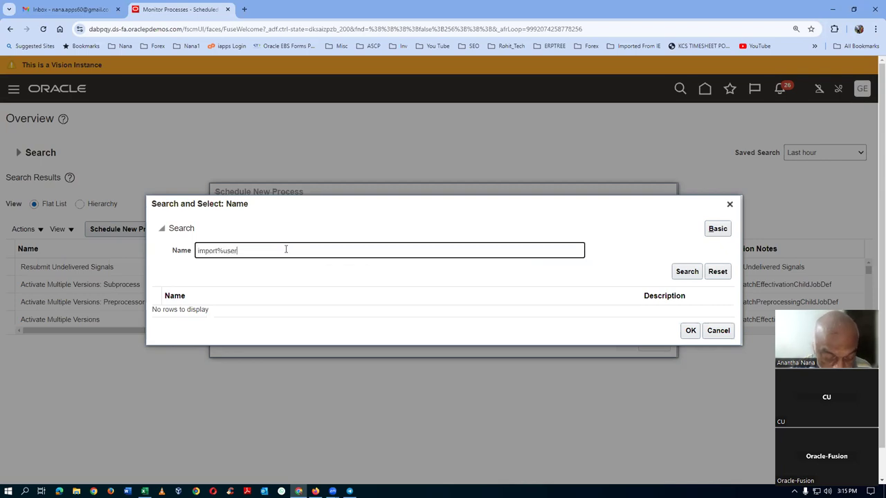
text(%role%)
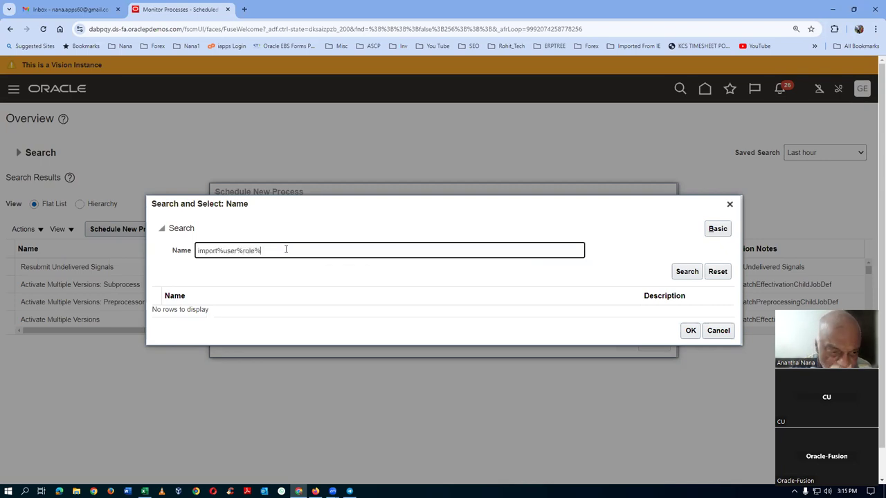
click(696, 271)
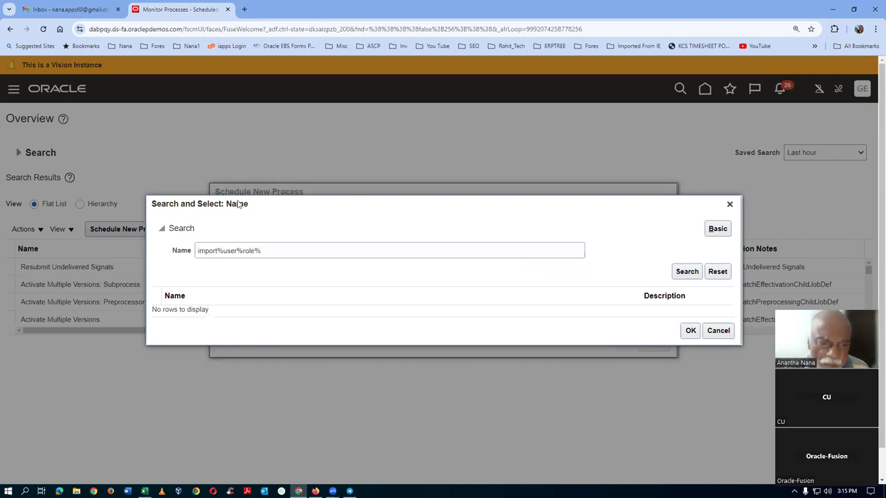
click(242, 312)
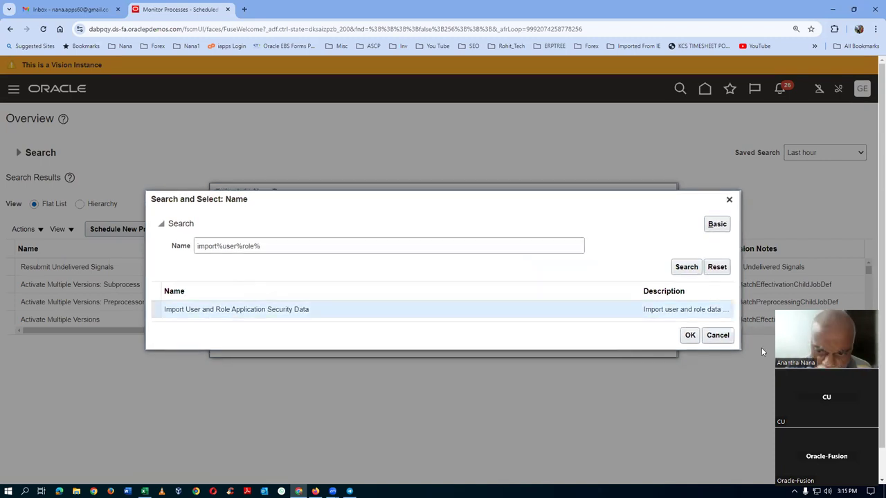
click(689, 336)
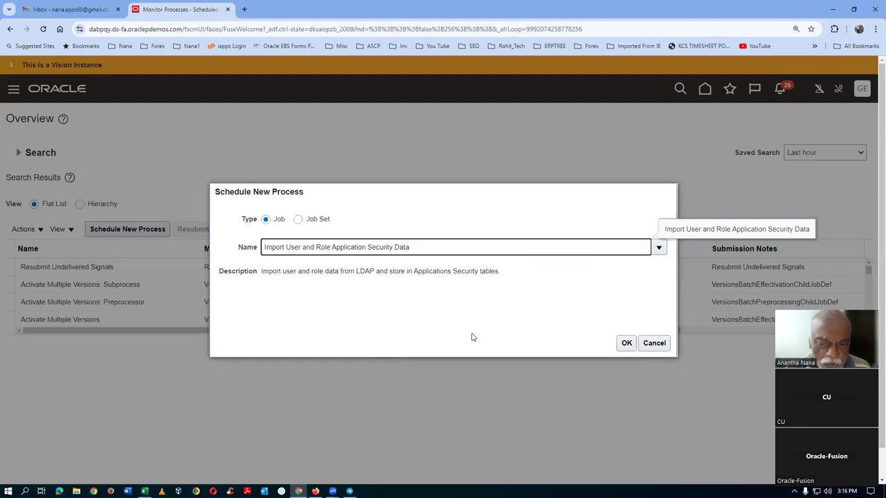
click(627, 343)
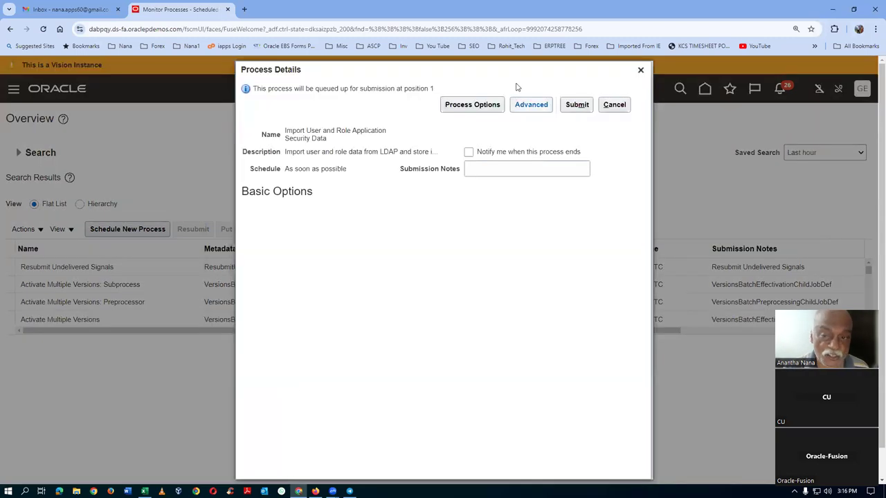
Step: Submit the job as process 7264837 and refresh the list until it shows Running
click(578, 104)
click(573, 183)
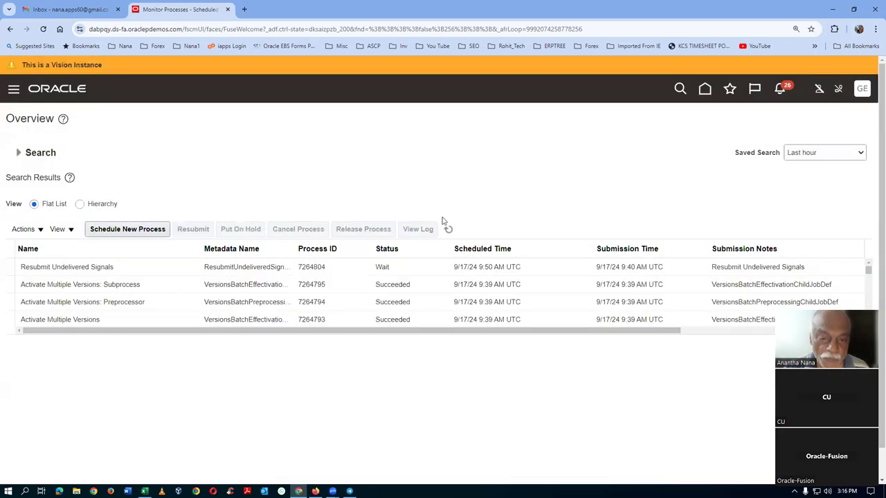
click(448, 229)
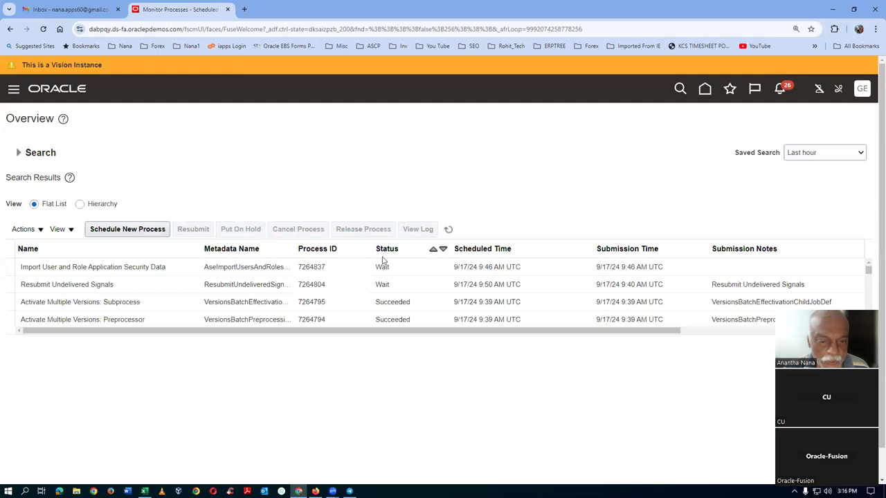
click(448, 230)
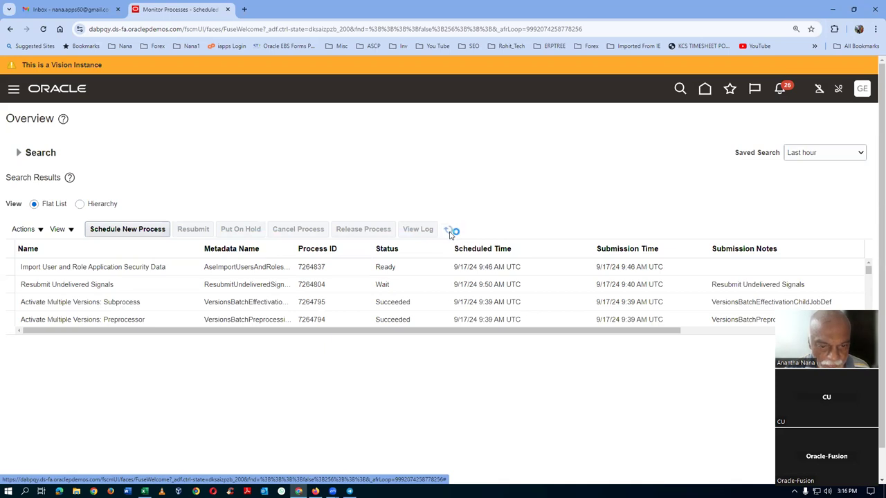
click(448, 230)
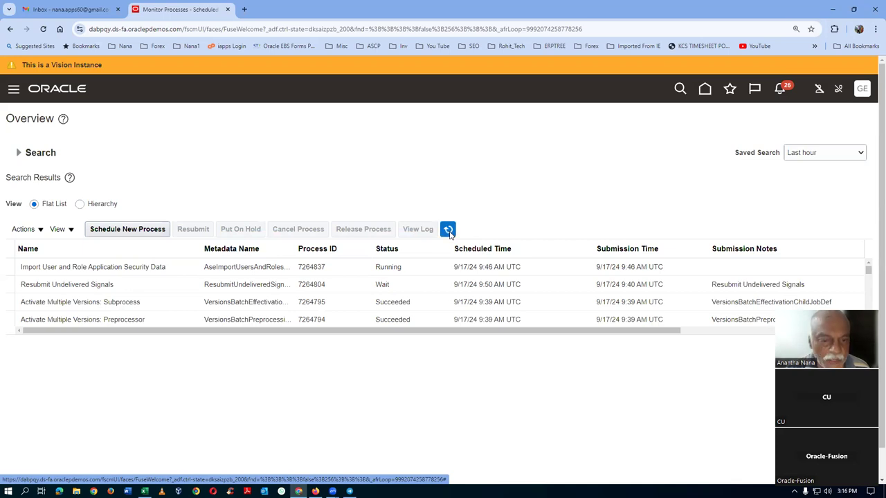
click(124, 235)
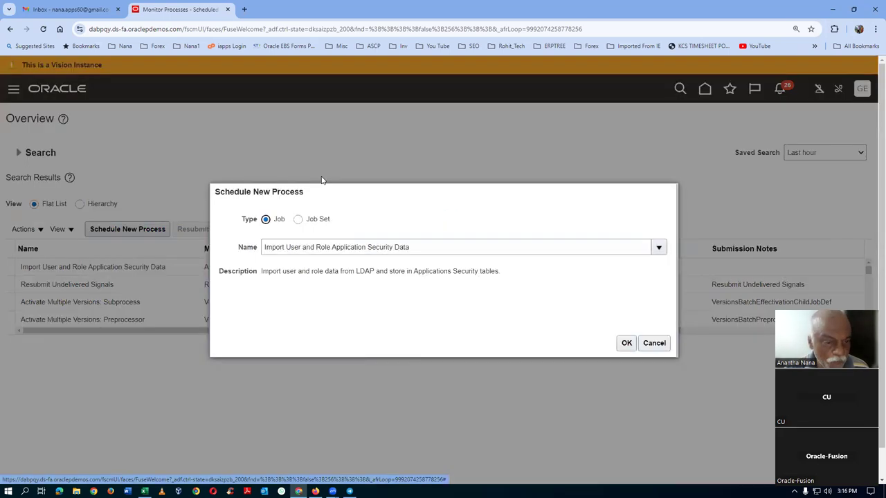
Step: Pick the Retrieve Latest LDAP Changes job by searching the name LDAP
drag(418, 245, 164, 255)
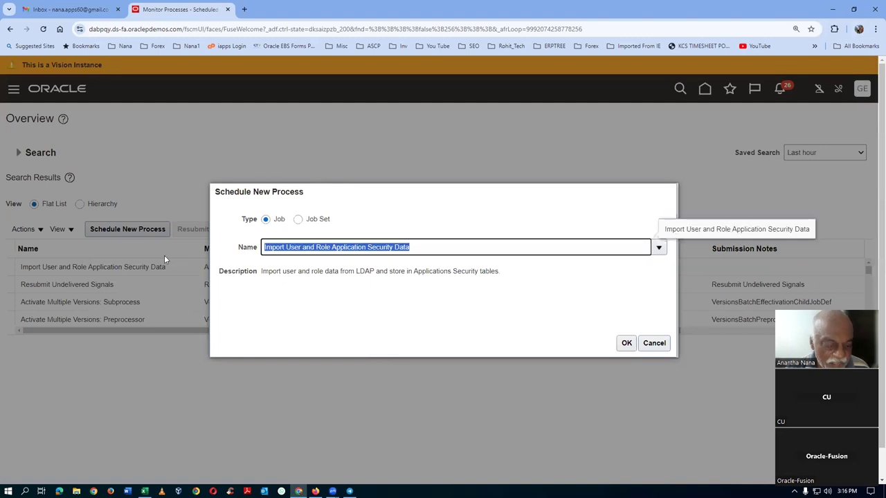
text(LDAP)
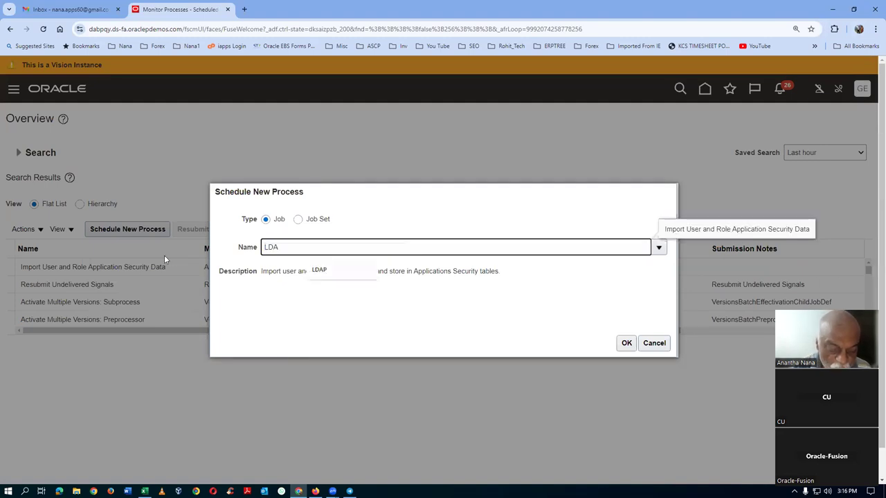
key(Tab)
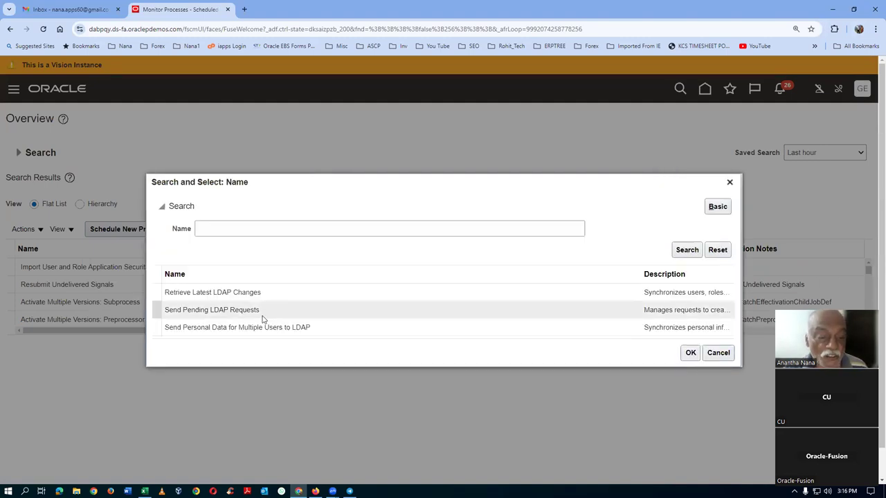
click(279, 295)
click(691, 353)
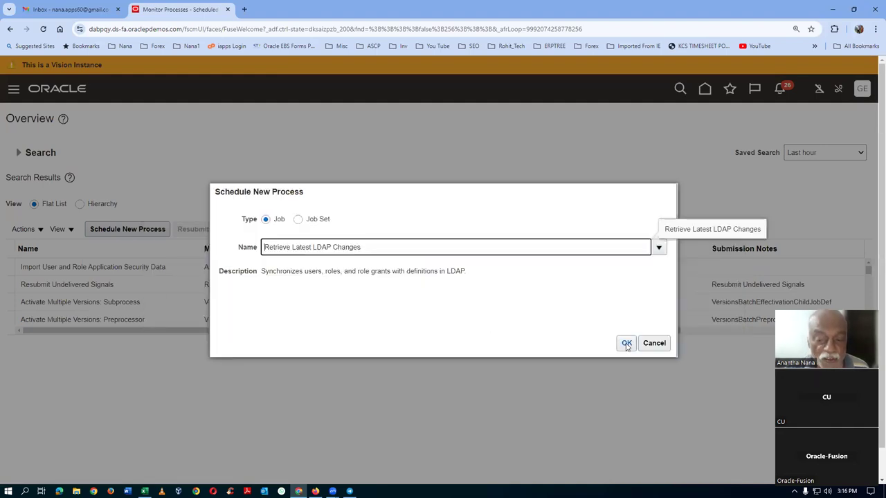
click(627, 344)
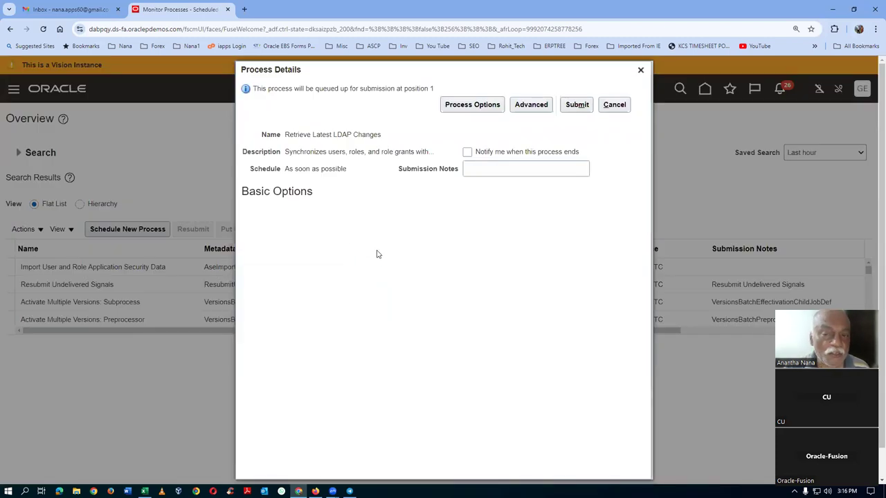
Step: Submit it as process 7264838 and refresh until it appears with status Wait
click(574, 108)
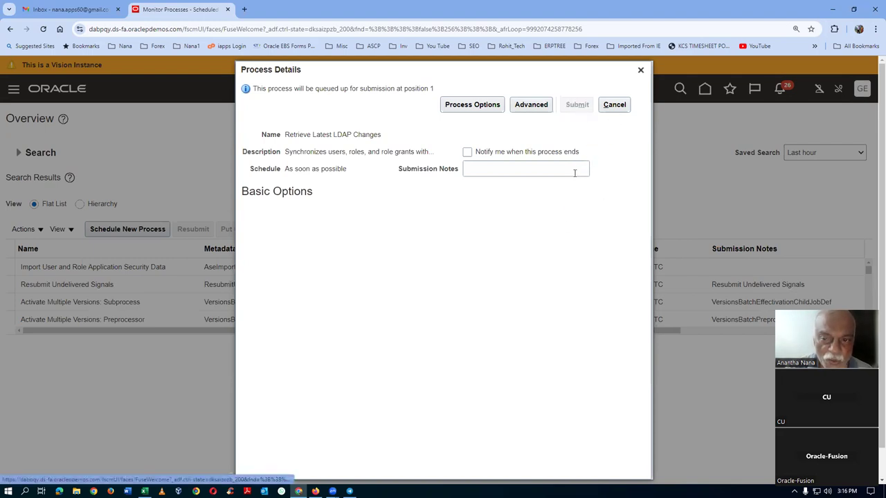
click(573, 184)
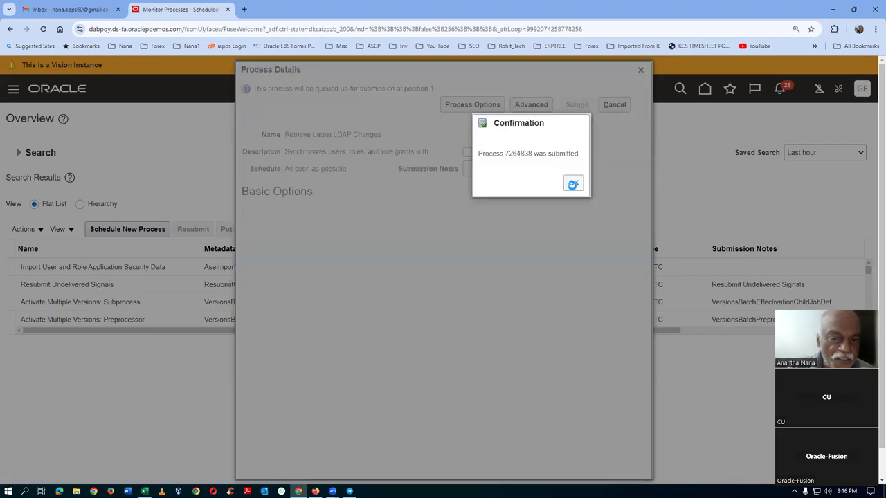
click(448, 229)
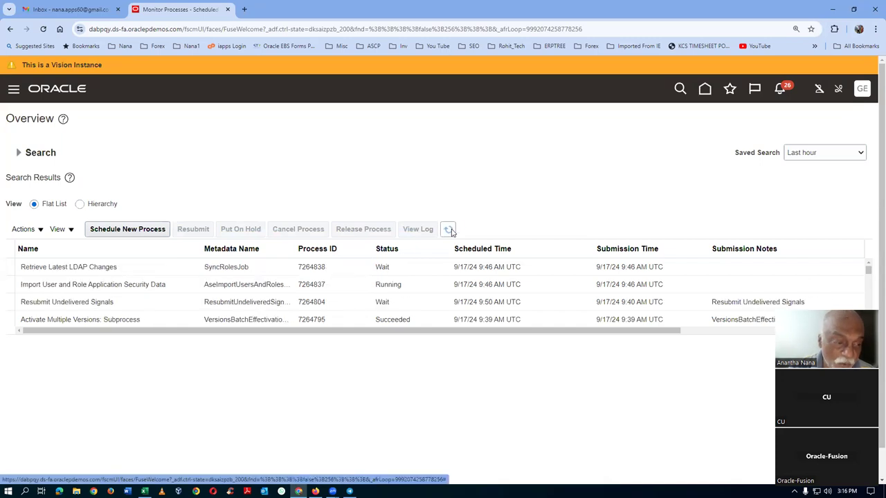
click(449, 229)
click(449, 230)
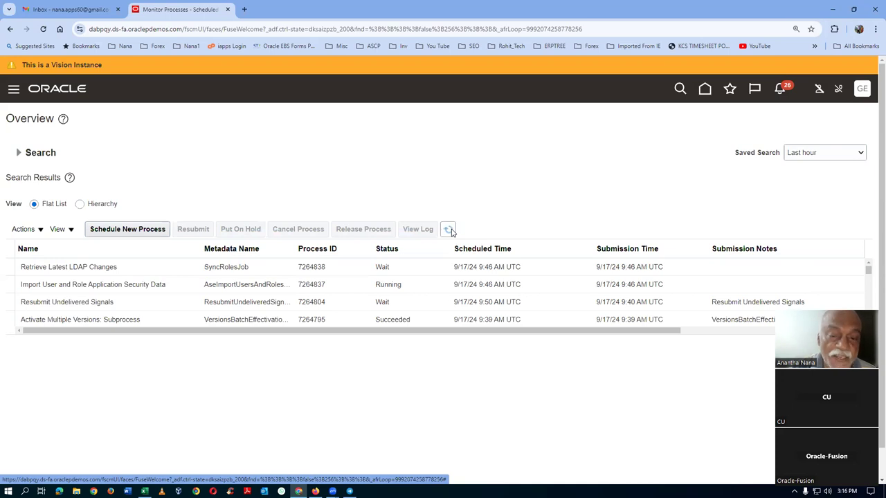
click(449, 230)
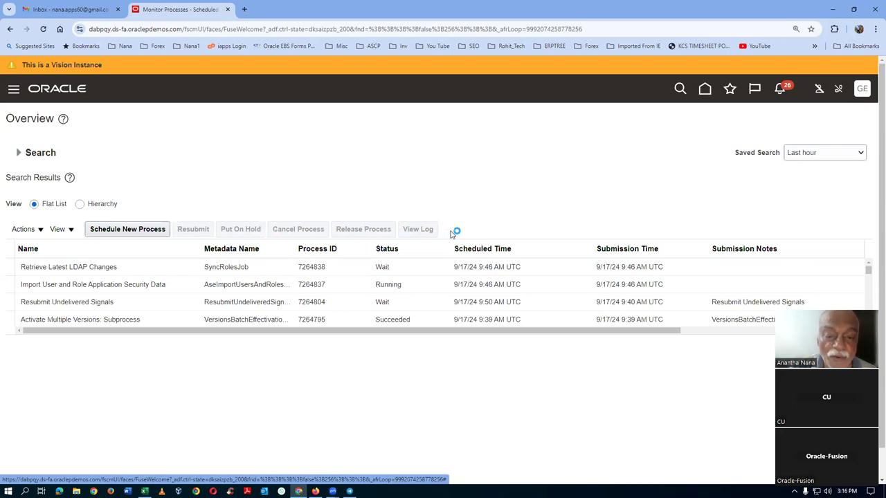
click(449, 229)
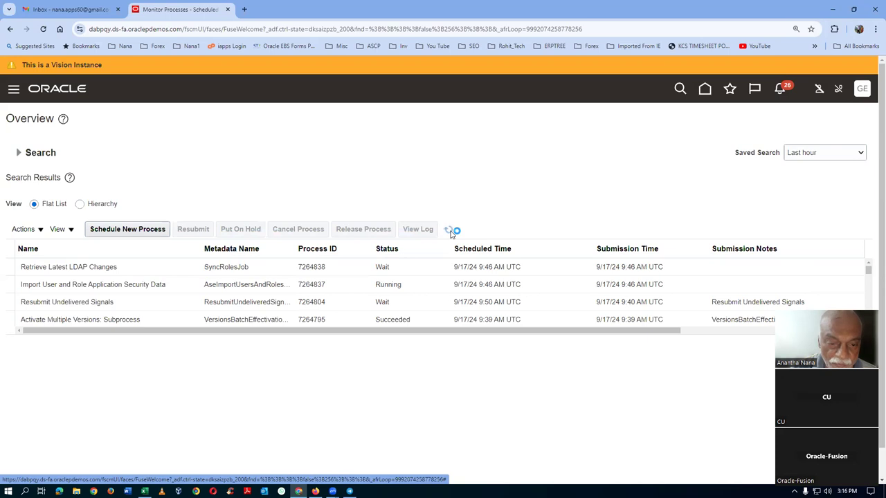
click(449, 229)
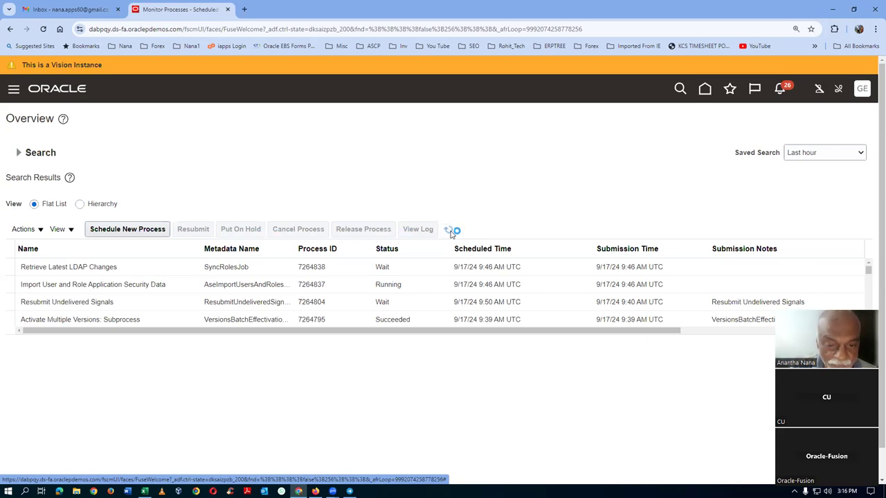
click(449, 230)
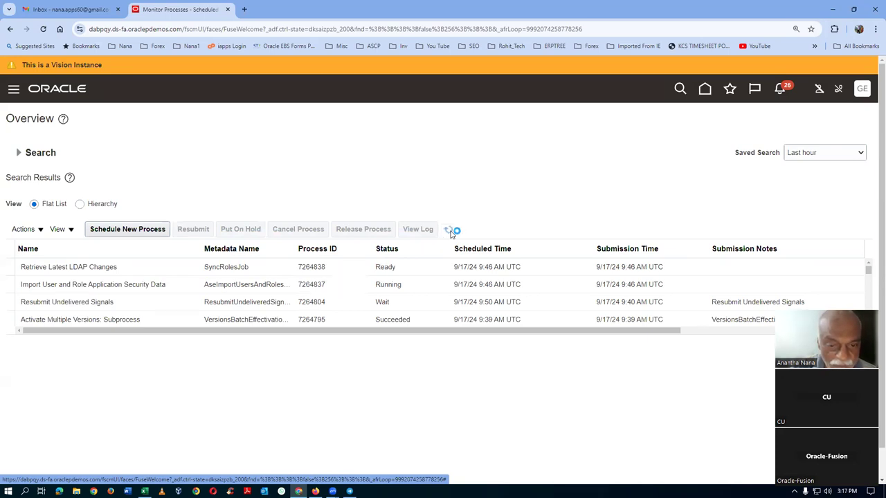
click(449, 229)
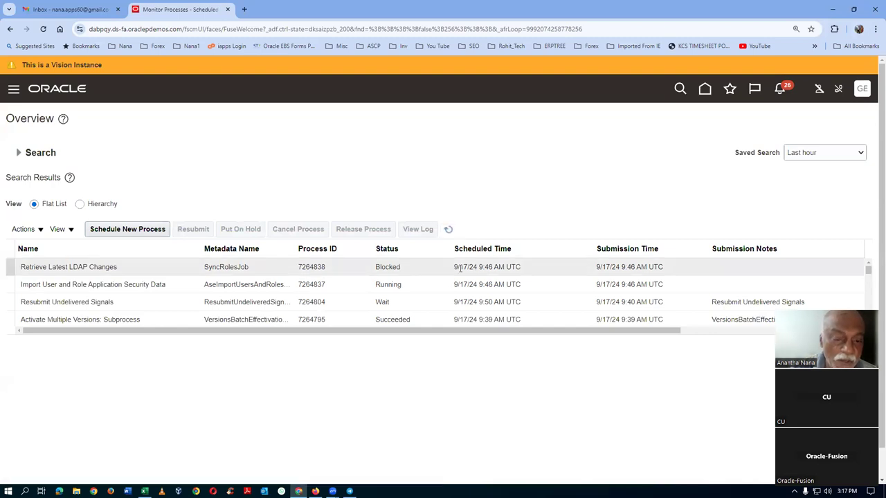
click(449, 229)
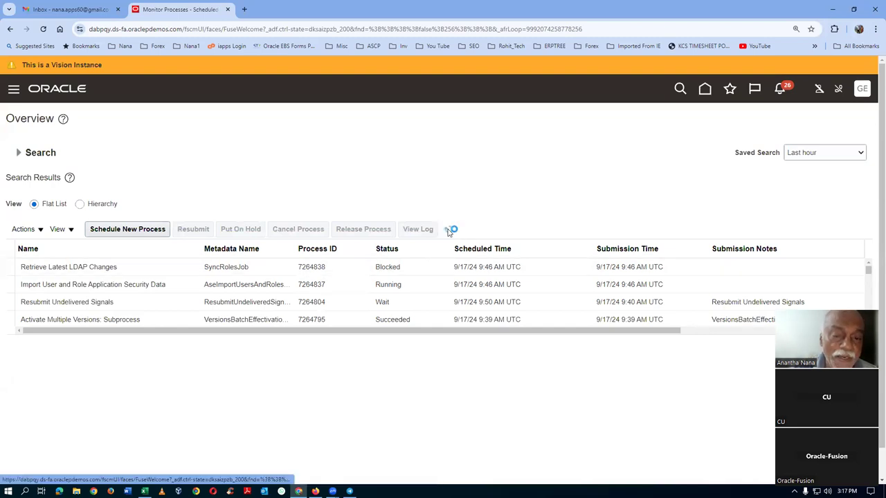
click(448, 230)
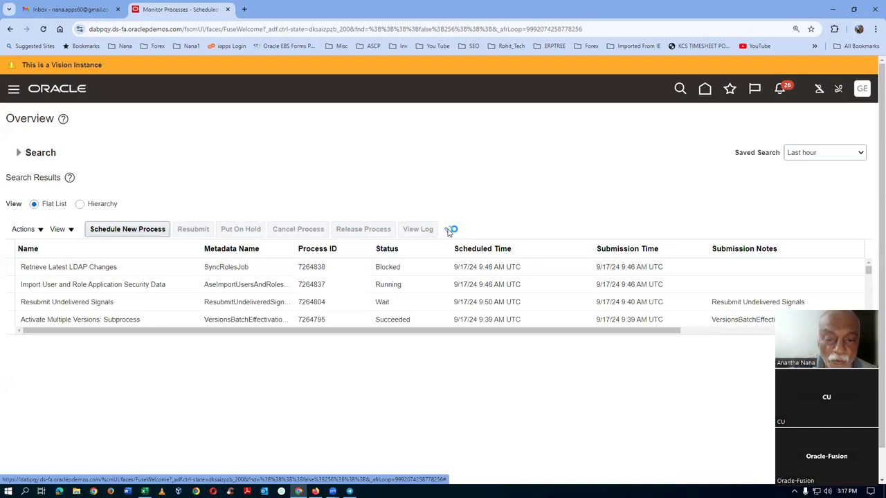
click(448, 231)
click(448, 230)
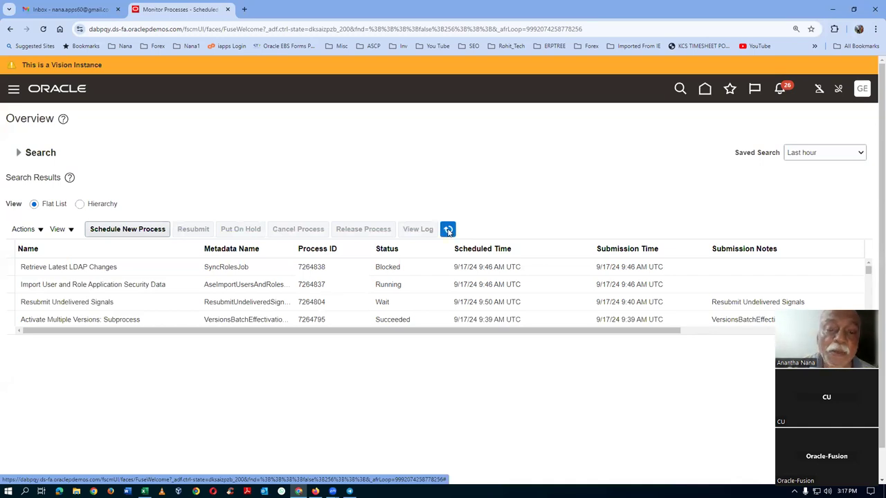
click(448, 231)
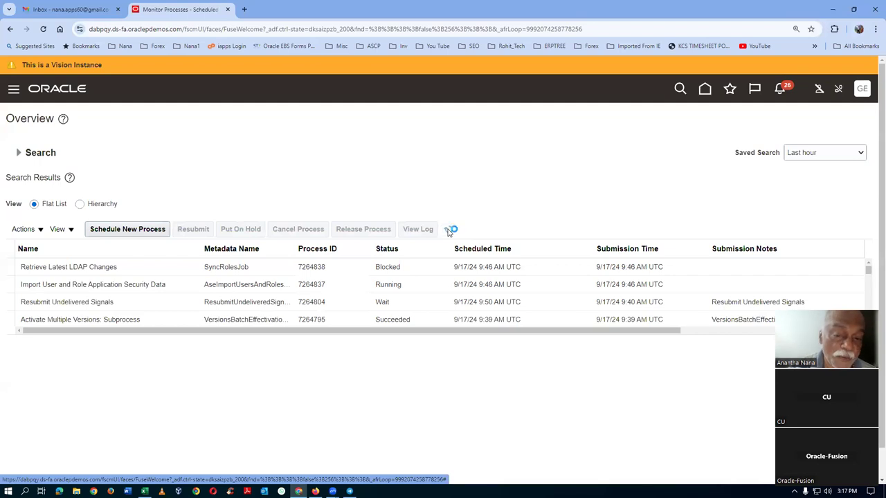
click(448, 230)
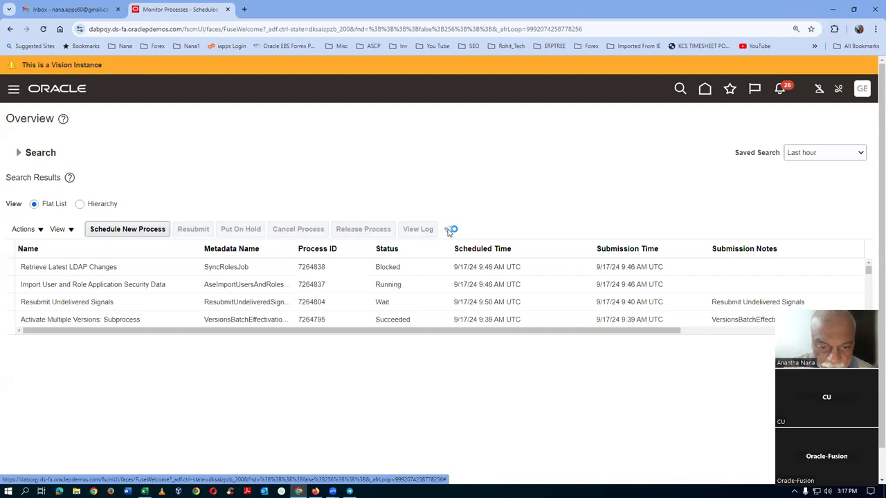
click(448, 231)
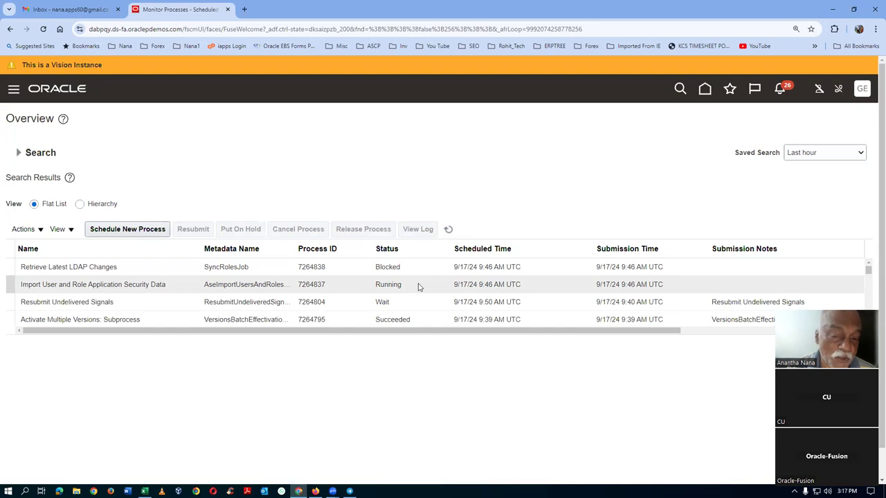
click(857, 96)
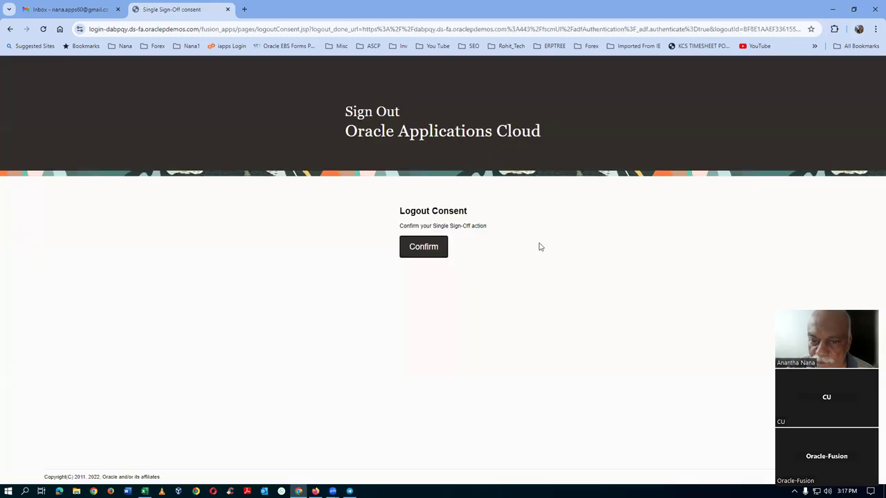
Step: Confirm sign-out, sign back in, and open Setup and Maintenance for Compensation Management
click(418, 250)
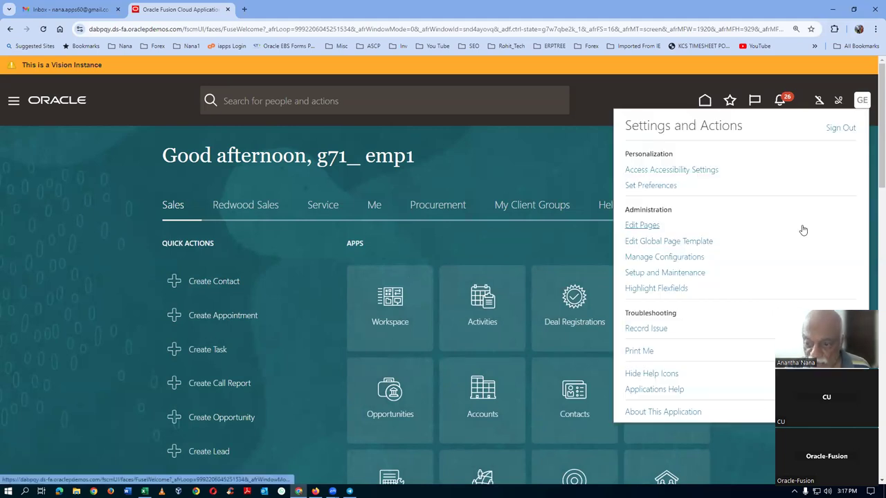
click(692, 274)
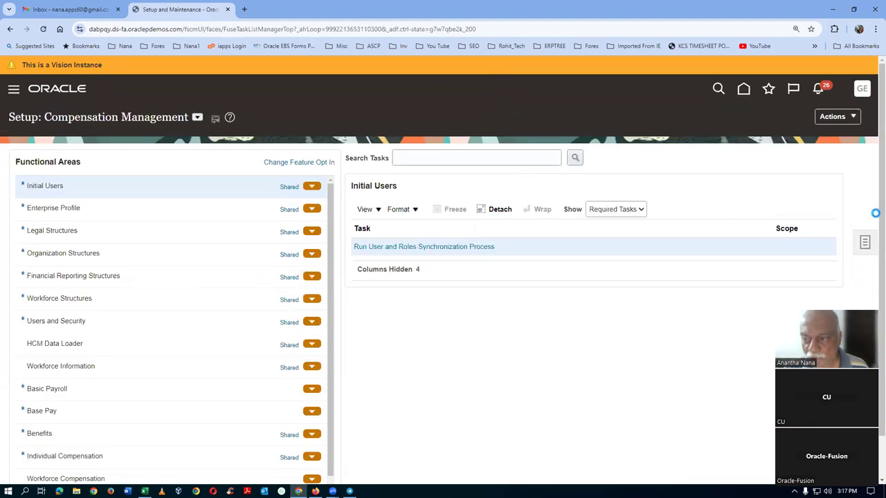
click(865, 244)
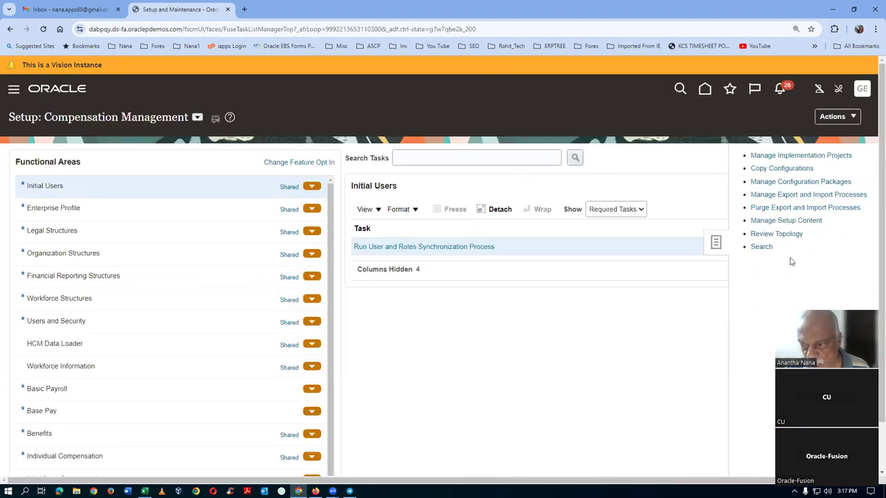
Step: Open Manage Item Classes via a man%item%class% task search and search item classes for g71
click(762, 248)
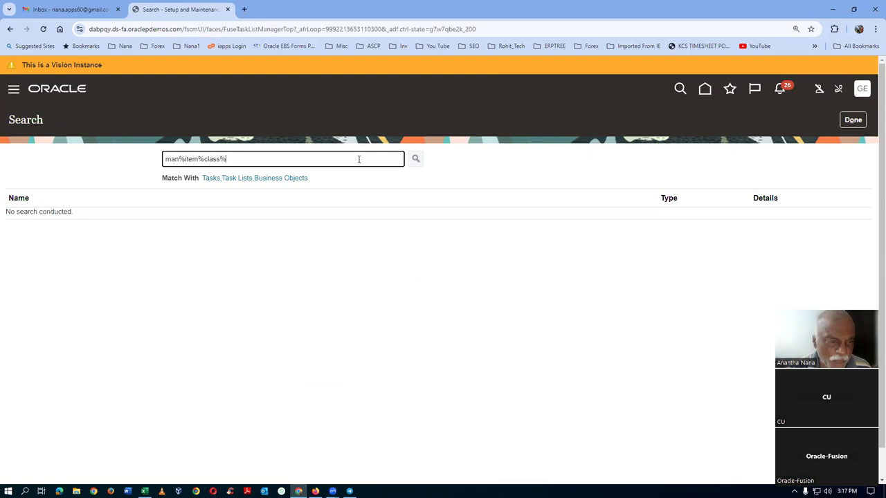
key(Return)
click(35, 252)
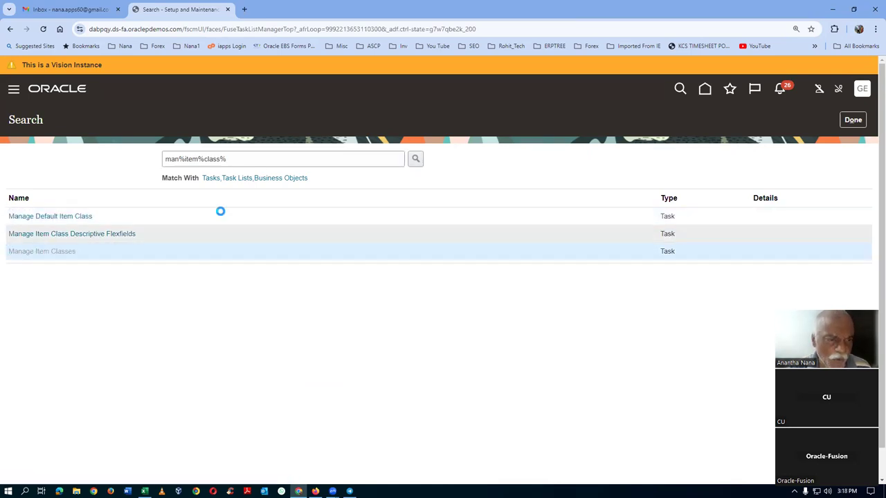
click(240, 210)
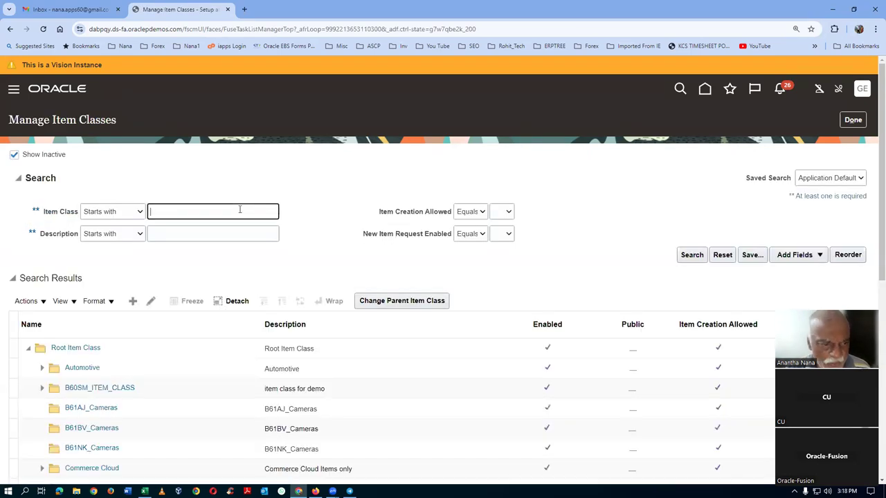
click(690, 255)
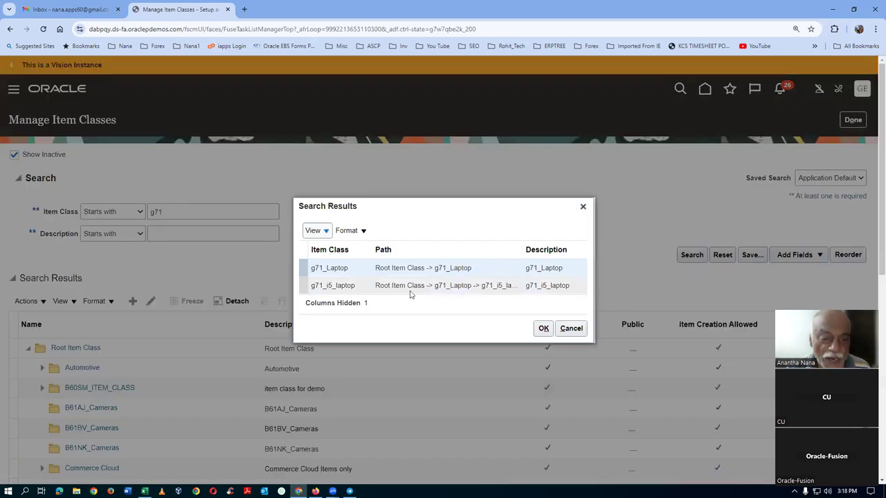
Step: Open the g71_i5_laptop item class for editing
click(332, 285)
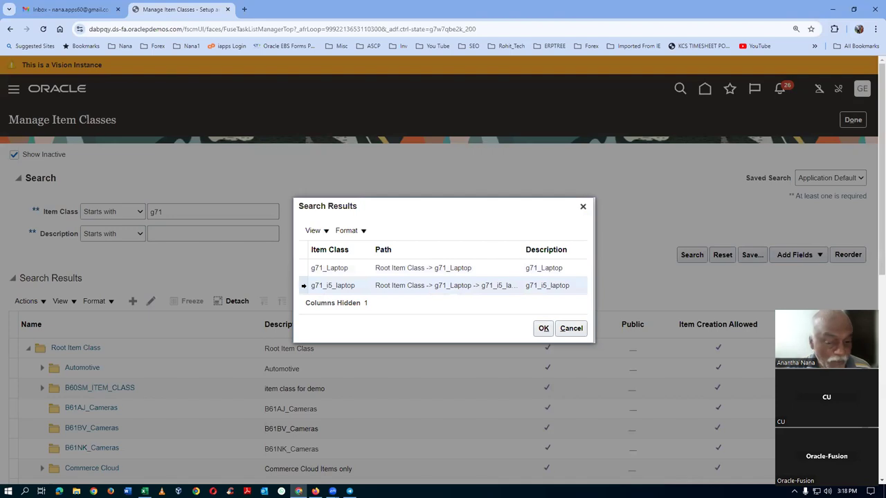
click(543, 328)
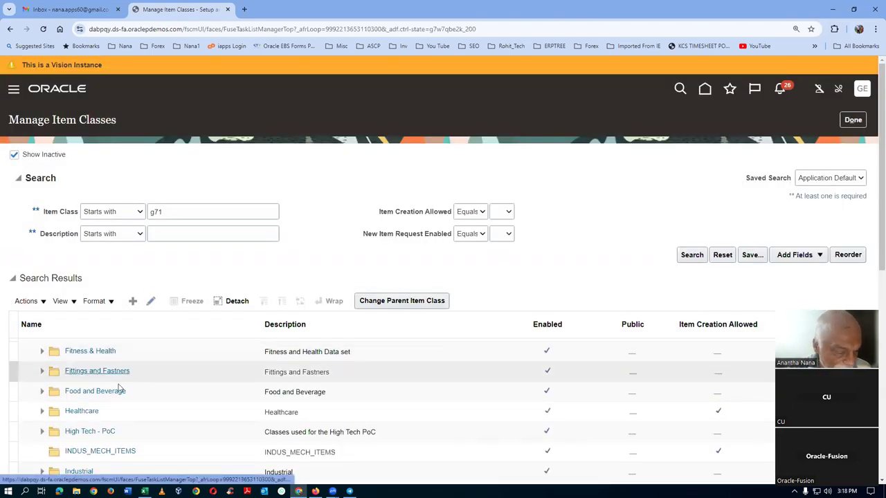
click(151, 301)
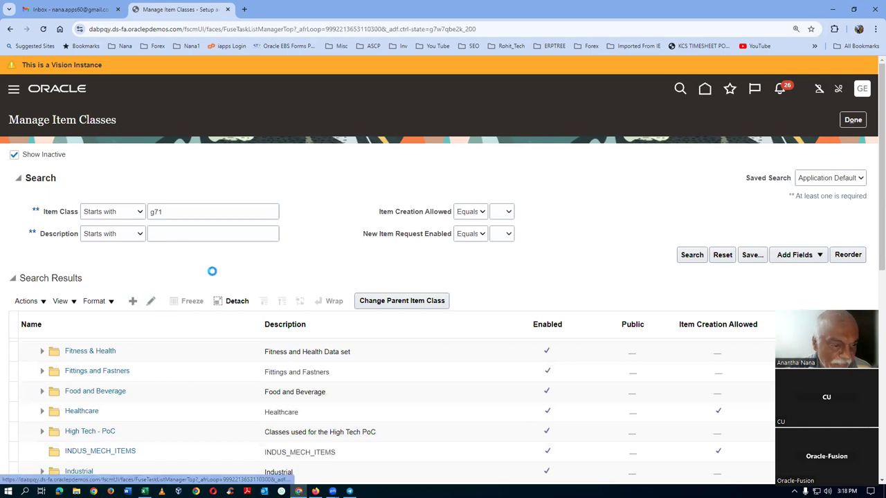
drag(235, 163, 291, 166)
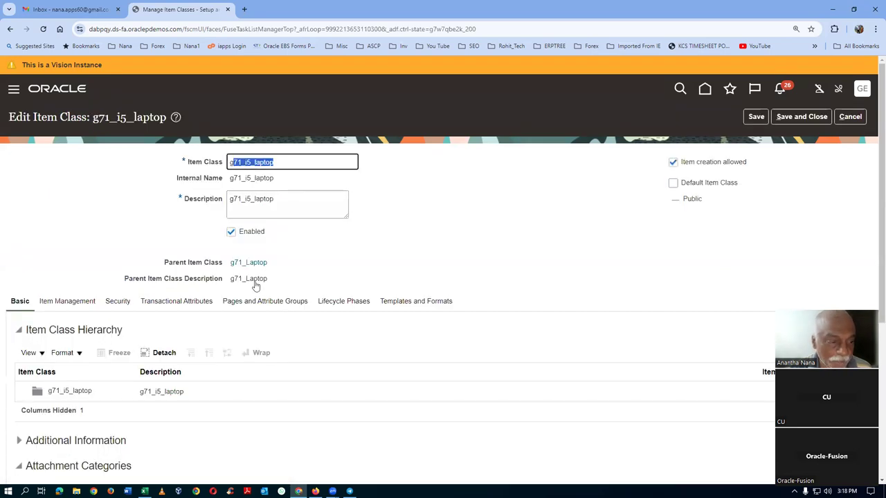
Step: Add a new step row under Definition Workflow Details on the Item Management tab
click(76, 303)
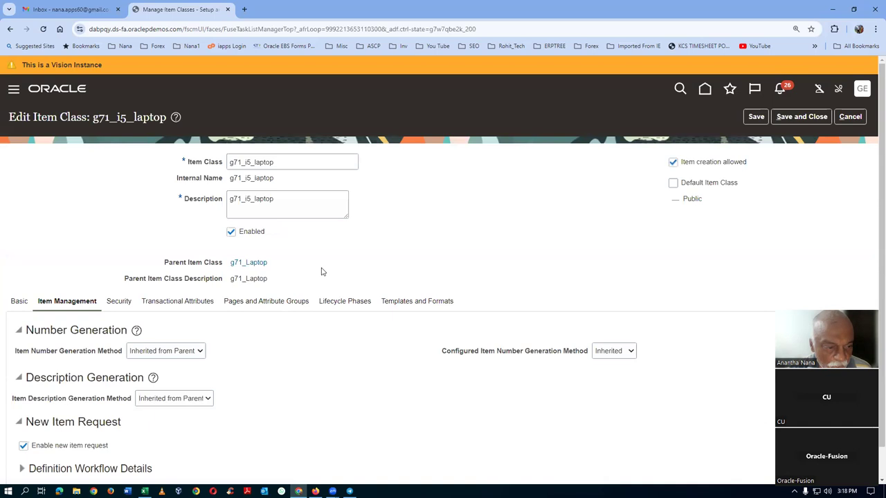
scroll(321, 271, down, 1)
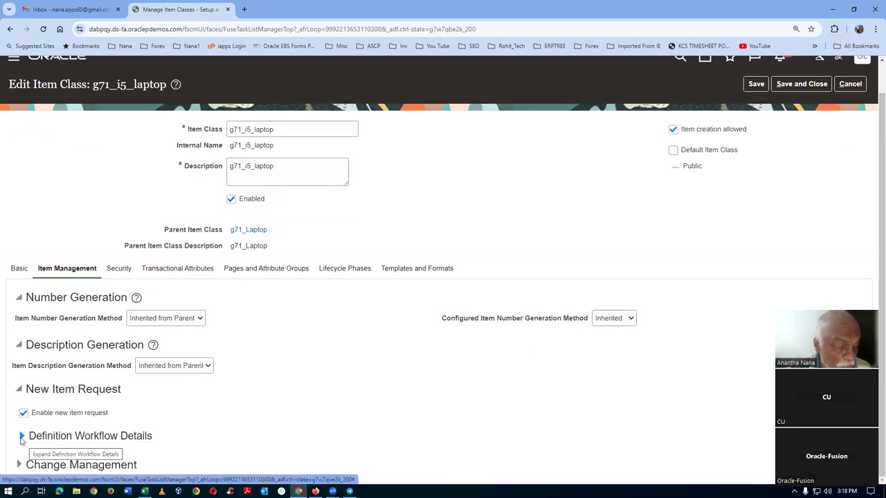
click(22, 440)
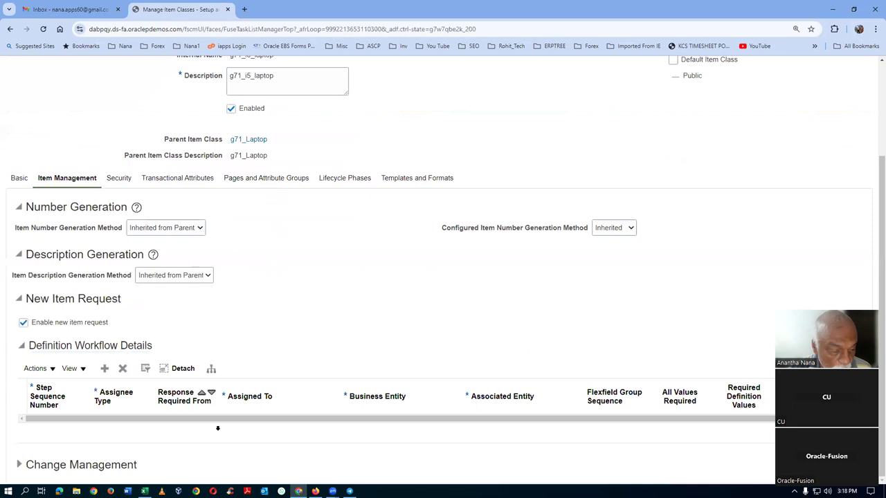
click(105, 368)
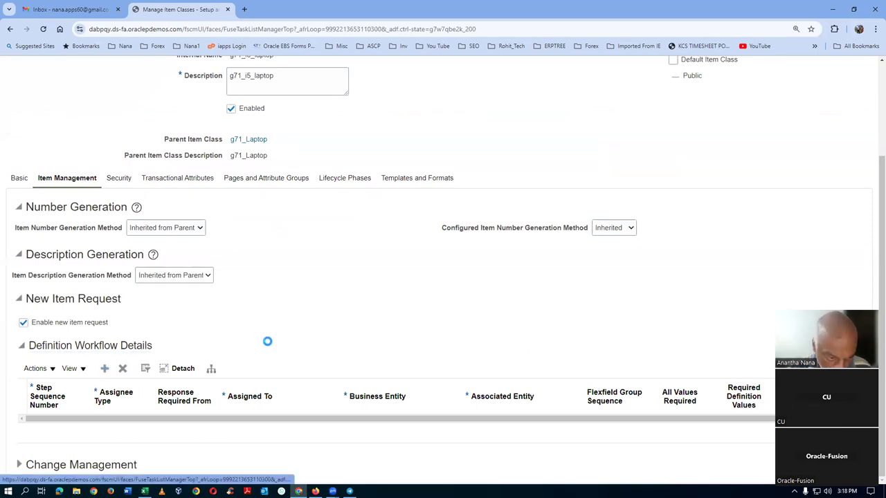
Step: Give the new workflow step sequence 10 and assignee type Person
click(50, 425)
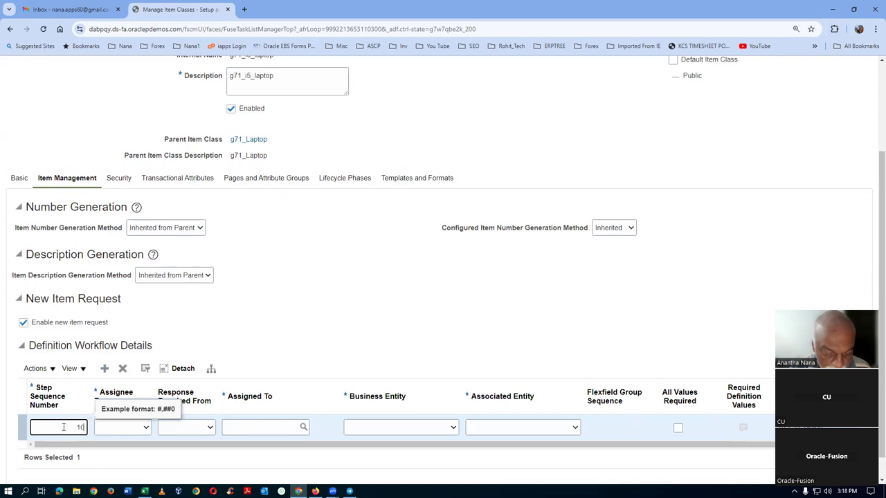
key(Tab)
click(120, 430)
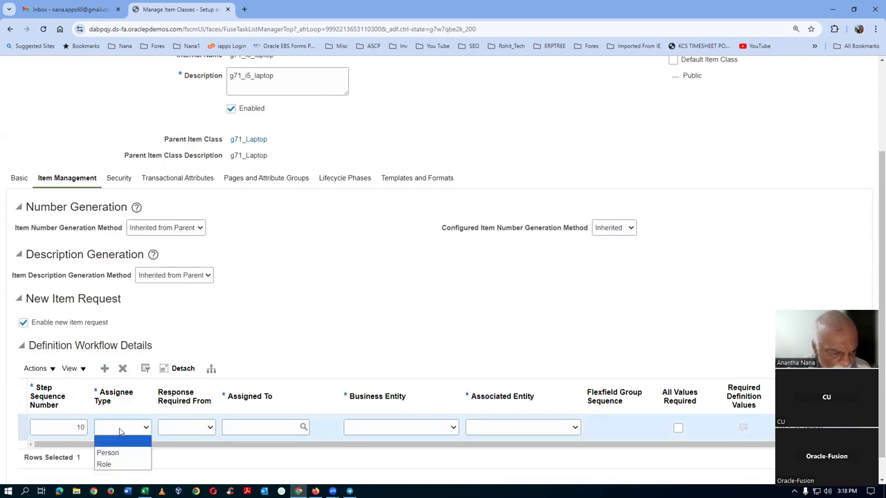
click(110, 453)
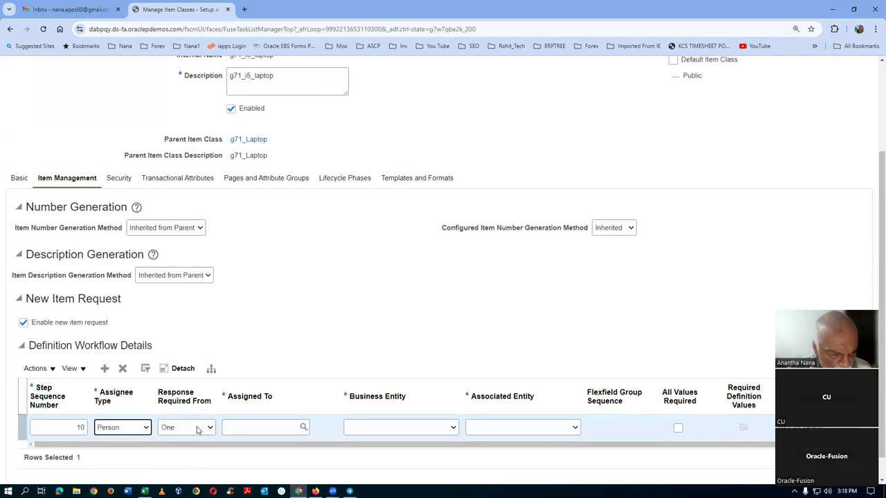
Step: Search for a g71 user as the step's assignee, closing the search without choosing one
click(246, 425)
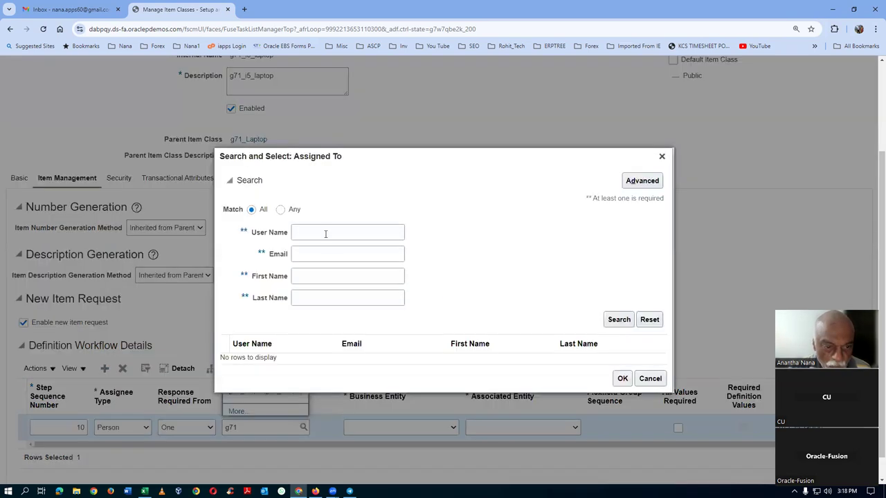
click(323, 232)
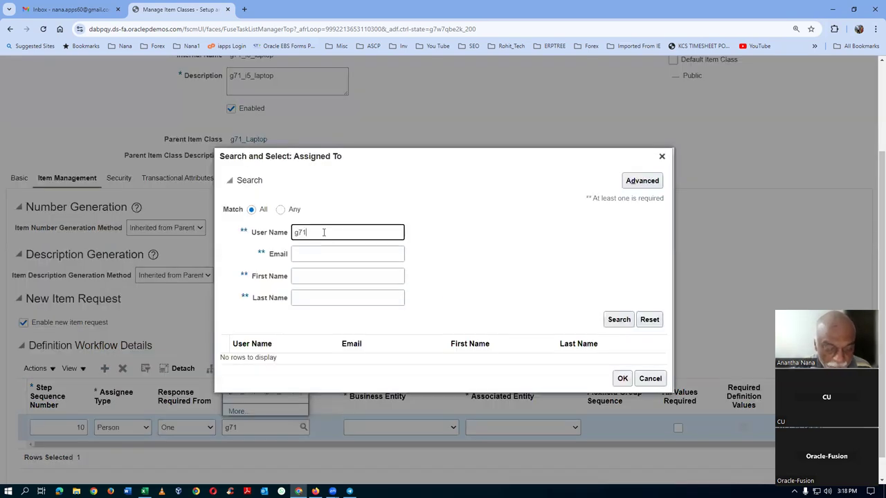
click(623, 322)
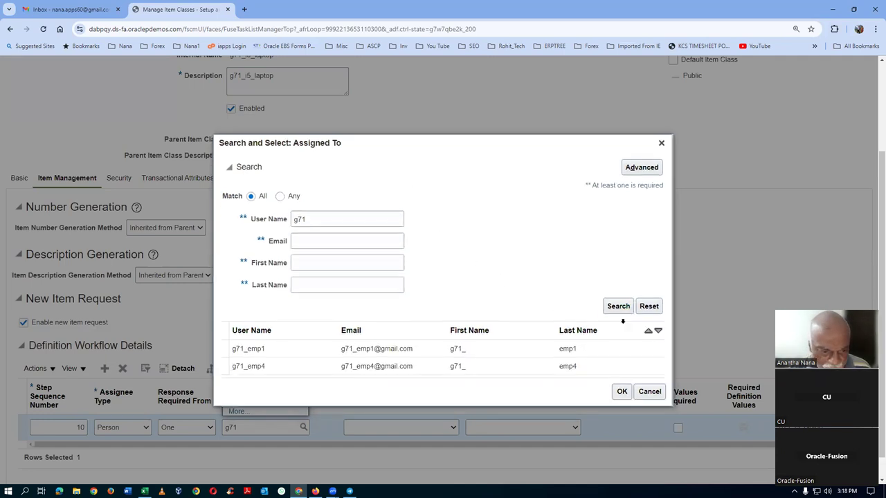
click(618, 306)
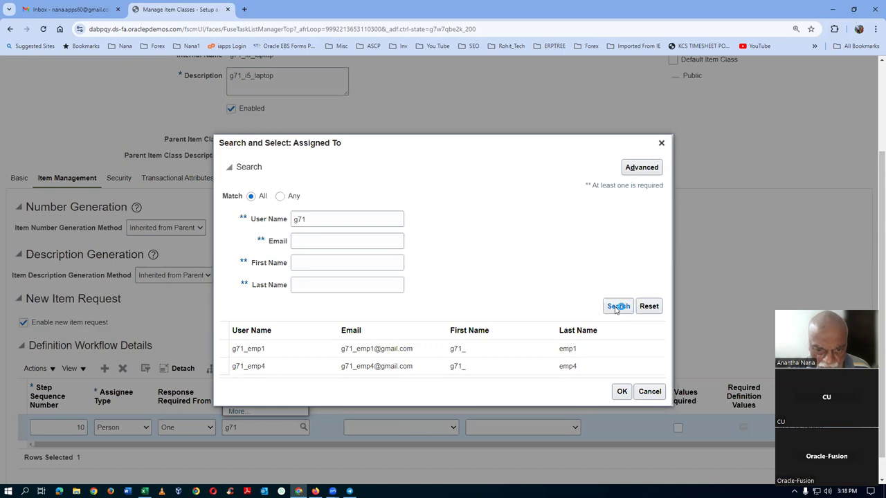
click(623, 309)
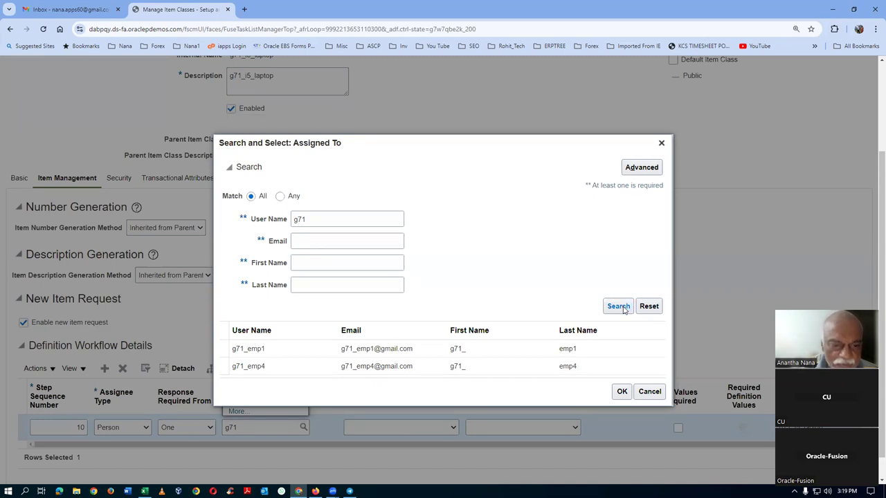
click(642, 393)
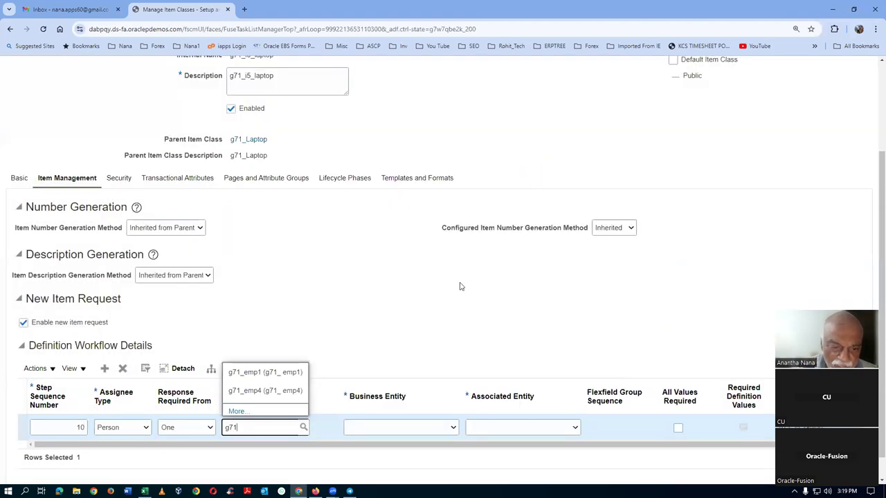
click(450, 292)
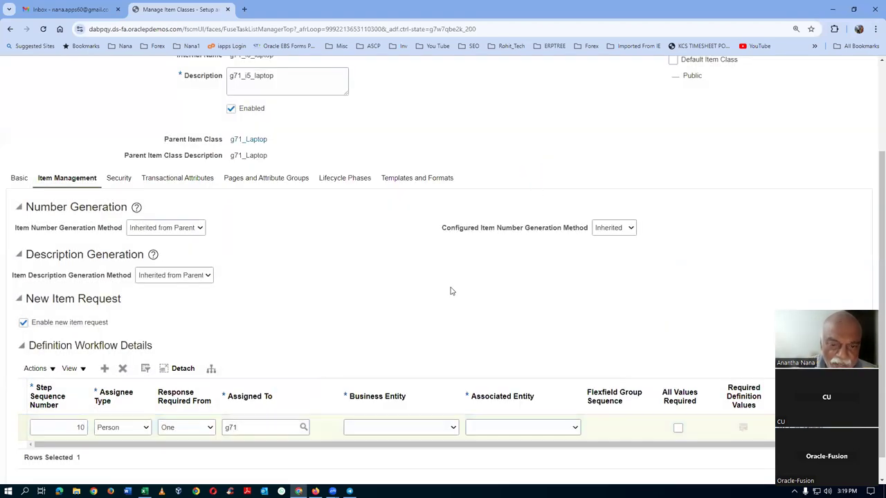
Step: Clear the partial g71 assignee and cancel the item class edit without saving
click(257, 426)
key(BackSpace)
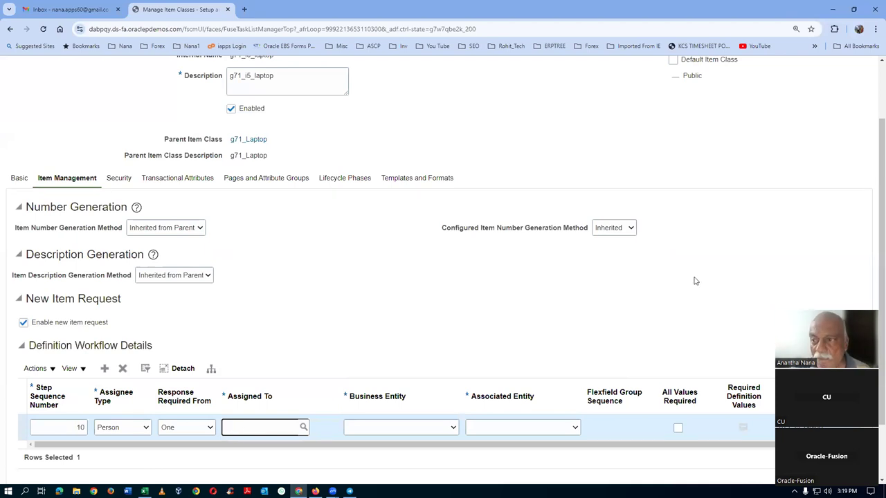
scroll(694, 279, up, 3)
click(856, 117)
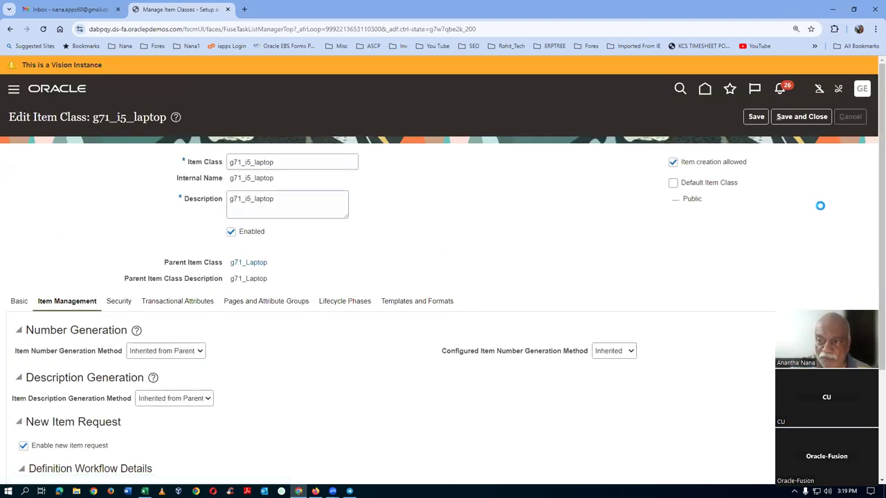
Step: Close the setup pages, sign out, and switch back to the Excel Fusion_PDH_Work_Sheet
click(847, 120)
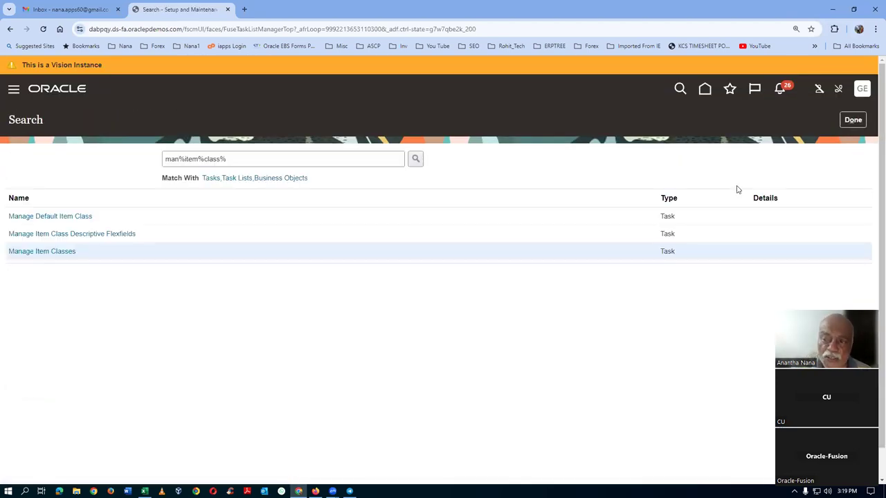
click(852, 121)
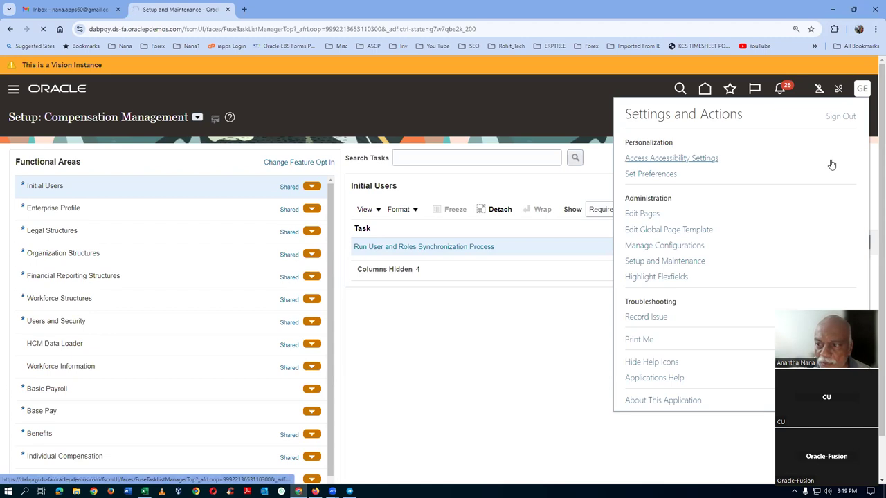
click(840, 117)
click(420, 249)
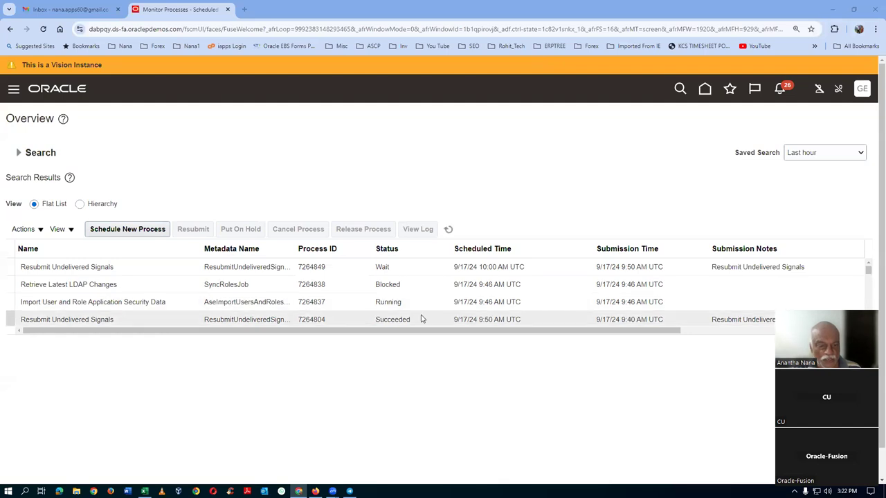
key(alt+Tab)
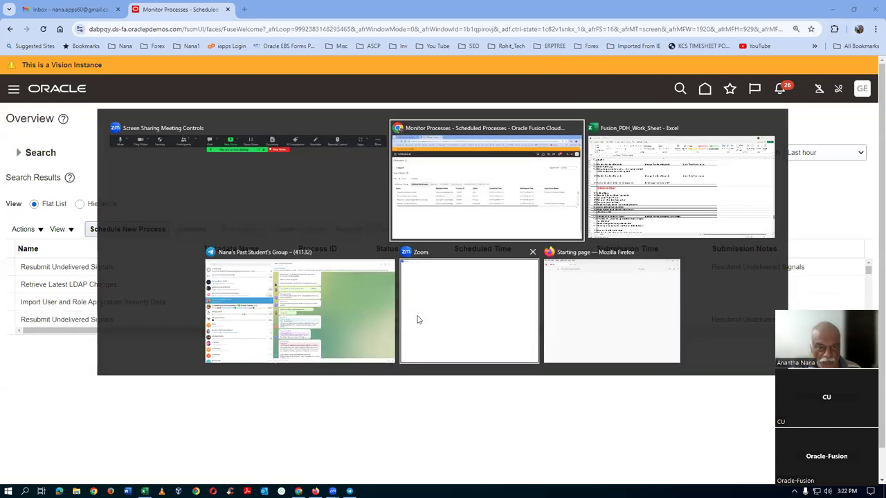
key(alt+Tab)
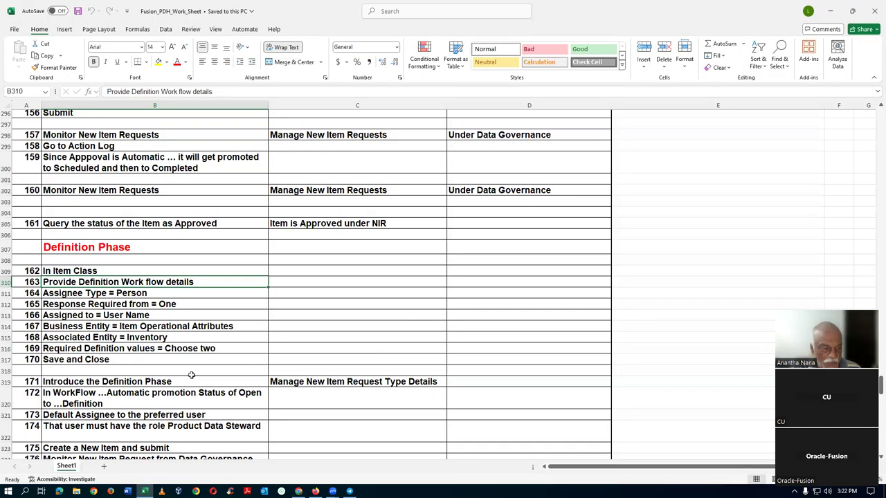
click(99, 360)
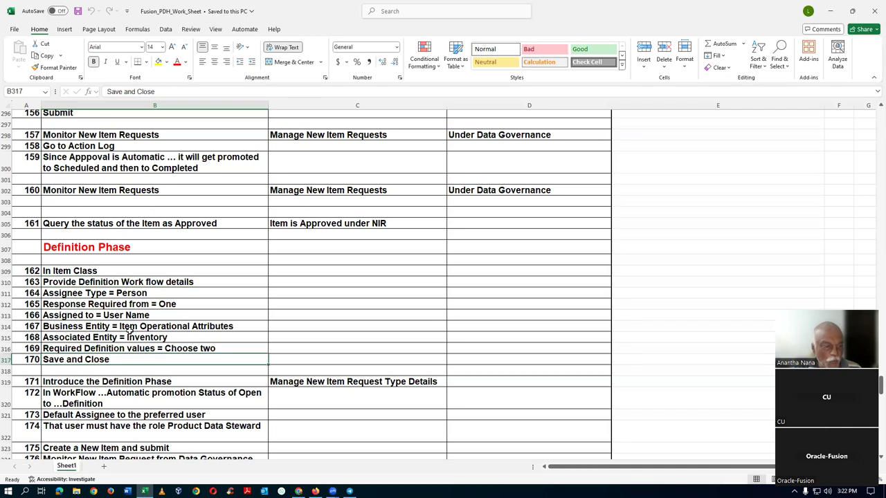
click(136, 328)
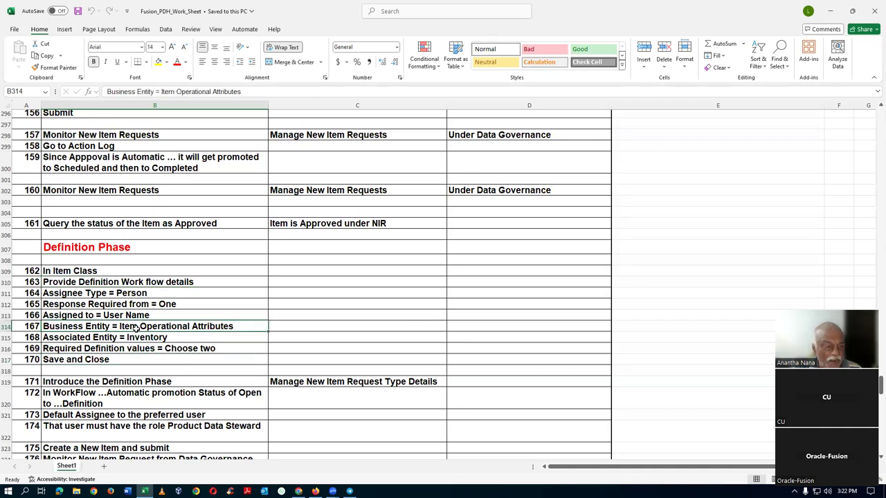
click(136, 338)
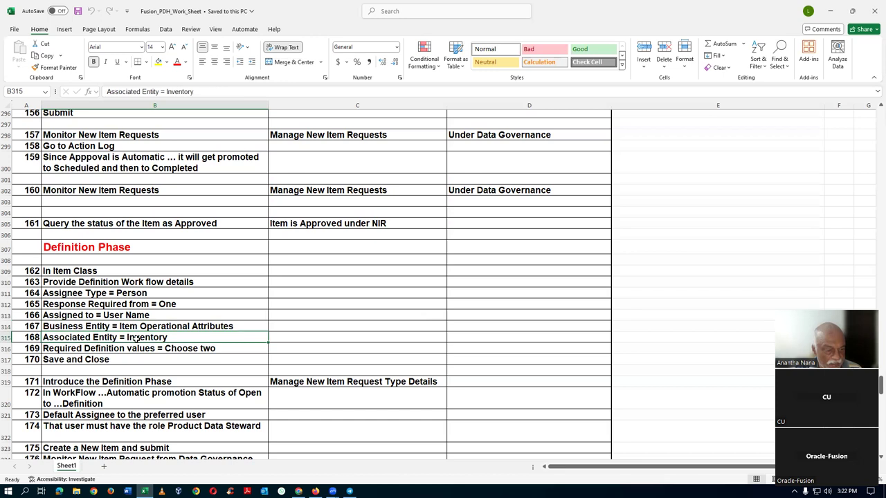
drag(143, 271, 153, 357)
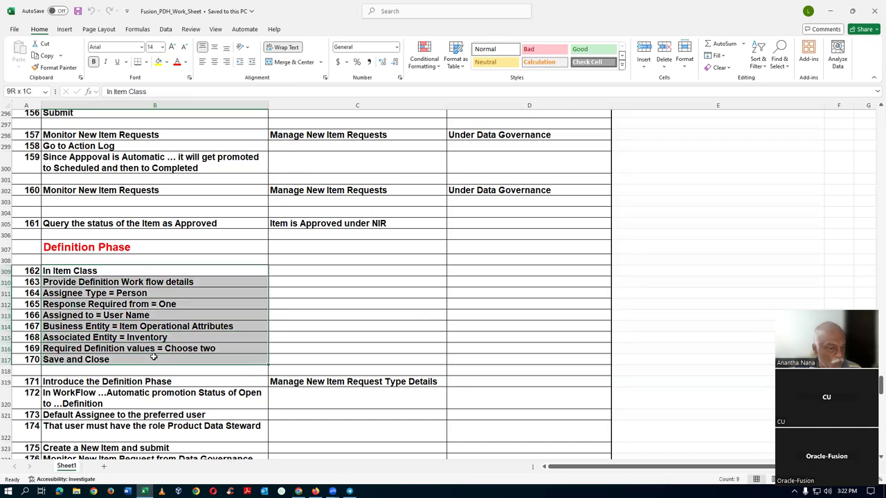
drag(154, 357, 154, 357)
click(144, 382)
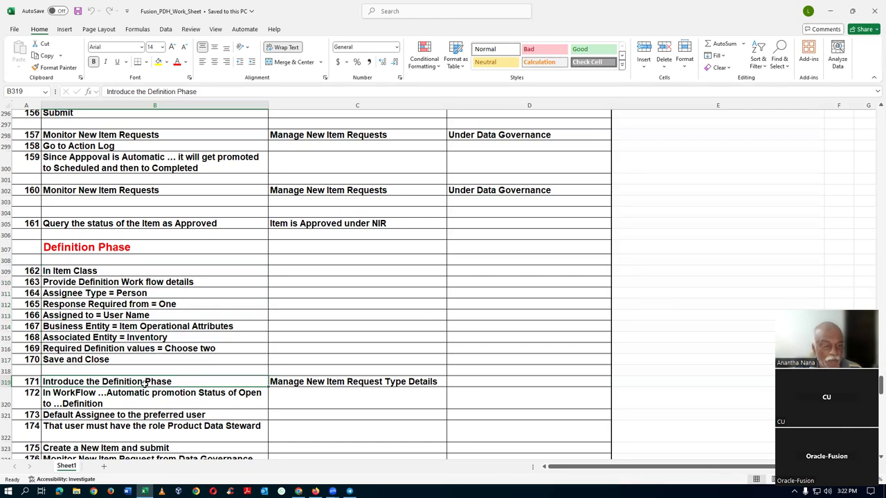
click(312, 381)
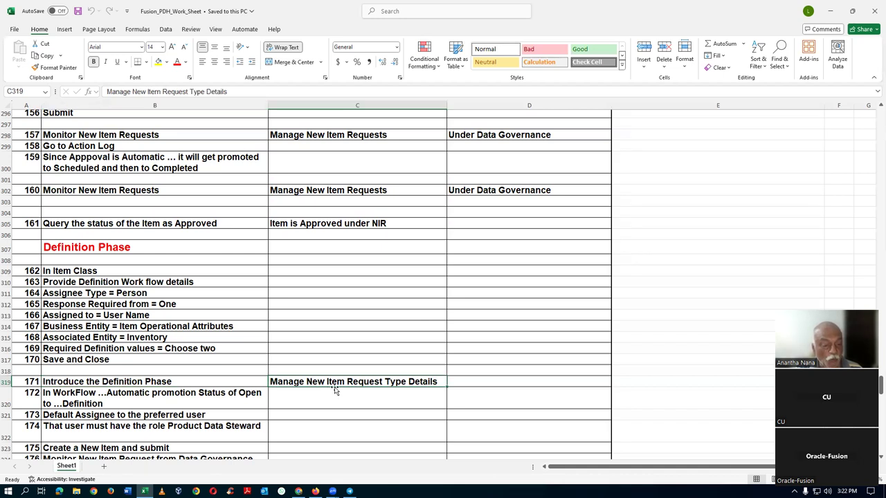
click(175, 385)
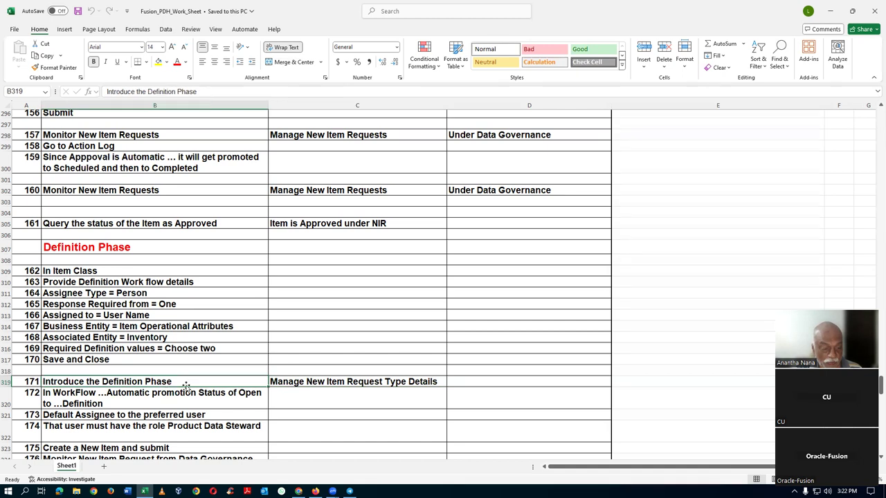
click(274, 381)
scroll(115, 409, down, 2)
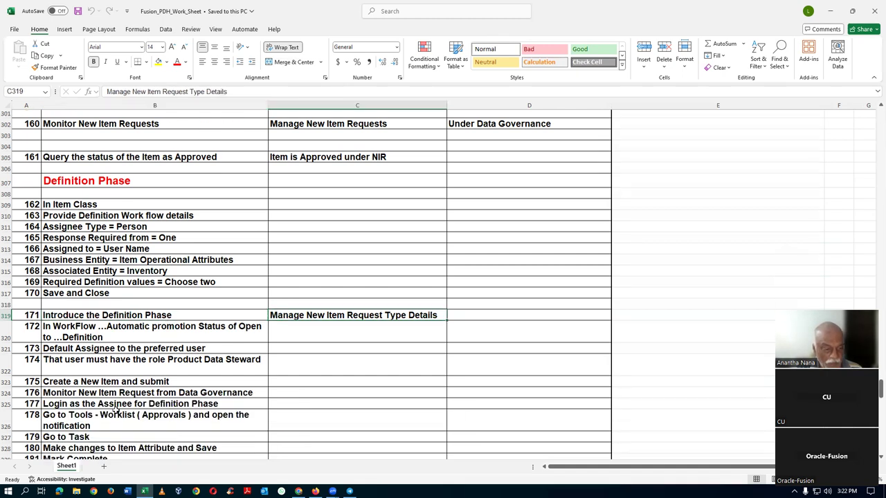
click(99, 351)
click(106, 368)
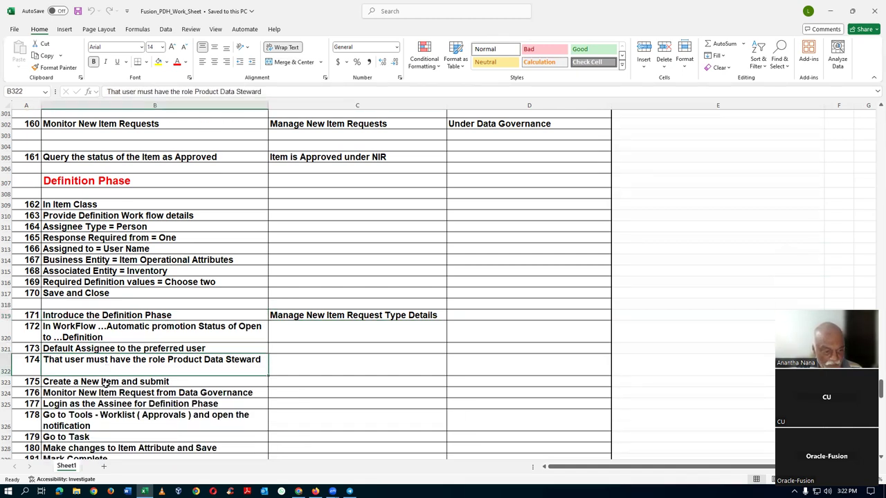
click(106, 383)
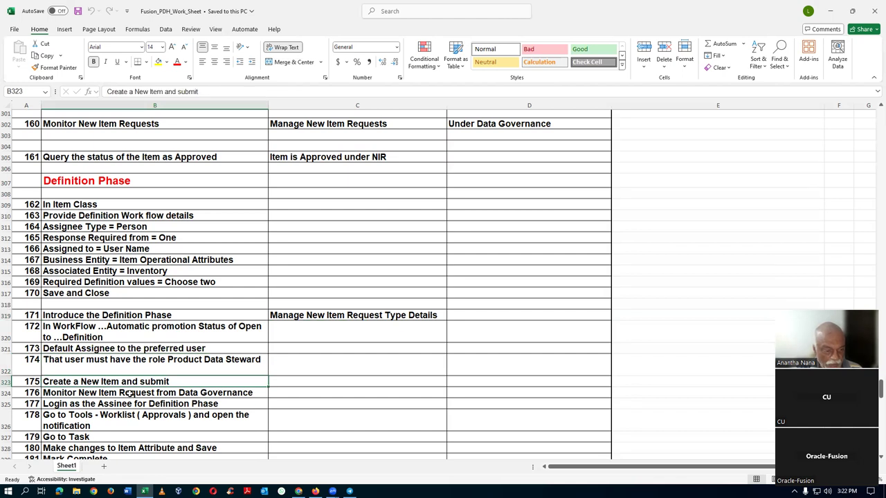
drag(5, 316, 3, 363)
click(91, 382)
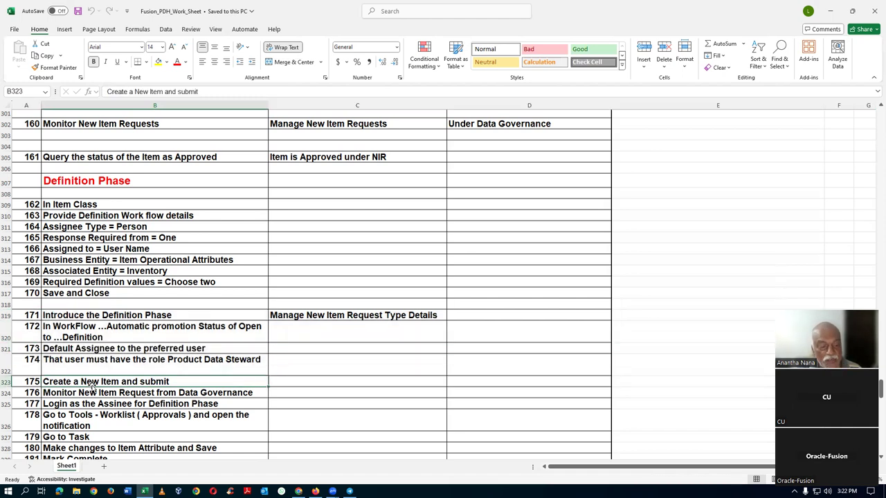
click(187, 393)
click(173, 404)
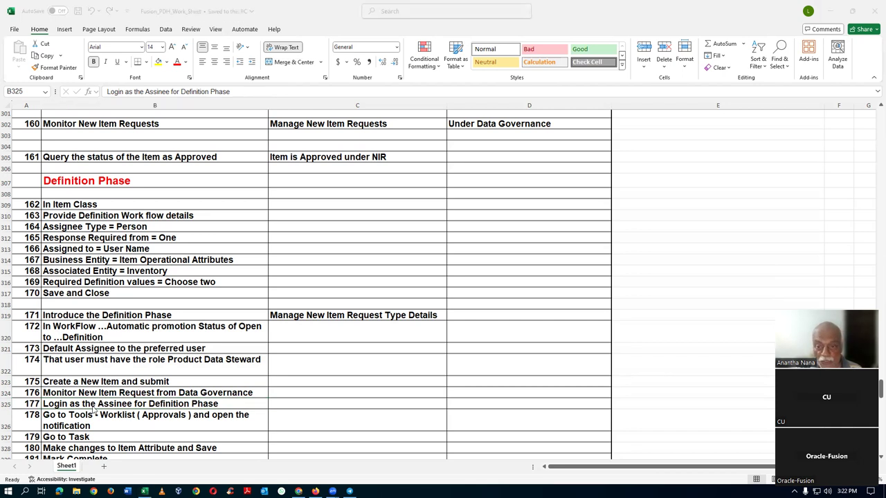
key(alt+Tab)
key(alt+Tab)
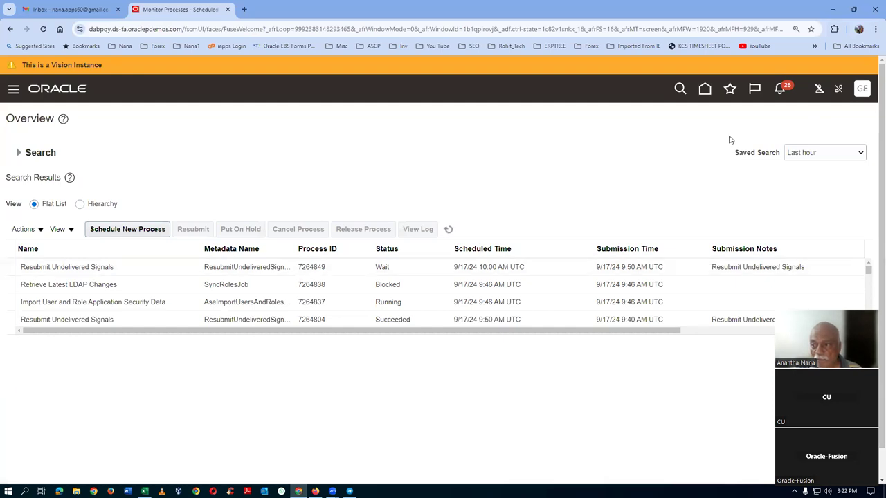
Step: Refresh the process list to see the LDAP job running, then open Setup and Maintenance
click(449, 230)
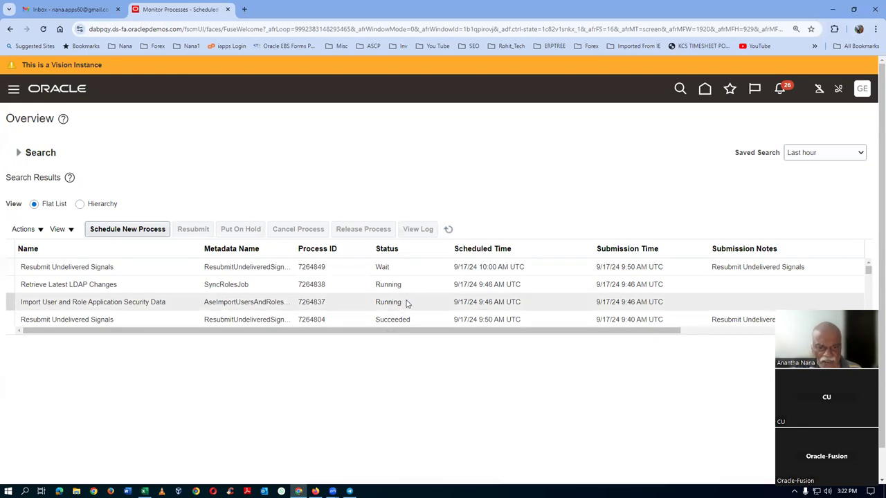
click(858, 92)
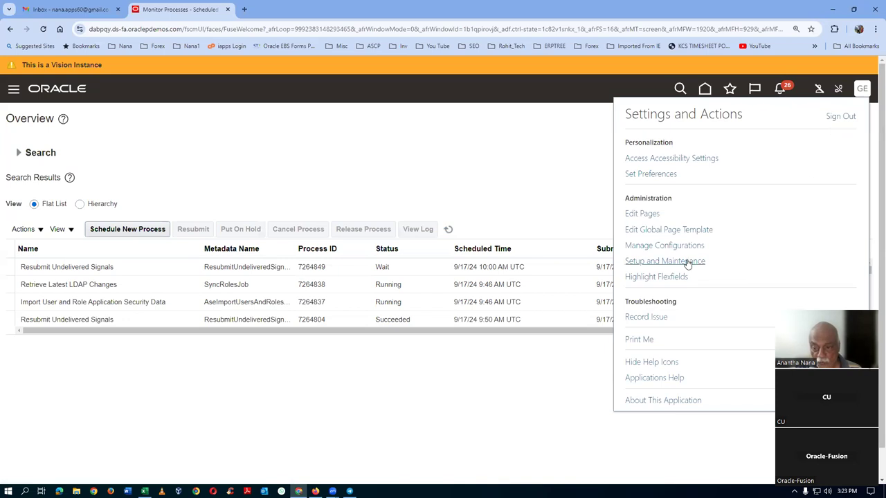
click(687, 262)
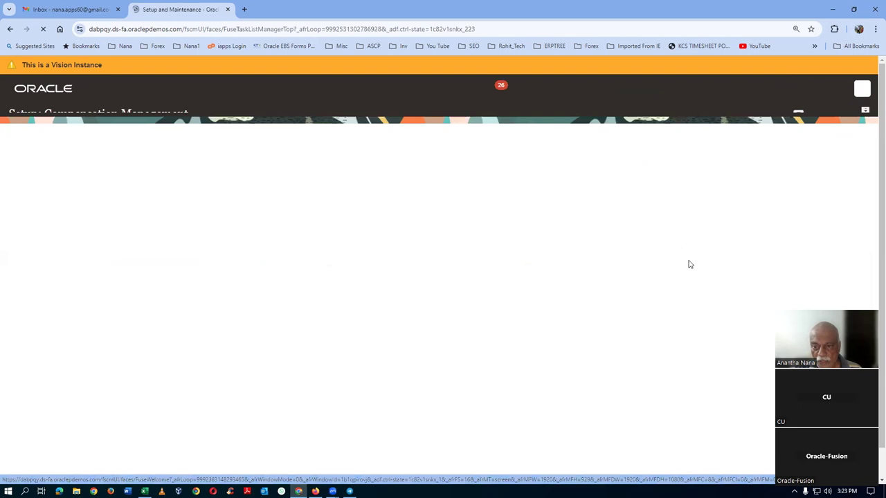
click(834, 118)
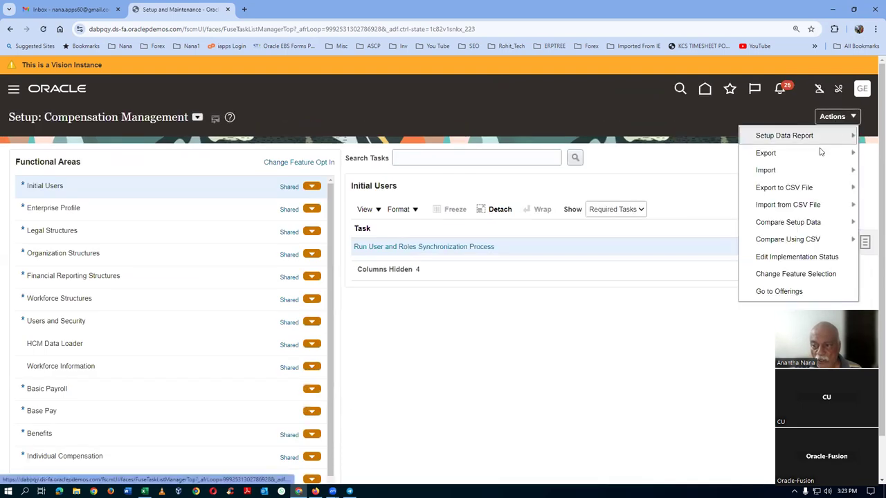
Step: Enable Data Consolidation among the Product Management opt-in features and close the page
click(770, 290)
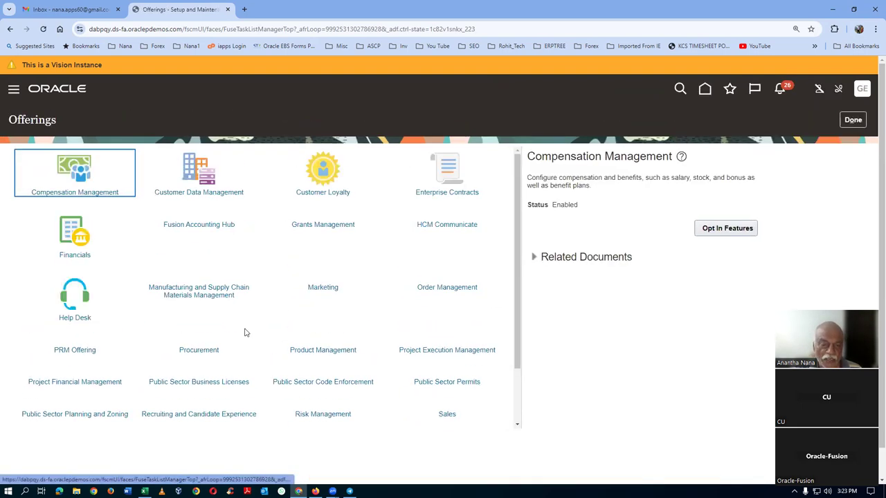
click(327, 377)
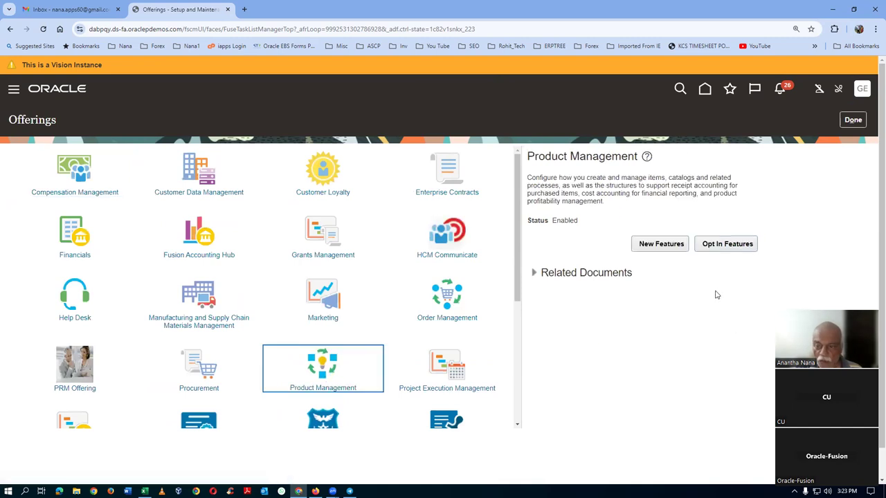
click(726, 246)
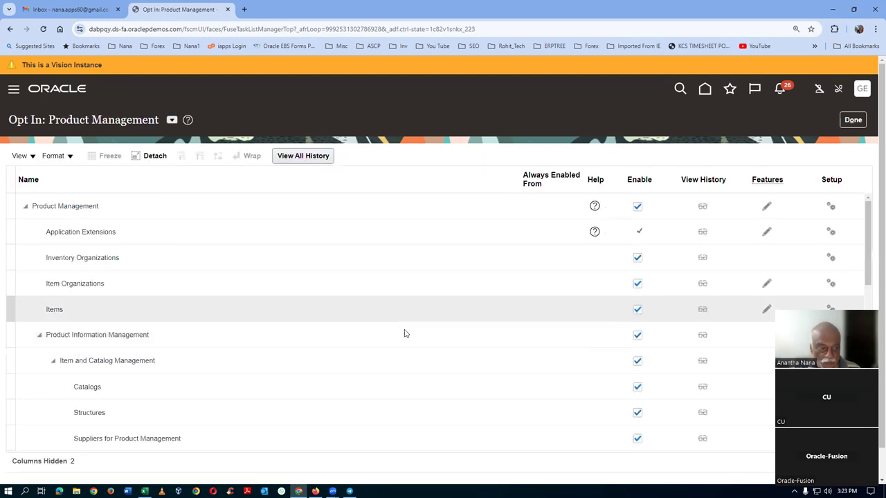
scroll(407, 332, down, 3)
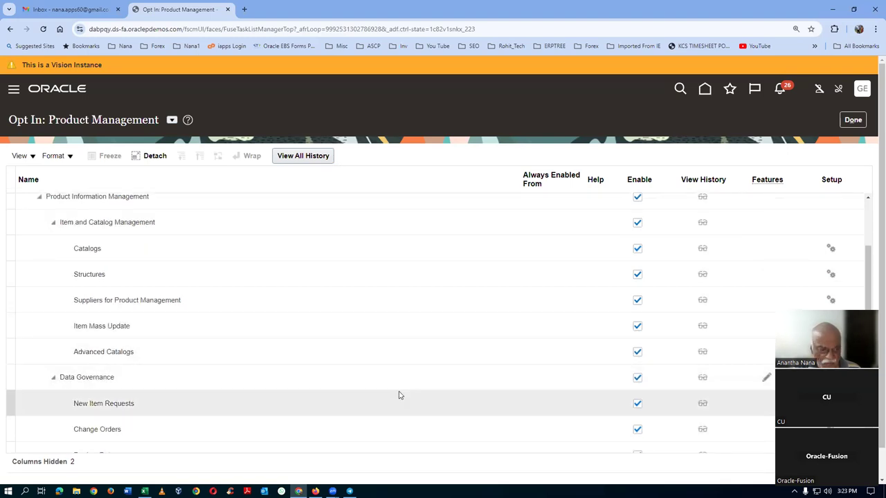
scroll(399, 395, down, 2)
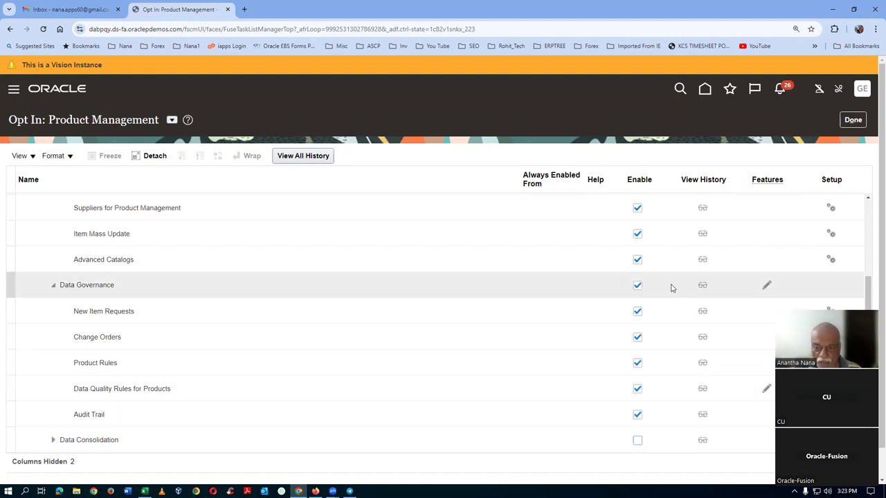
click(637, 441)
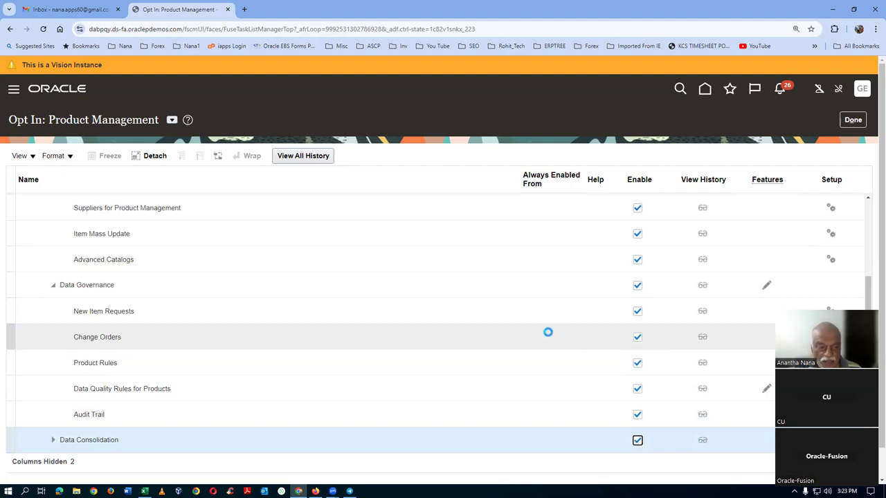
click(857, 121)
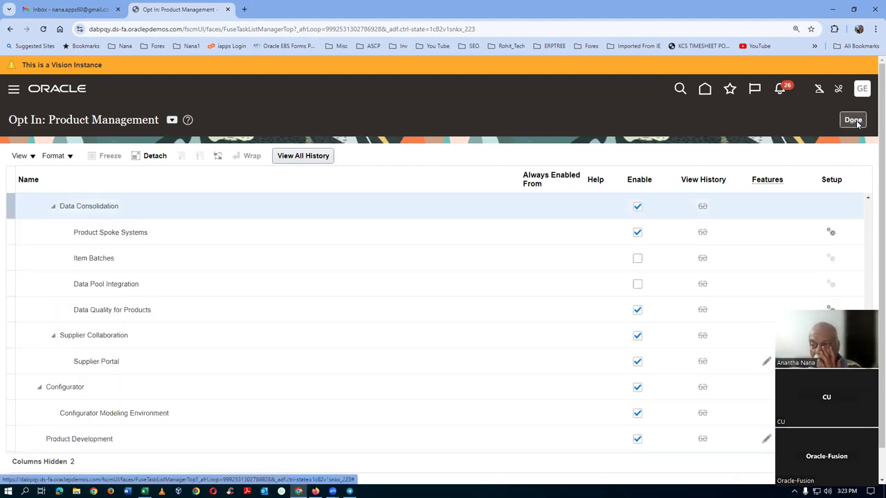
click(854, 121)
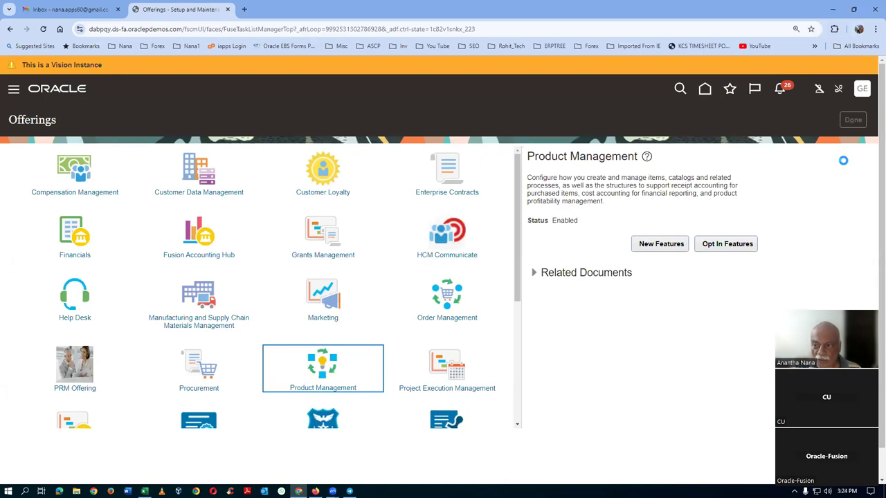
Step: Sign out, sign back in as the employee user, and go to Setup and Maintenance
click(863, 90)
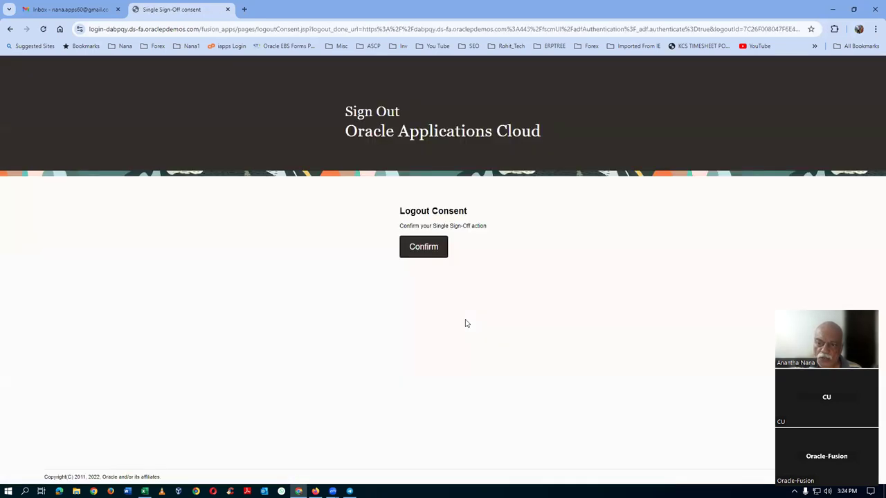
click(430, 257)
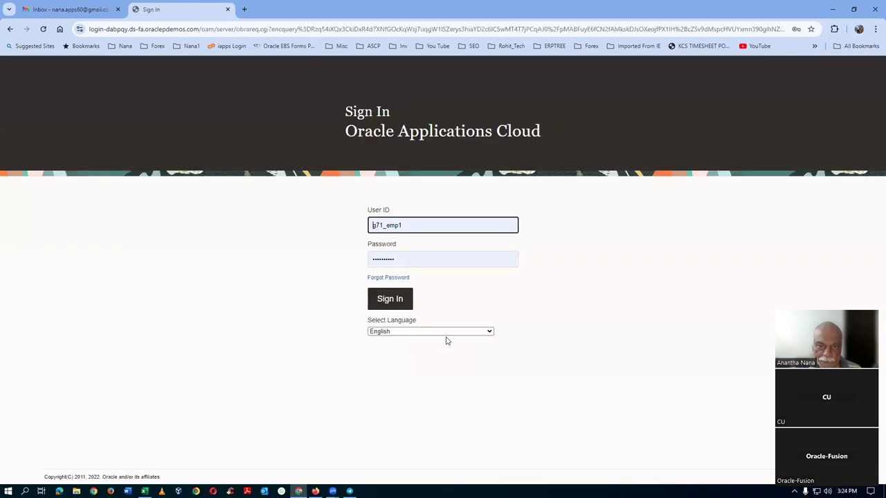
click(393, 308)
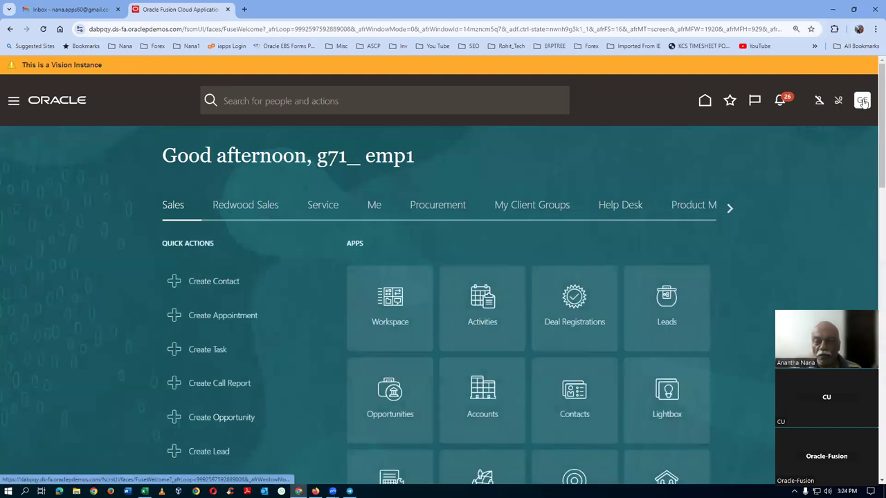
click(862, 101)
click(678, 274)
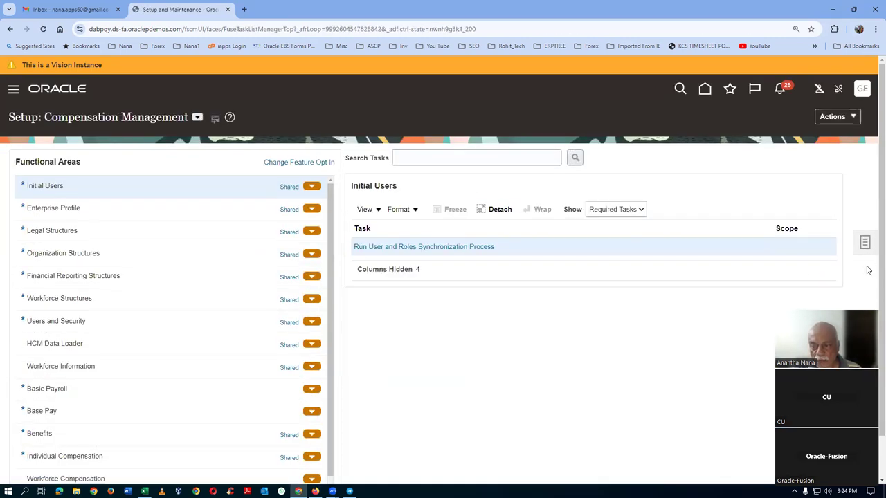
Step: Search setup tasks for man%item%class% and open Manage Item Classes
click(864, 242)
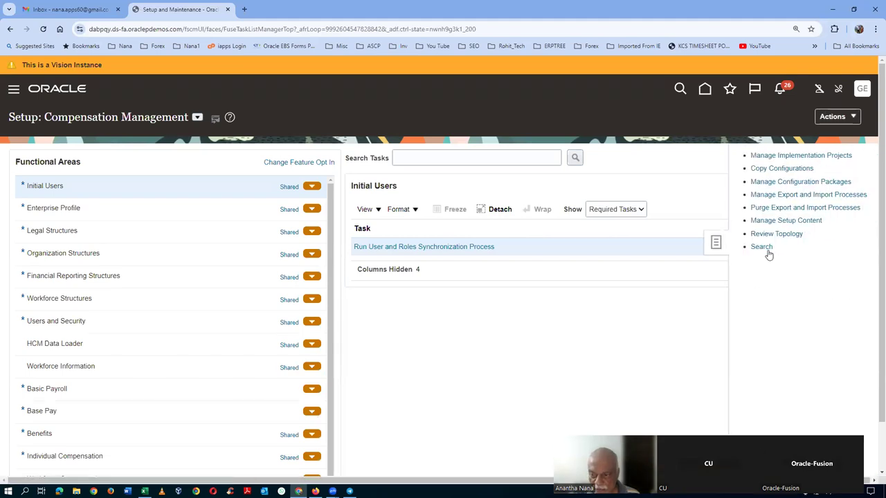
click(764, 247)
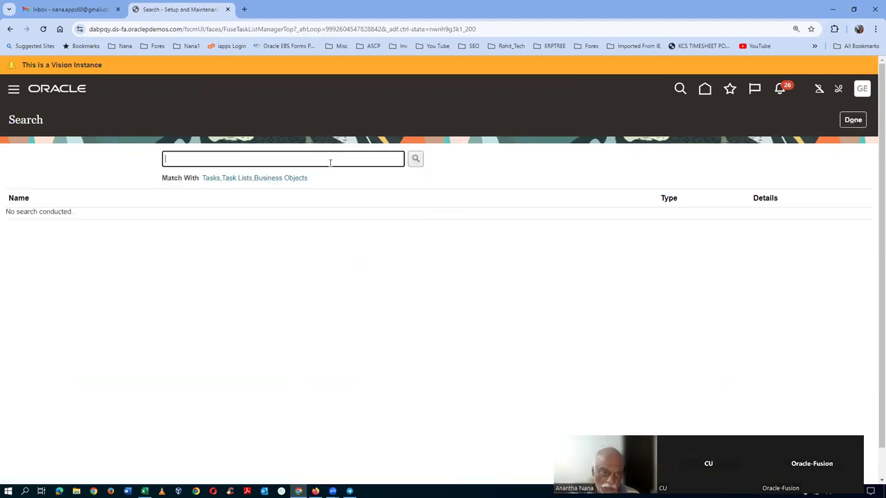
text(man%)
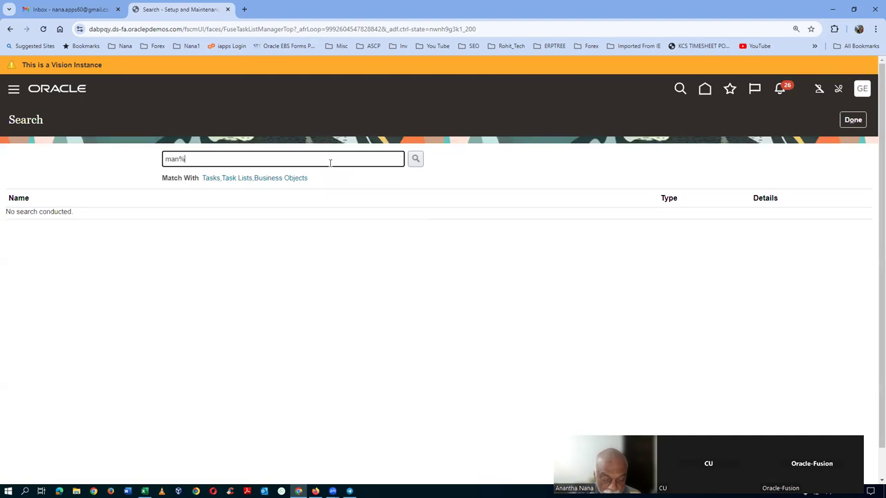
text(item%class%)
key(Return)
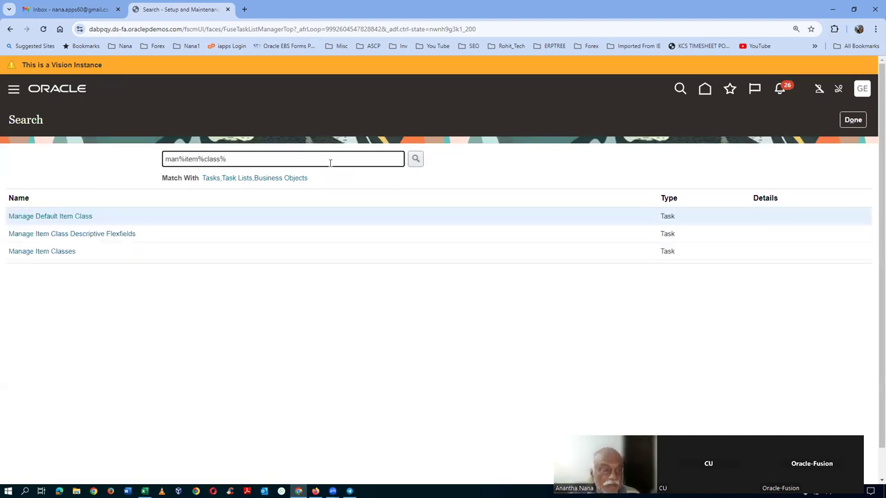
click(28, 252)
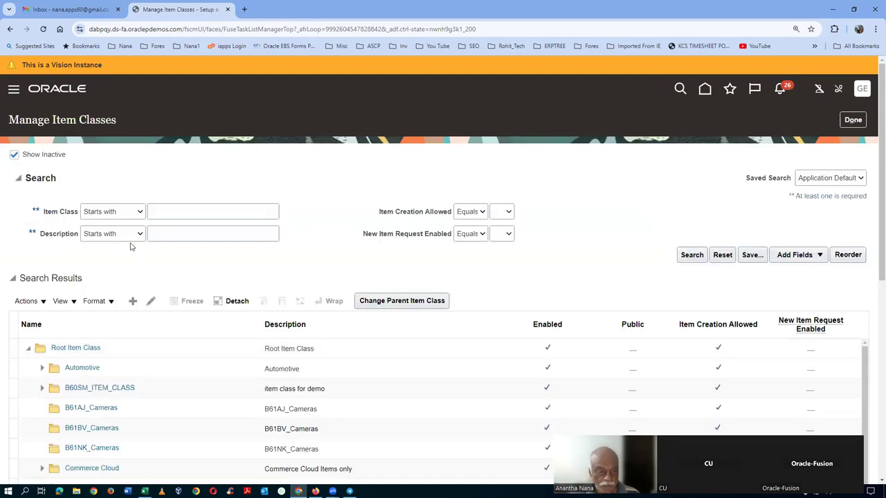
Step: Search for g71 and open the g71_i5_laptop item class
click(164, 213)
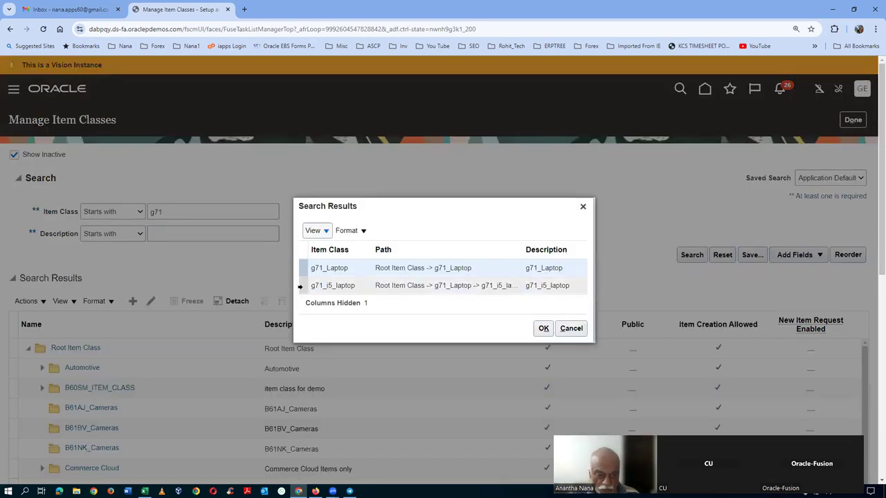
click(310, 286)
click(543, 328)
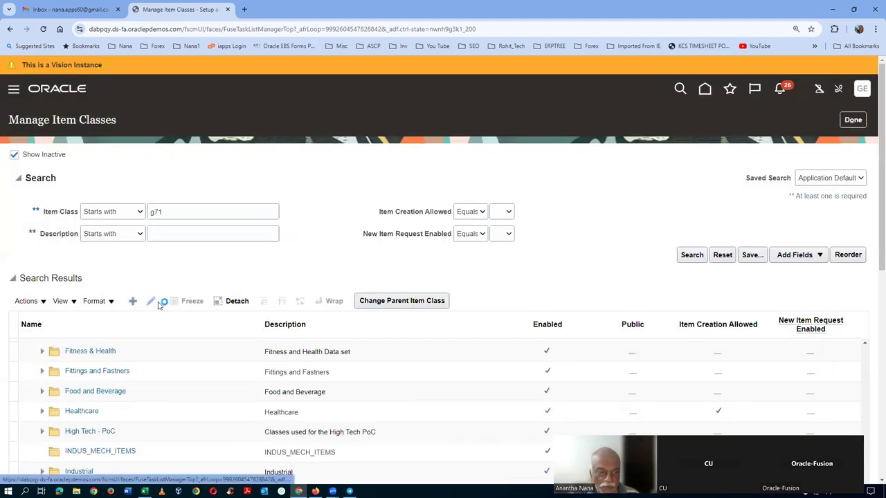
scroll(70, 272, down, 2)
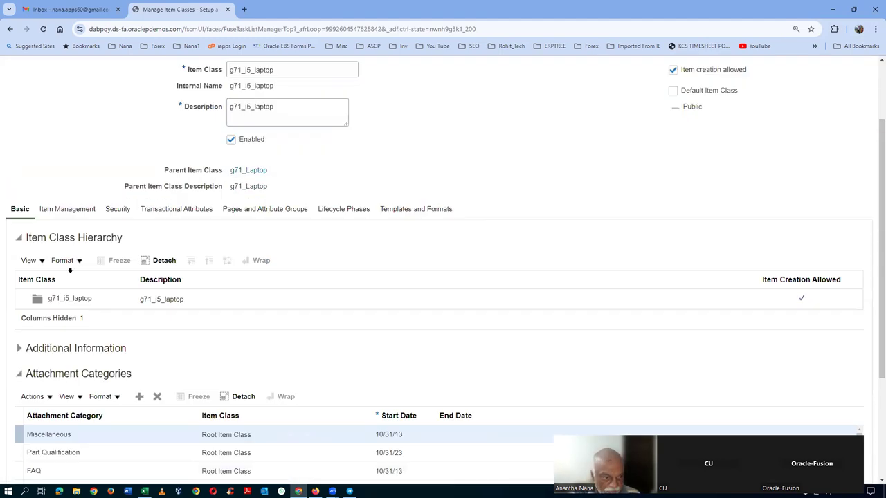
Step: Add definition workflow step 10 with assignee type Person in the class's Item Management settings
click(67, 209)
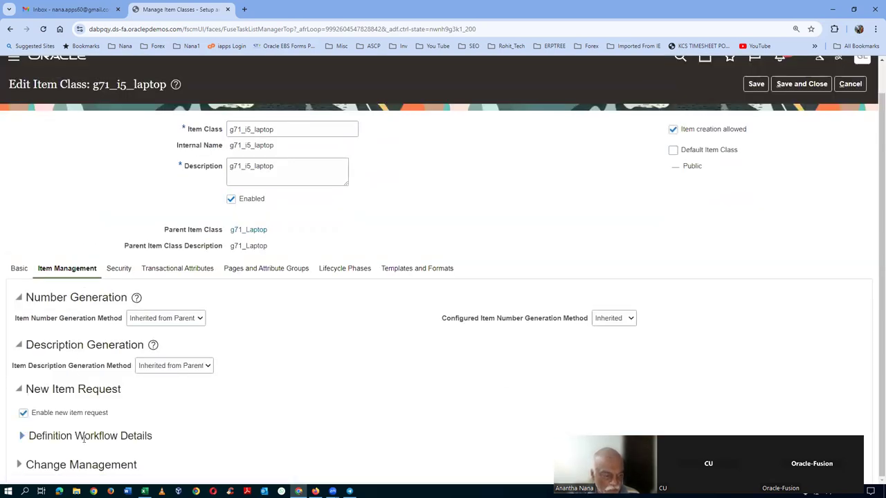
click(22, 436)
scroll(216, 413, down, 2)
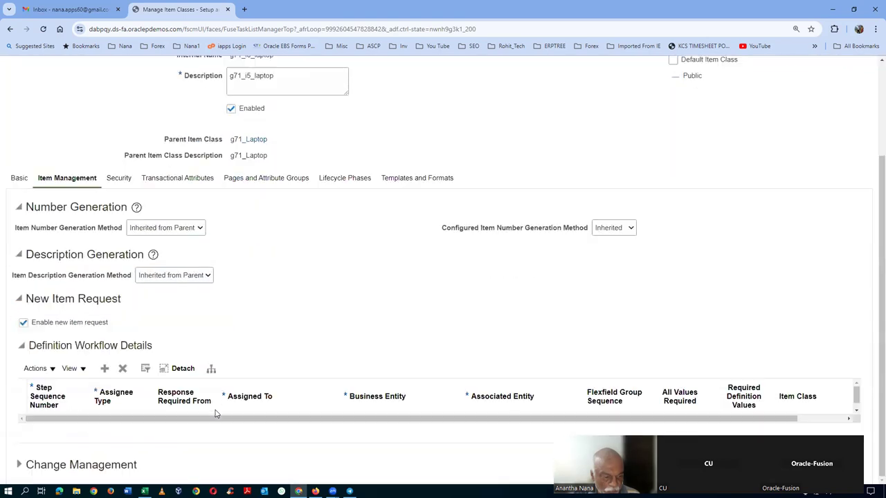
click(105, 368)
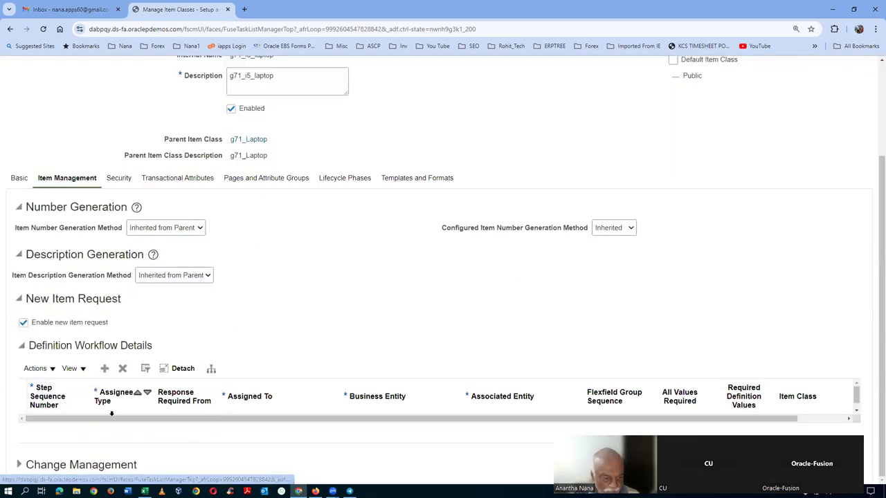
text(10)
key(Tab)
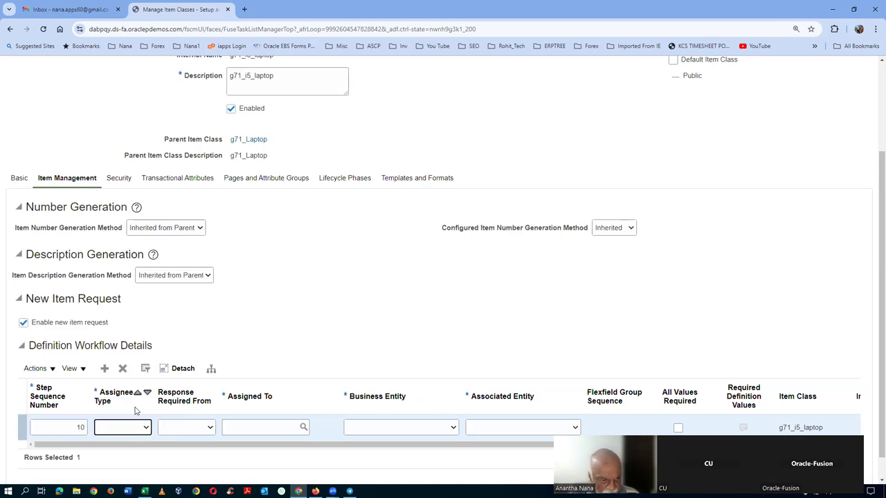
click(125, 429)
click(114, 451)
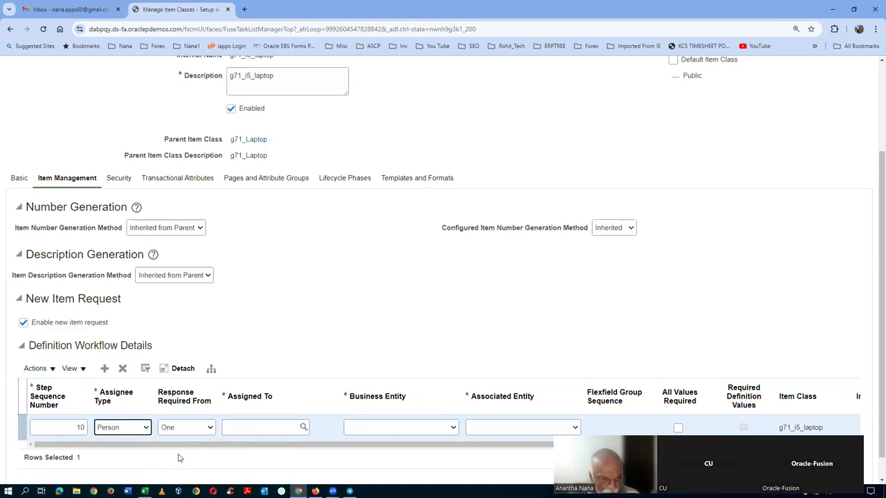
Step: Assign step 10 to a g71 employee found through the advanced user search, then bring up Excel
click(266, 429)
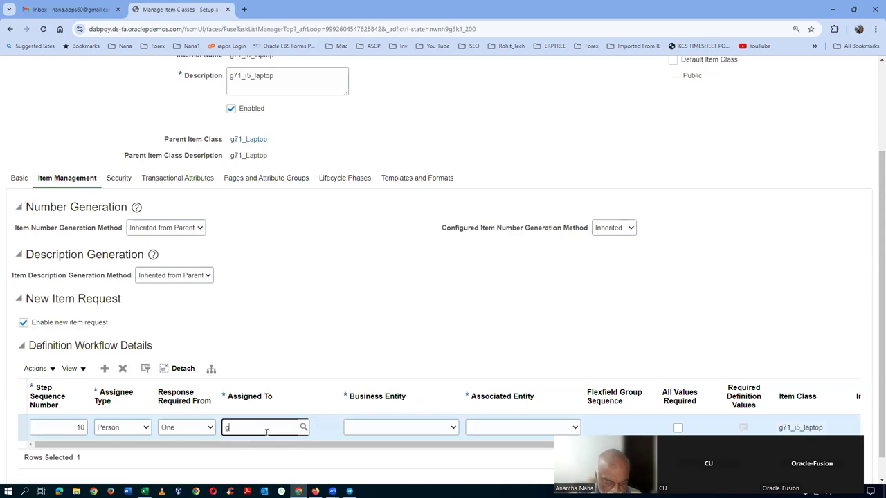
text(g71)
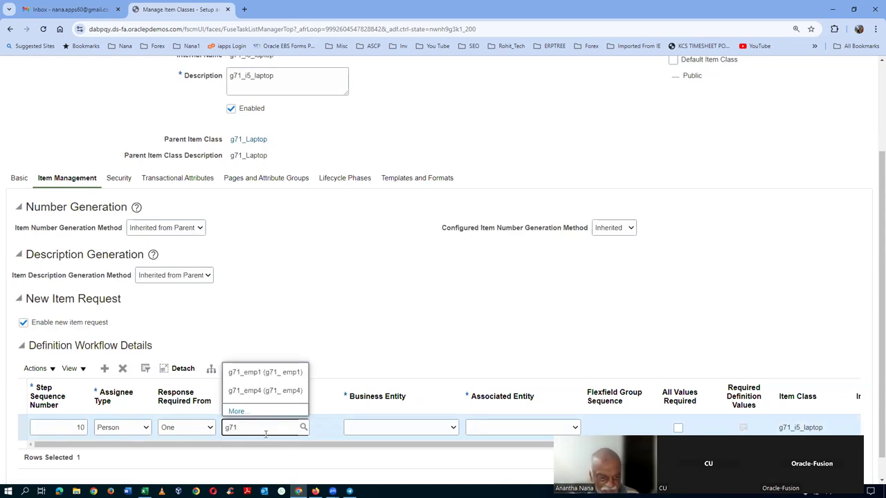
click(236, 411)
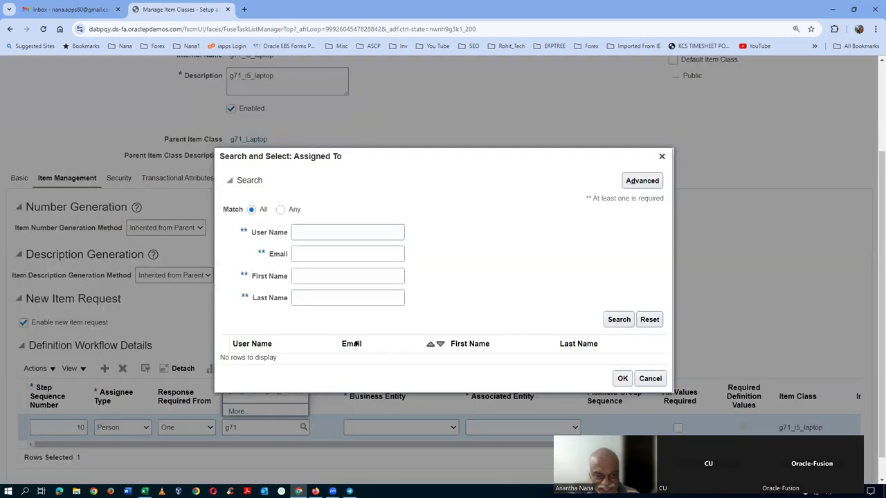
click(337, 232)
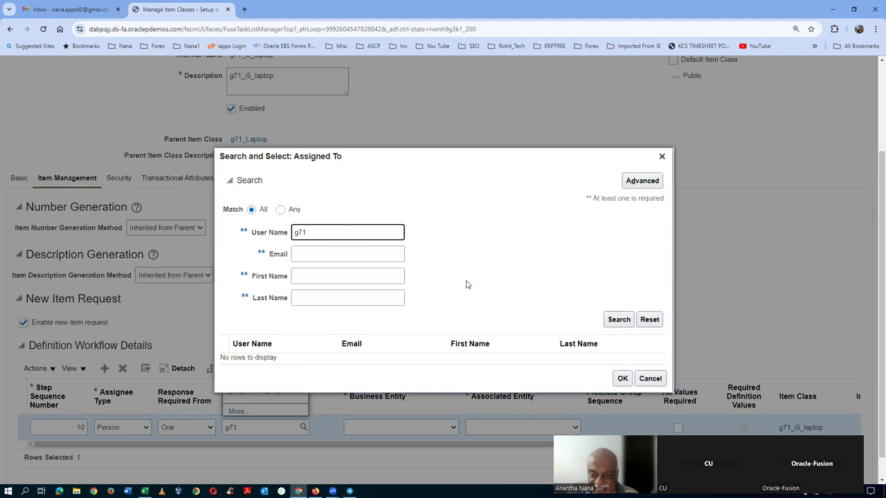
click(619, 322)
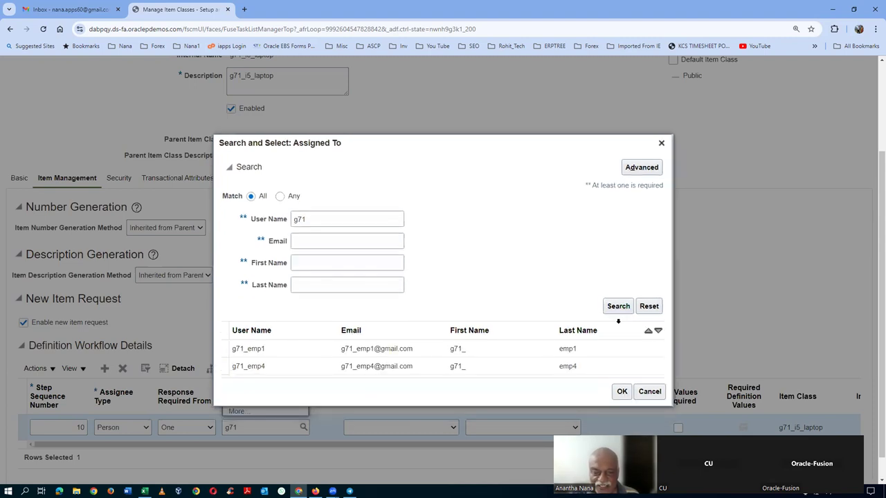
click(641, 167)
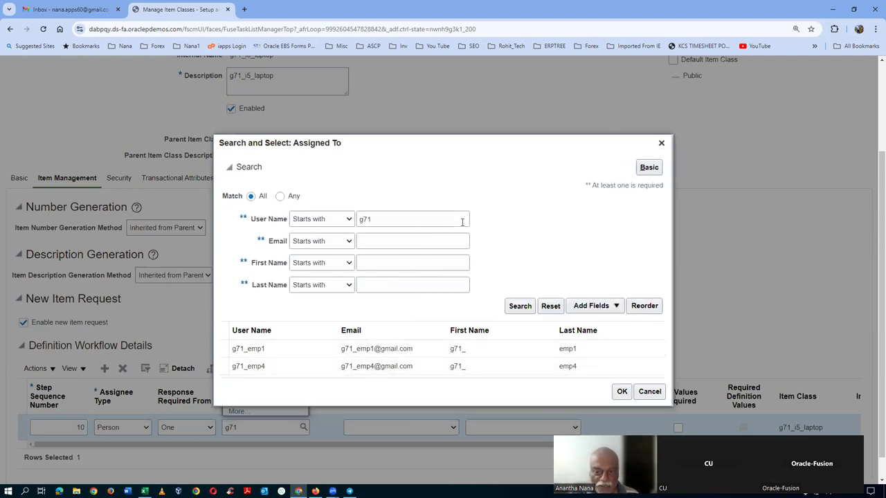
click(297, 221)
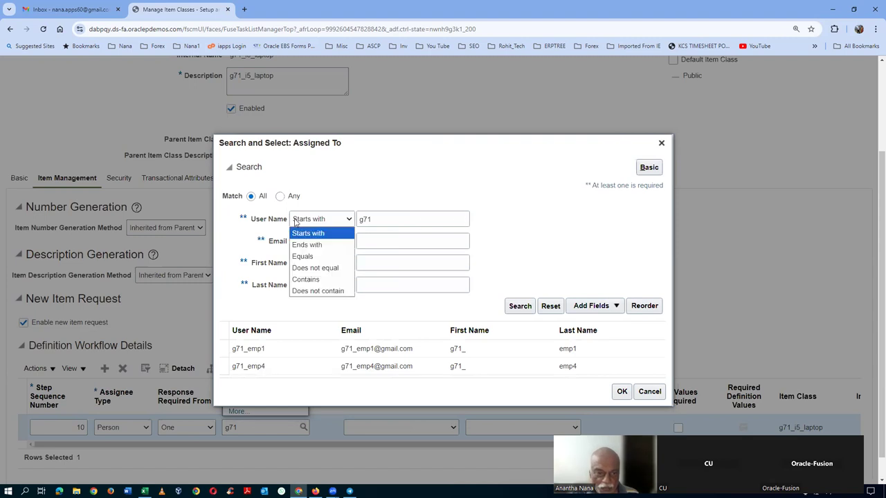
click(305, 280)
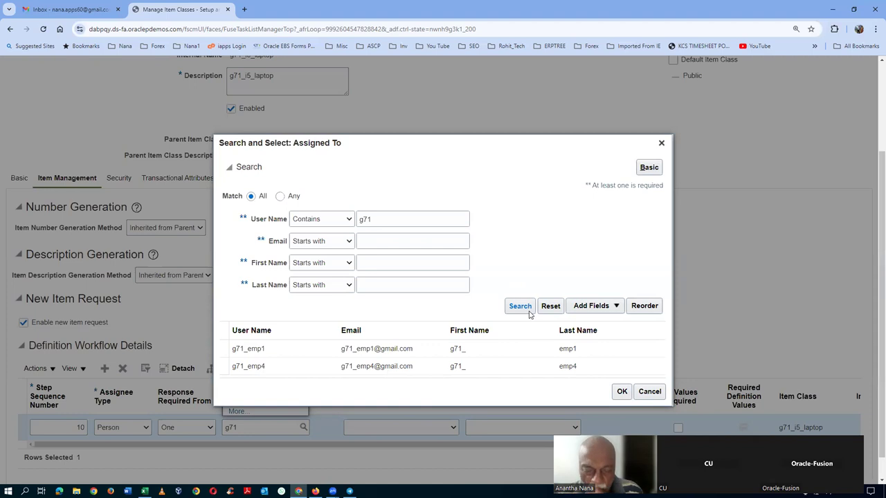
click(274, 368)
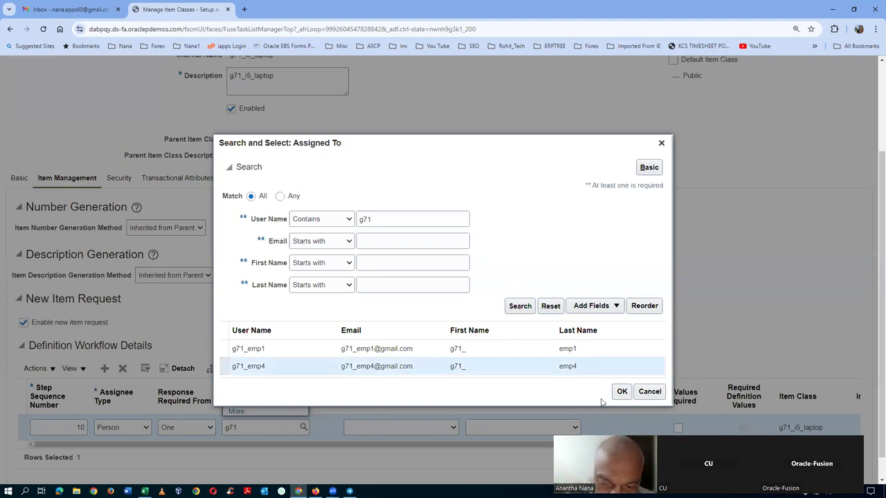
click(621, 392)
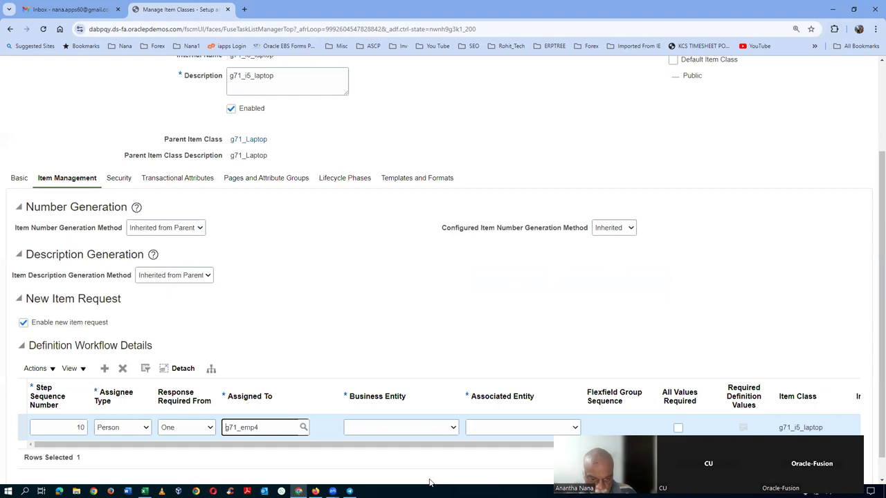
key(alt+Tab)
key(Tab)
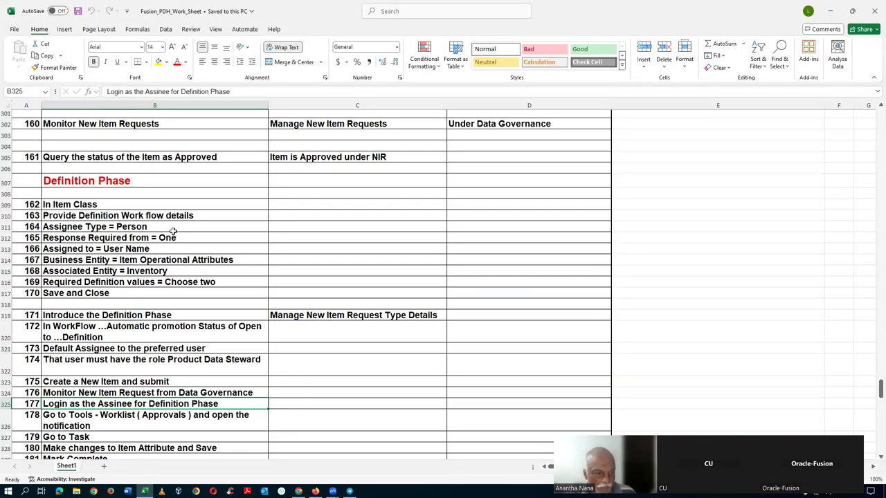
Step: Following the Excel notes, set step 10's Business Entity to Item operational attributes
click(127, 251)
click(7, 249)
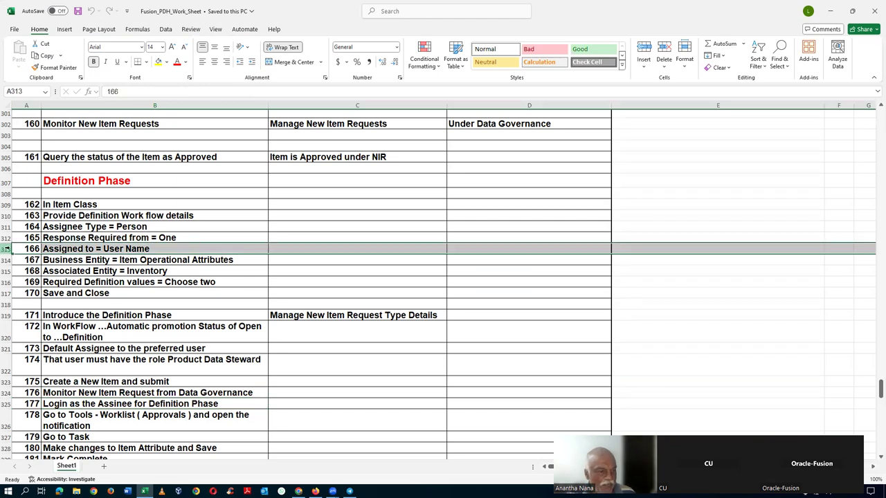
click(88, 261)
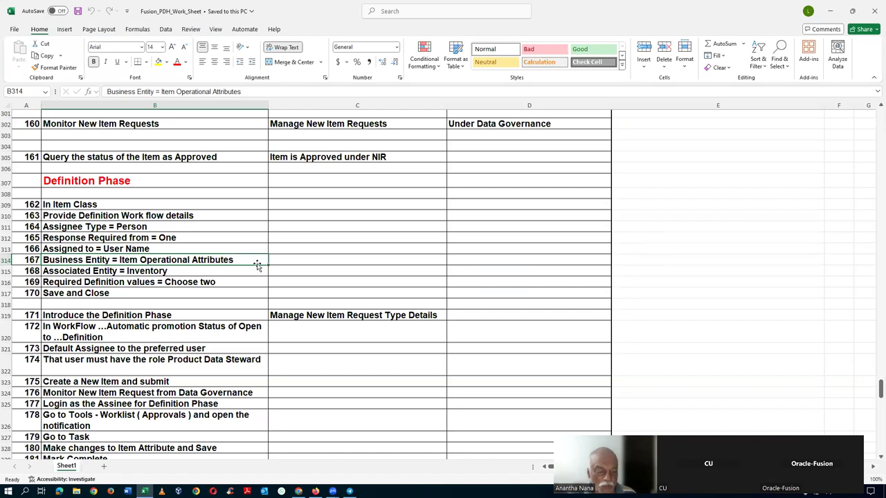
key(alt+Tab)
click(379, 429)
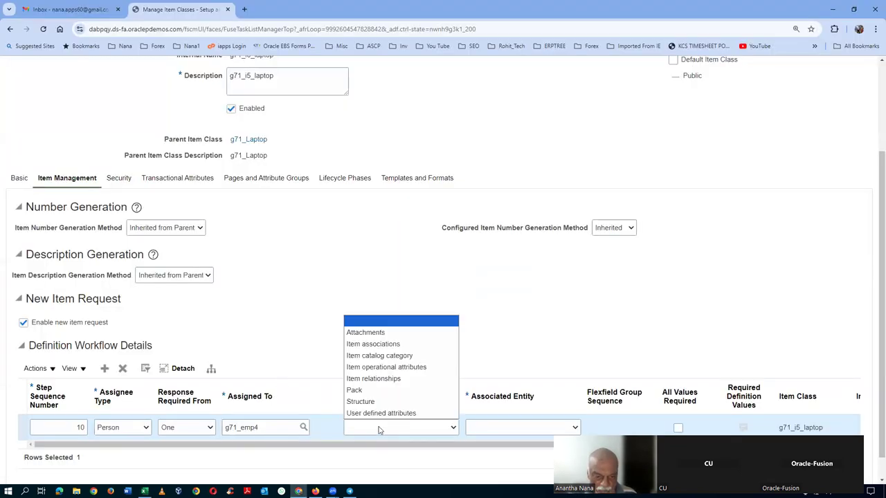
click(389, 367)
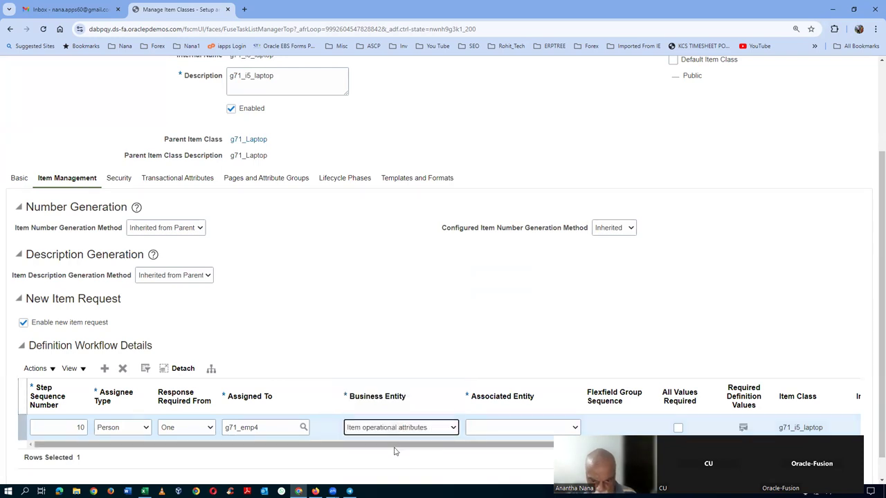
Step: Set Associated Entity to Inventory and review Required Definition Values without changing them
key(alt+Tab)
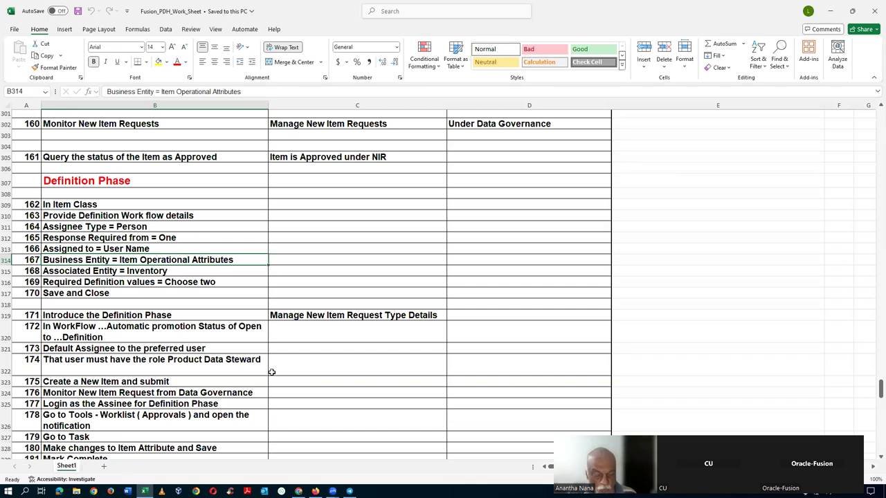
key(alt+Tab)
click(491, 428)
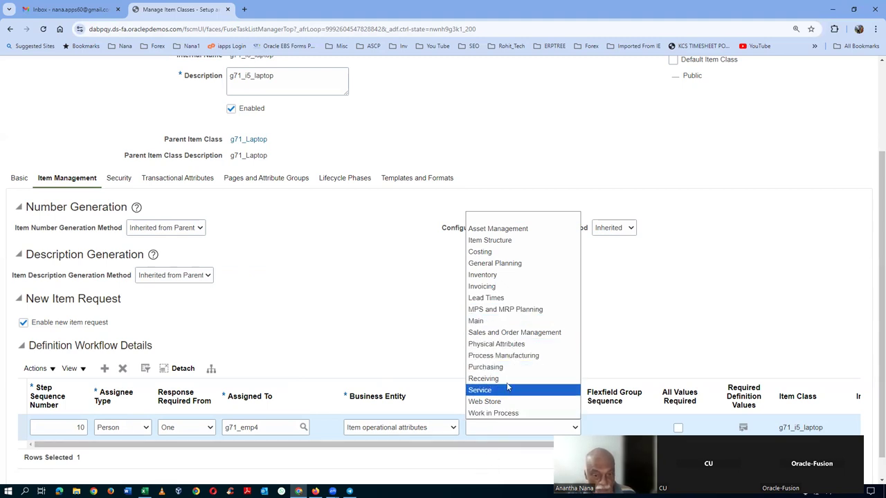
click(509, 275)
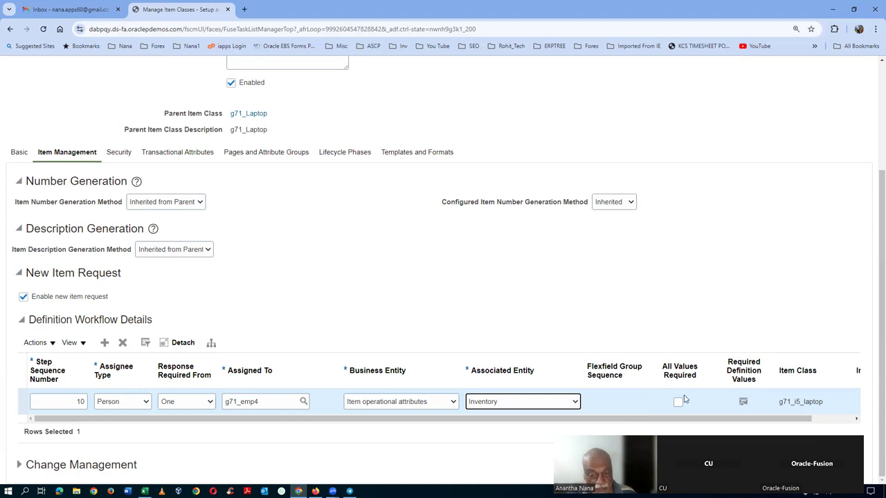
click(743, 405)
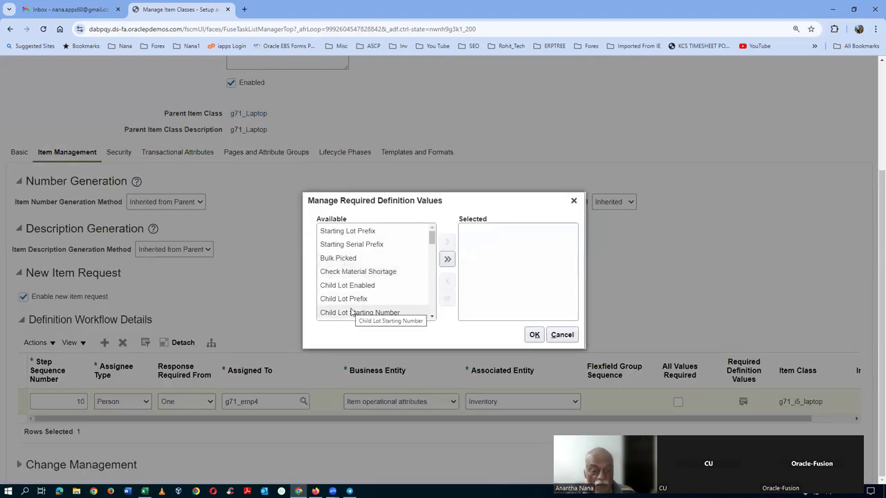
click(570, 338)
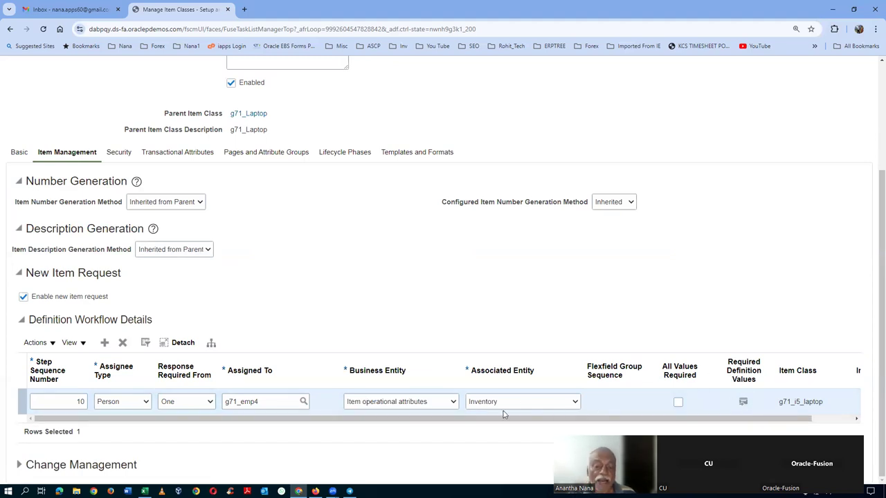
scroll(843, 314, up, 3)
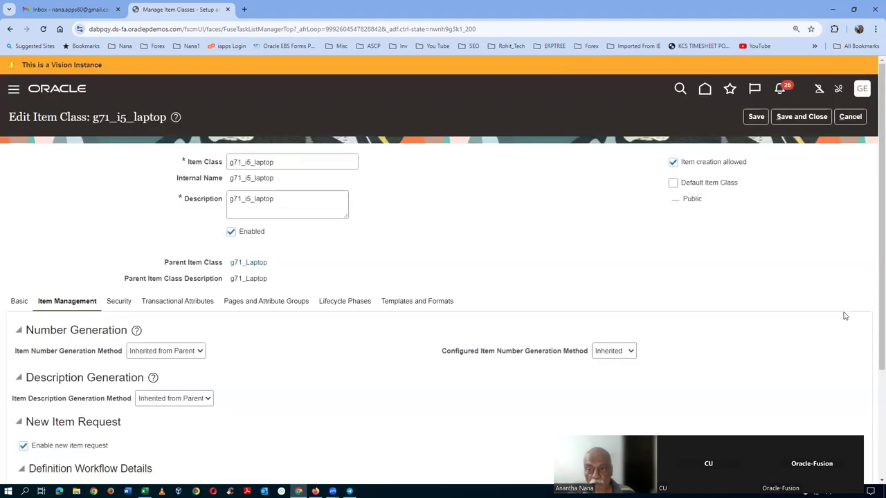
Step: Save the g71_i5_laptop class, then search tasks for the name copied from Excel cell C319
click(797, 116)
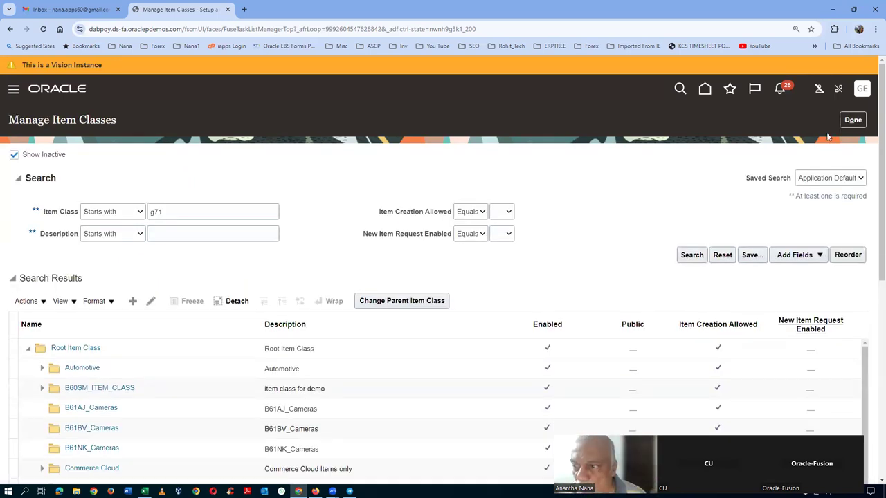
click(851, 120)
key(alt+Tab)
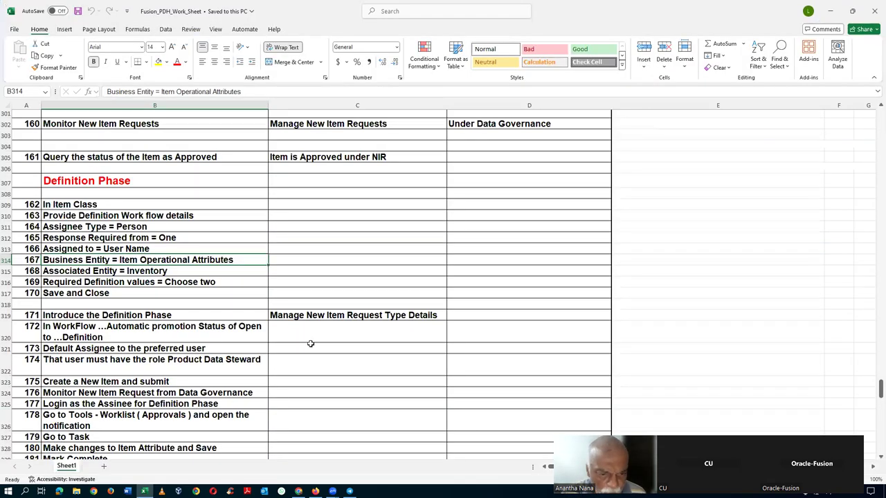
click(321, 318)
key(ctrl+c)
key(alt+Tab)
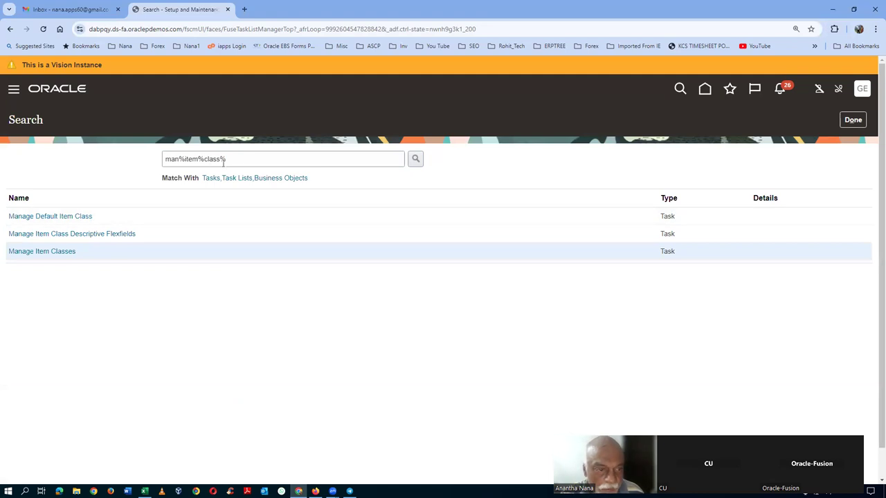
key(Tab)
key(ctrl+v)
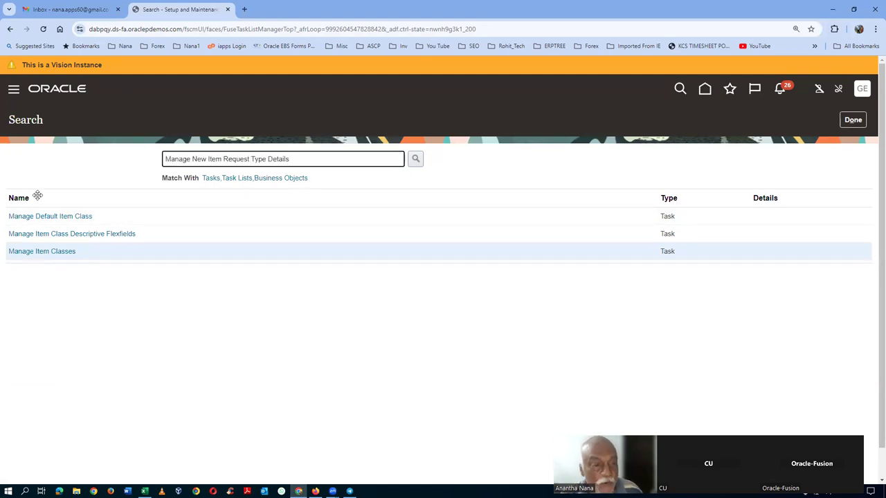
key(Return)
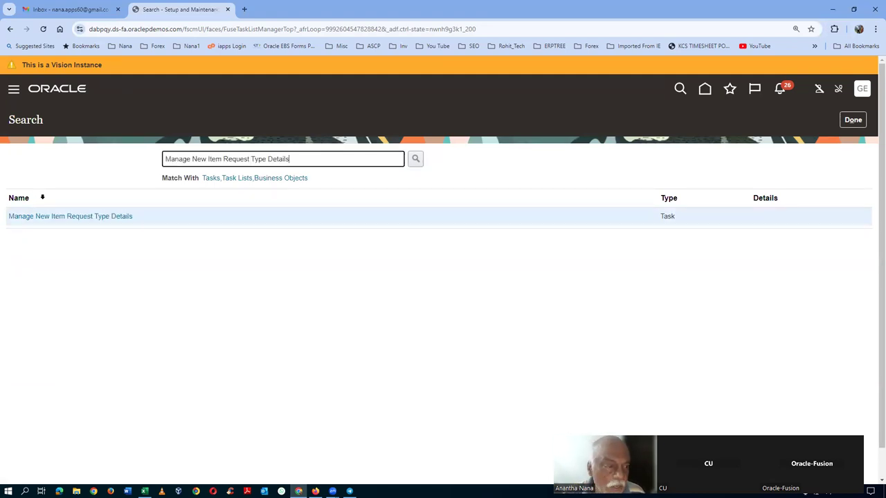
Step: Open Manage New Item Request Type Details, keep Open promoting to Definition, and select Approval
click(65, 217)
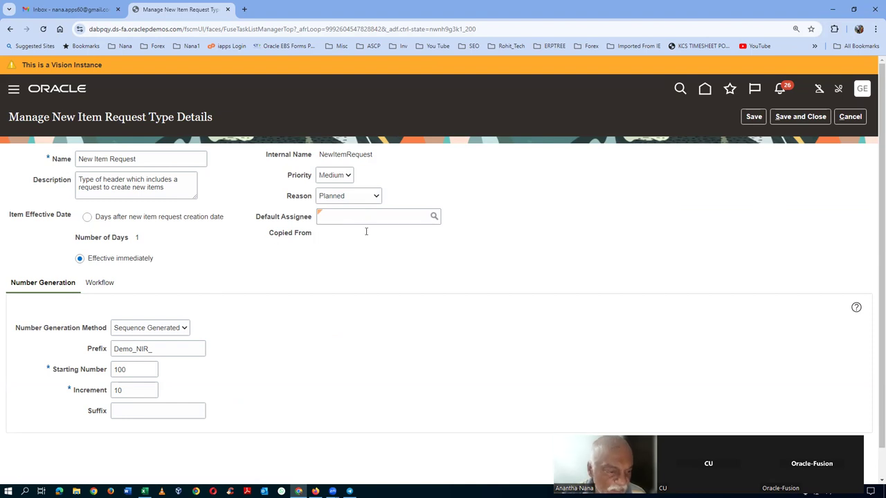
click(99, 282)
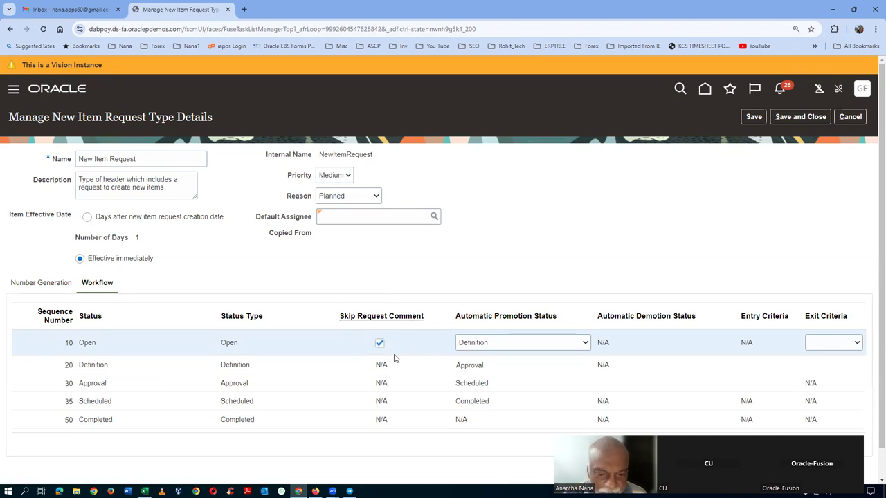
click(502, 346)
click(497, 346)
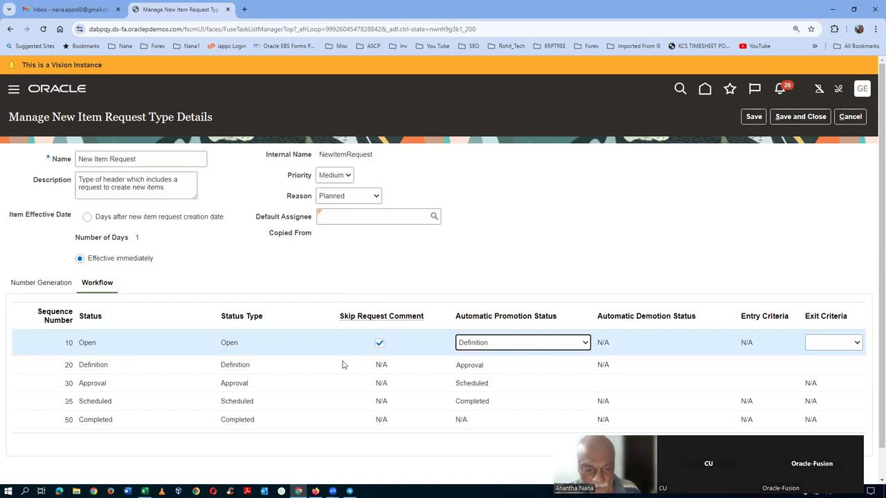
click(279, 385)
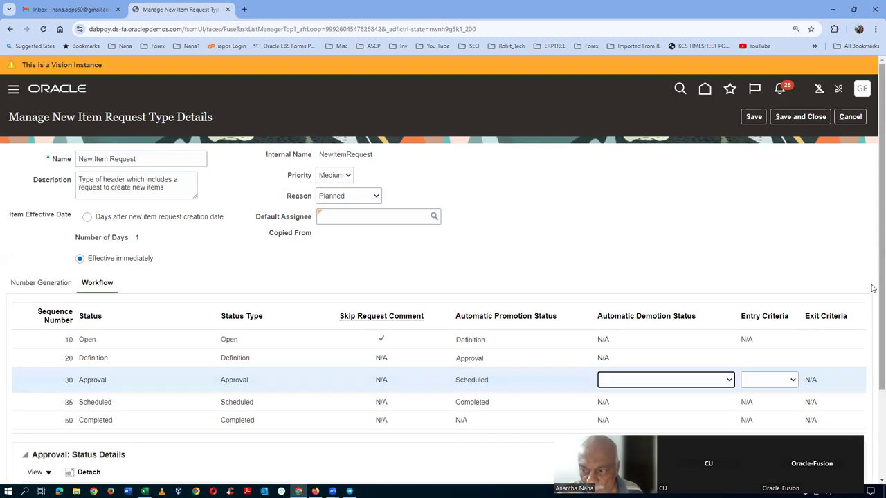
Step: Set the Approval status's assignment method to Rules based and save and close the request type
scroll(832, 429, down, 2)
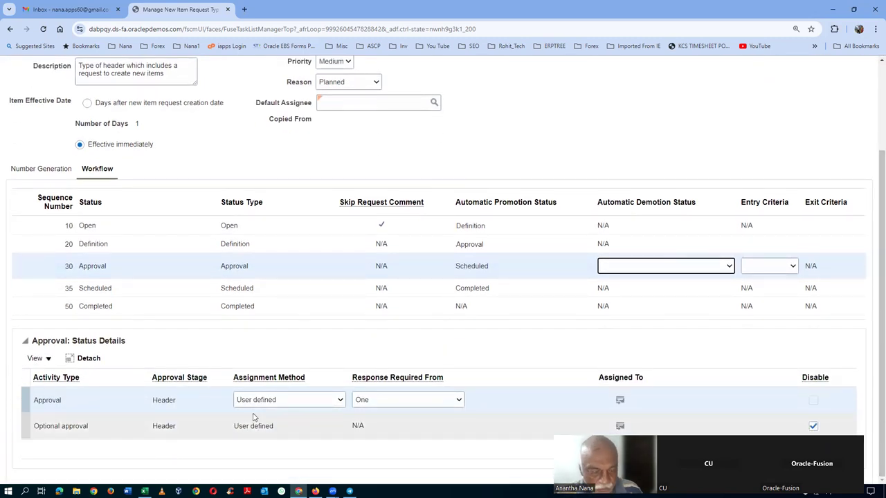
click(311, 403)
click(303, 415)
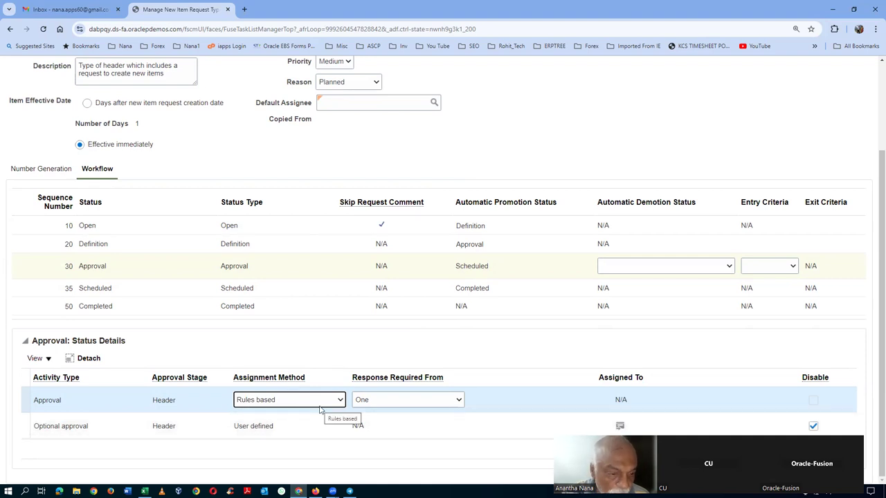
click(293, 268)
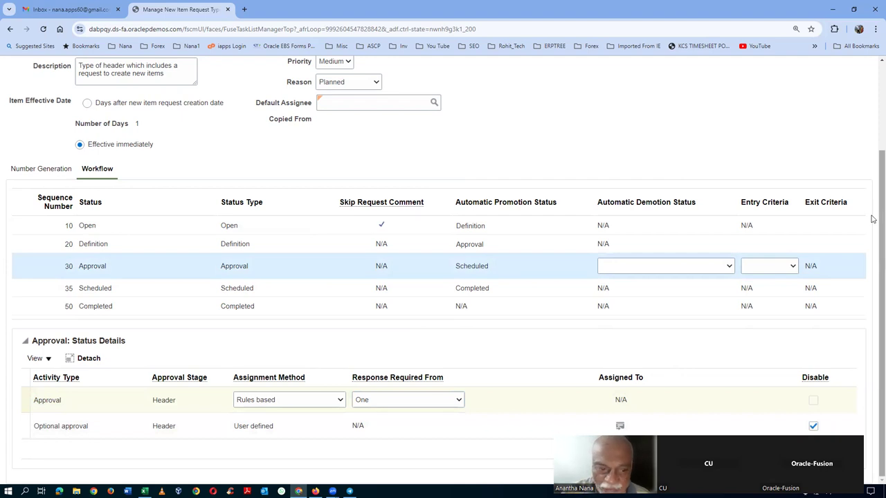
scroll(874, 218, up, 2)
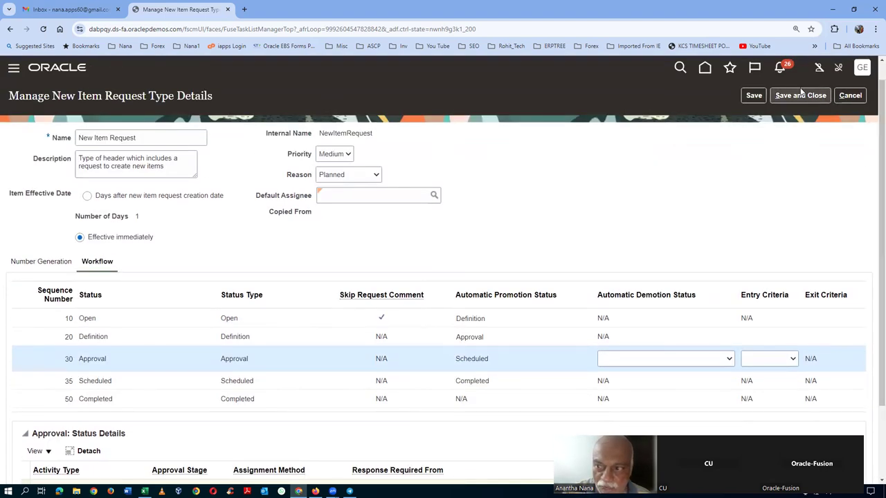
click(801, 97)
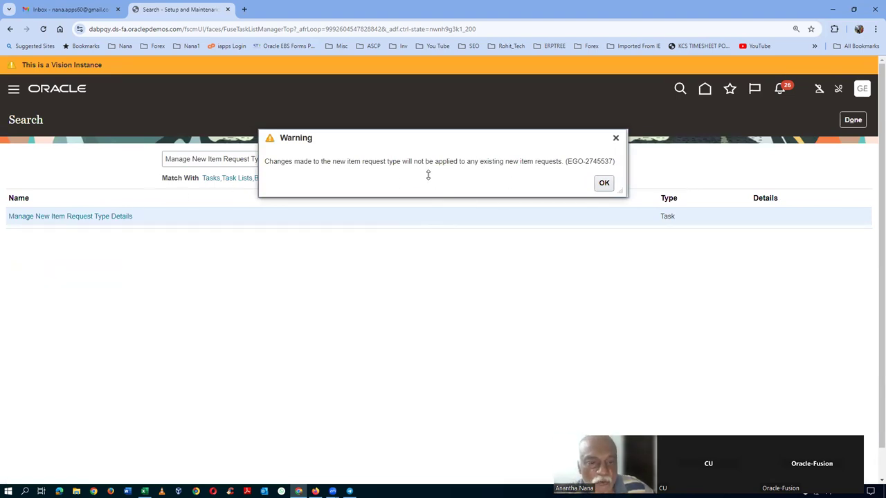
Step: Acknowledge the EGO-2745537 warning about existing new item requests and leave the task search
drag(381, 162, 544, 171)
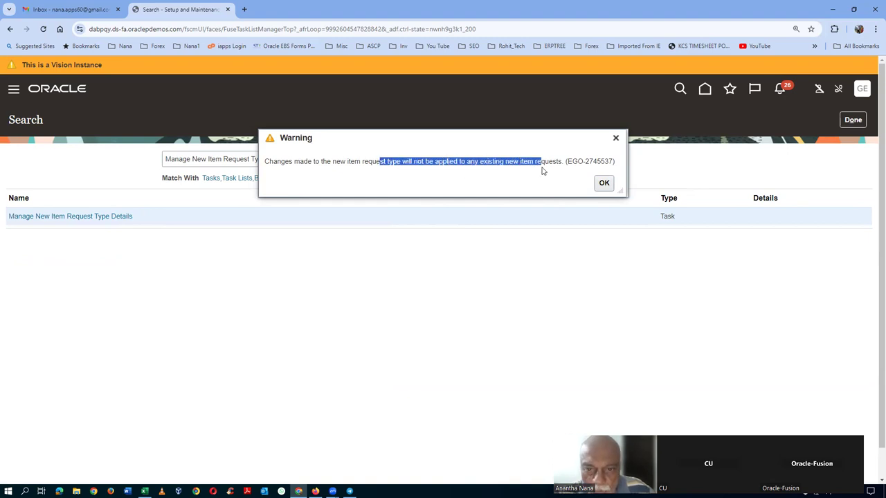
click(505, 184)
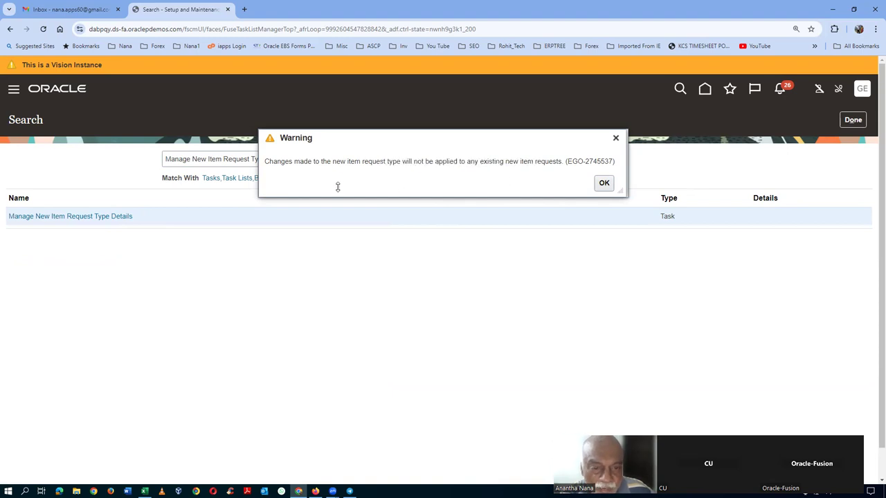
drag(350, 160, 380, 161)
click(604, 184)
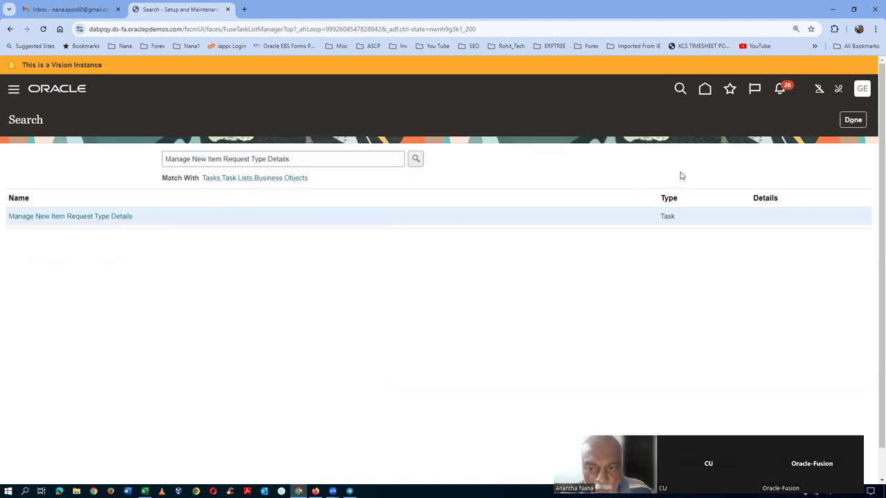
click(856, 121)
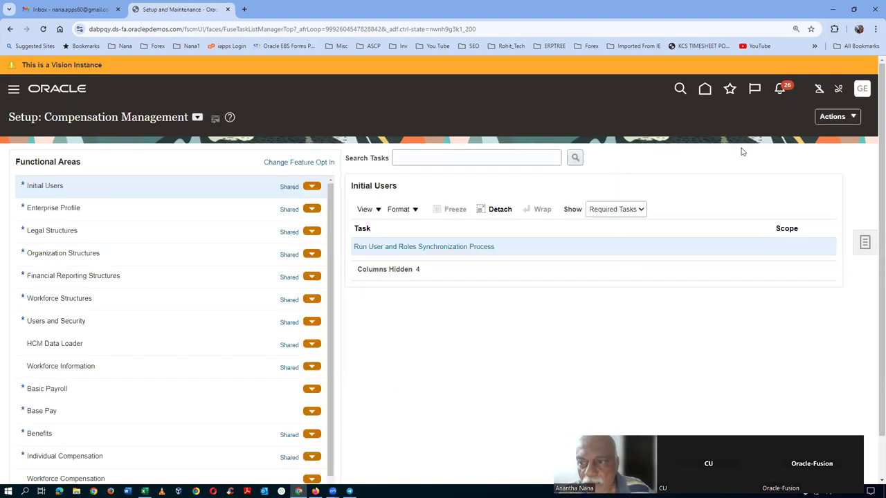
Step: Go to the home page and open Product Information Management from the Product Management apps
click(704, 89)
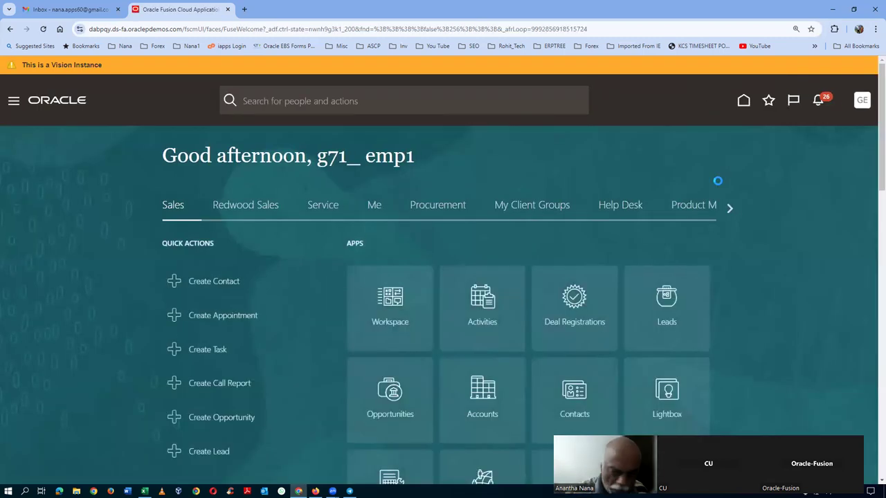
click(706, 208)
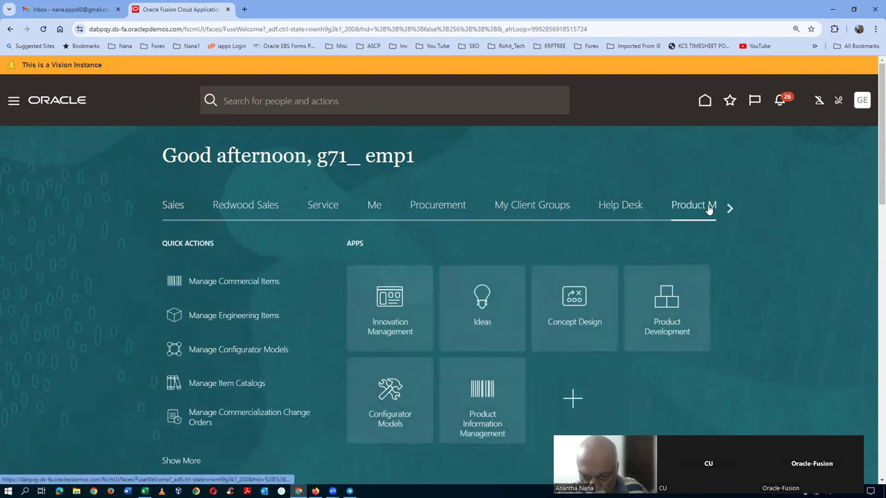
click(480, 420)
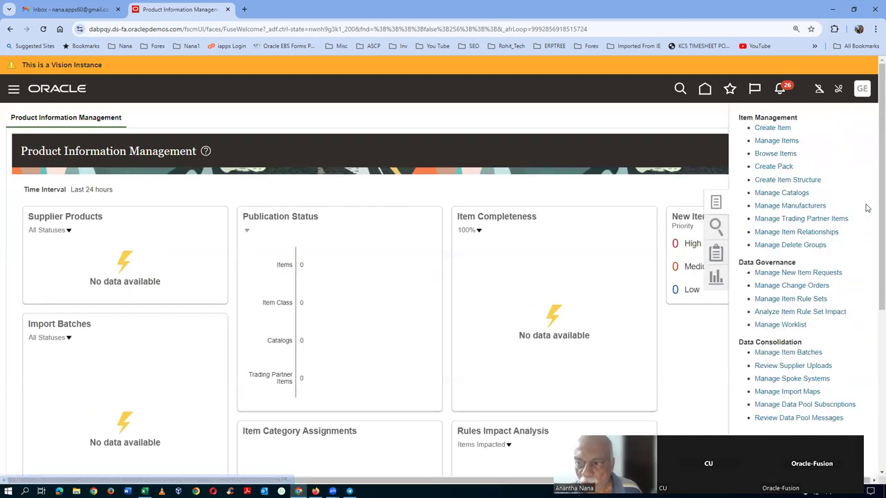
Step: Create a new item in organization G710 with item class g71_i5_laptop, accepting the redeployment warning
click(772, 128)
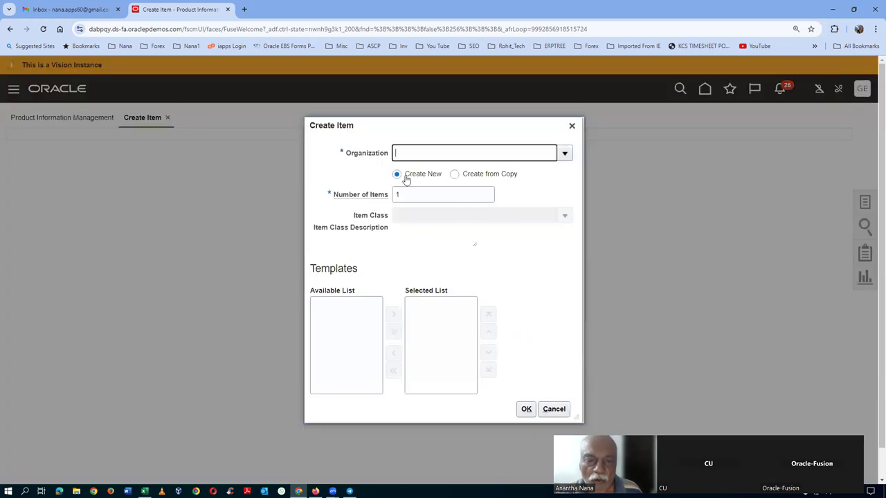
text(g71)
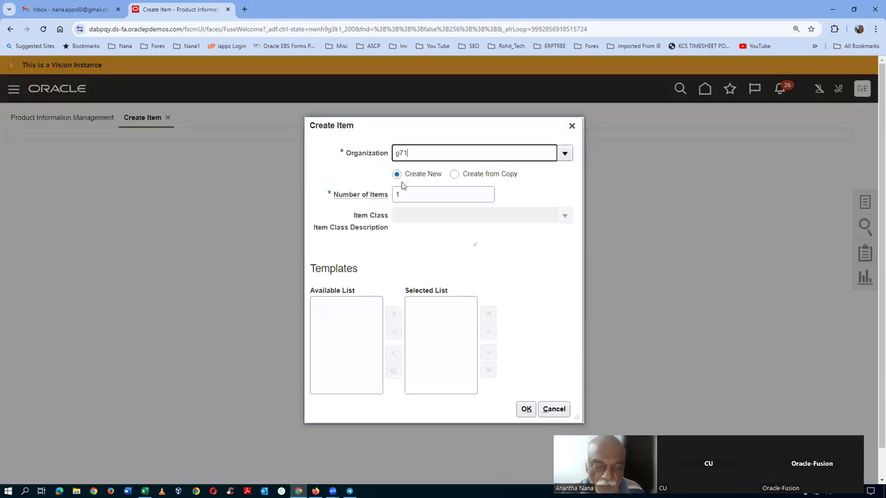
click(423, 172)
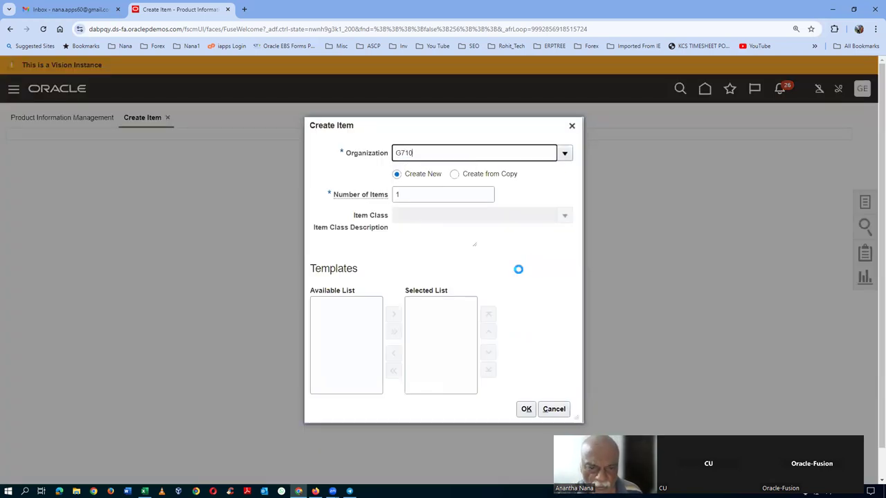
click(565, 217)
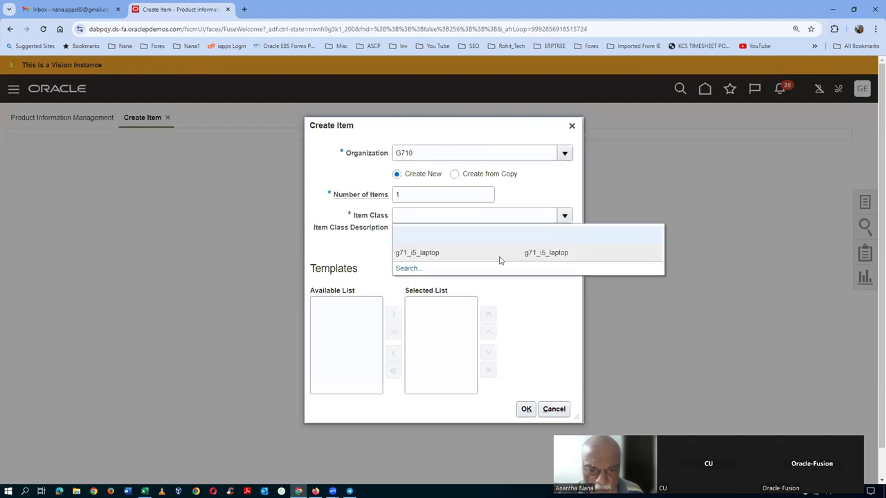
click(494, 258)
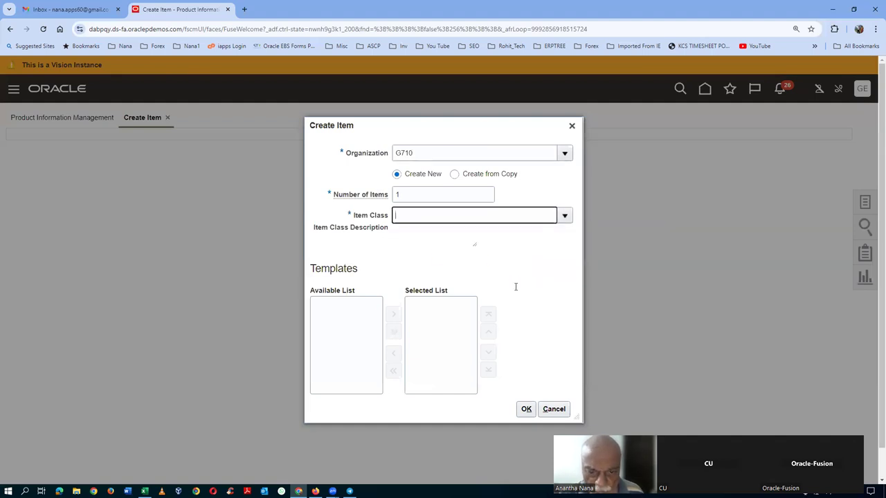
click(574, 408)
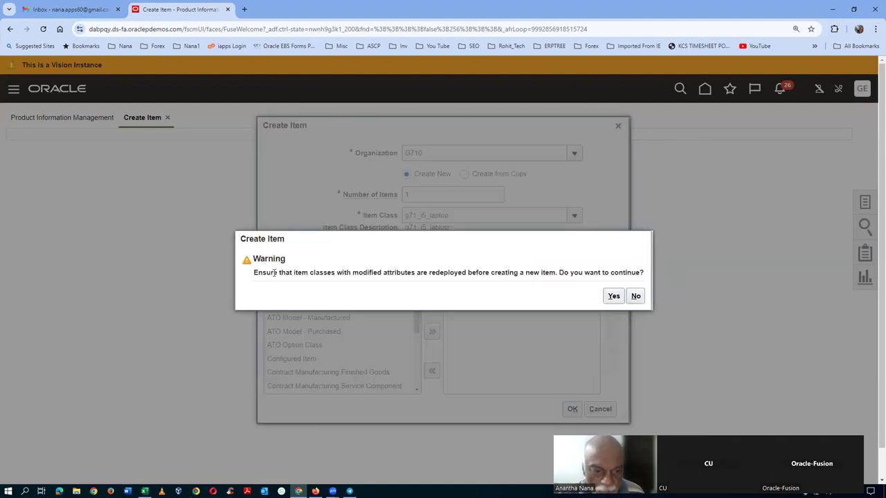
drag(276, 272, 560, 281)
click(613, 296)
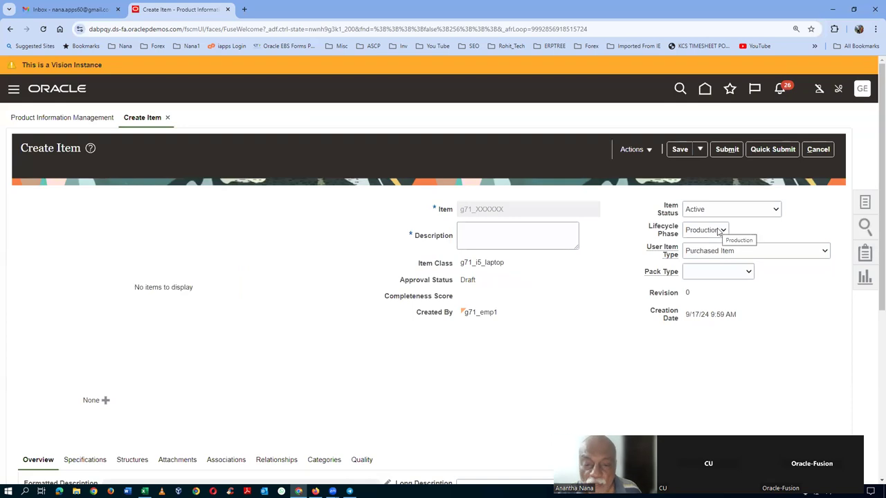
click(482, 242)
Step: Enter 'test 5' as the item description and bring up its specification attributes
text(t)
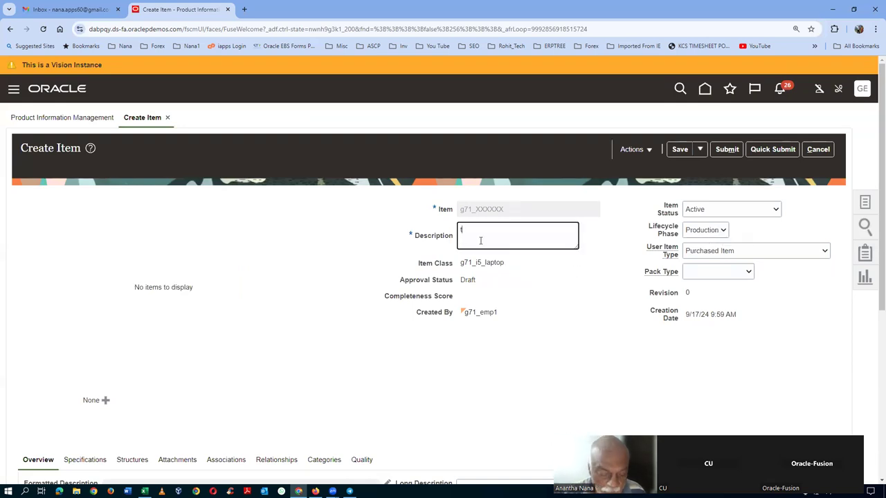
text(est 5)
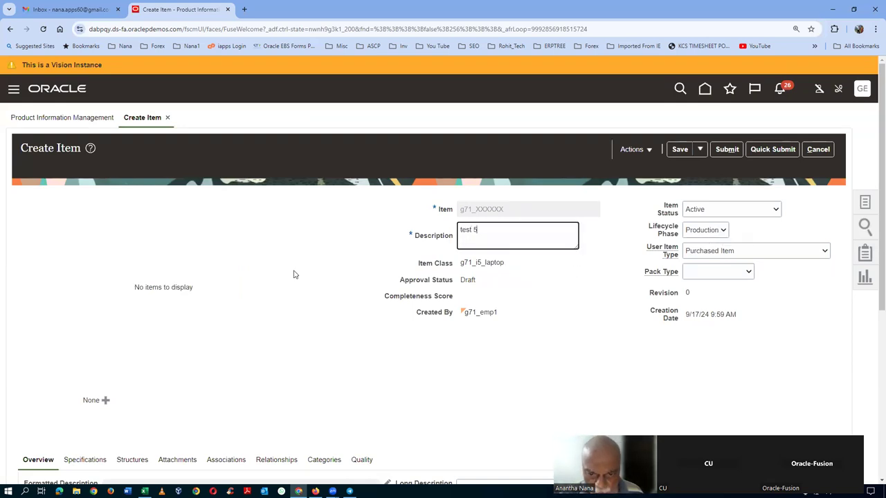
scroll(332, 291, down, 1)
click(78, 369)
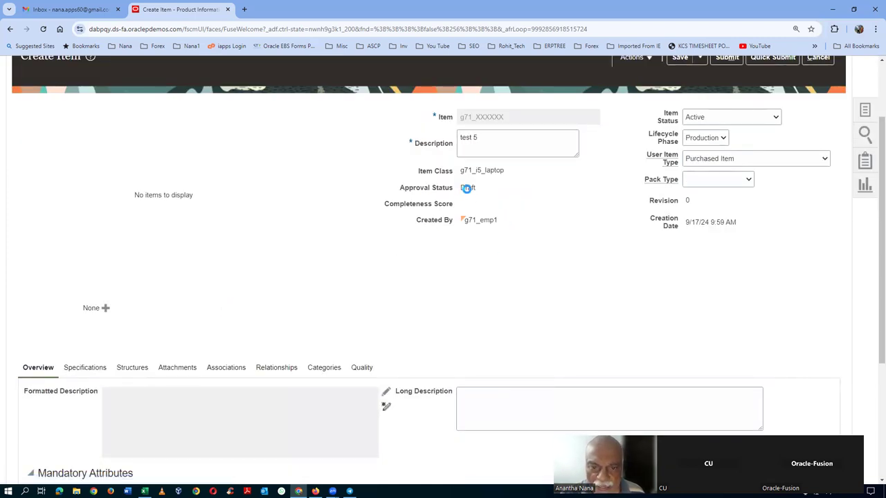
Step: Display the item's Inventory organization attributes and expand the Lot Control choices
scroll(236, 285, down, 2)
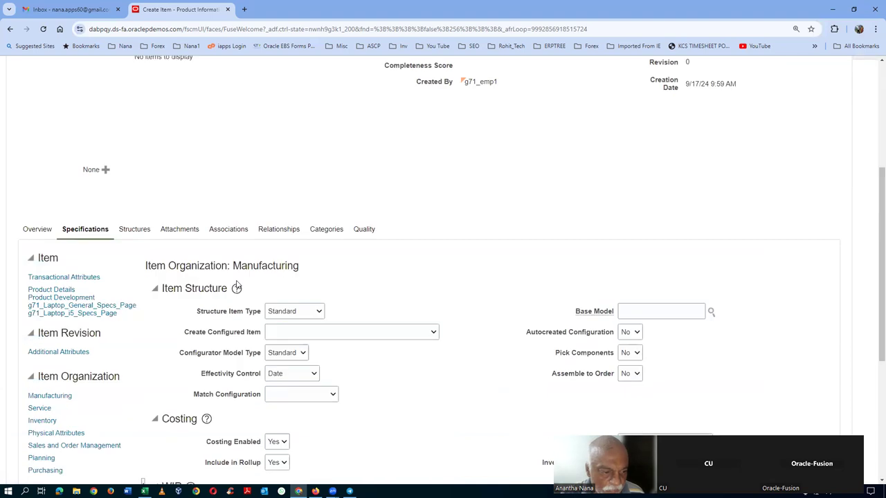
scroll(98, 431, down, 2)
click(39, 283)
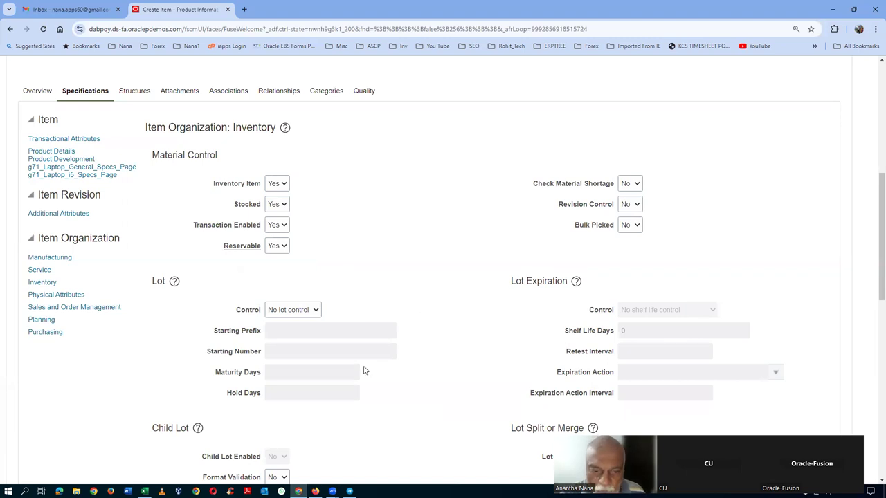
scroll(352, 413, down, 1)
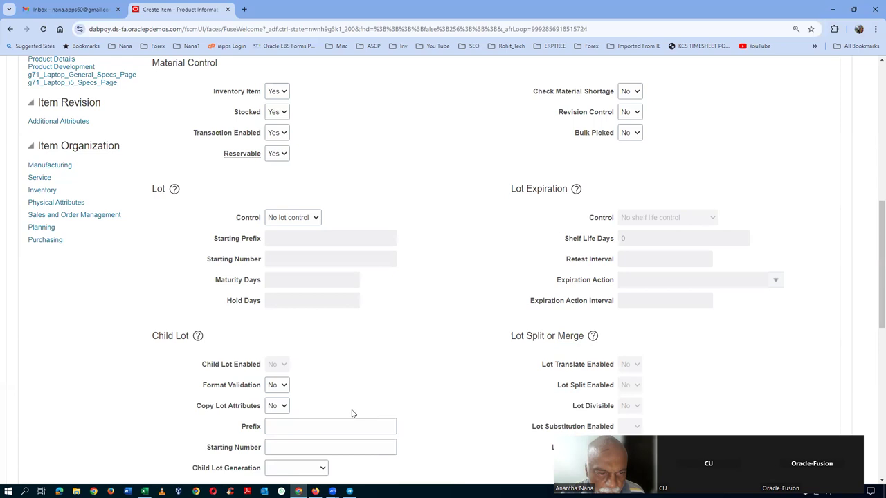
click(301, 221)
Step: Set Full lot control with Item shelf life days expiration and a 5-day shelf life
click(299, 233)
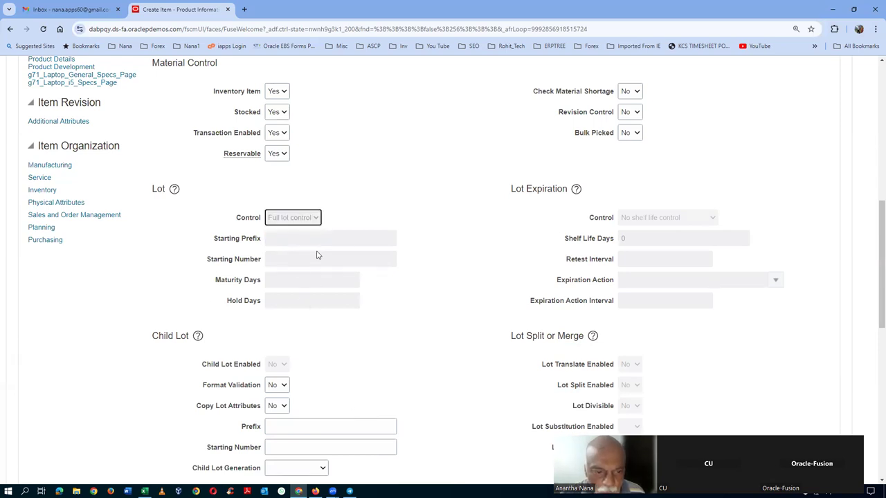
click(676, 225)
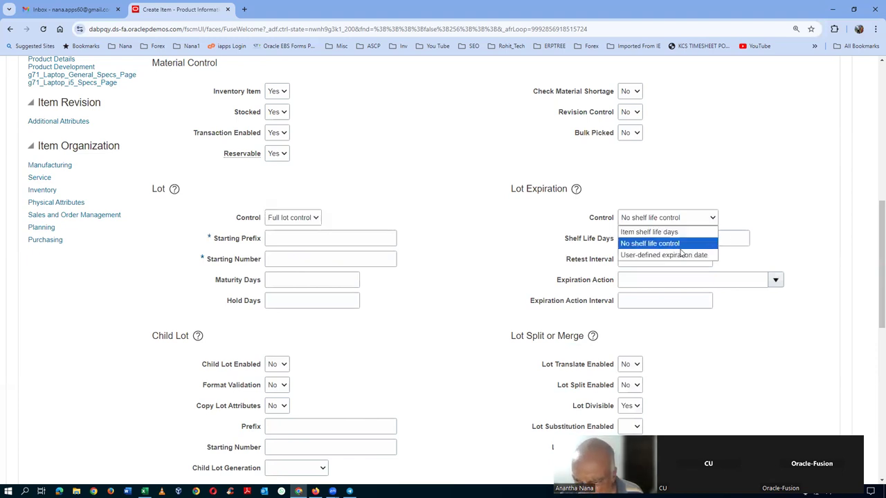
click(682, 255)
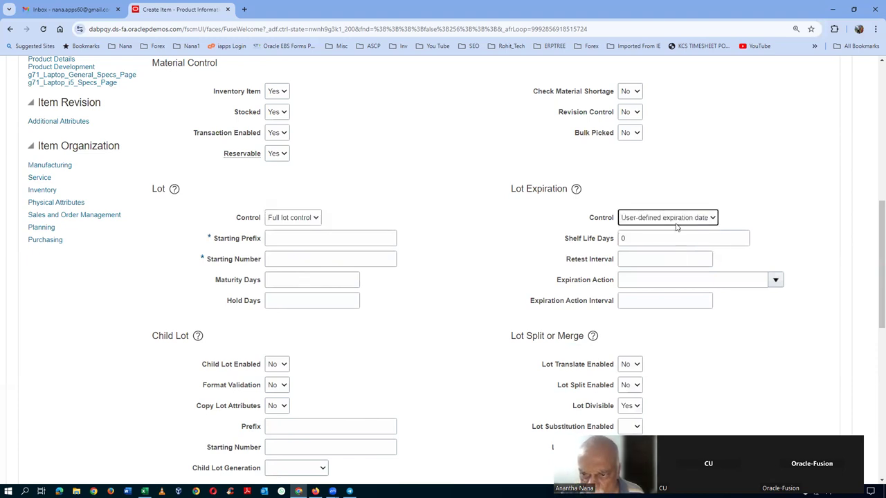
click(677, 220)
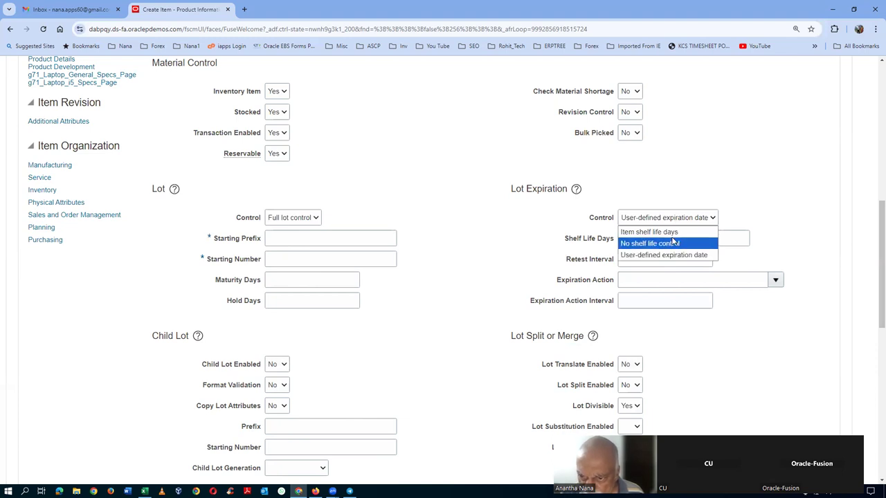
click(666, 233)
click(660, 239)
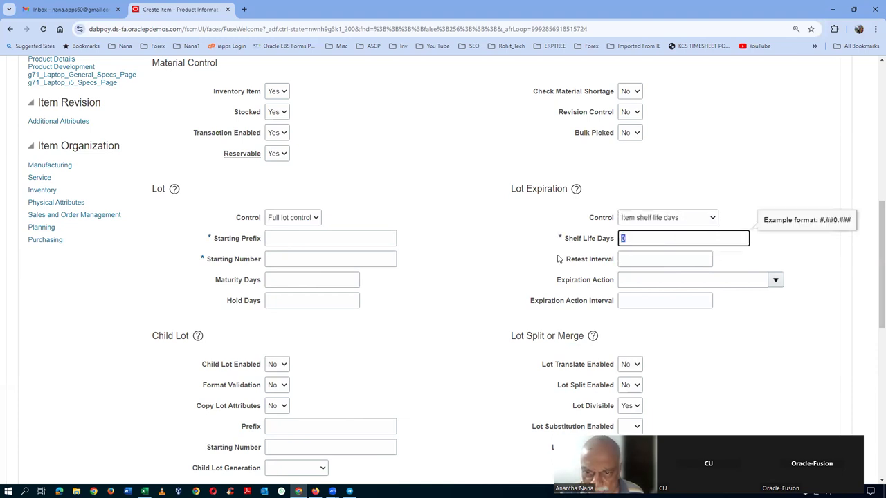
key(BackSpace)
text(5)
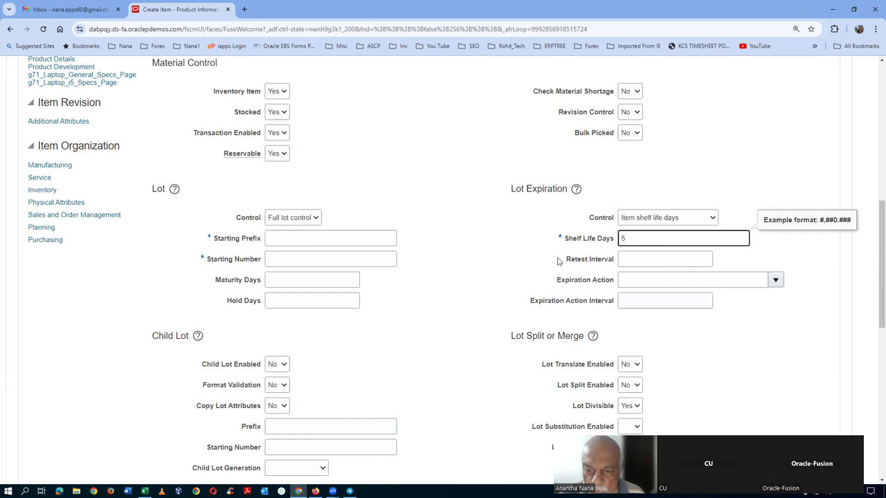
click(364, 376)
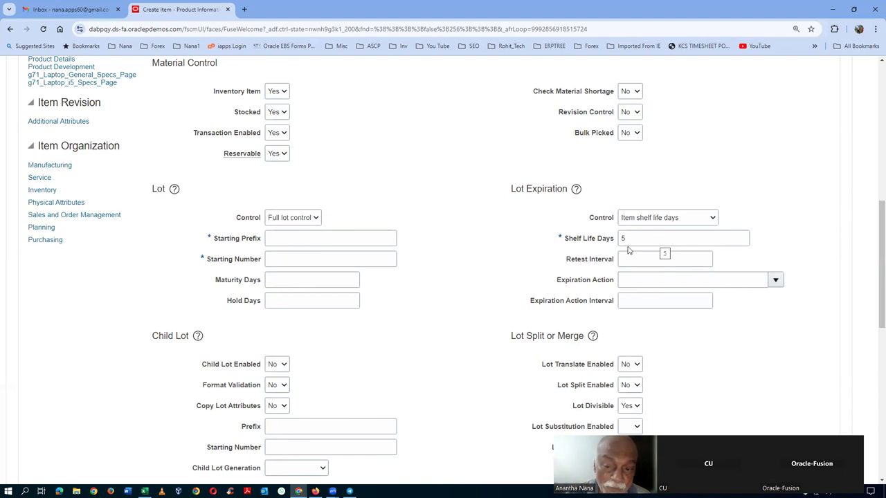
scroll(355, 354, down, 1)
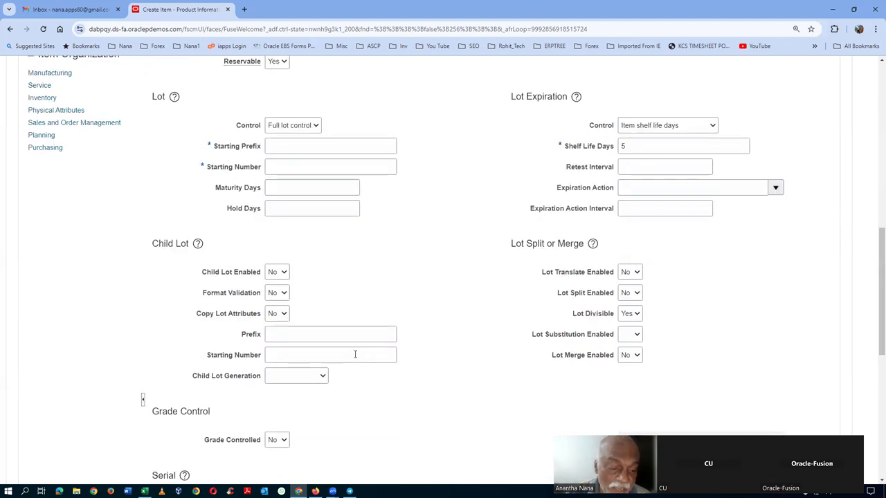
scroll(356, 354, up, 1)
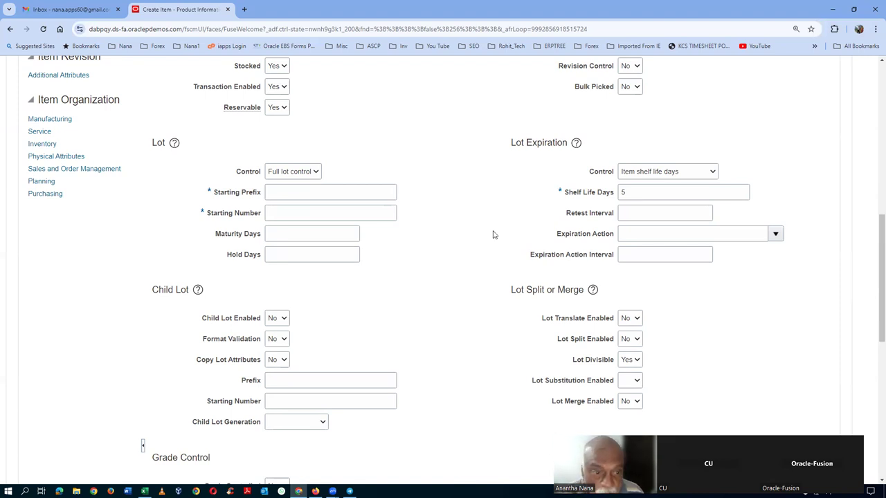
Step: Set the lot starting prefix to lot_ and starting number to 101
click(303, 194)
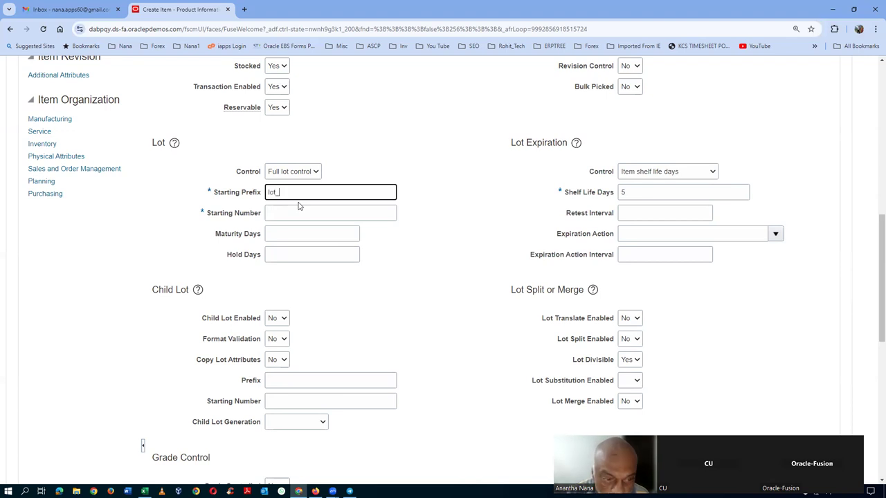
click(372, 207)
text(101)
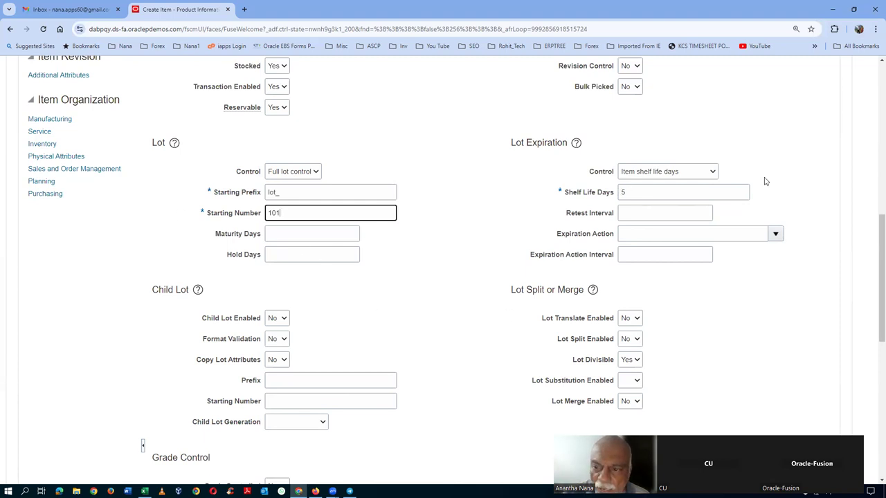
click(392, 313)
scroll(460, 280, up, 4)
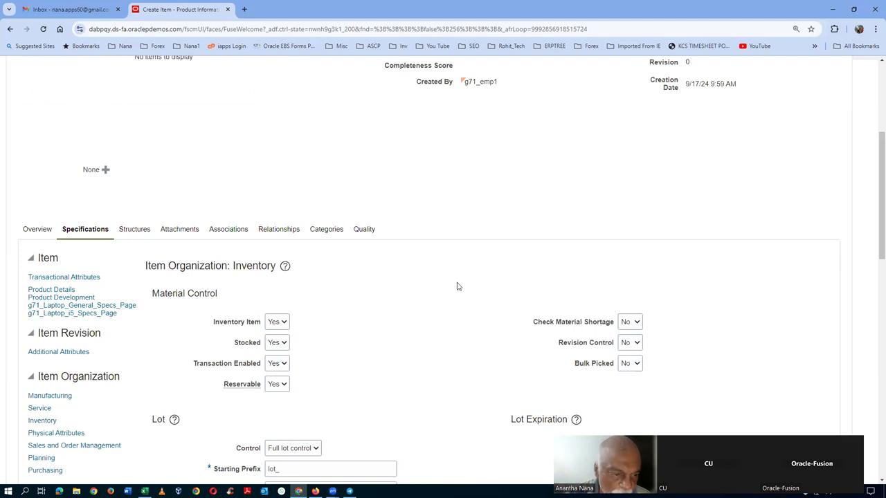
scroll(457, 286, up, 4)
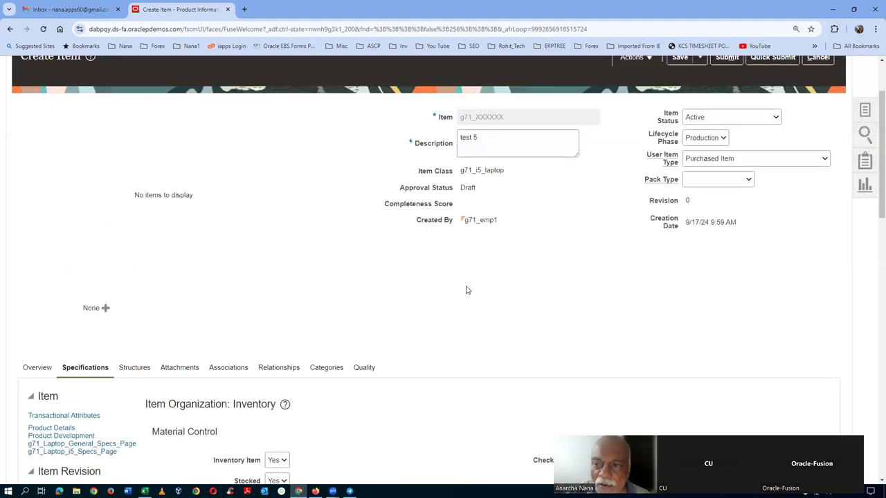
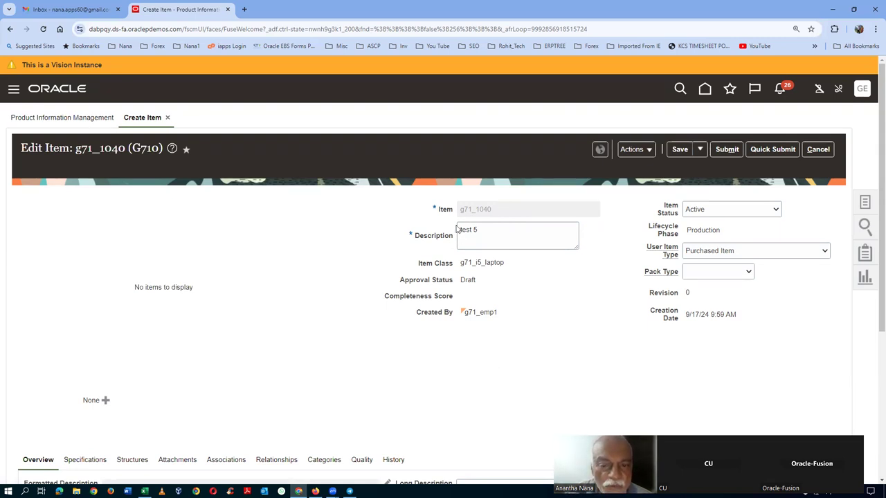
Step: Start a new item request for item g71_1040 and enter the name NIR_Def_Phase
click(727, 148)
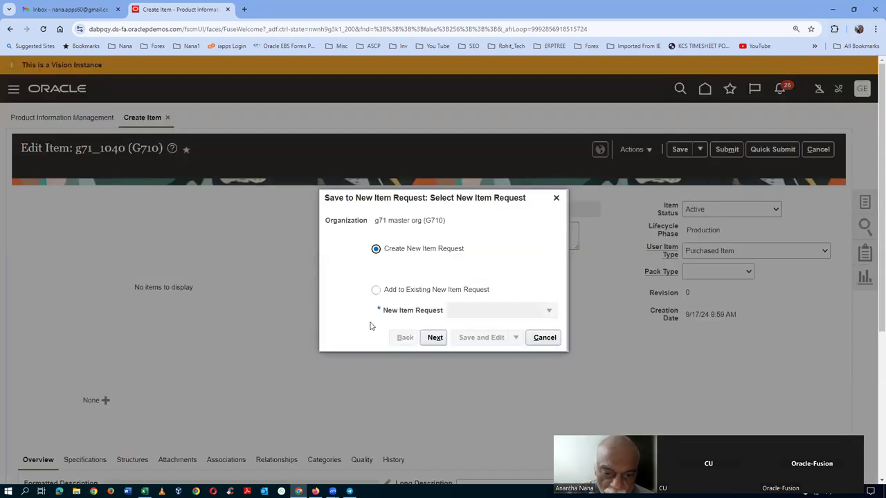
click(438, 337)
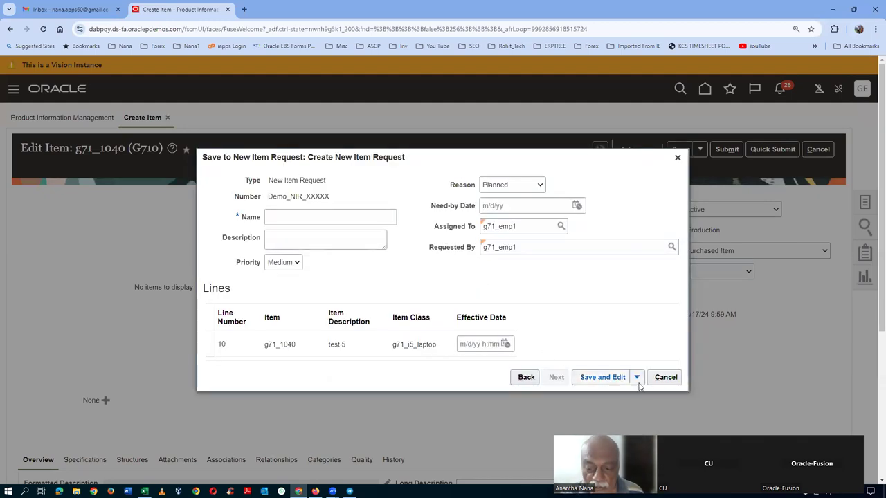
click(597, 377)
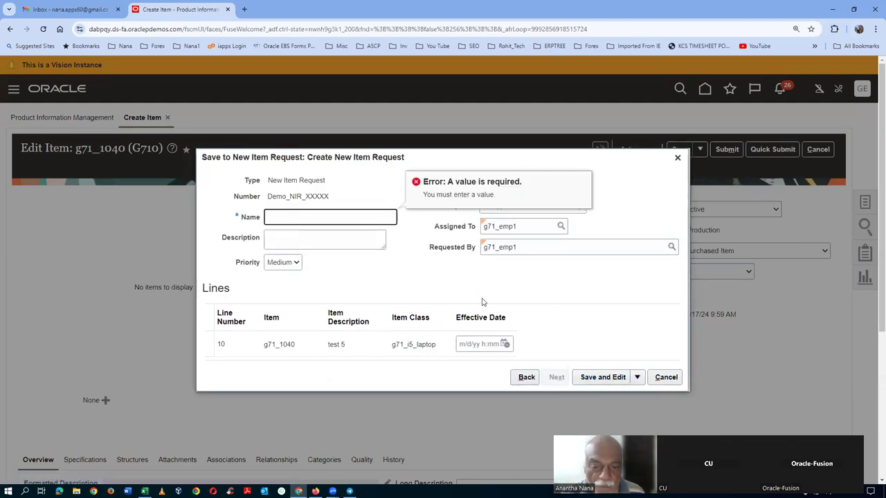
text(NIR_D)
text(EF_Fhase)
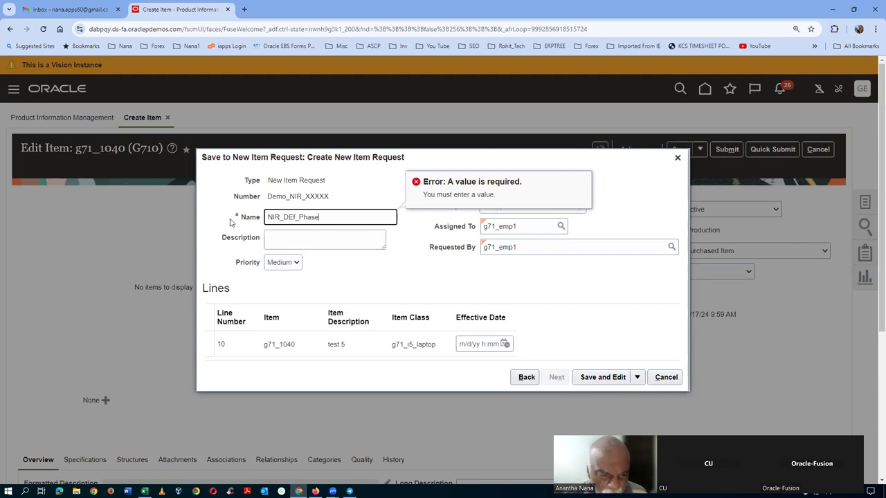
Step: Correct the name typo, copy NIR_Def_Phase into Description, and Save and Edit the request
click(296, 216)
key(BackSpace)
text(e)
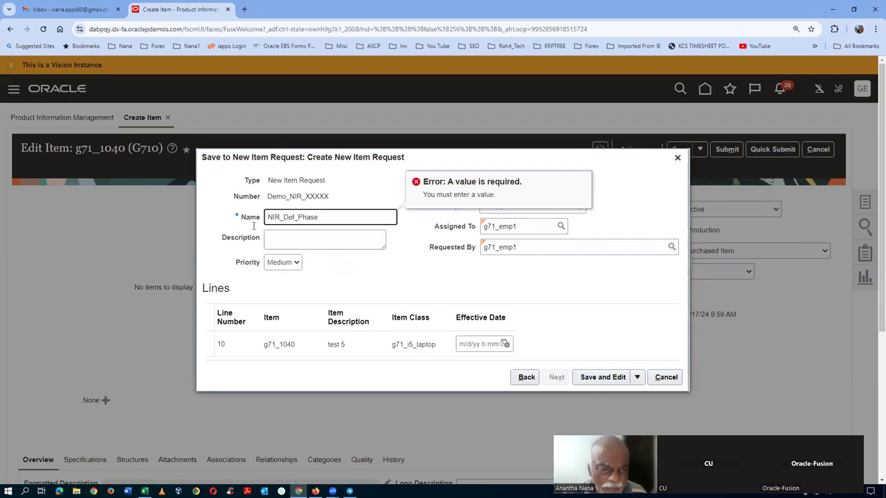
drag(335, 219, 148, 260)
key(ctrl+c)
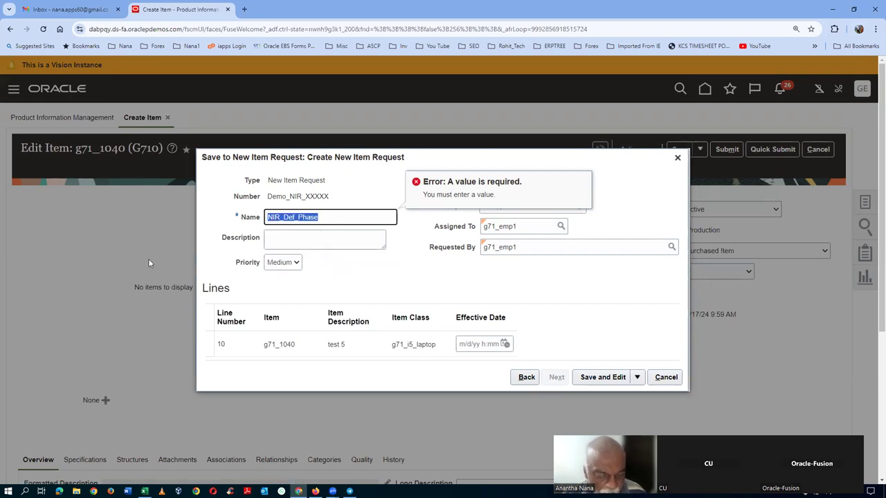
click(280, 244)
key(ctrl+v)
click(486, 276)
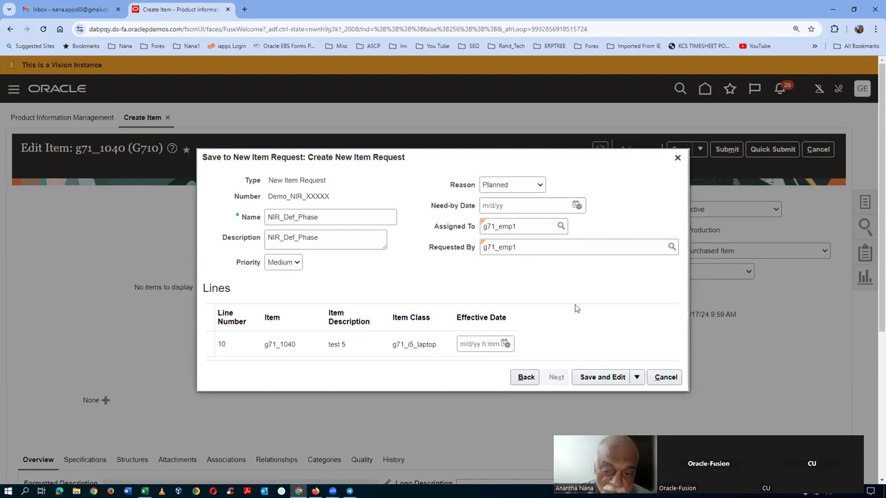
click(596, 377)
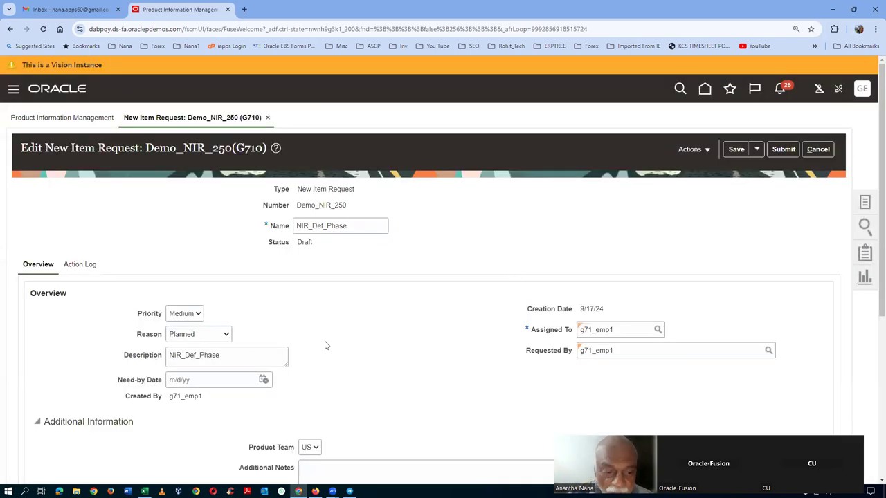
Step: Check the Action Log of Demo_NIR_250, copy its request number, and submit it
scroll(359, 339, down, 5)
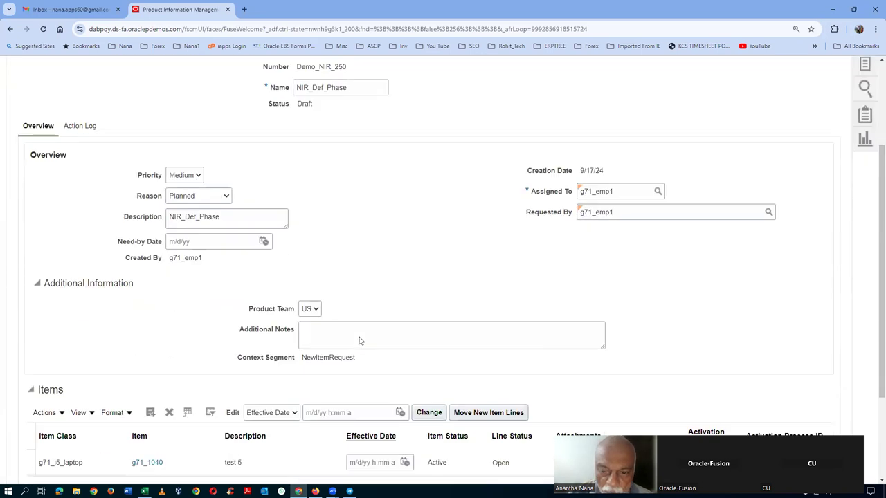
scroll(360, 339, up, 1)
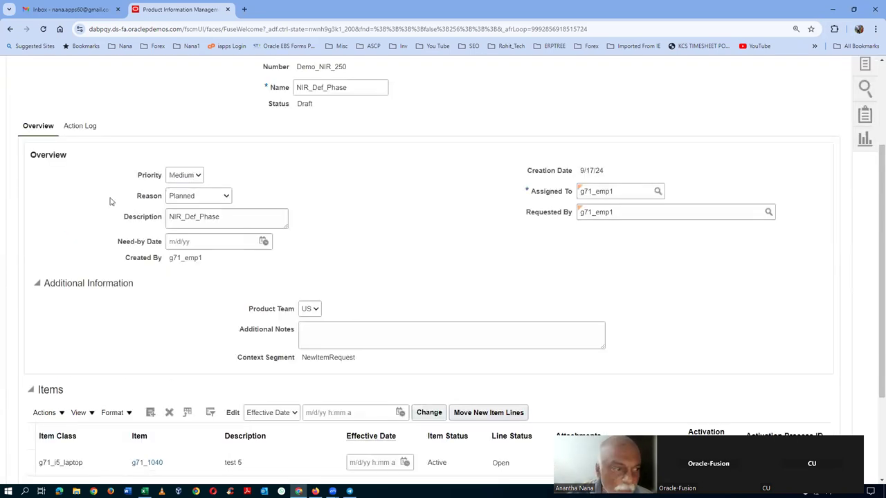
click(76, 128)
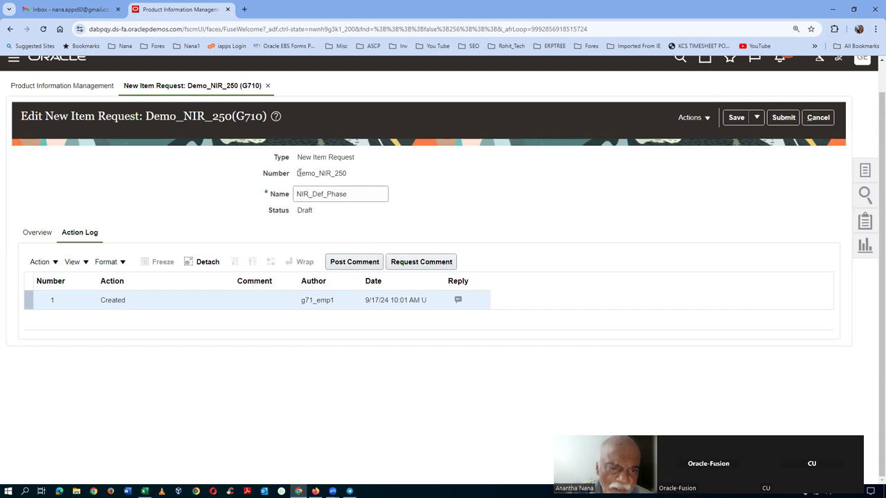
drag(299, 174, 348, 177)
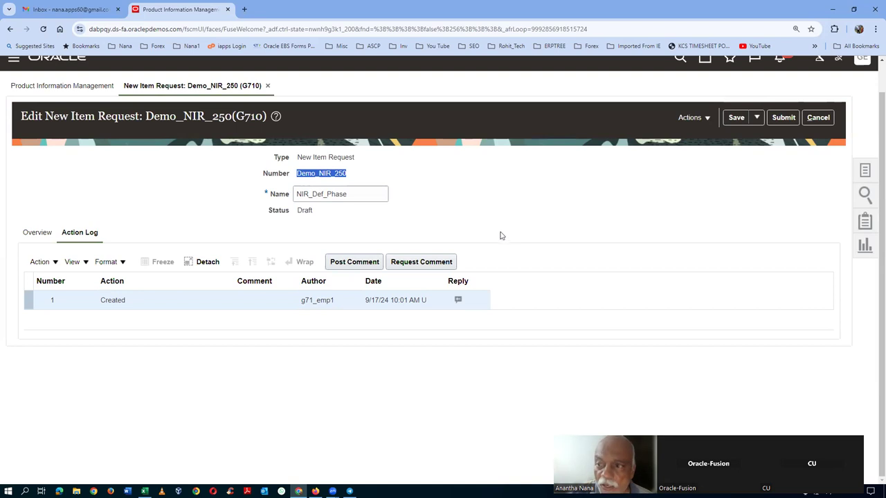
click(793, 119)
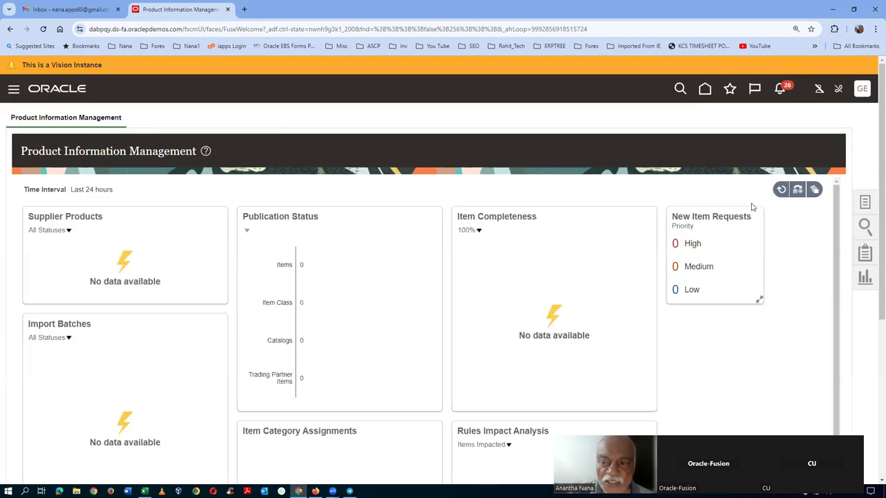
Step: Open Demo_NIR_250 from Manage New Item Requests and review its workflow approval status
click(865, 204)
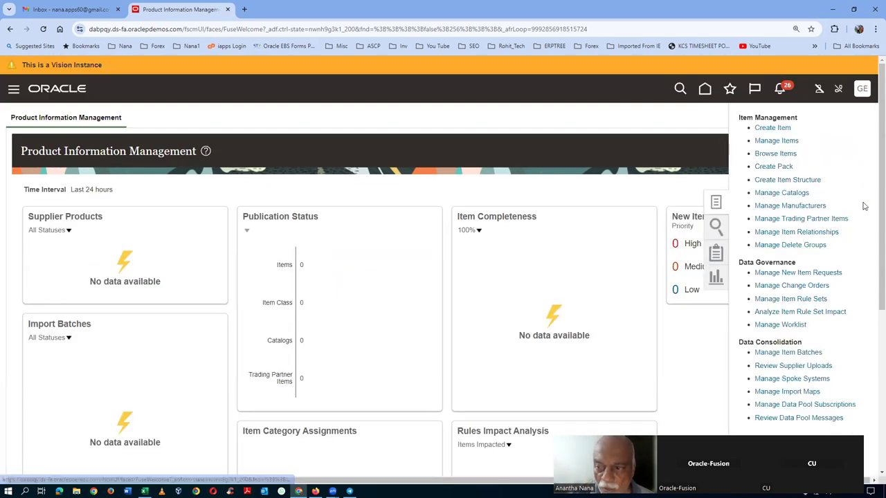
click(798, 273)
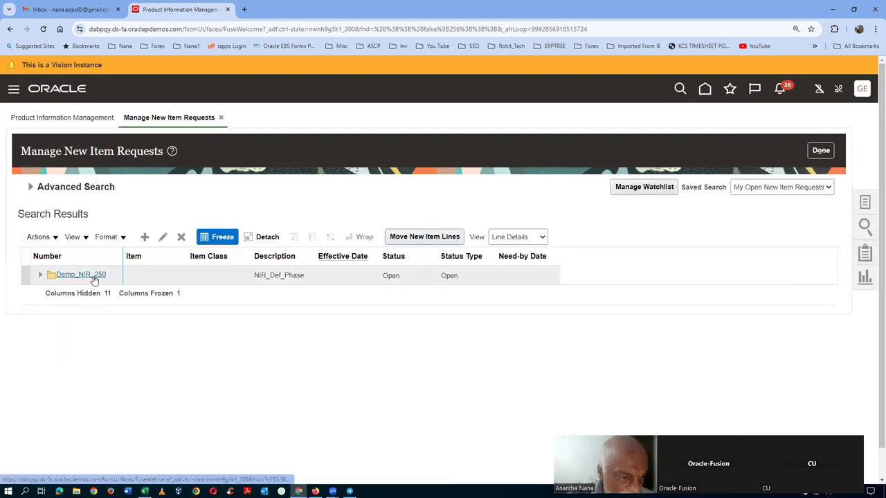
click(80, 275)
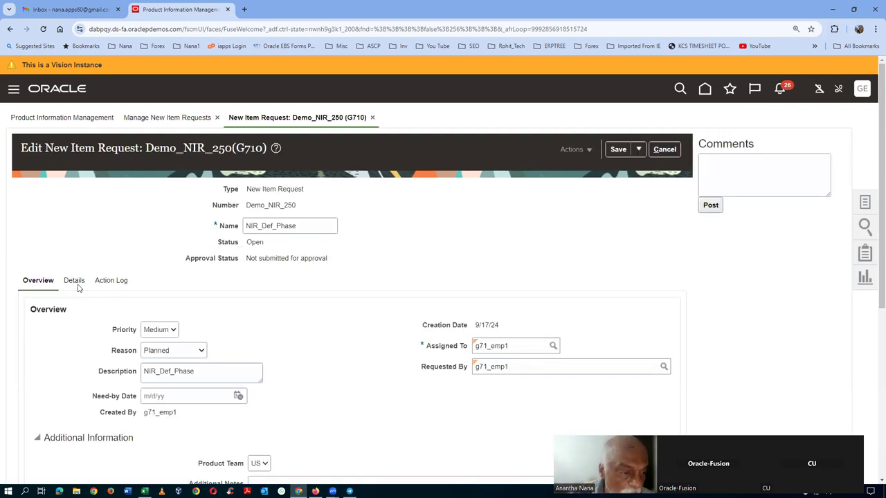
click(114, 285)
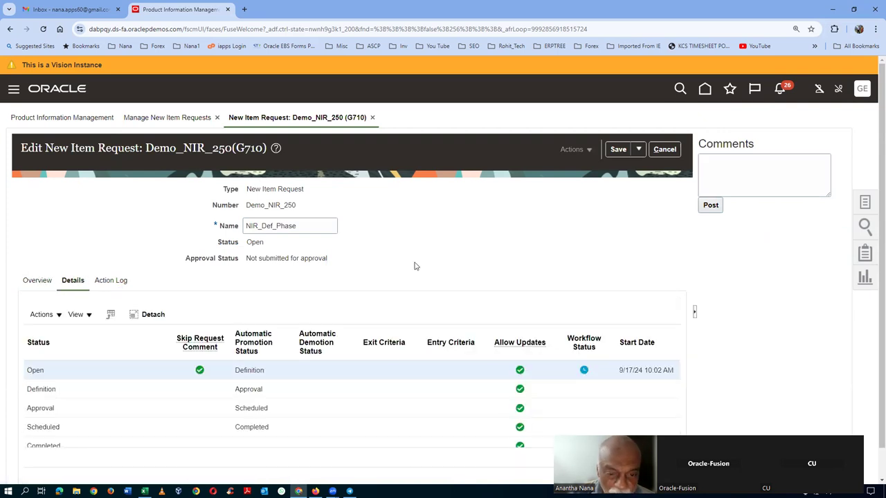
scroll(413, 265, down, 1)
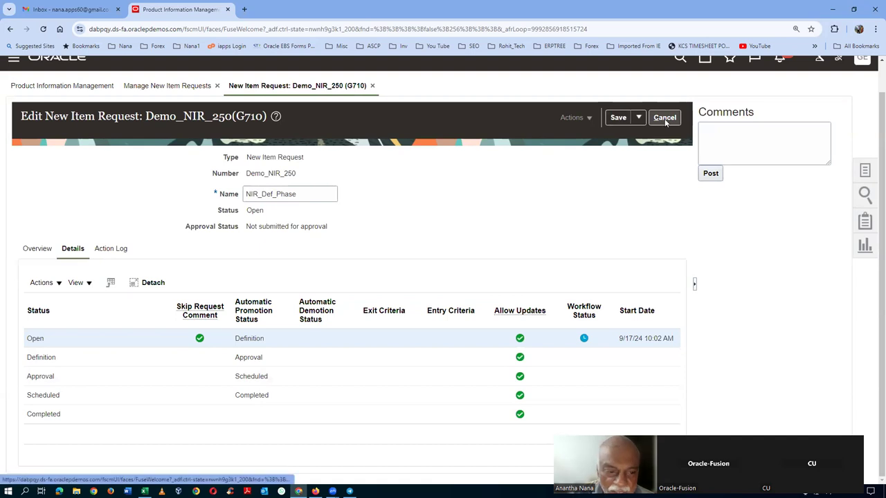
drag(268, 227, 298, 226)
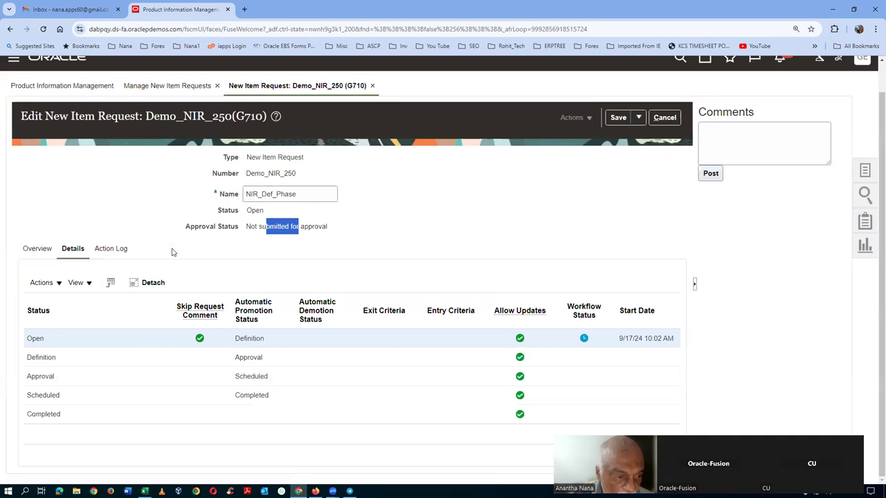
Step: Review the Promoted to Definition action log entry and the Definition stage row
click(111, 248)
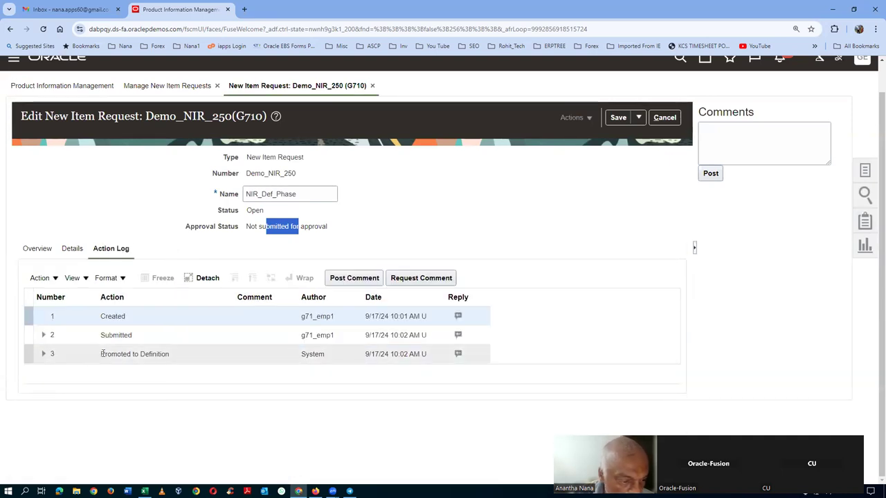
click(43, 355)
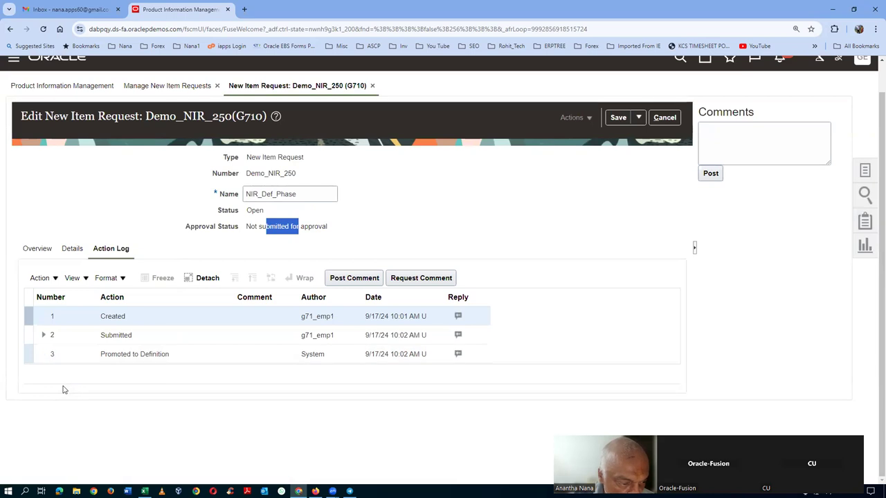
click(169, 356)
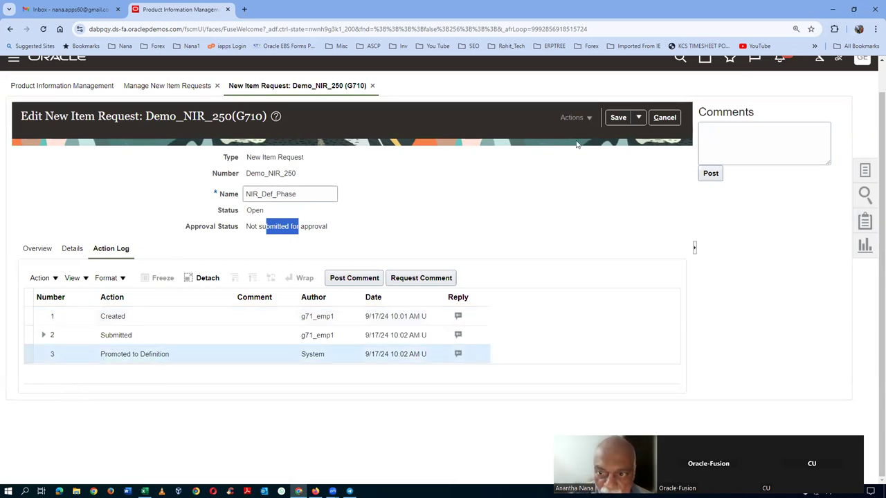
click(72, 250)
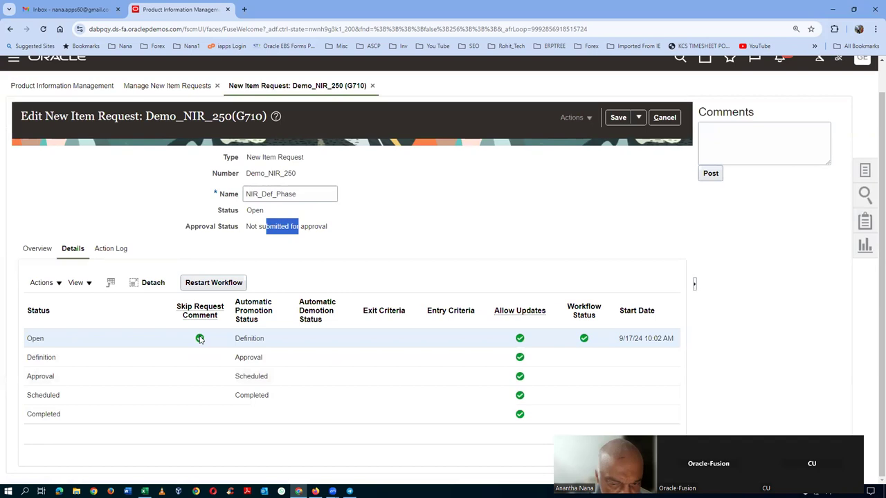
click(104, 365)
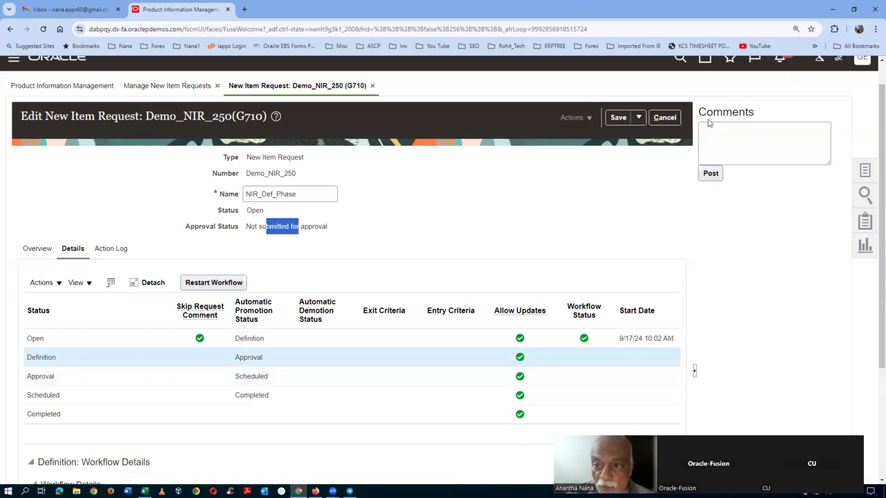
Step: Close and reopen Demo_NIR_250 to confirm its workflow is in Definition
click(662, 121)
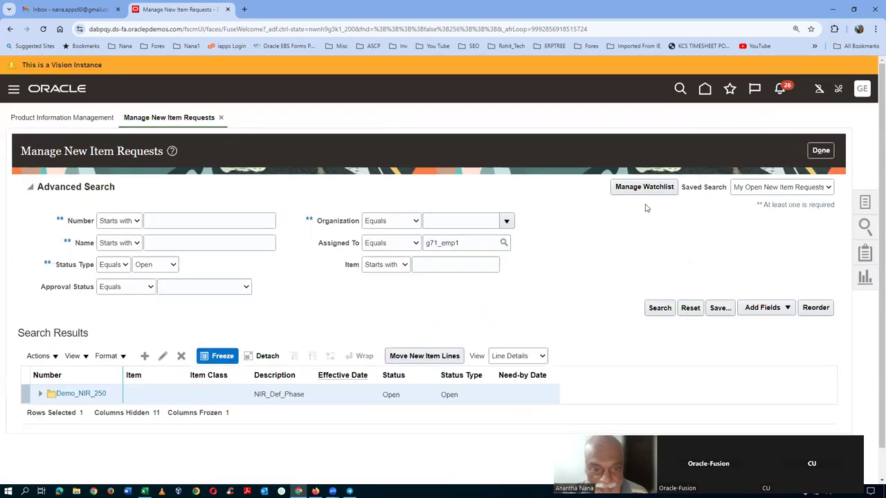
click(78, 394)
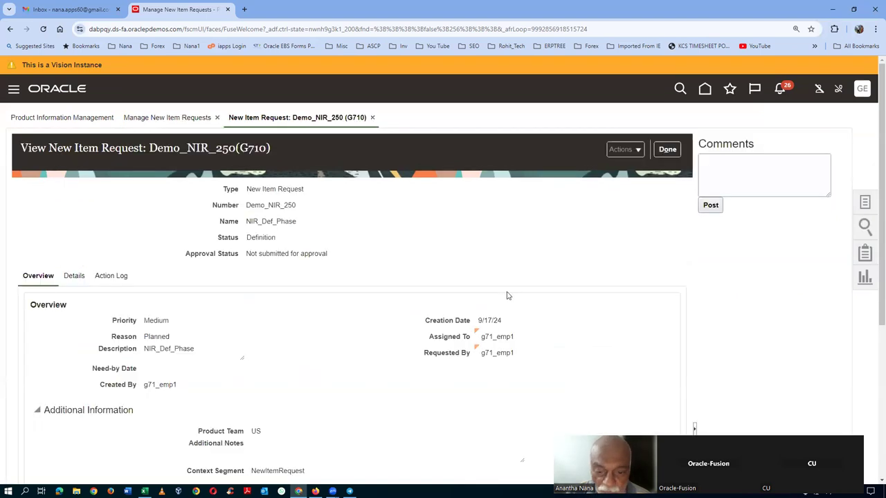
click(74, 276)
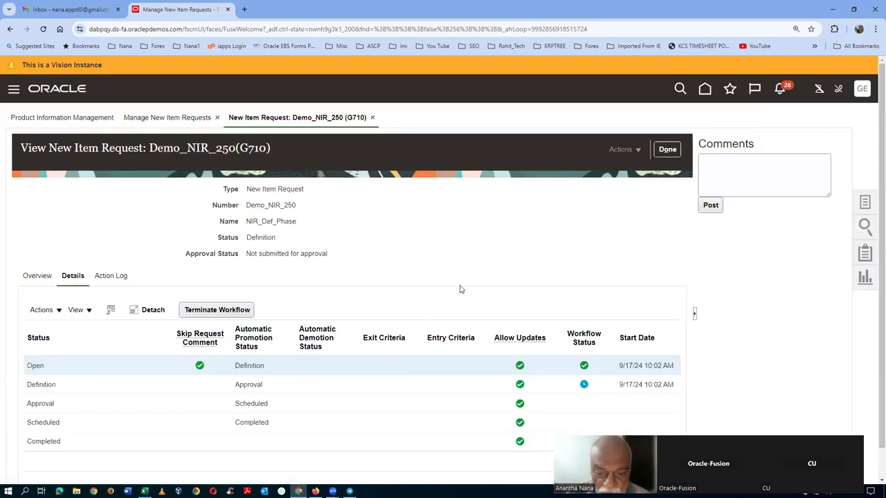
scroll(461, 290, down, 1)
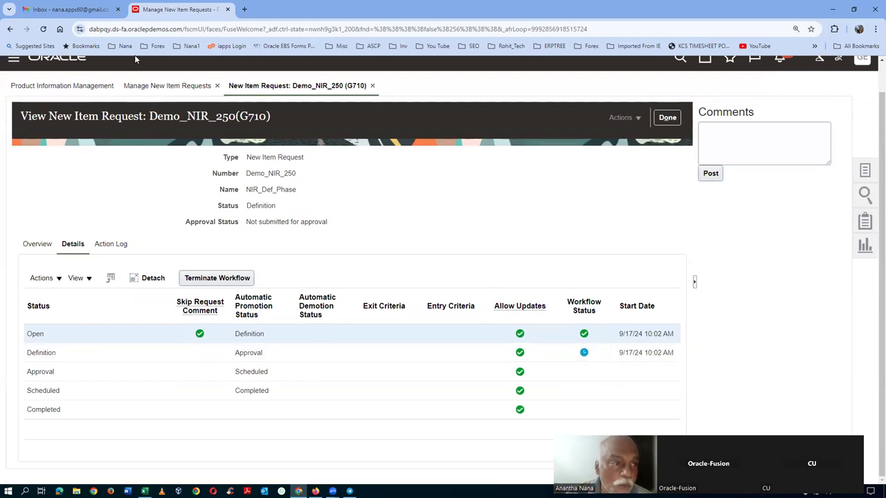
Step: Select the current page address in the browser and switch to another window
click(150, 30)
click(151, 32)
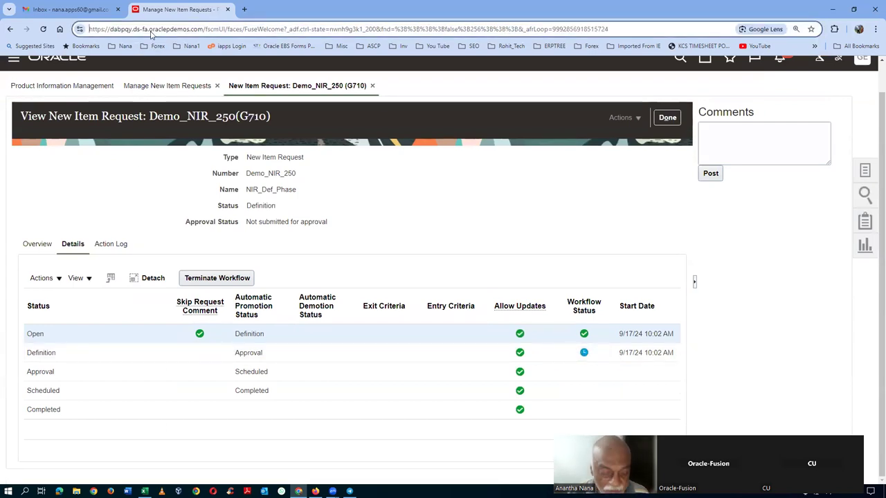
key(shift+Right)
key(shift+Right)
key(shift+Right)
key(shift+Right)
key(shift+Right)
key(shift+Right)
key(shift+Right)
key(shift+Right)
key(shift+Right)
key(shift+Right)
key(shift+Right)
key(shift+Right)
key(shift+Right)
key(shift+Right)
key(shift+Right)
key(shift+Right)
key(shift+Right)
key(shift+Right)
key(shift+Right)
key(shift+Right)
key(shift+Right)
key(shift+Right)
key(shift+Right)
key(shift+Right)
key(shift+Right)
key(shift+Right)
key(shift+Right)
key(shift+Right)
key(shift+Right)
key(shift+Right)
key(shift+Right)
key(shift+Right)
key(shift+Right)
key(shift+Right)
key(ctrl+c)
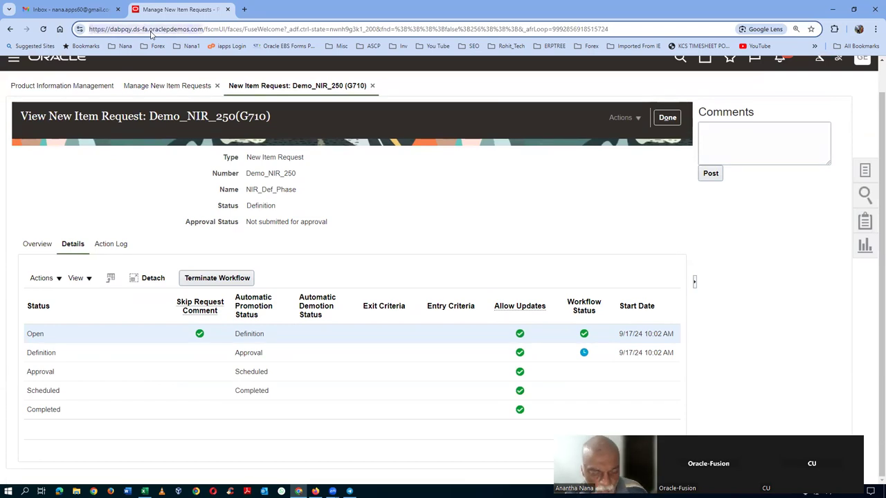
key(alt+Tab)
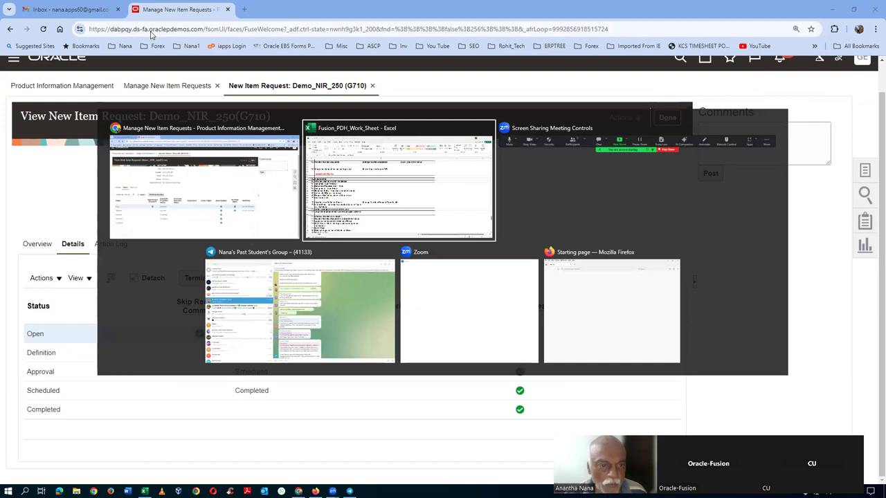
Step: Switch to Edge and load the copied Oracle cloud instance address
key(alt+Tab)
key(alt+Tab)
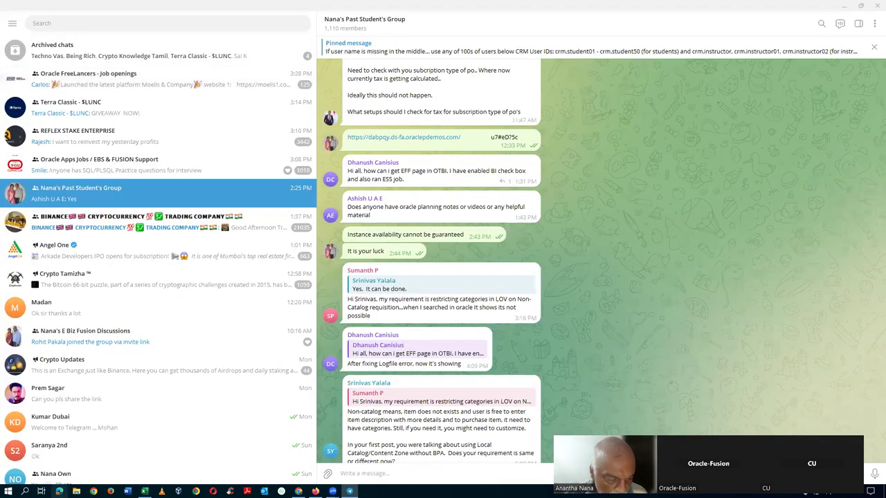
key(alt+Tab)
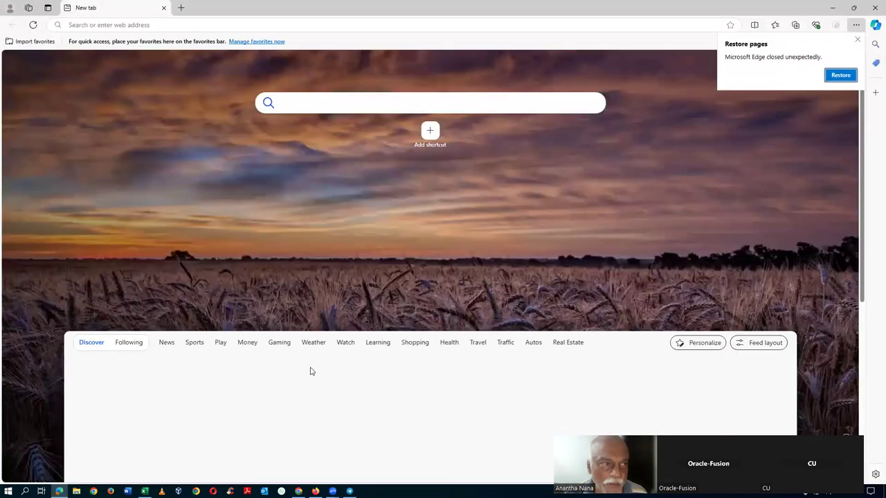
click(159, 26)
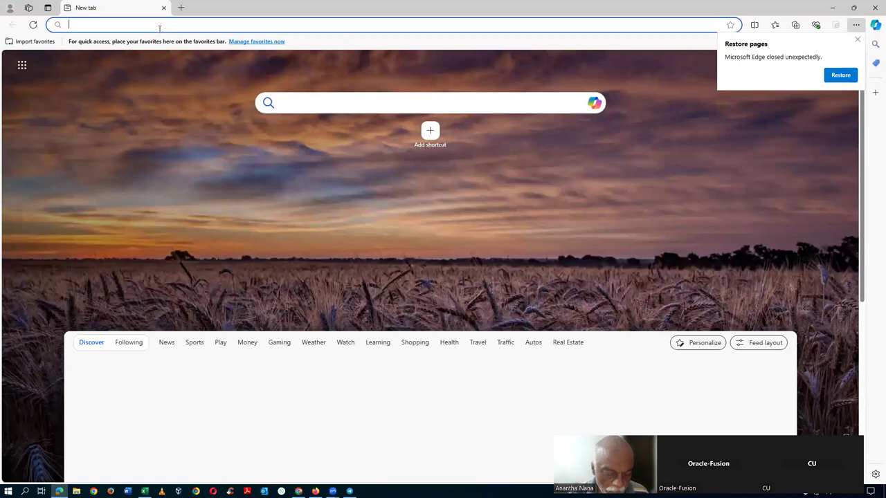
key(ctrl+v)
key(Return)
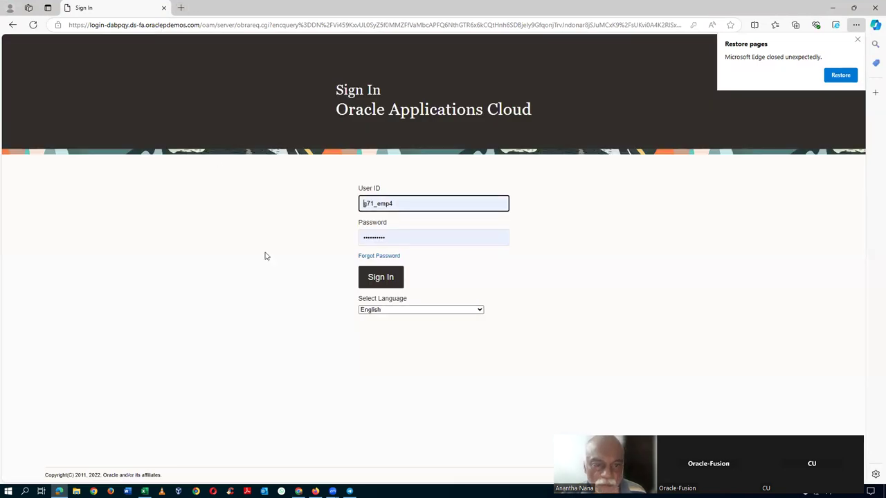
Step: Sign in as the second user, dismiss the restore pages prompt, and view notifications
click(377, 278)
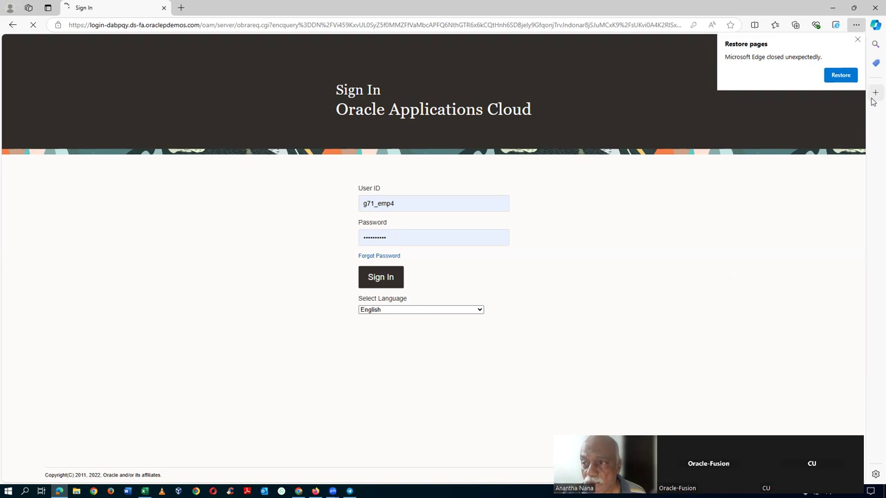
click(857, 40)
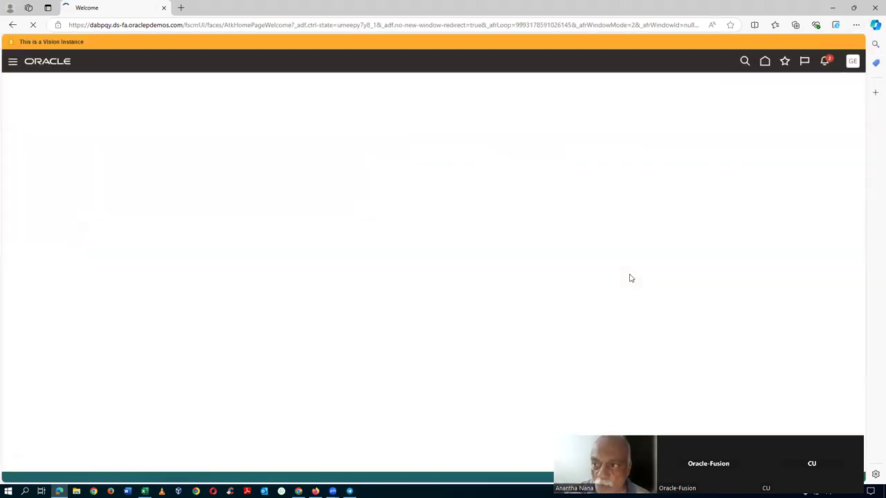
click(826, 62)
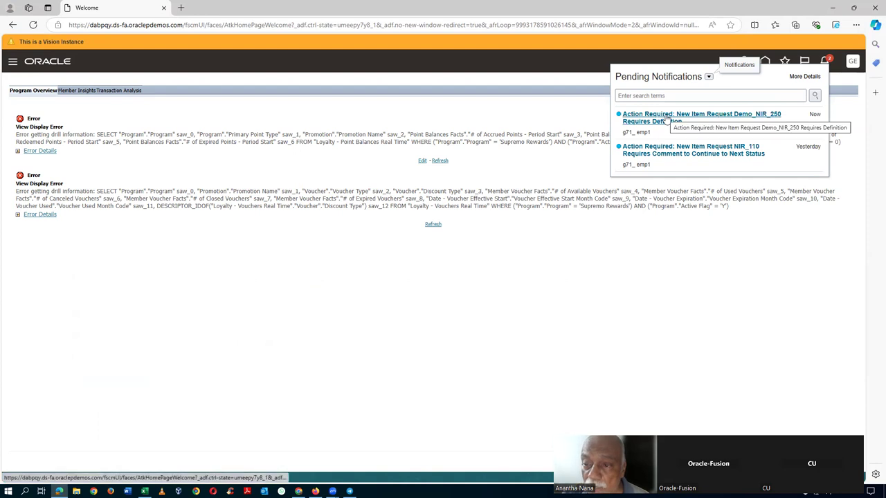
Step: Open the Demo_NIR_250 Requires Definition notification and go to item g71_1040's task
click(666, 119)
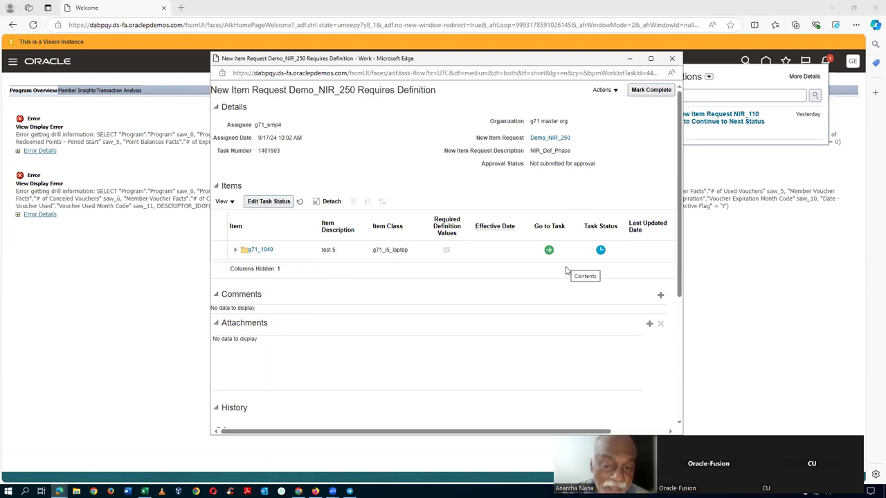
click(549, 251)
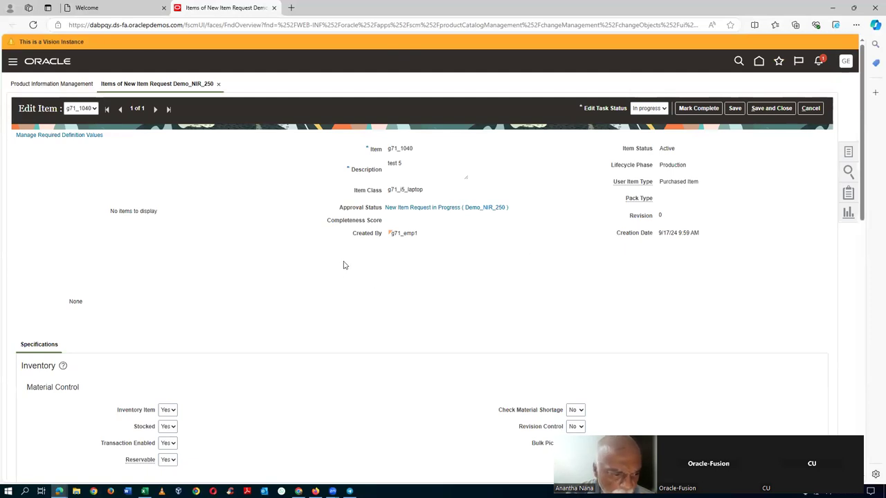
Step: Change Shelf Life Days under Lot Expiration from 5 to 8
scroll(367, 353, down, 1)
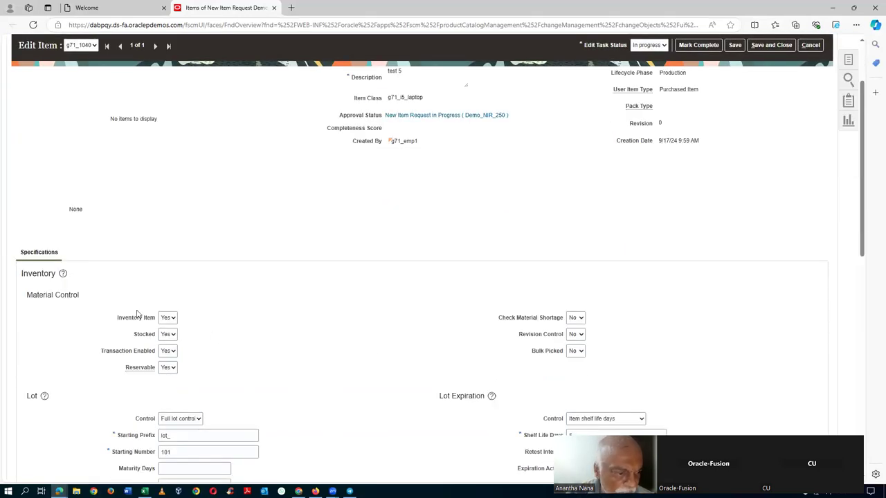
scroll(312, 269, down, 1)
scroll(312, 269, down, 2)
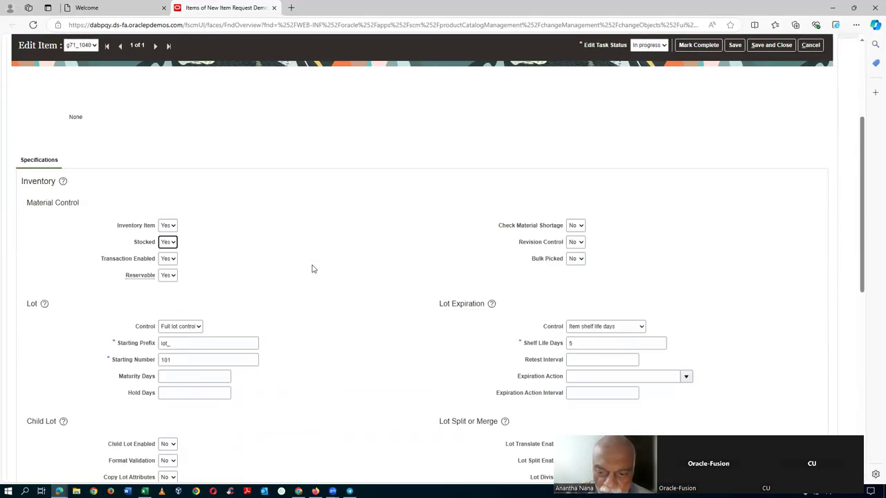
double_click(585, 296)
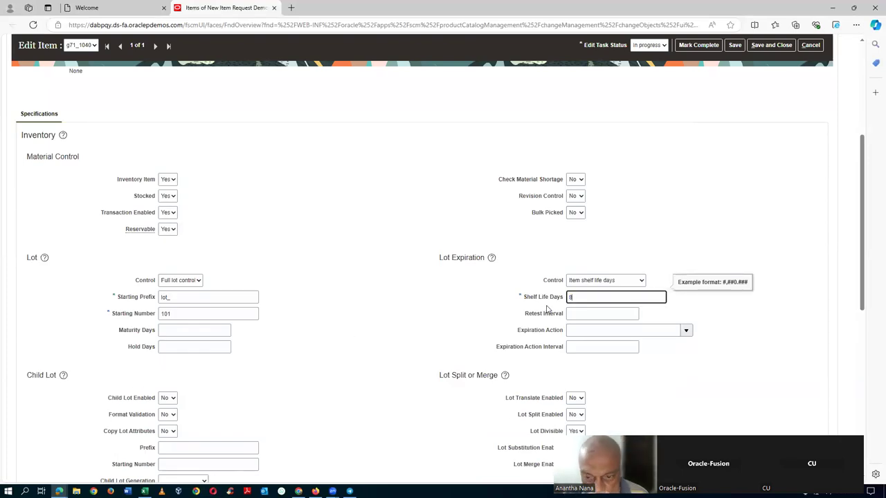
click(463, 226)
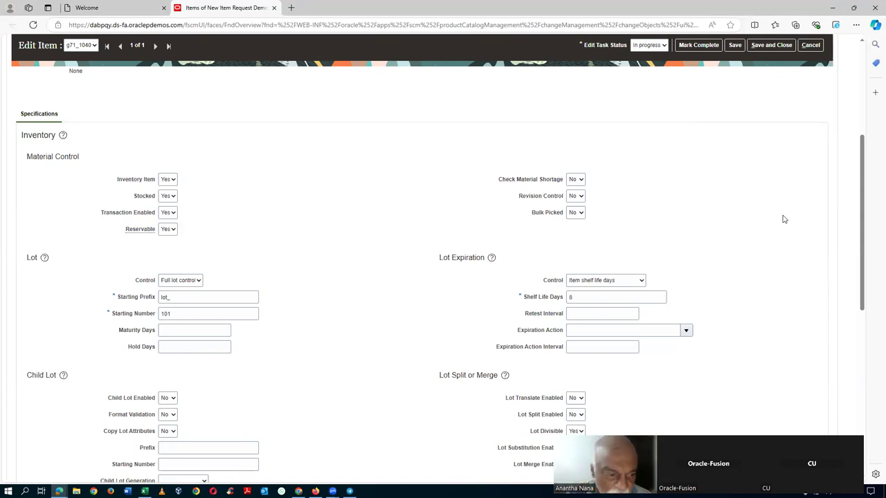
Step: Save the item changes and mark the g71_1040 definition task complete
scroll(280, 399, down, 2)
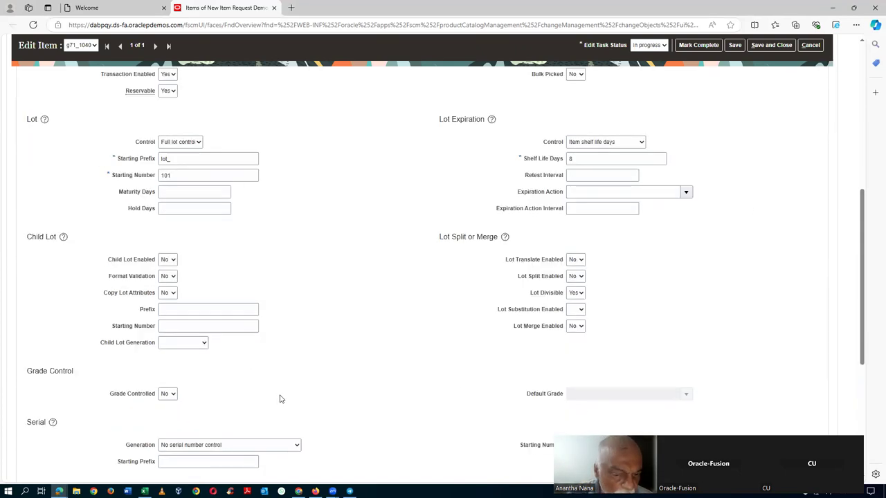
scroll(281, 399, down, 3)
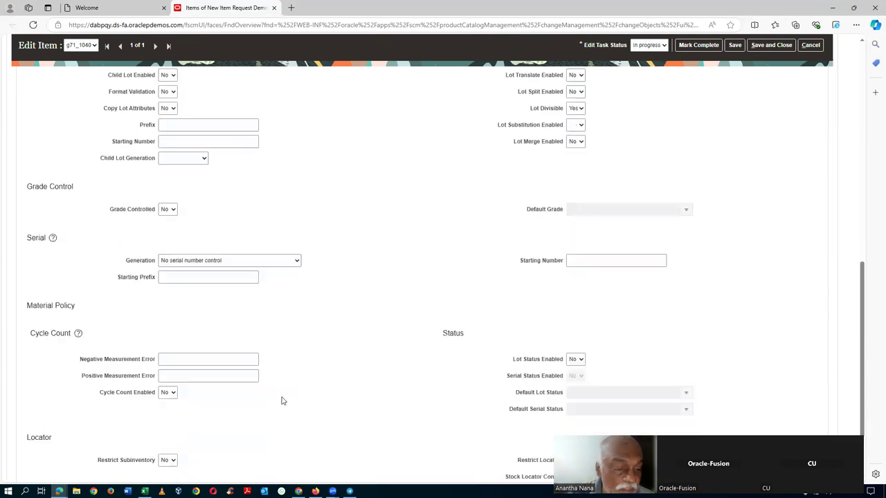
scroll(282, 401, down, 1)
scroll(282, 401, up, 5)
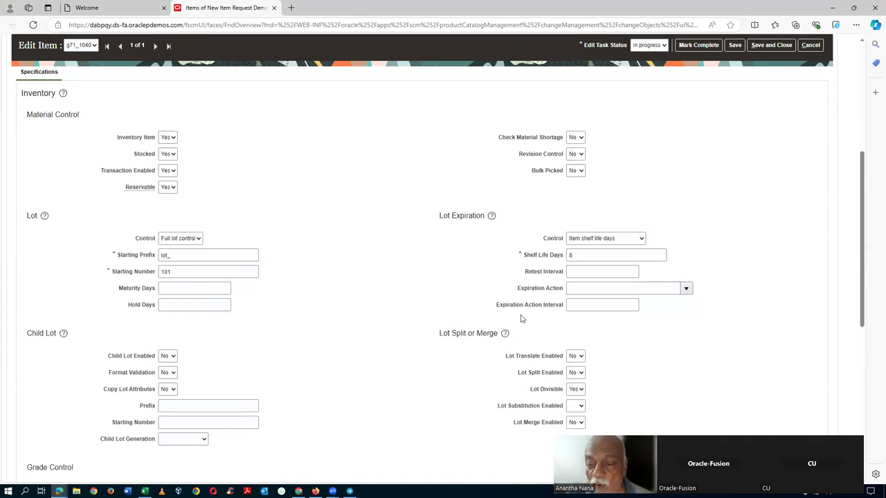
scroll(695, 261, up, 2)
click(734, 45)
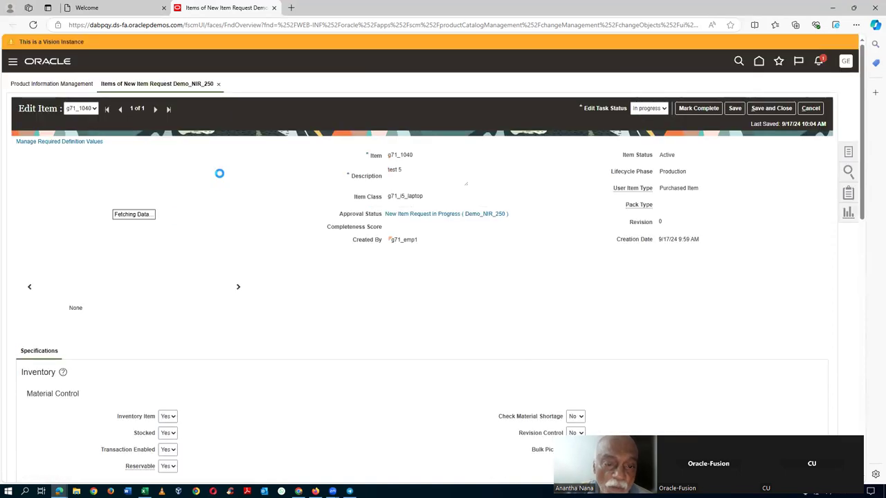
scroll(274, 250, down, 4)
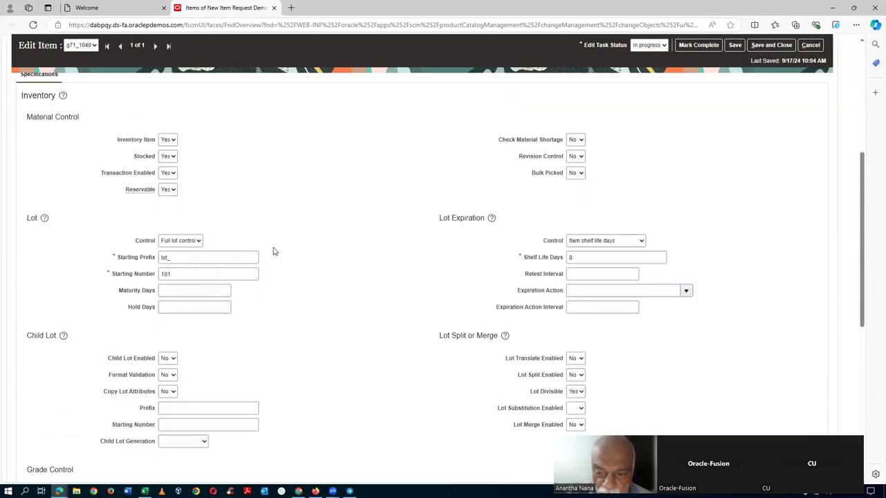
scroll(802, 181, up, 2)
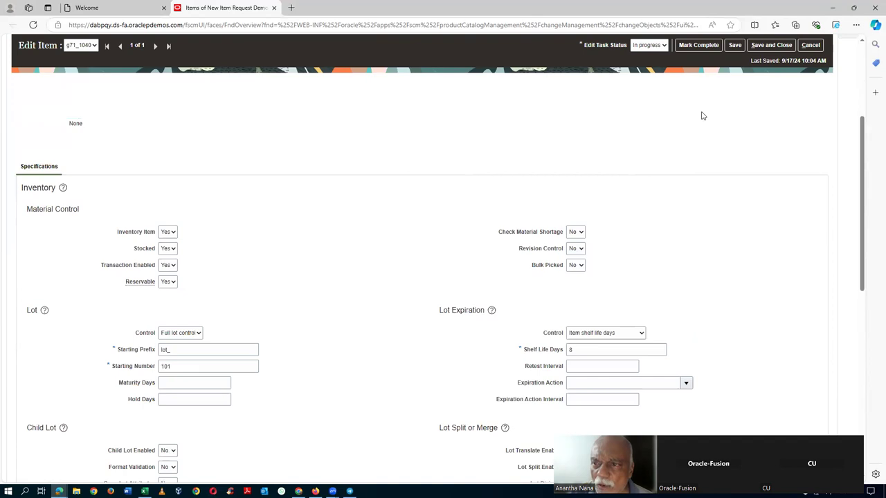
click(702, 47)
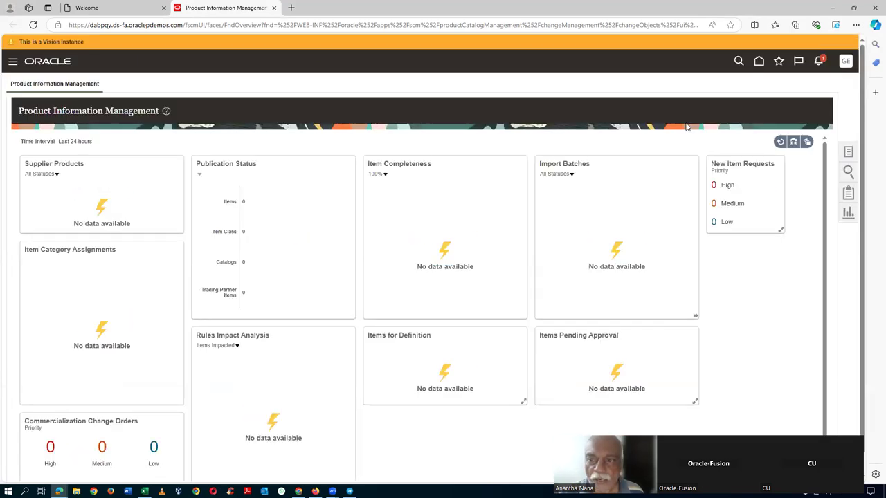
Step: Switch back to the requester's window showing View New Item Request Demo_NIR_250
key(alt+Tab)
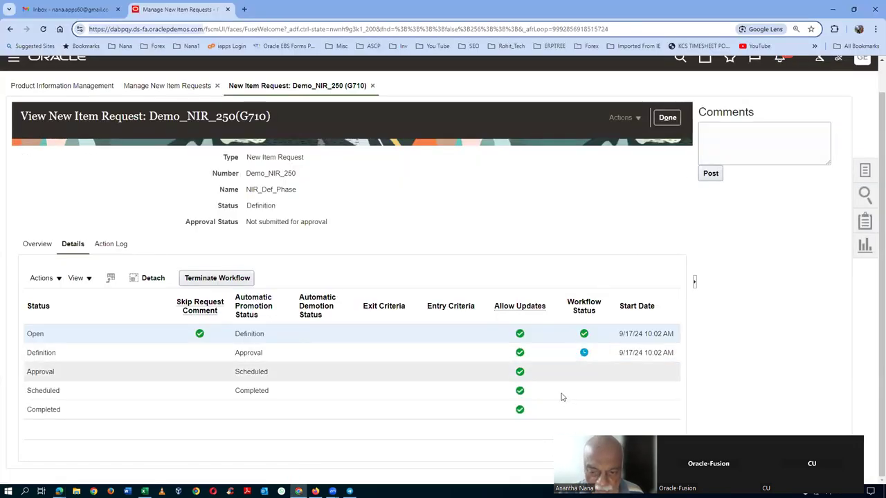
Step: Clear the Status Type and Assigned To filters and search for request numbers starting with Demo
click(667, 117)
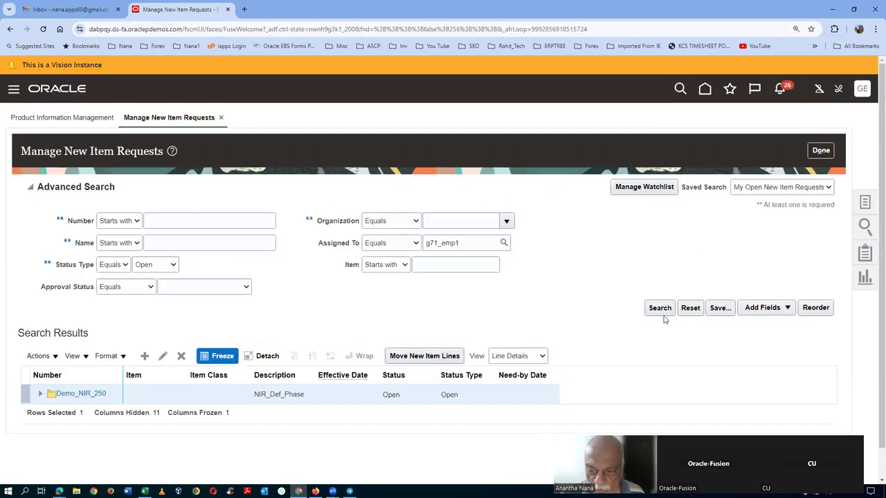
click(660, 309)
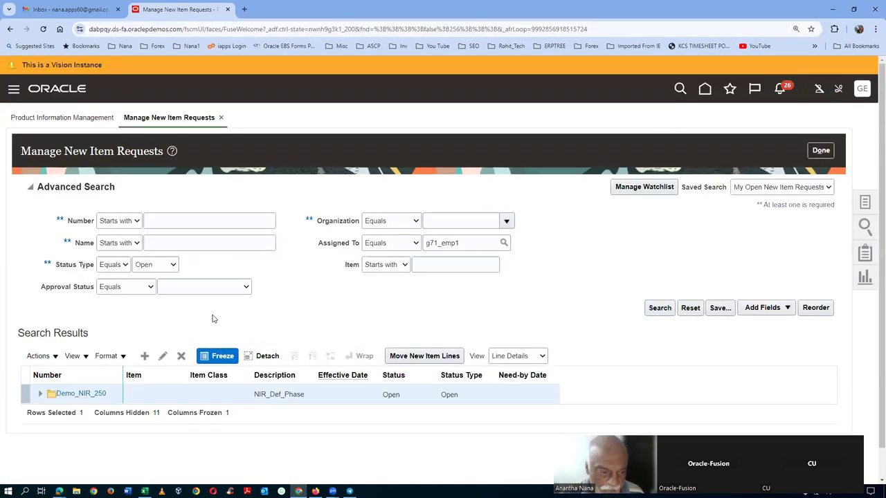
click(156, 267)
click(151, 279)
double_click(469, 243)
key(BackSpace)
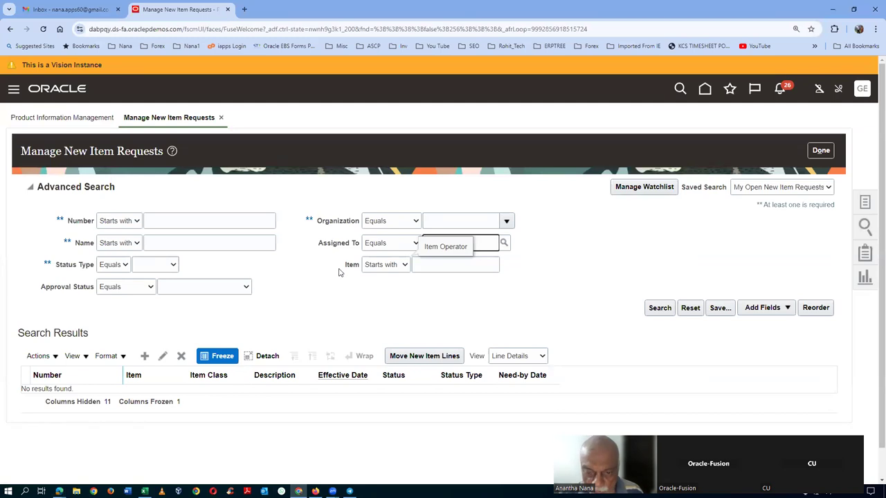
click(661, 309)
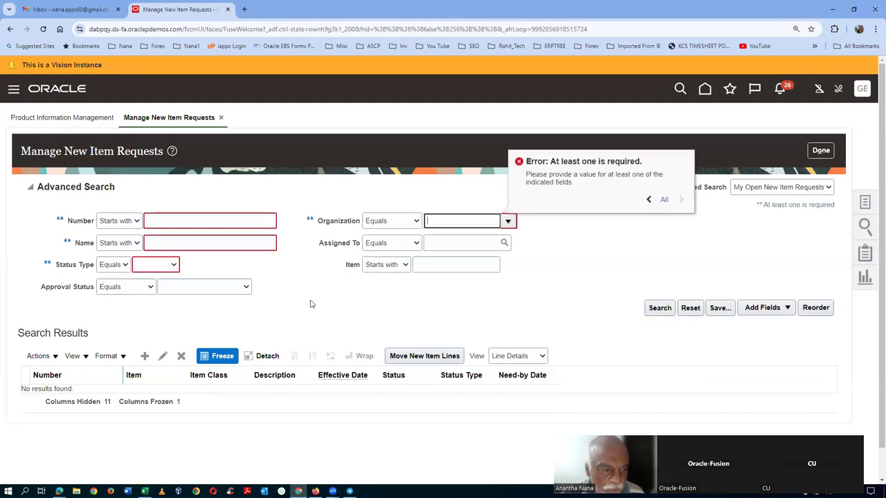
click(187, 226)
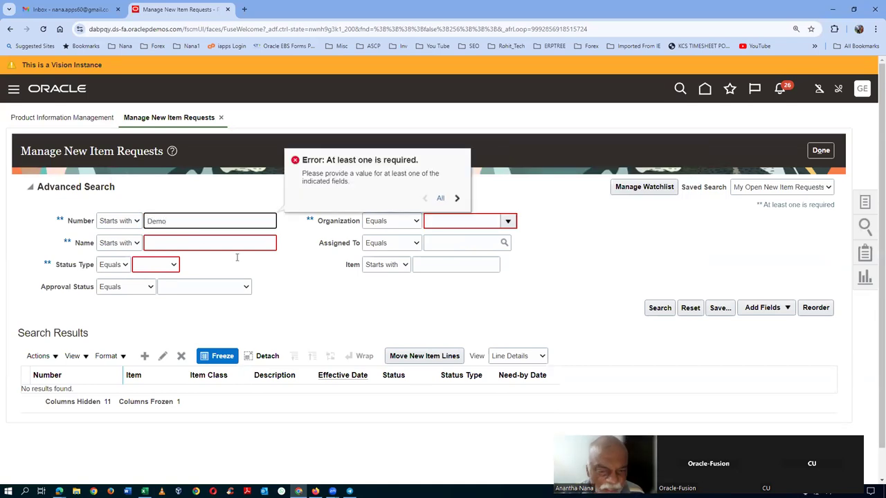
click(657, 311)
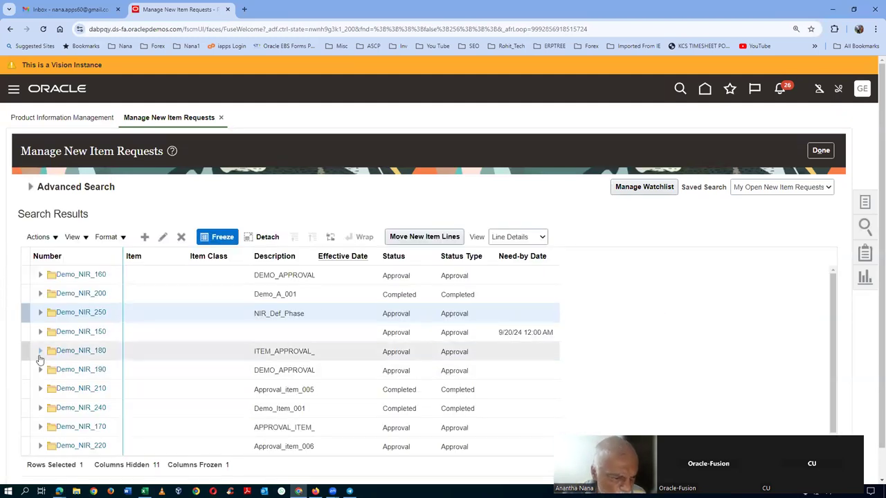
Step: Open Demo_NIR_250, locate Approval requested in its Action Log, and bring up the browser tab menu
click(76, 313)
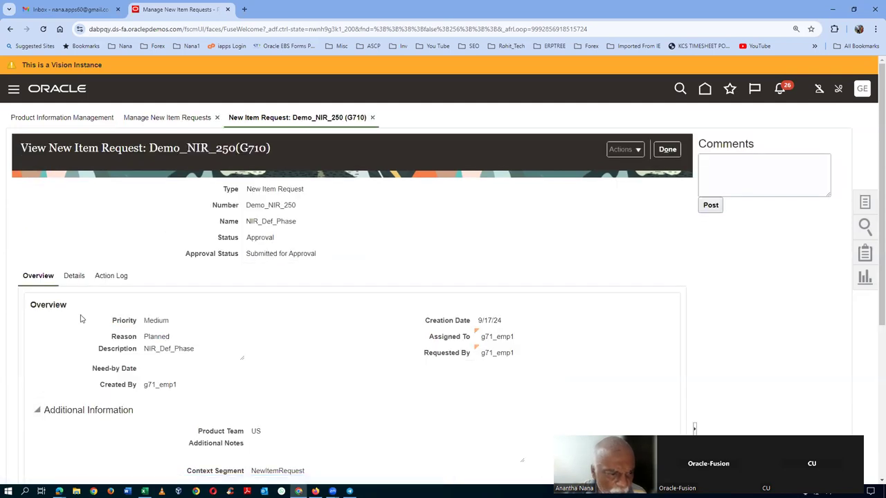
click(74, 276)
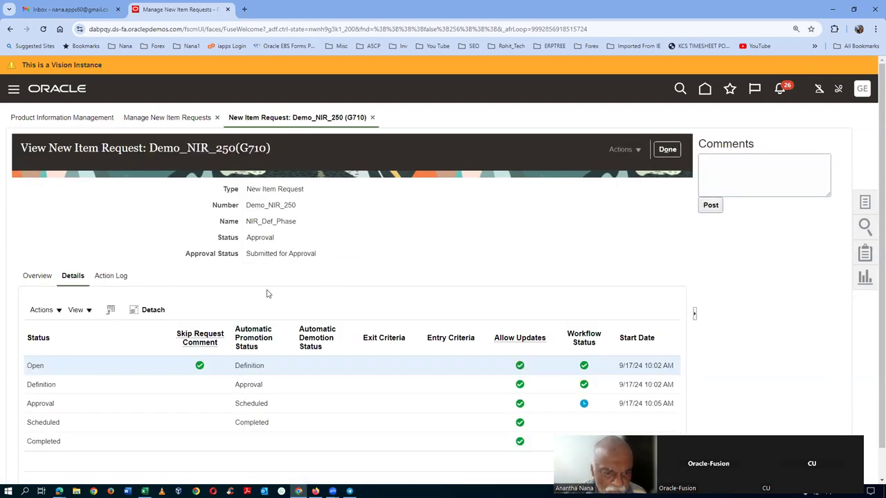
scroll(333, 277, down, 1)
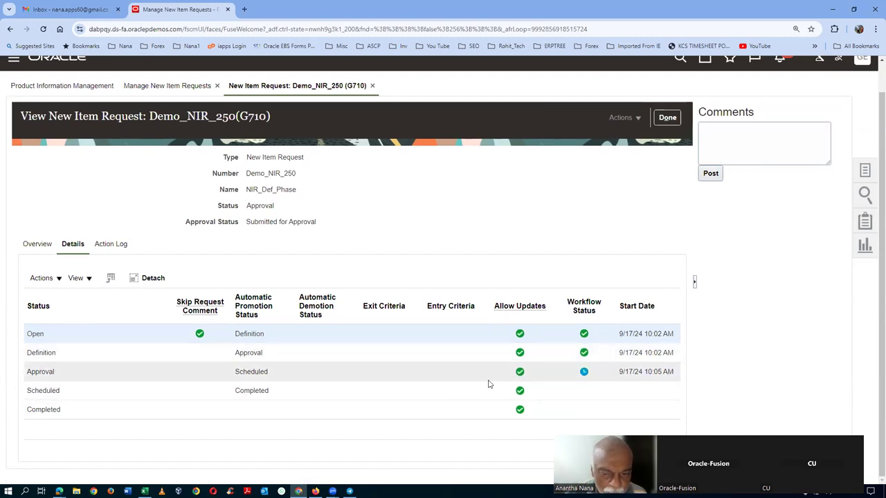
click(112, 245)
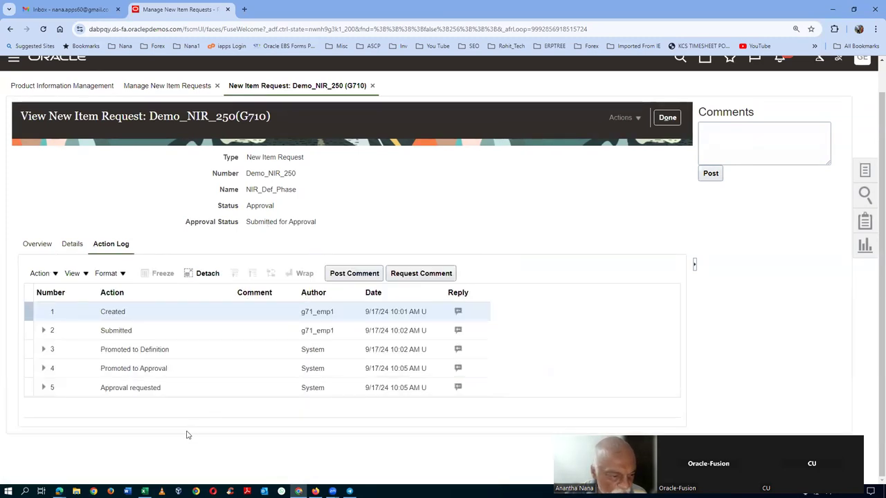
click(137, 392)
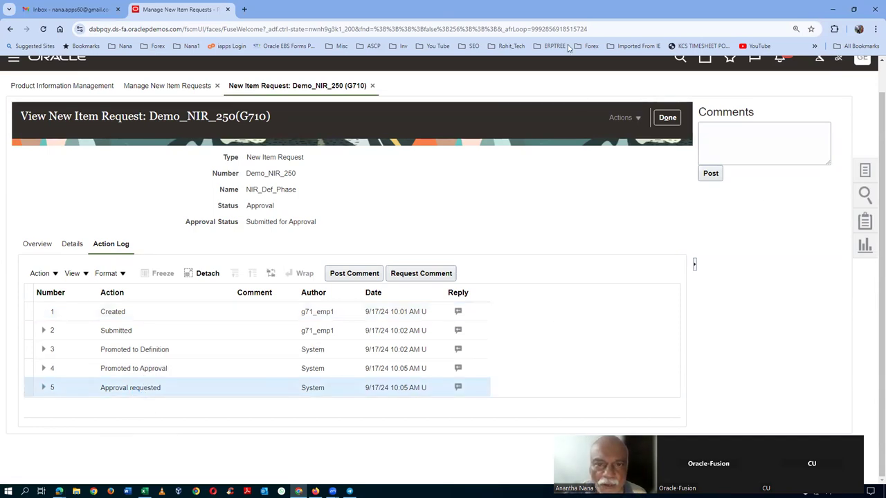
right_click(201, 14)
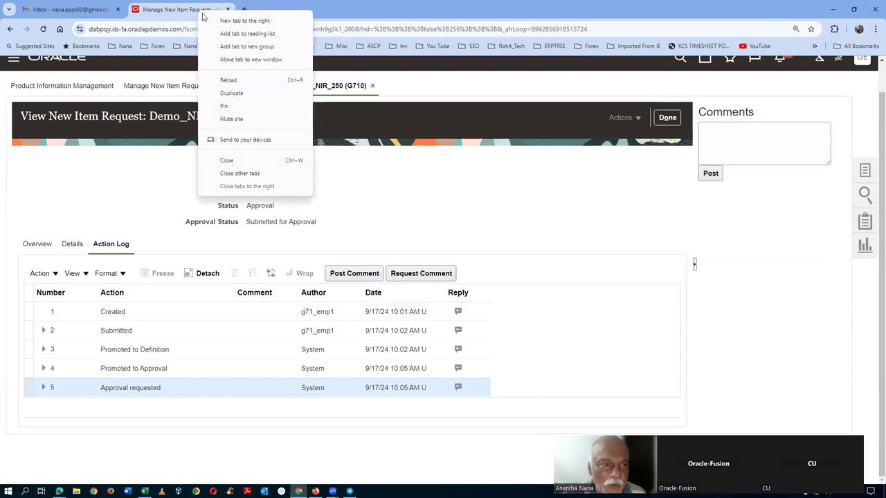
Step: Duplicate the browser tab and go to Browse Items from the PIM task list
click(231, 94)
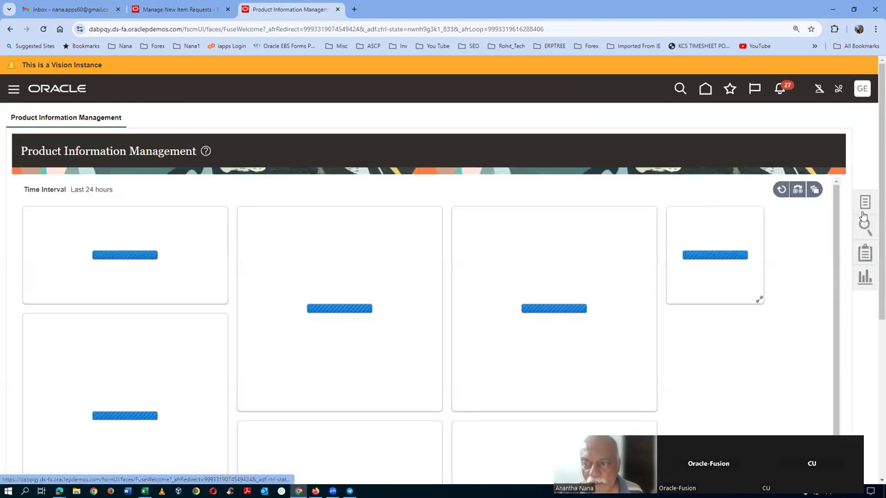
click(864, 207)
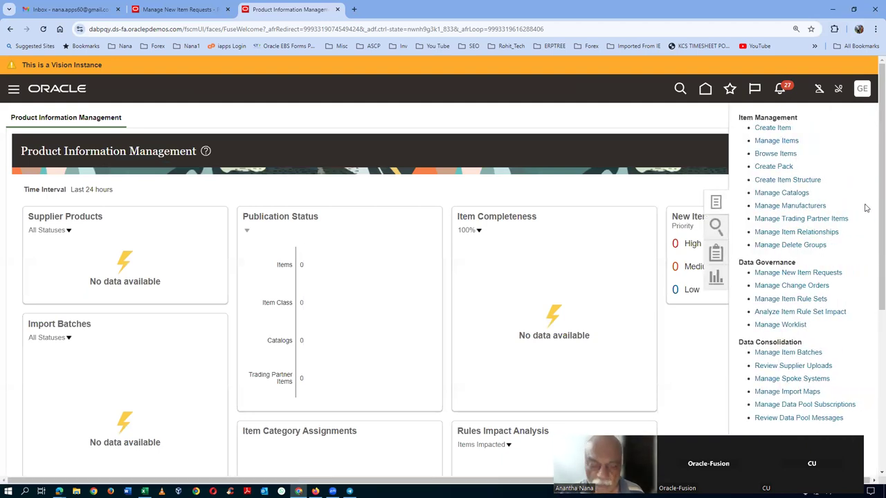
click(562, 326)
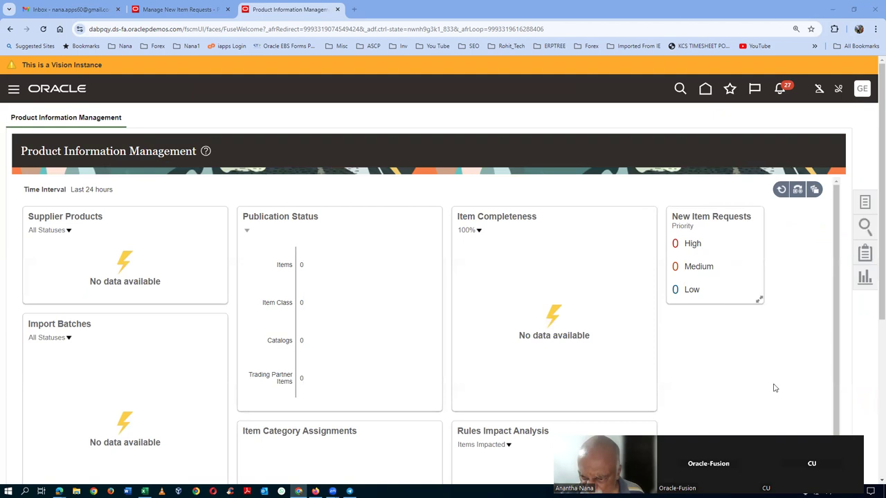
click(866, 205)
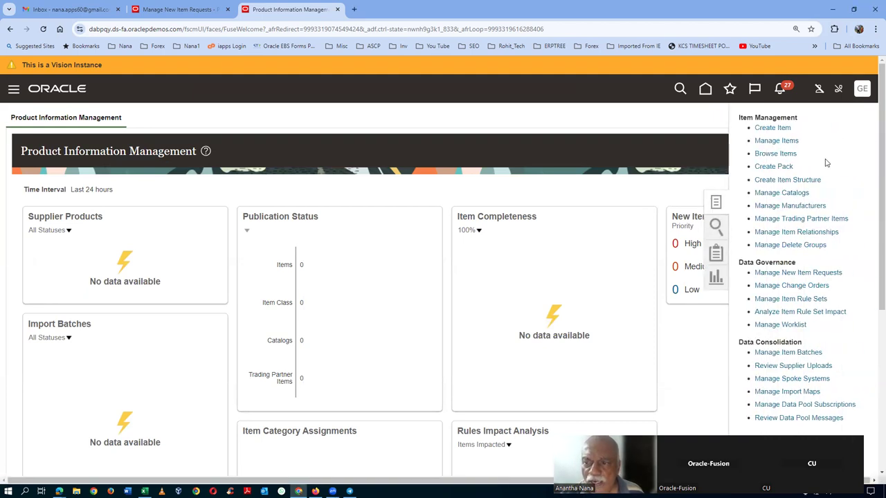
click(772, 154)
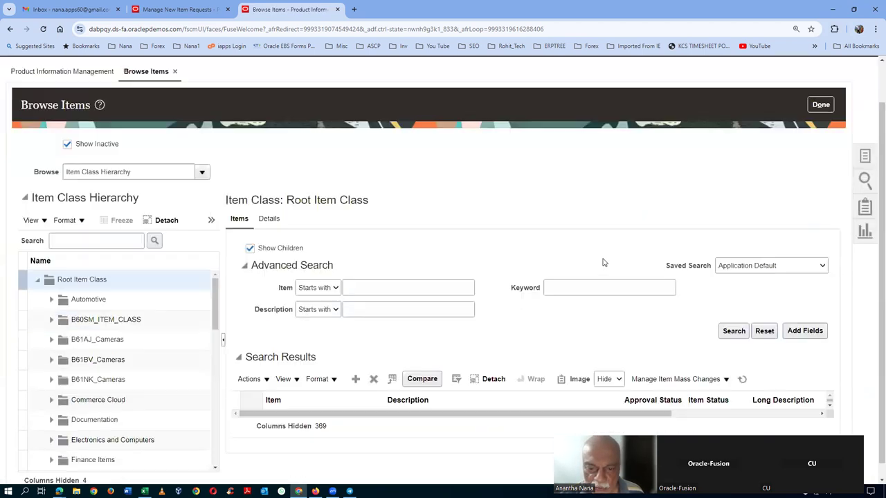
Step: Search for item g71_1040, open it, and follow its approval status to Demo_NIR_250
click(403, 275)
text(g7)
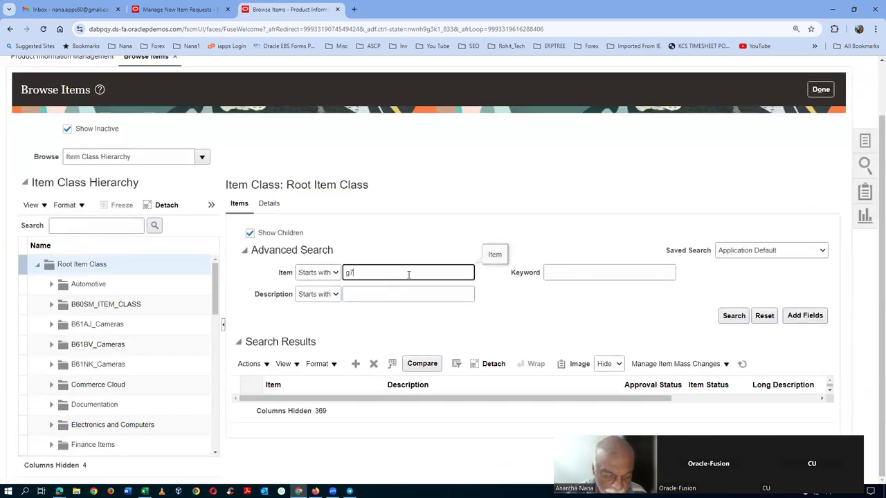
text(1_104)
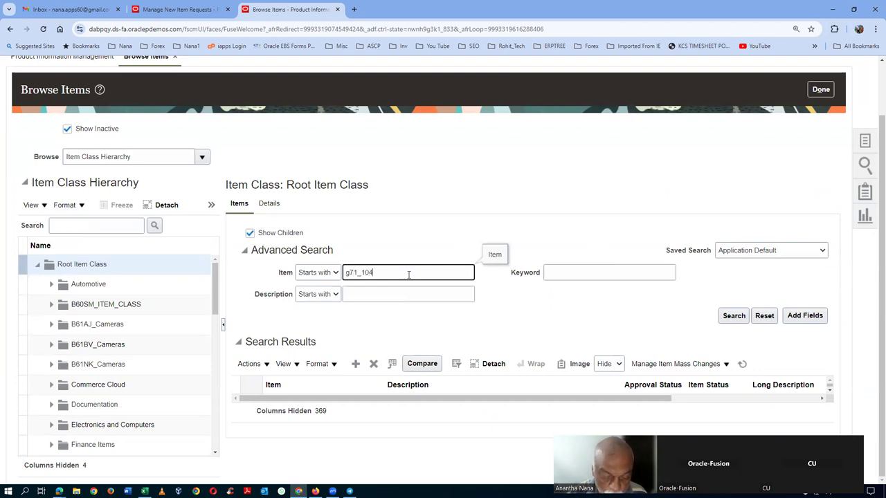
text(0)
click(734, 316)
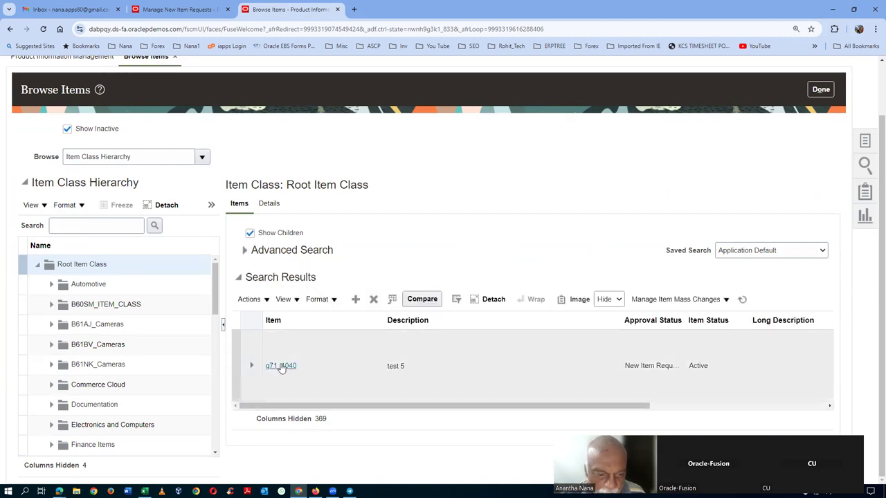
click(280, 365)
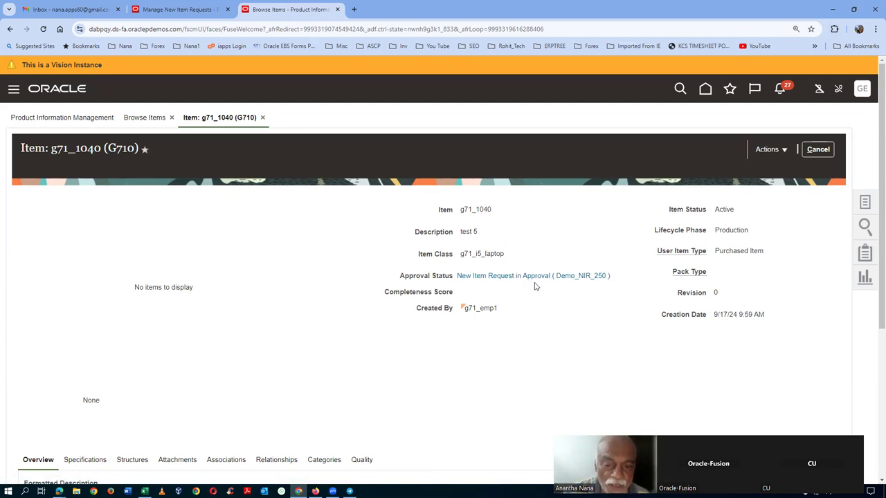
click(534, 277)
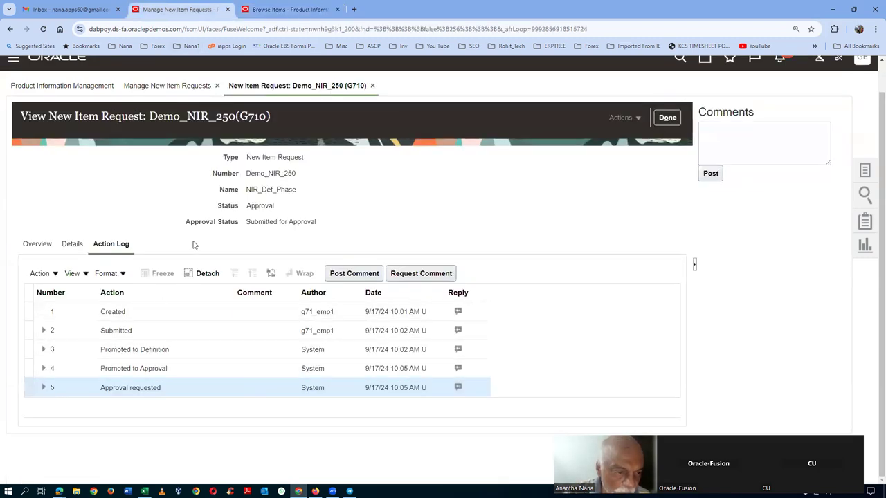
Step: Reopen request Demo_NIR_250 from the refreshed list, check its stage details, then return to item g71_1040
click(666, 119)
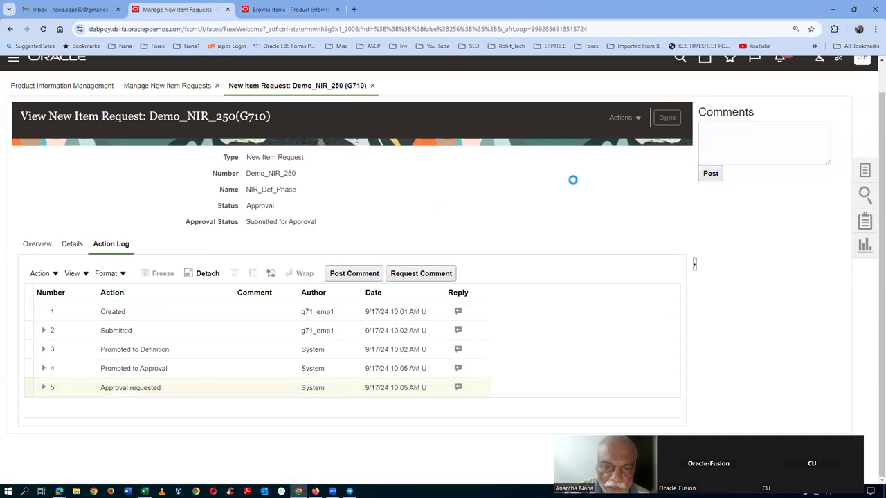
click(659, 307)
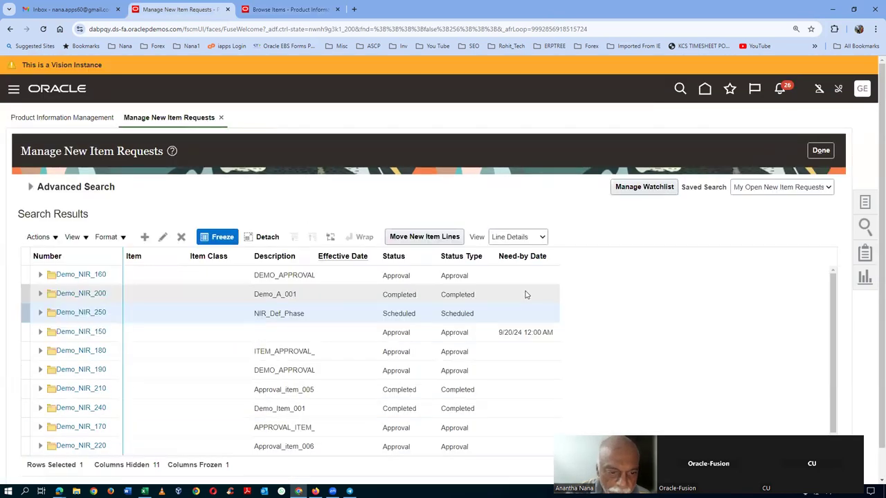
click(76, 312)
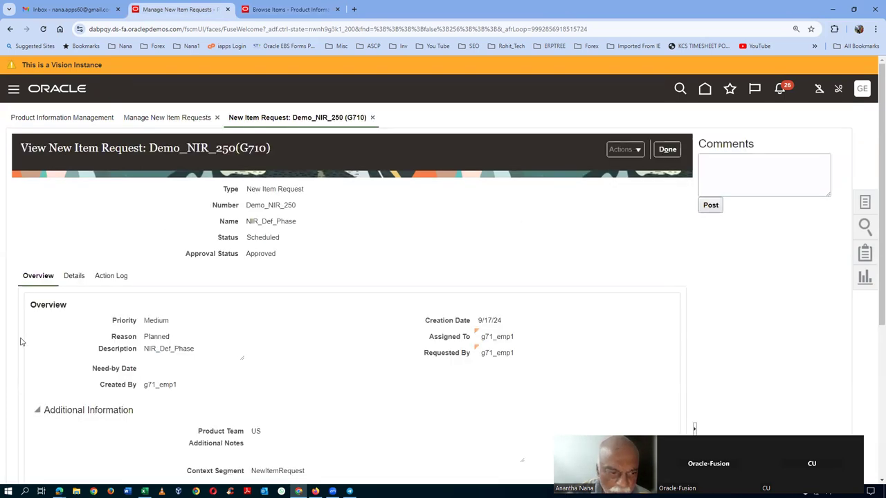
click(74, 277)
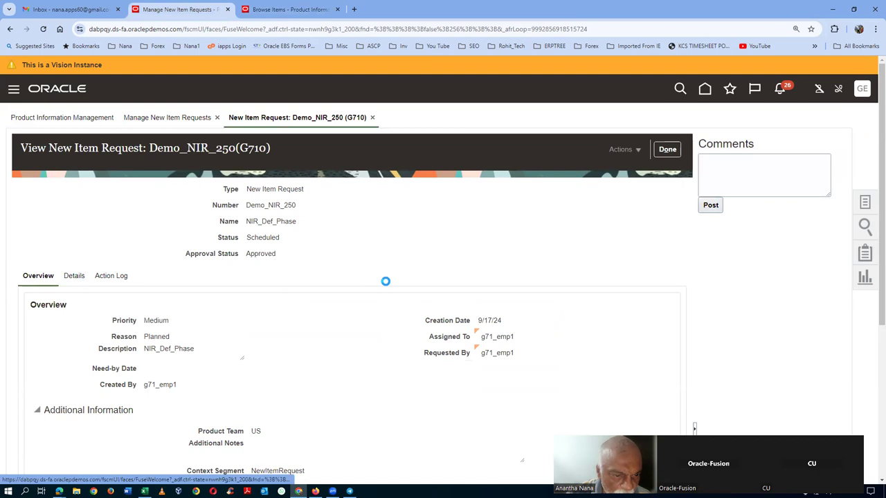
scroll(387, 311, down, 1)
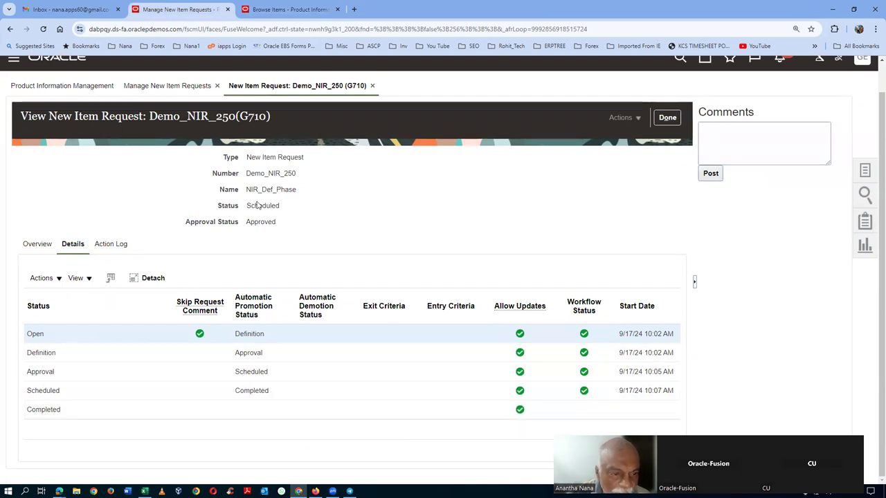
click(286, 10)
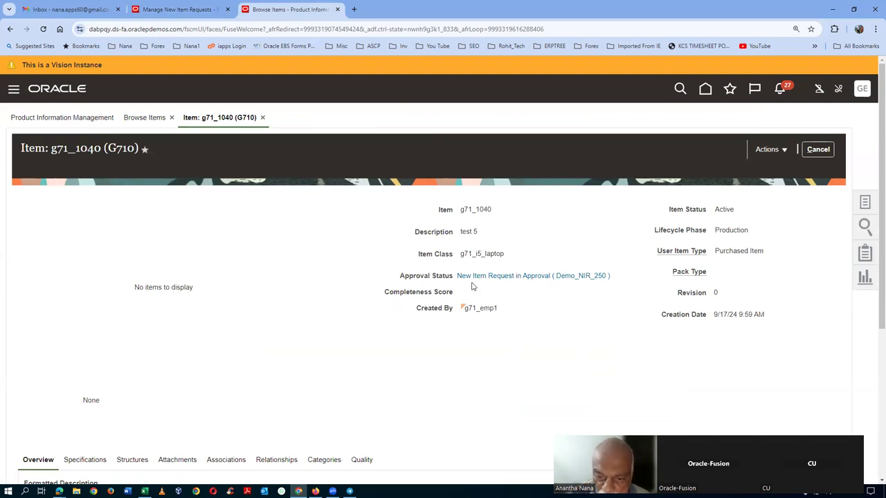
Step: Refresh item g71_1040's page and open its Approved (Demo_NIR_250) request
click(823, 151)
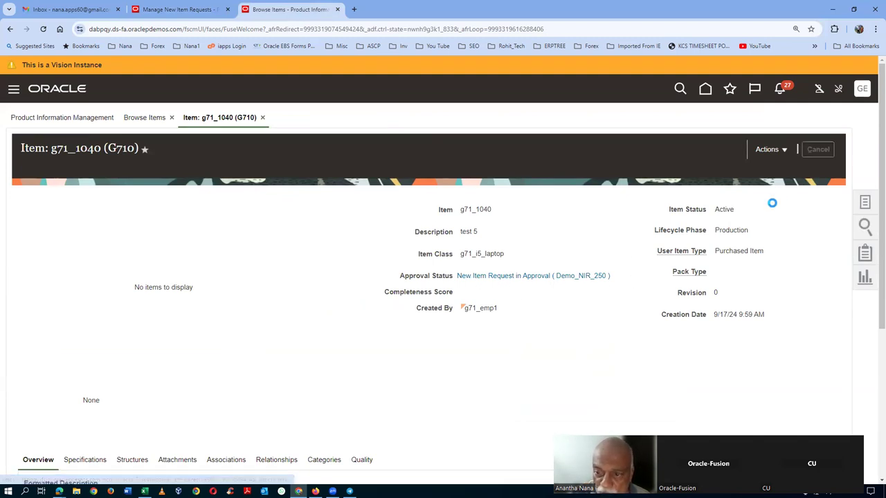
scroll(659, 370, down, 2)
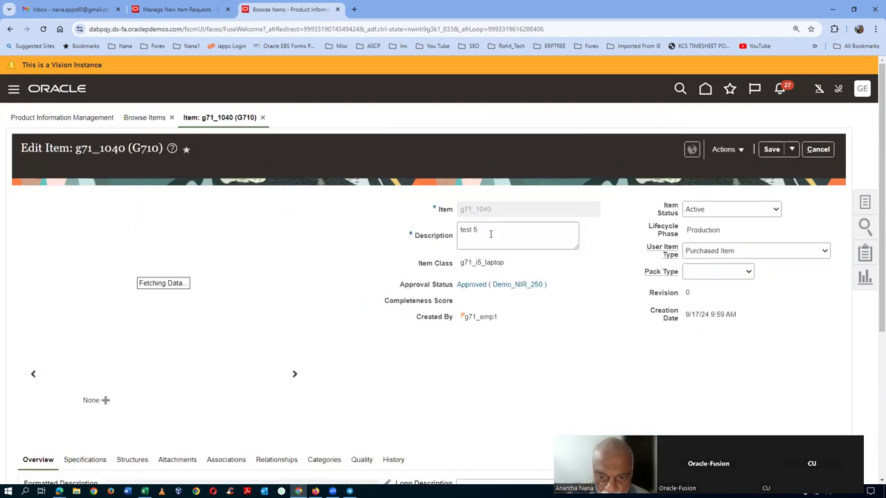
click(492, 291)
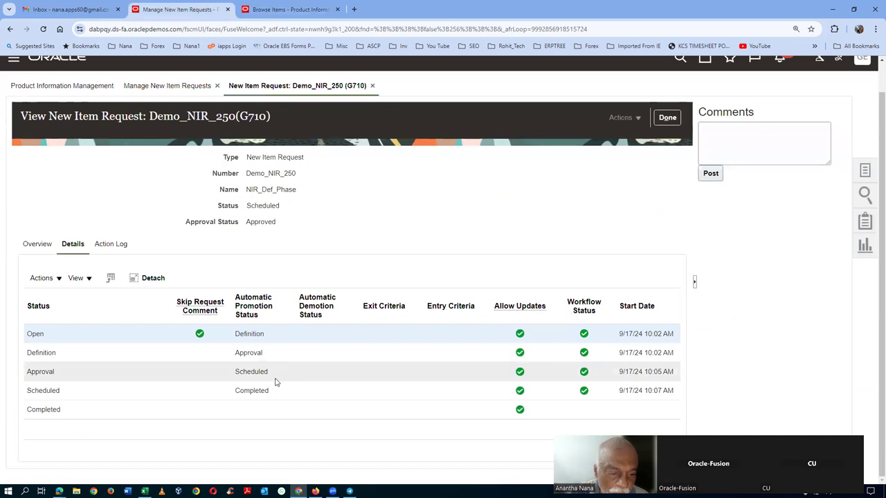
Step: Confirm Demo_NIR_250 is Completed with 12 action log entries, then return to item g71_1040
click(668, 117)
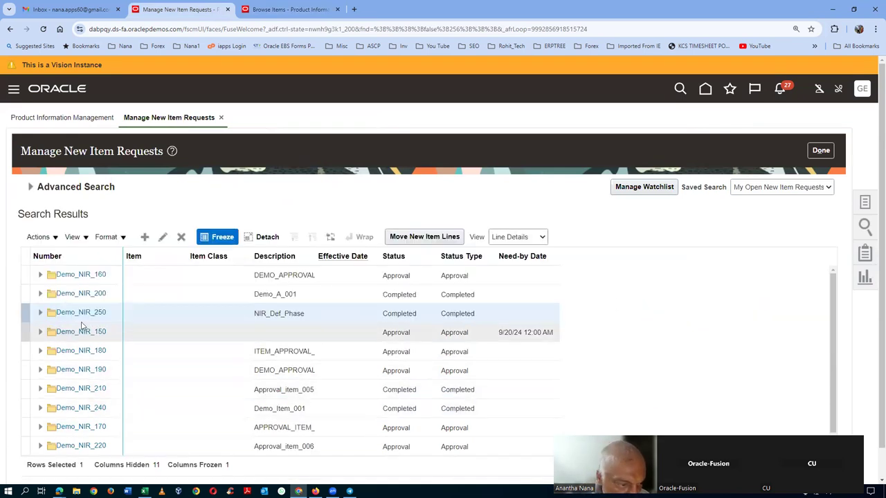
click(81, 312)
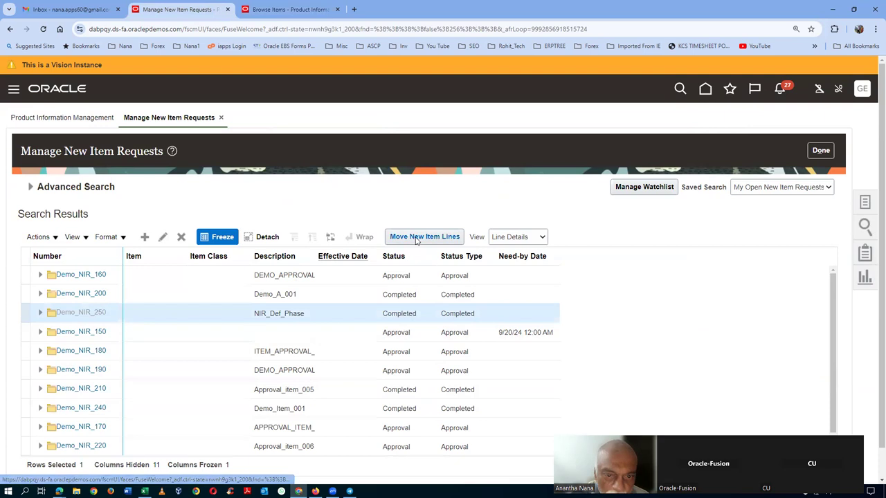
click(73, 277)
scroll(392, 291, down, 1)
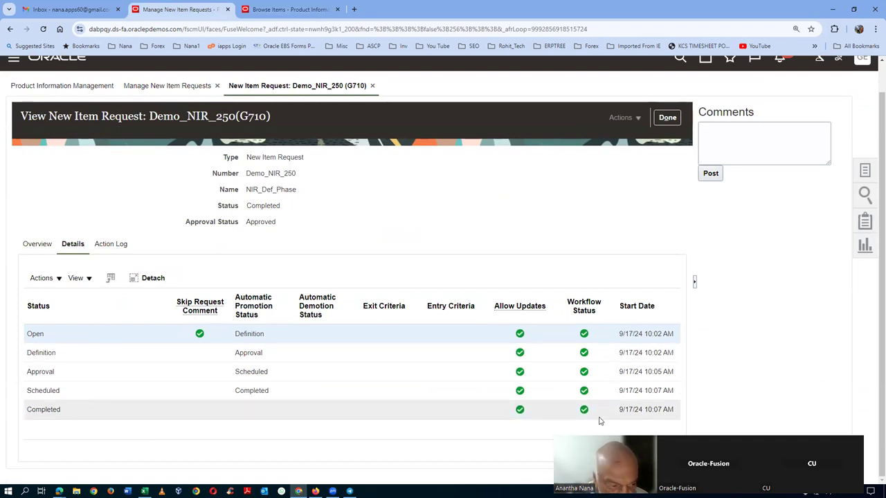
click(111, 243)
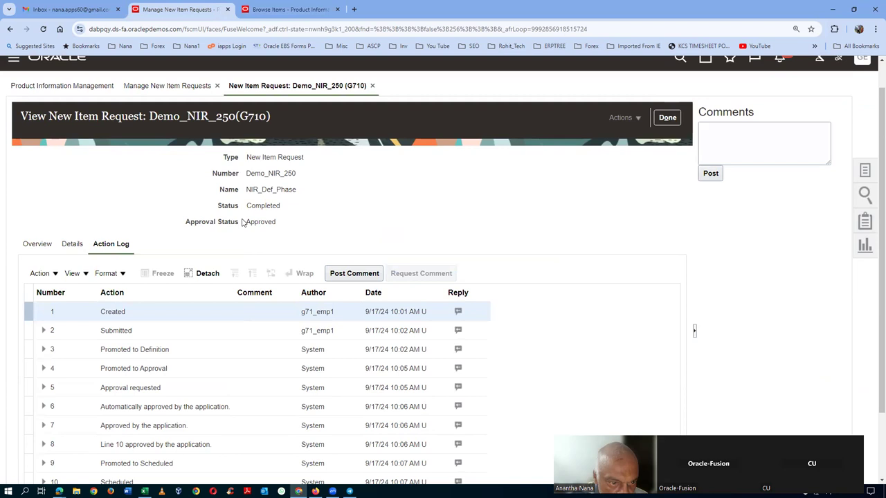
scroll(248, 296, down, 3)
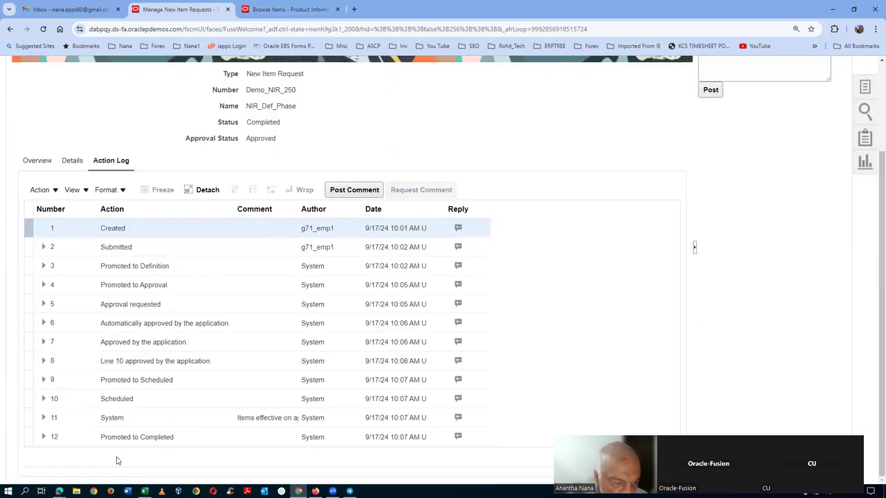
click(303, 10)
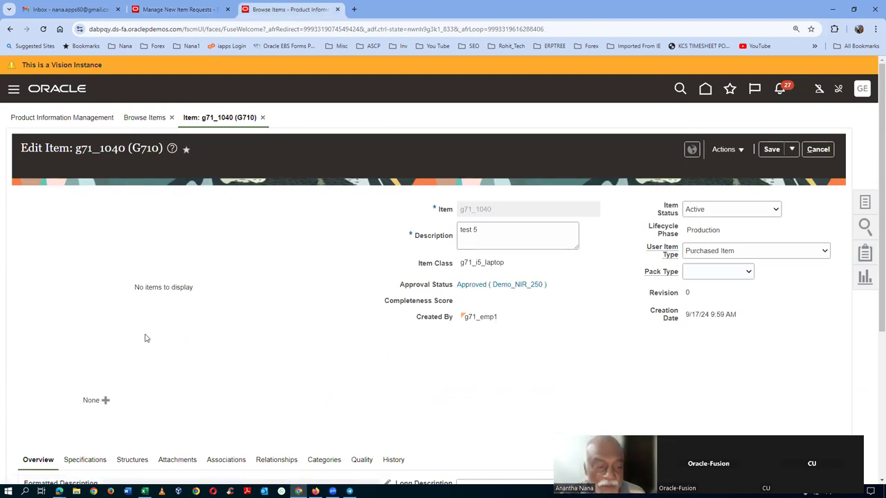
click(93, 460)
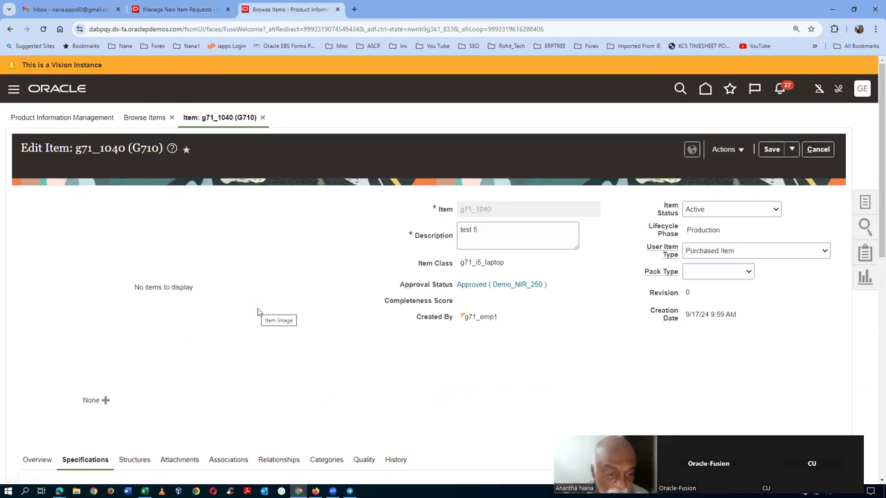
Step: Verify item g71_1040's Inventory specifications show Shelf Life Days 8, then cancel the edit unsaved
scroll(260, 312, down, 5)
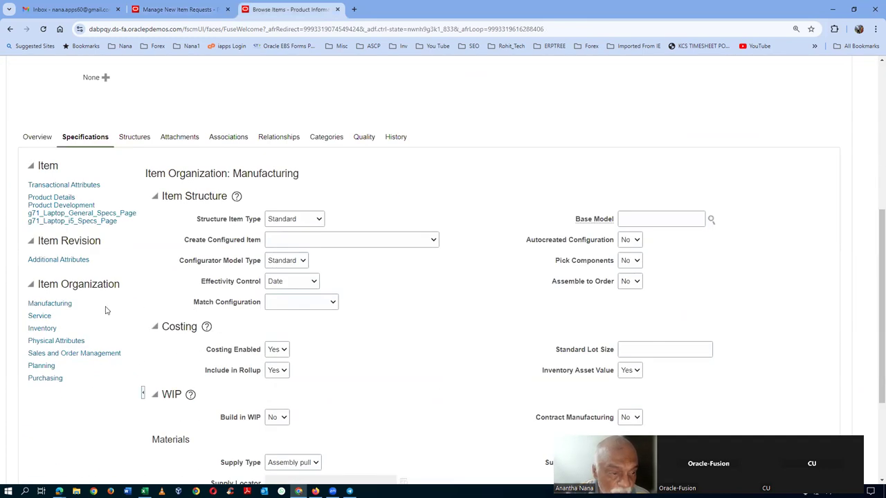
click(42, 328)
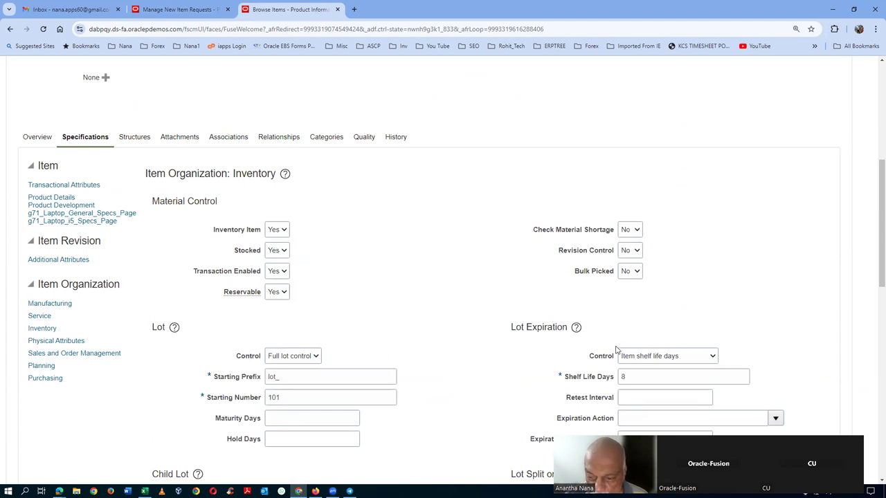
click(622, 376)
click(705, 306)
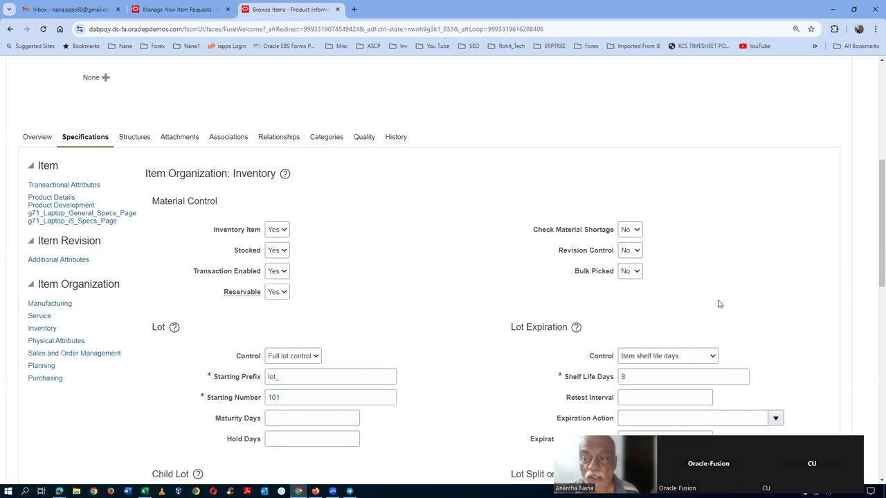
scroll(718, 304, up, 5)
click(825, 153)
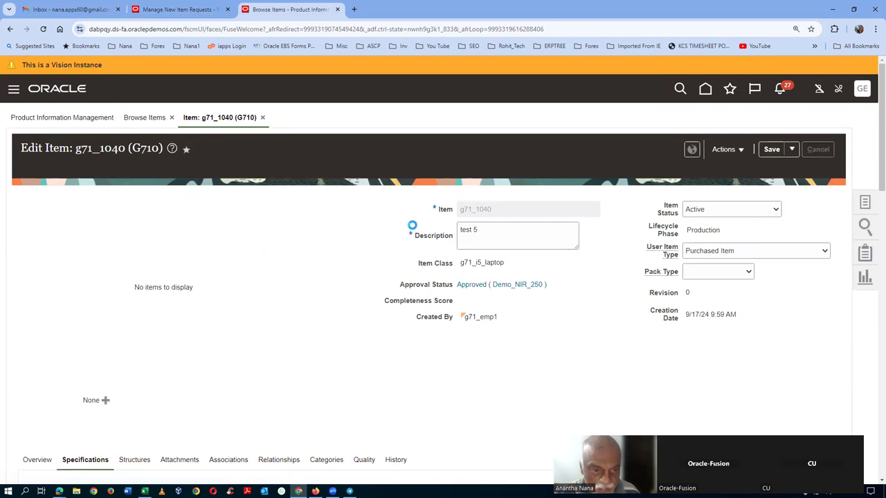
key(alt+Tab)
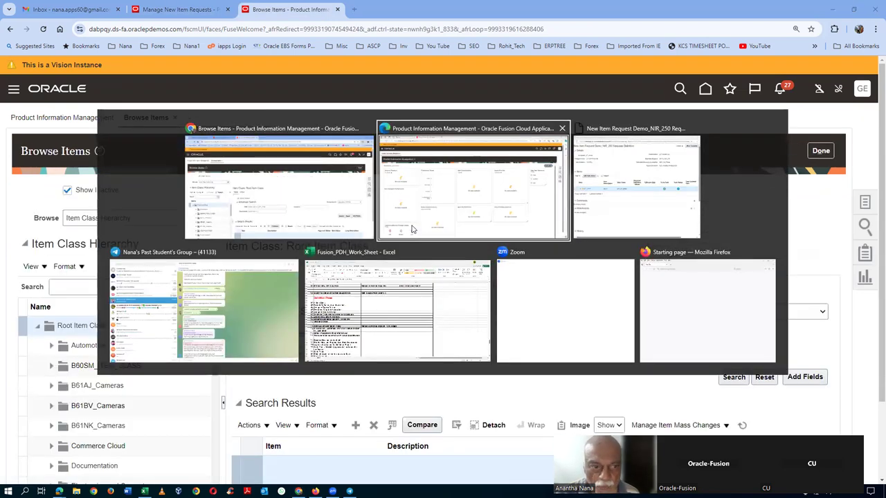
Step: Review the Excel notes' Definition Phase and Approval Using Approval Group steps, then return to Oracle
key(alt+Tab)
key(alt+Tab)
key(alt+Tab)
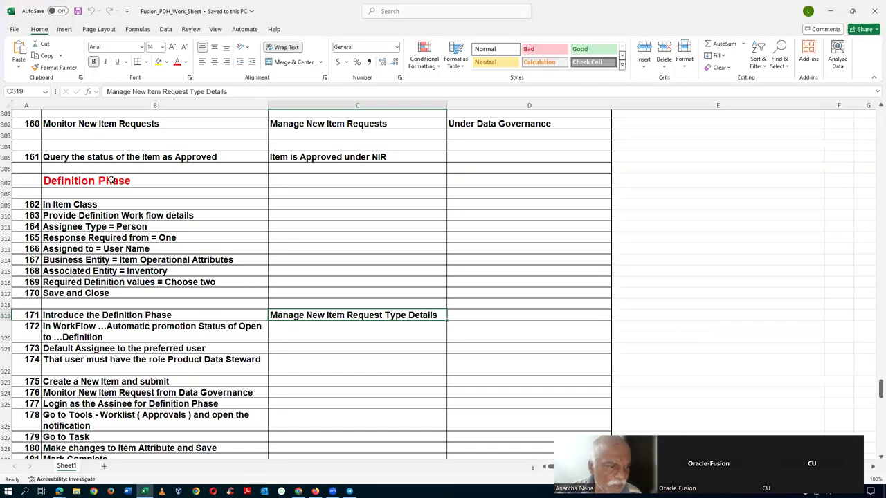
click(110, 181)
scroll(174, 272, down, 6)
scroll(174, 272, down, 2)
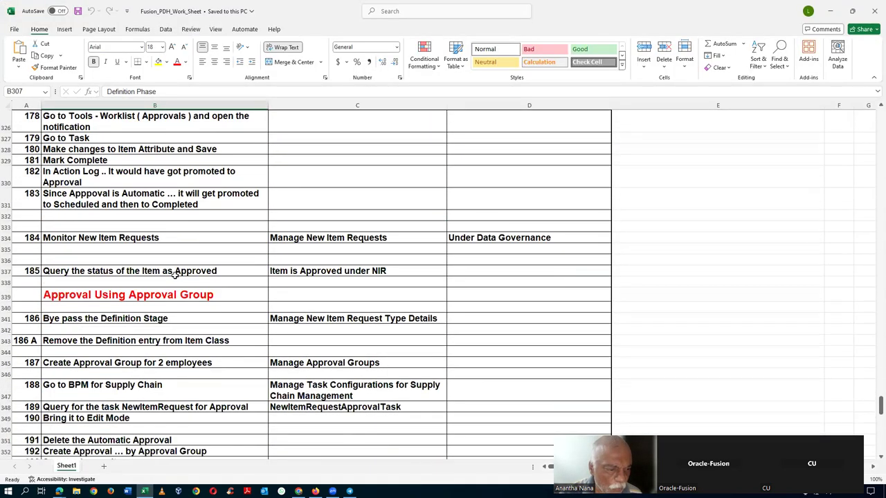
click(85, 297)
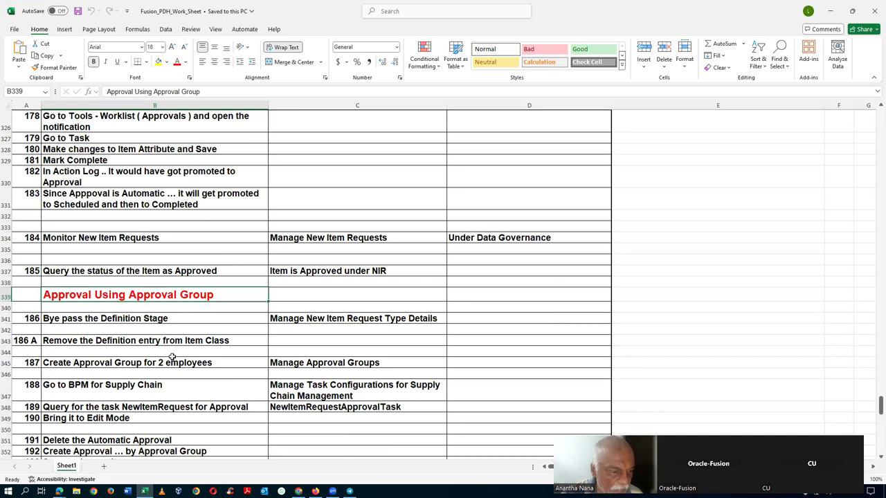
scroll(173, 358, down, 3)
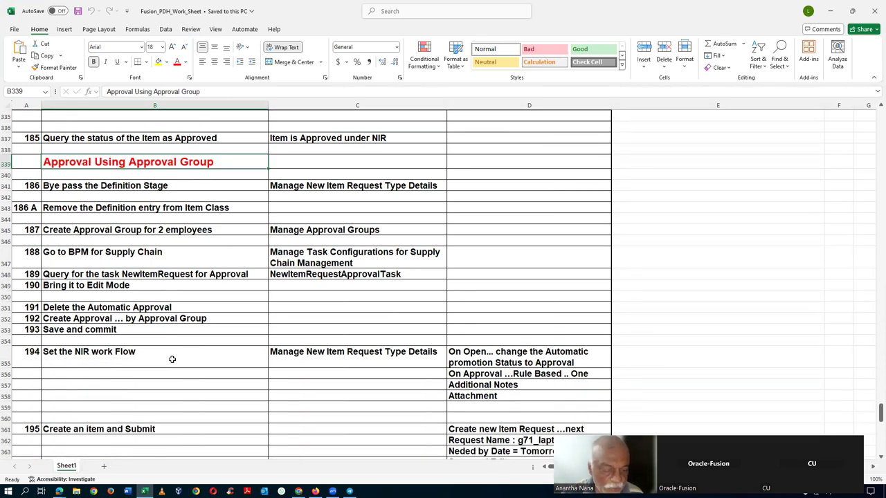
key(alt+Tab)
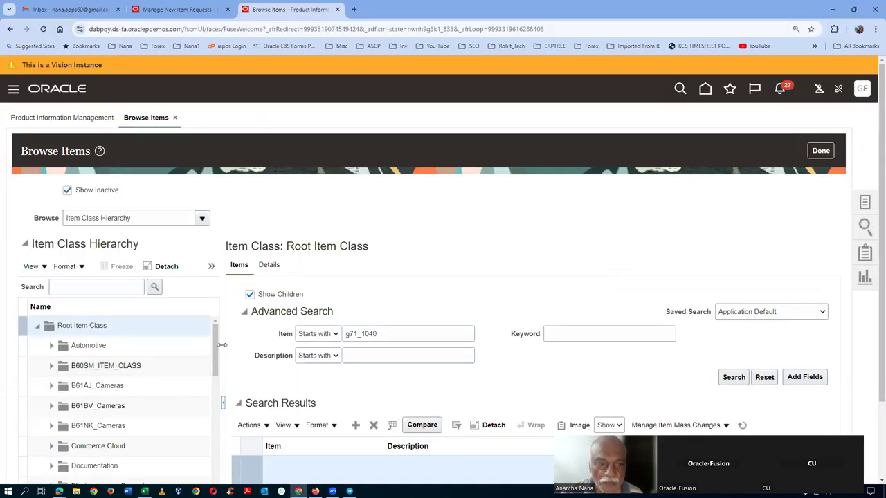
Step: Leave Browse Items and go to Setup and Maintenance
click(820, 151)
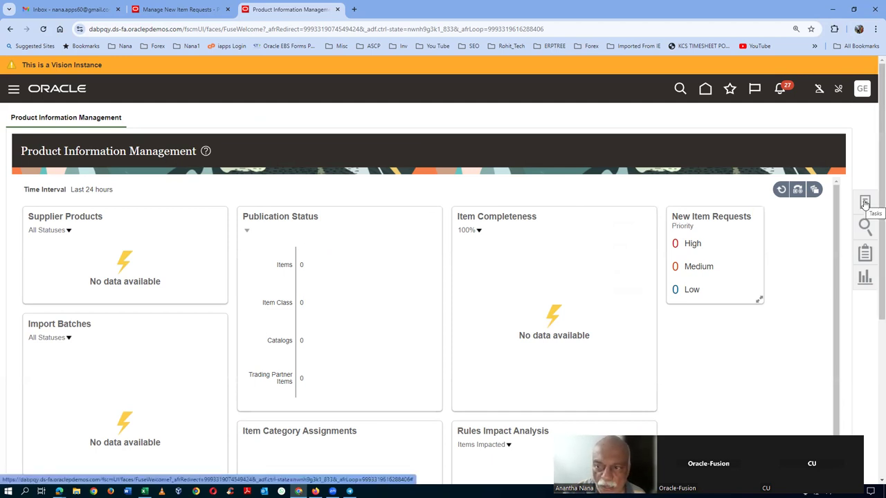
click(862, 89)
click(656, 261)
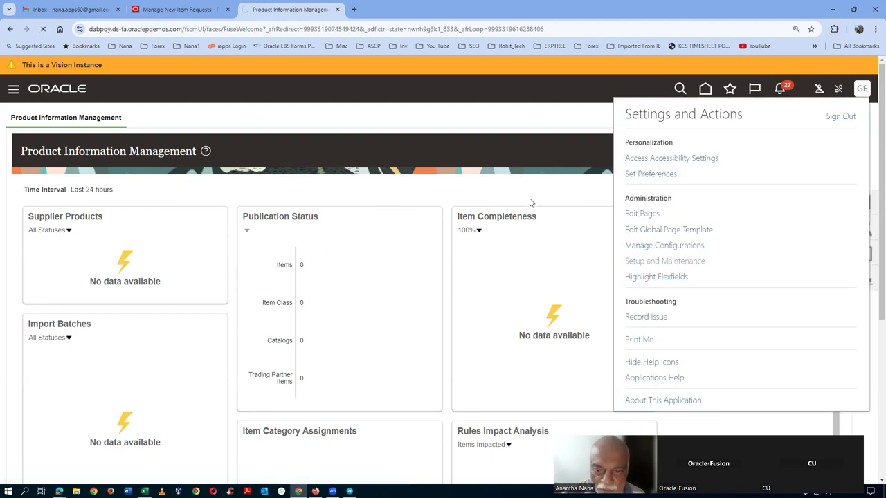
Step: Search setup tasks for man%it and open Manage Item Classes
click(864, 242)
click(759, 247)
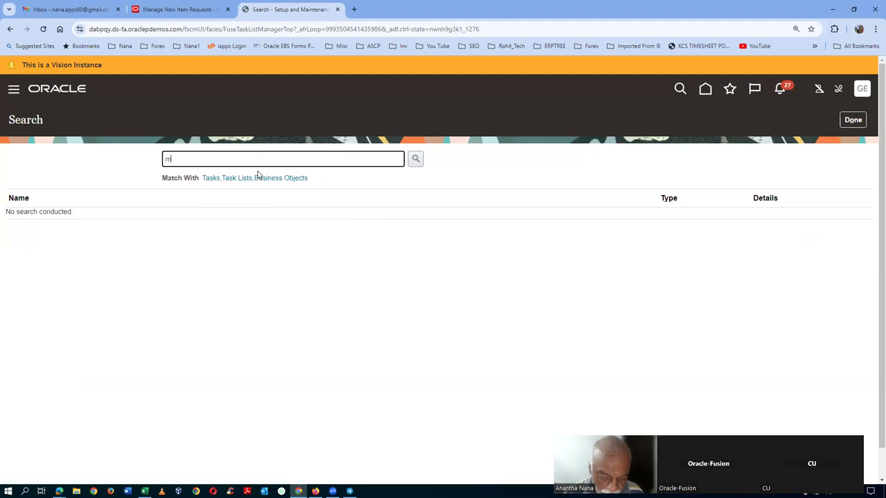
text(man%item%class%)
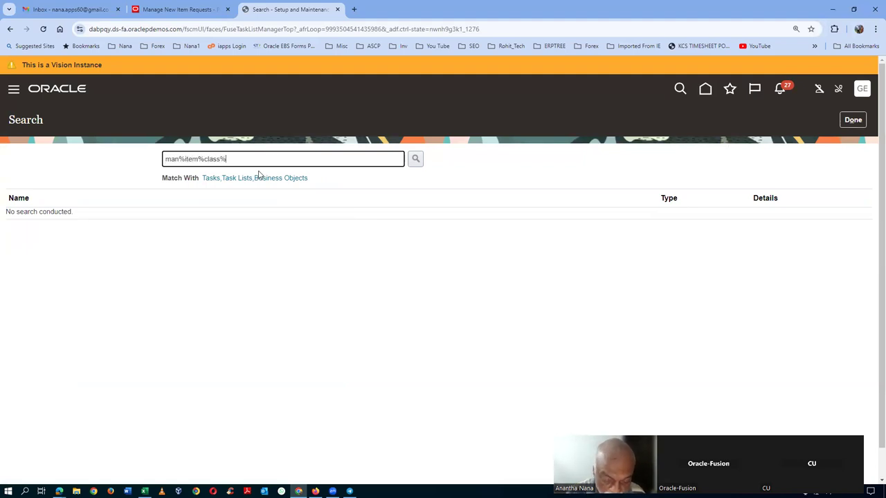
key(Return)
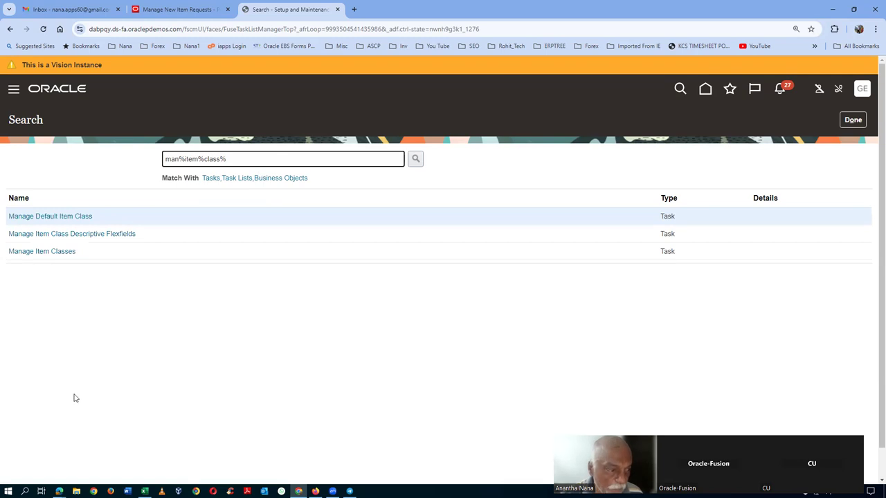
click(45, 252)
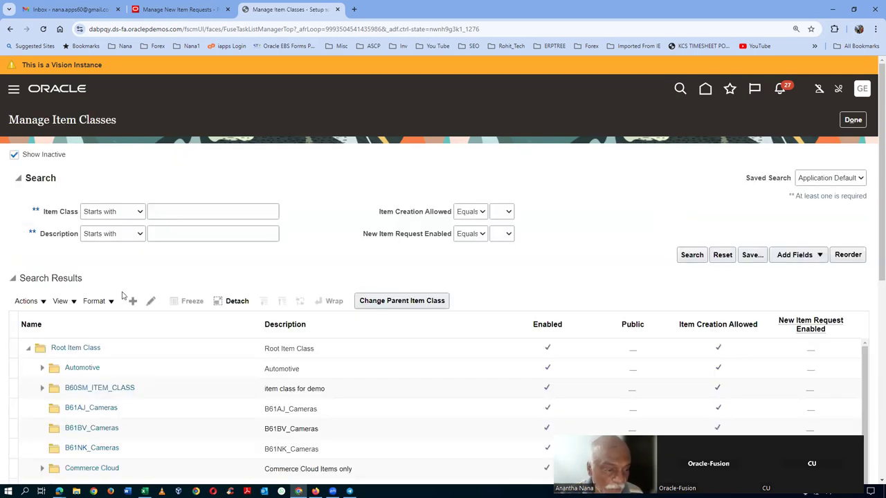
Step: Look up item classes starting with g71 and select g71_i5_laptop
click(184, 216)
text(g71)
key(Tab)
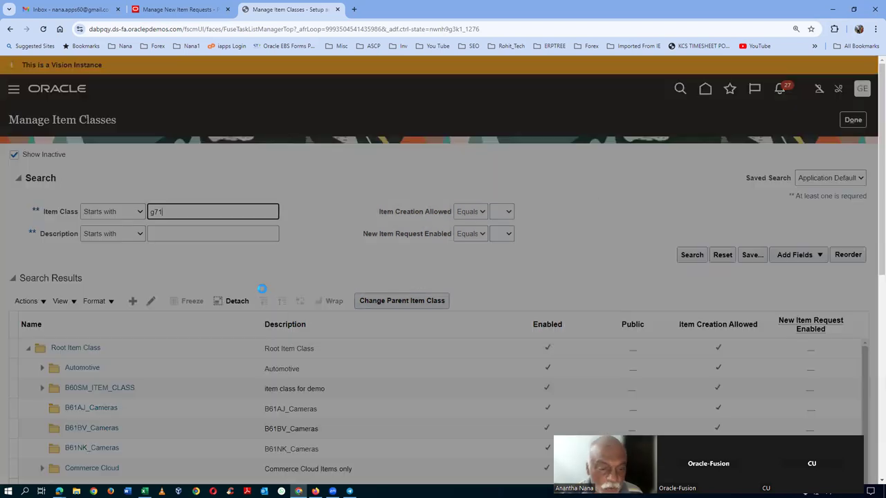
click(305, 285)
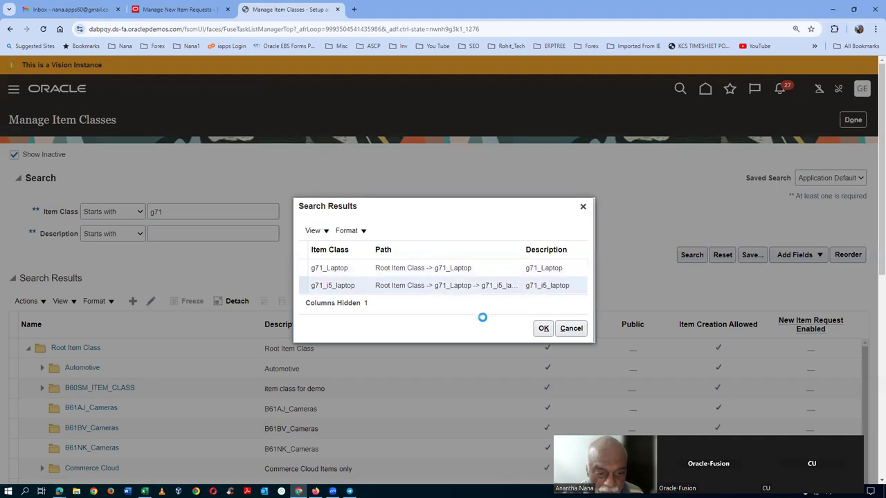
click(543, 329)
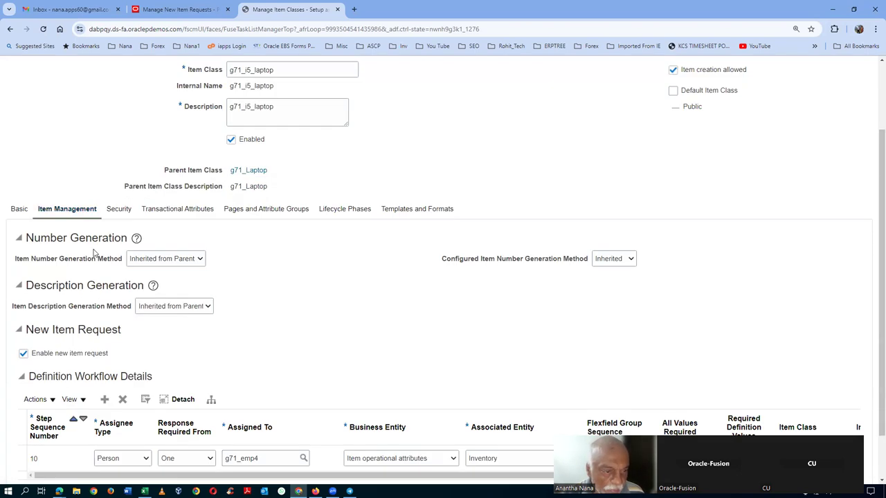
scroll(95, 256, down, 2)
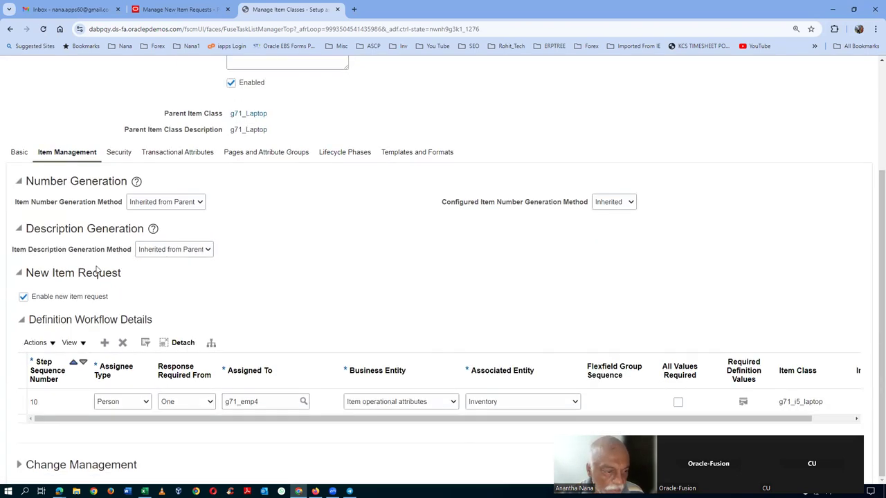
Step: Search g71 users for the workflow assignee, close the lookup unchanged, and cancel the item class
click(301, 402)
click(326, 233)
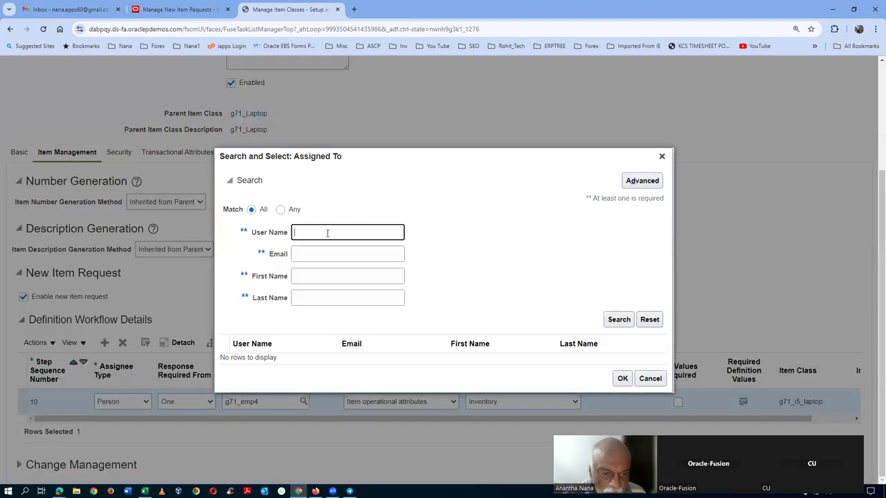
text(g71)
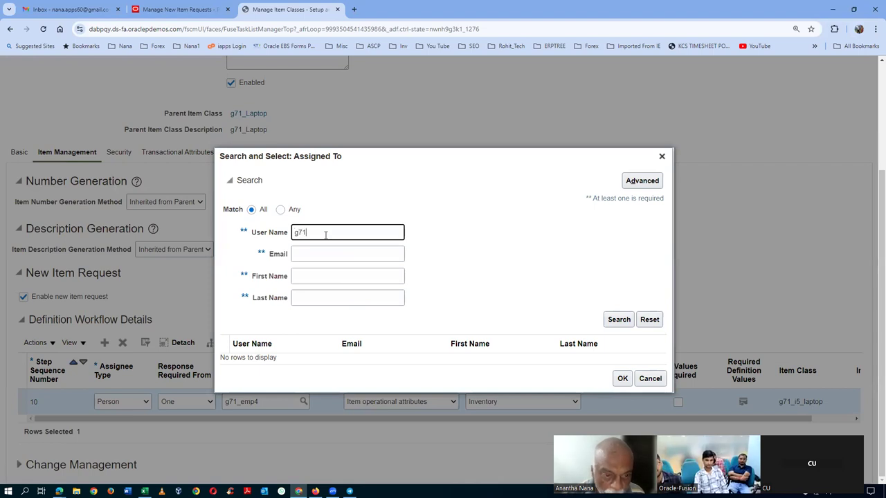
click(622, 322)
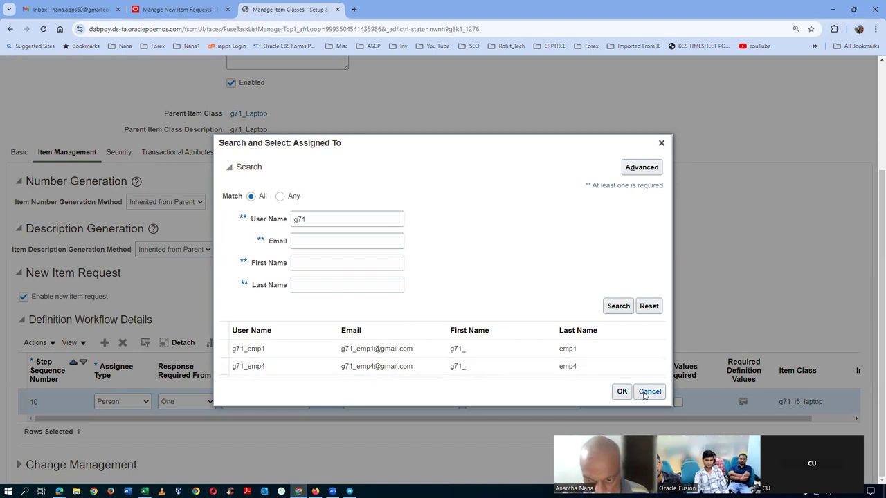
click(621, 392)
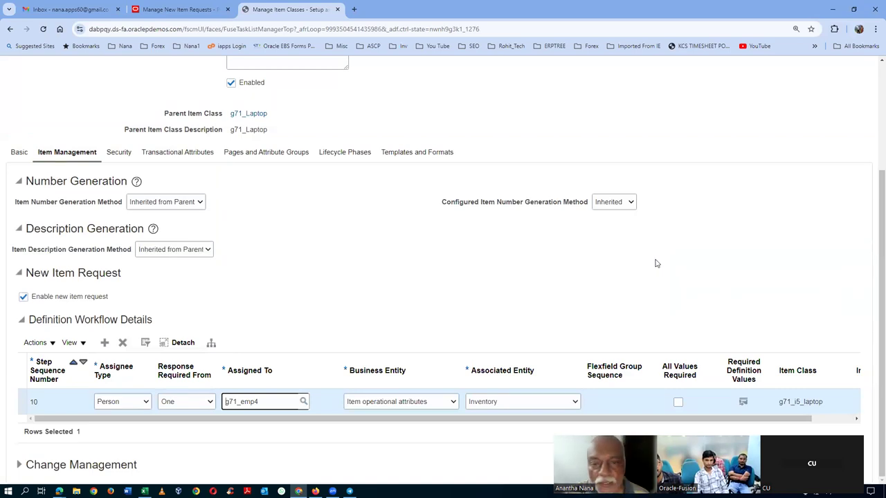
scroll(657, 263, up, 3)
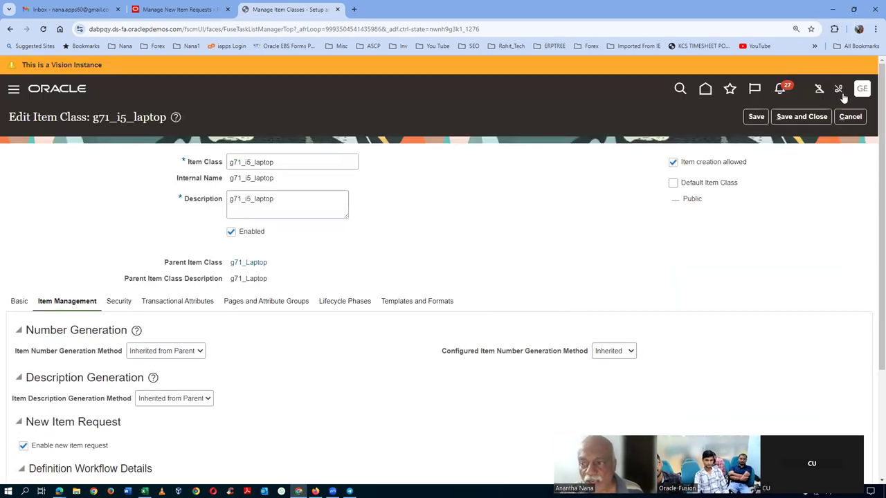
click(852, 117)
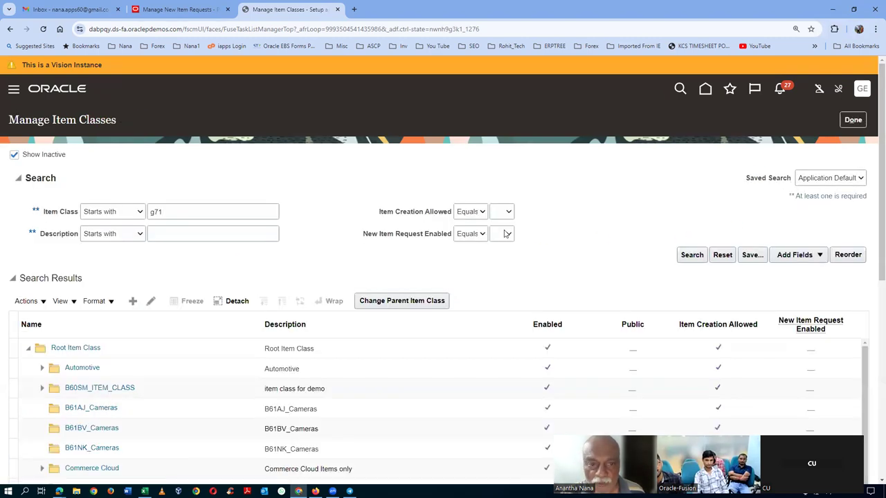
Step: Search tasks for man%app%group%, open Manage Approval Groups, and start a new approval group
click(853, 120)
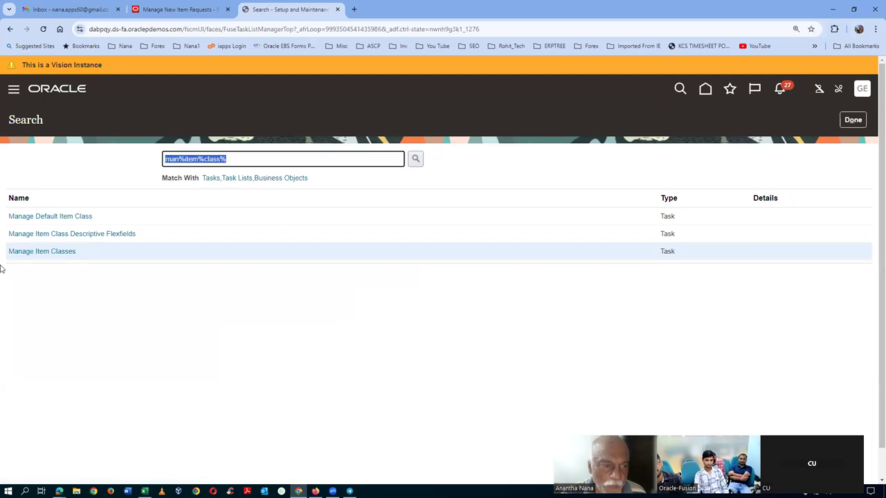
text(man%app%group%)
key(Return)
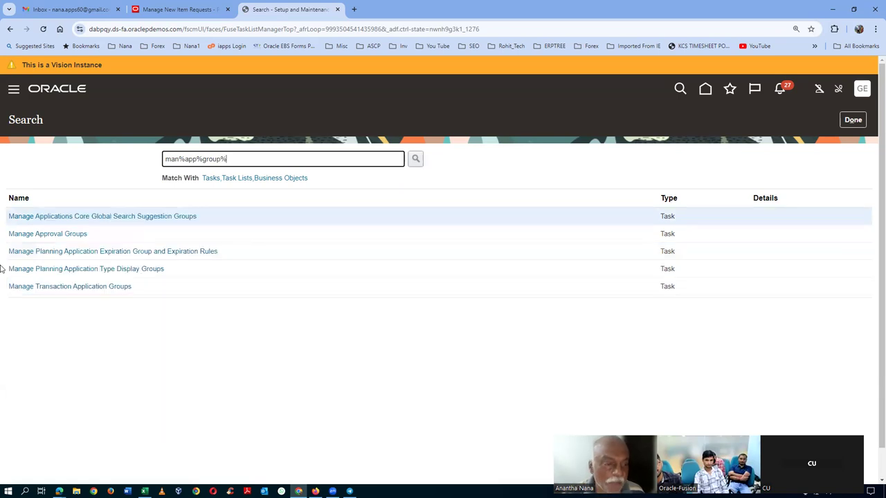
click(27, 234)
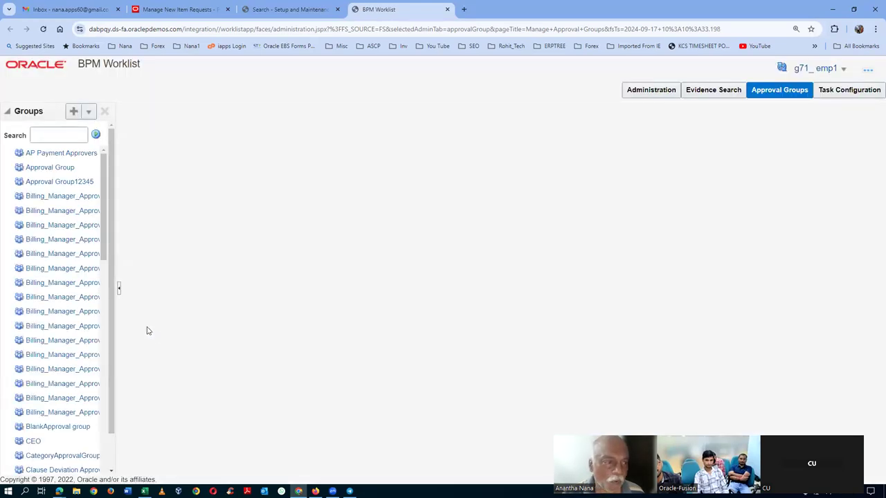
click(74, 111)
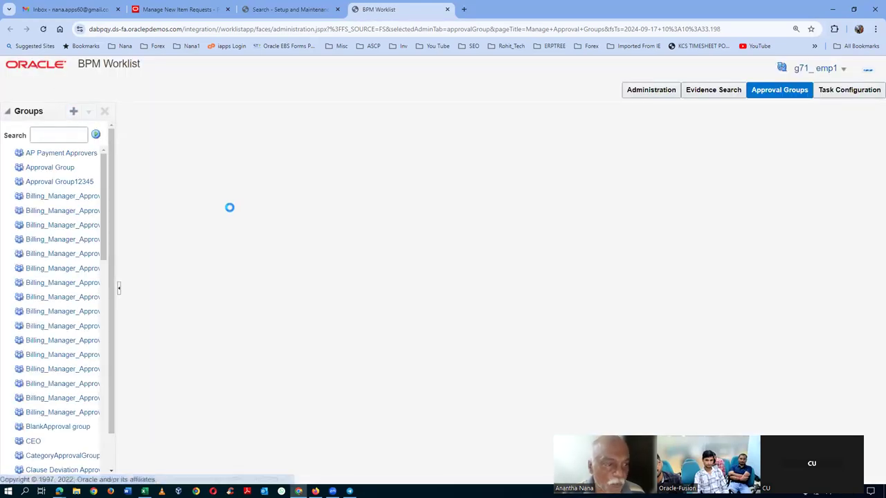
Step: Name the new approval group g71_app_grp_1 and add its first member, g71_emp2
double_click(200, 136)
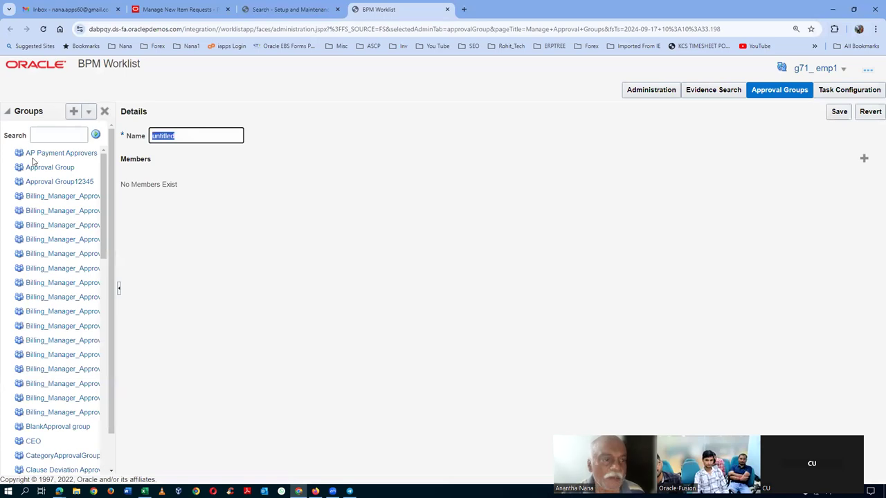
text(g71_)
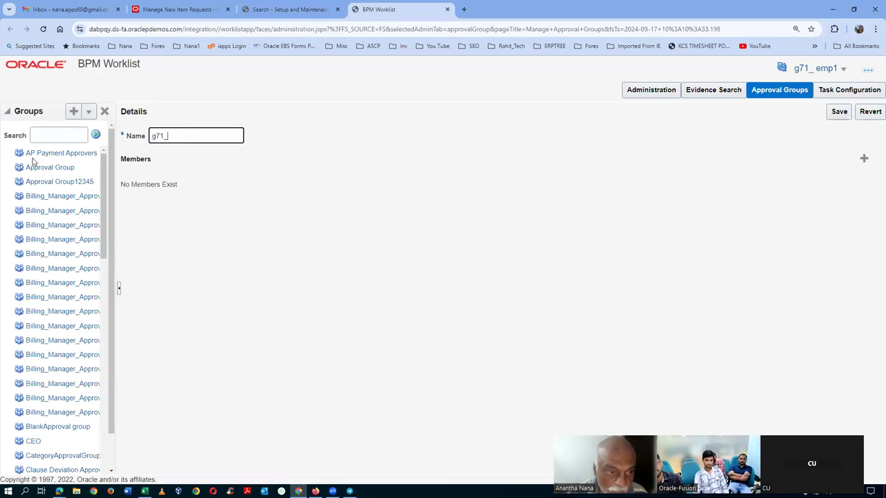
text(app_grp_1)
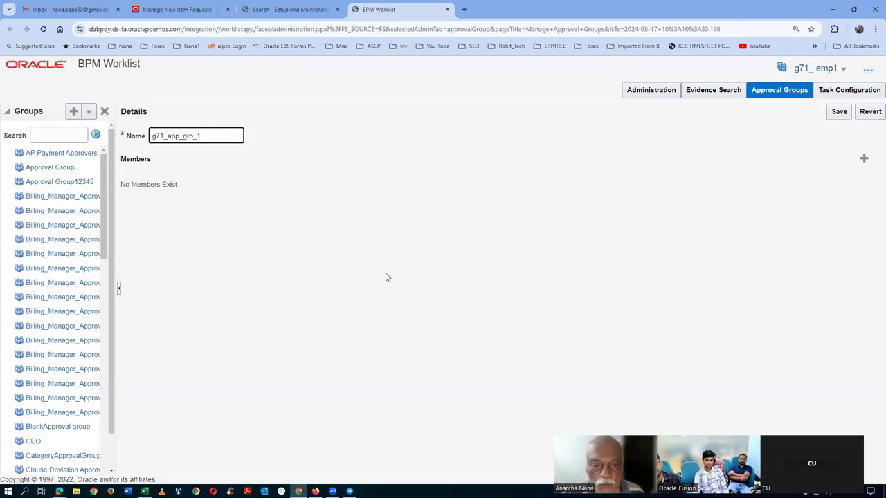
click(864, 158)
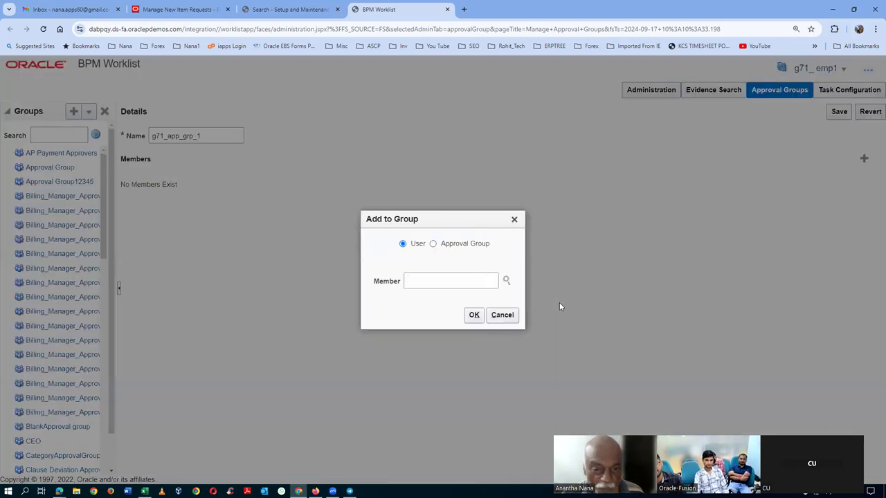
click(445, 284)
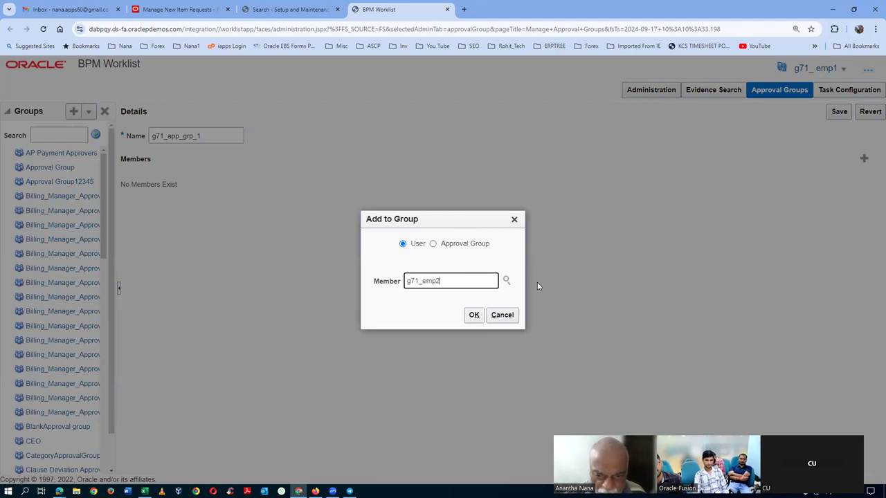
click(473, 317)
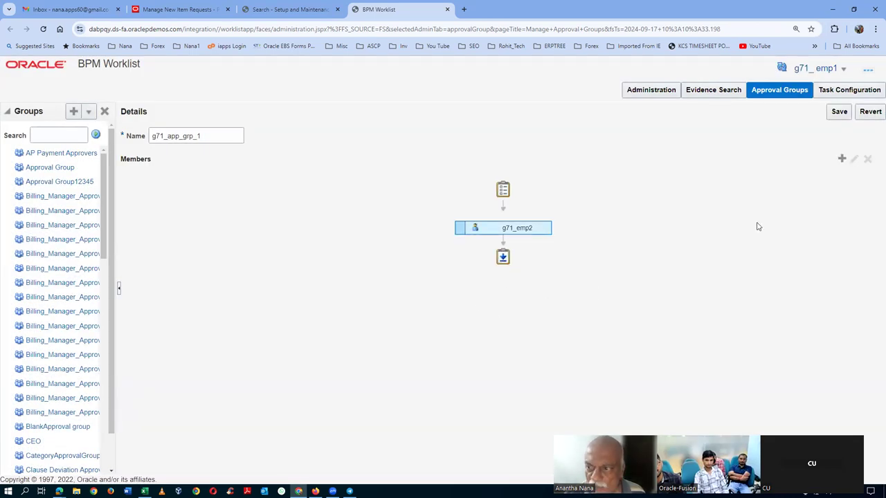
Step: Try adding g71_emp3 as the second member; it is rejected as an invalid user, so cancel
click(841, 159)
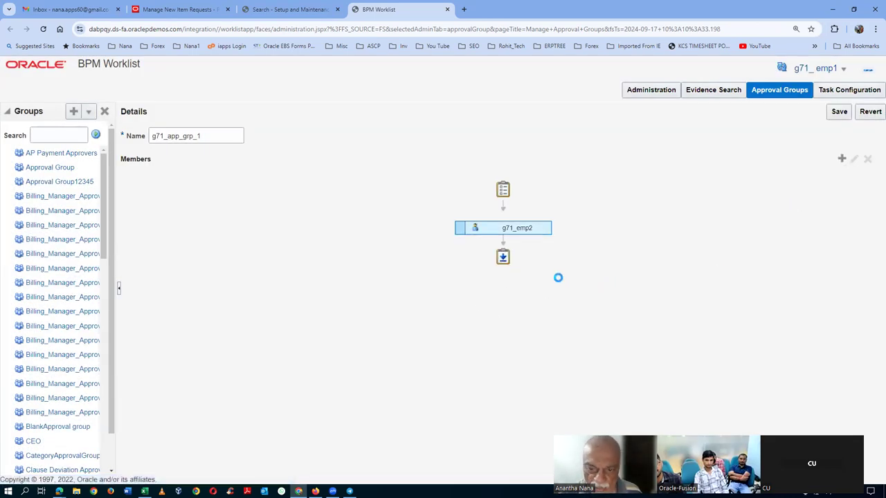
click(434, 279)
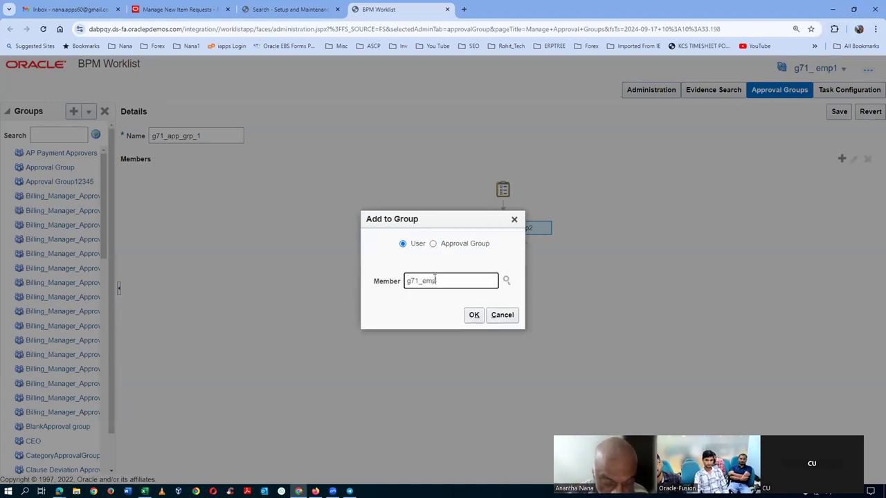
text(g71_emp3)
click(474, 315)
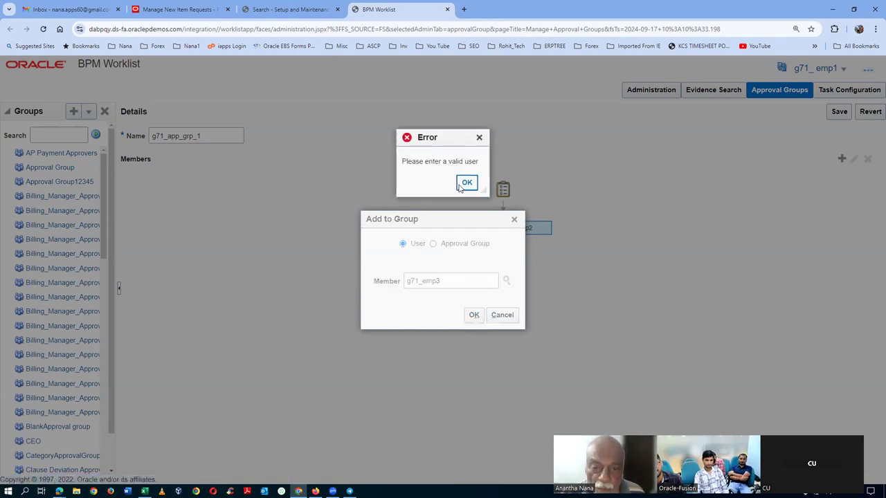
click(466, 182)
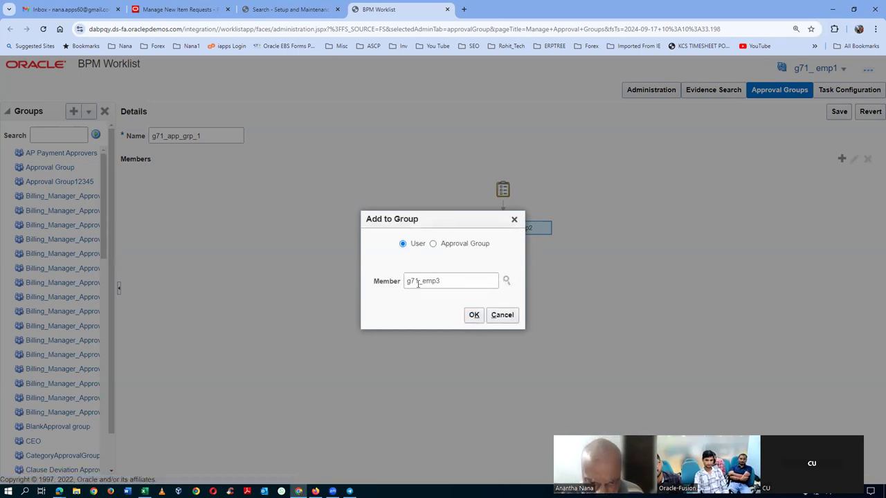
click(452, 281)
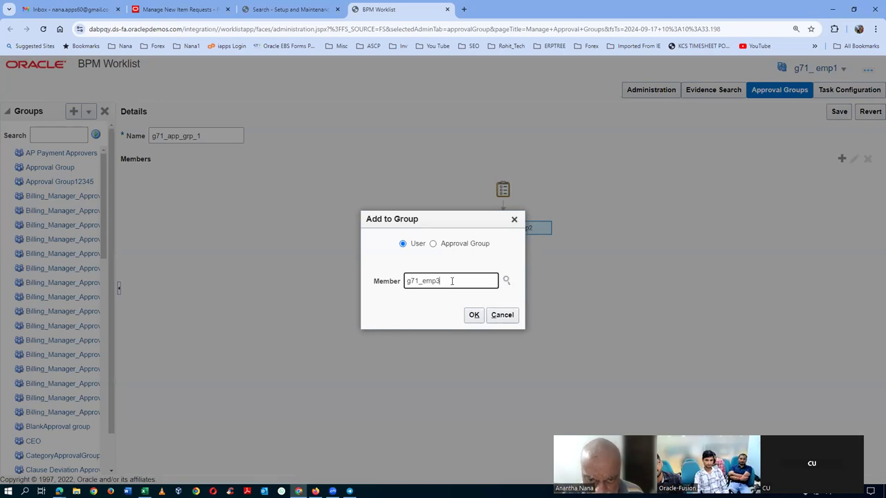
click(474, 314)
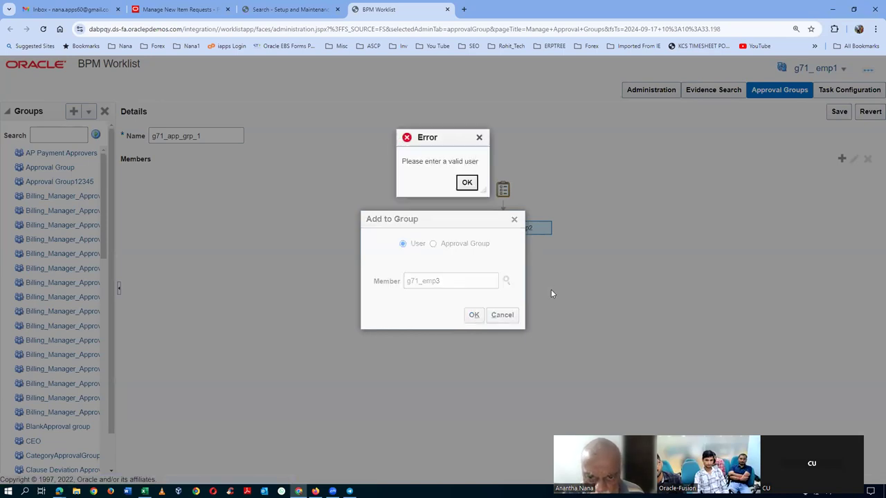
click(467, 183)
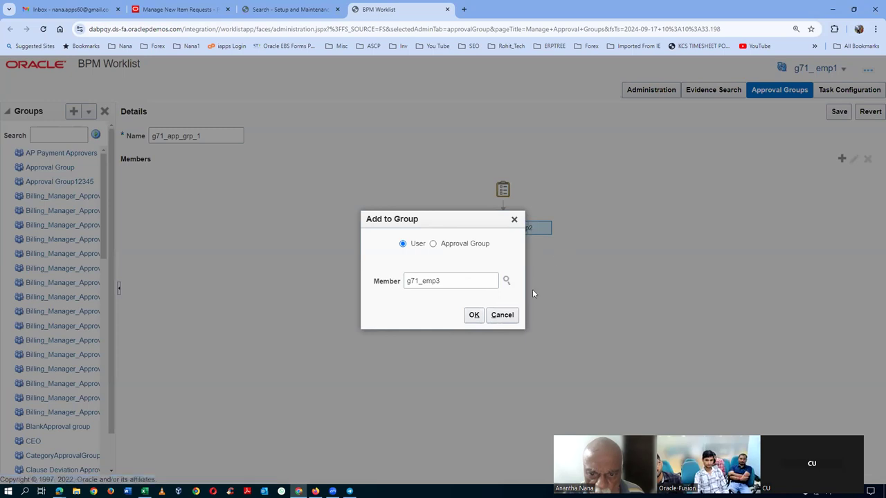
click(502, 316)
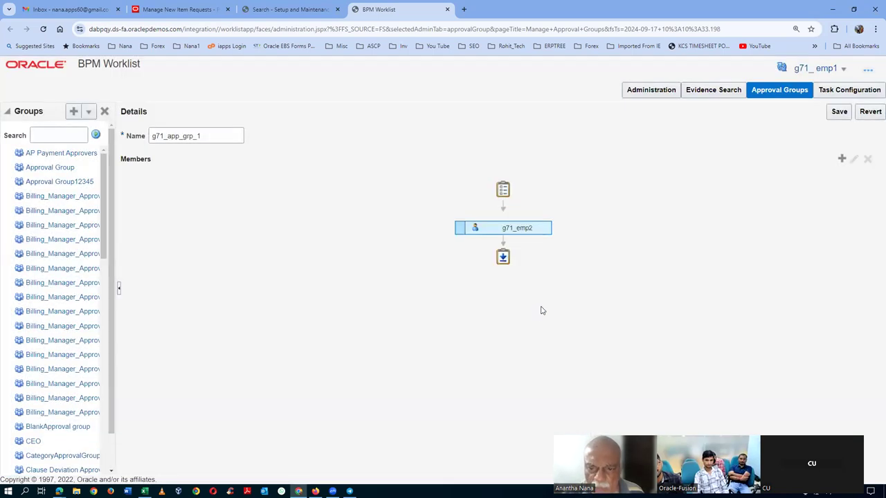
Step: Retry entering the second member, dismiss the invalid user error, and clear the field
click(842, 159)
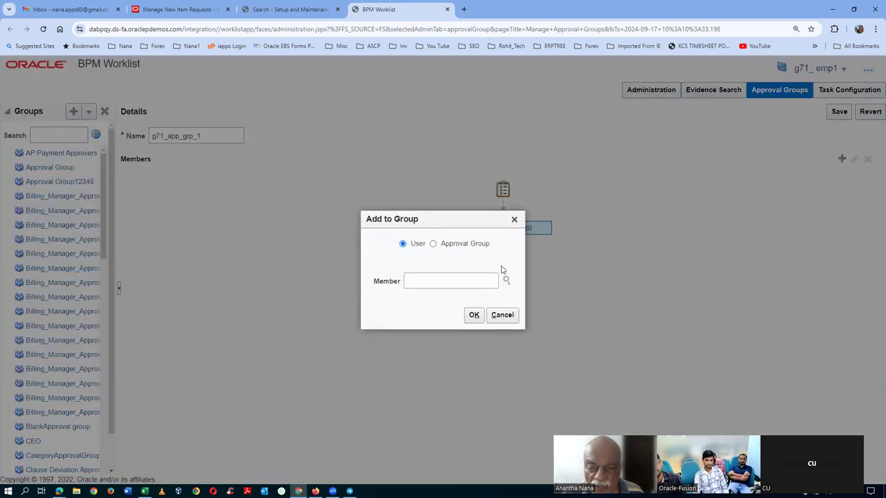
click(477, 284)
text(g71_emp3)
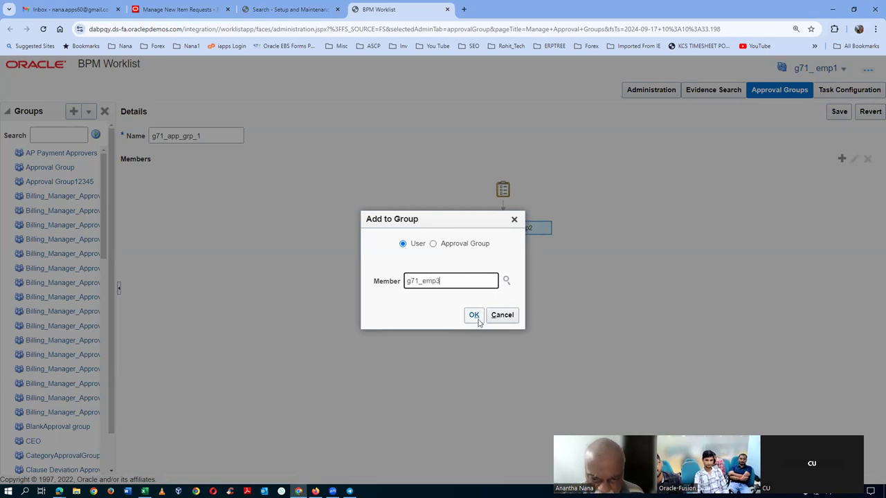
click(474, 315)
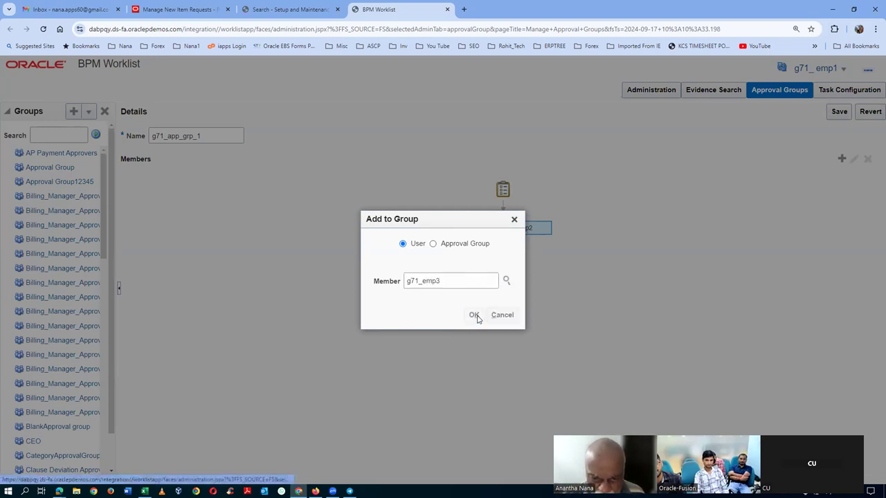
click(467, 182)
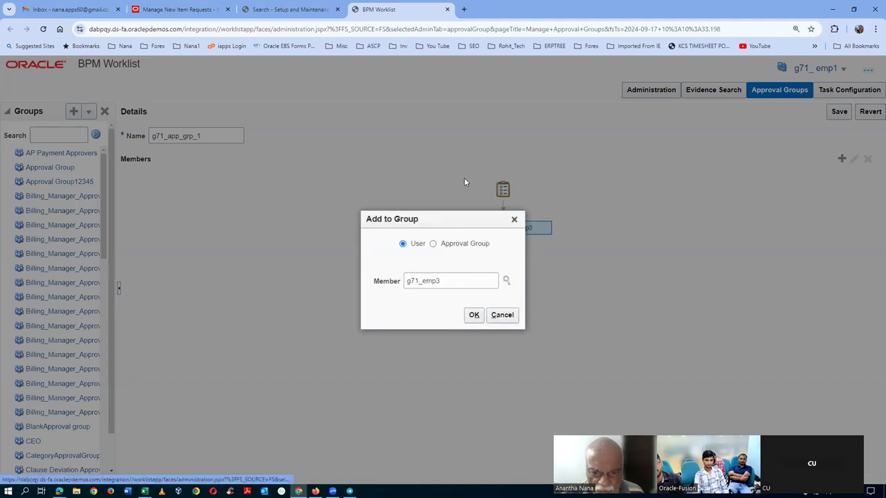
double_click(451, 279)
key(BackSpace)
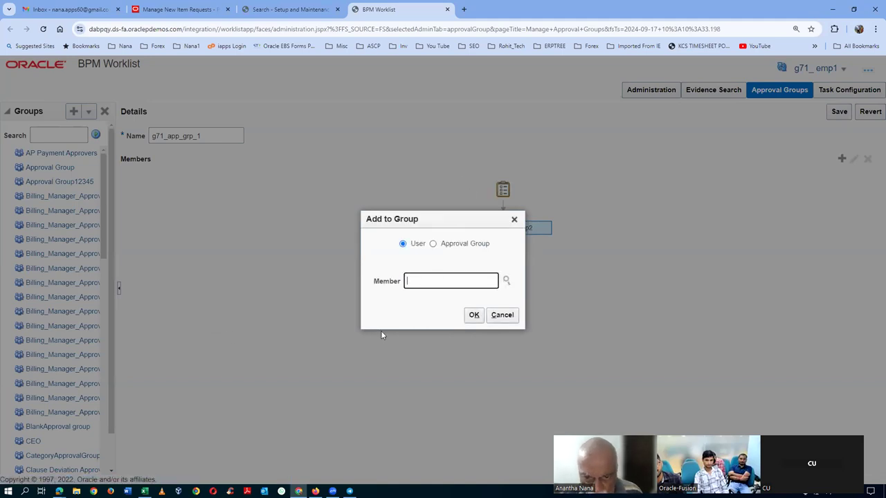
Step: Find g71_emp3 by last-name search 'em', add it as second member, and save the group
click(505, 282)
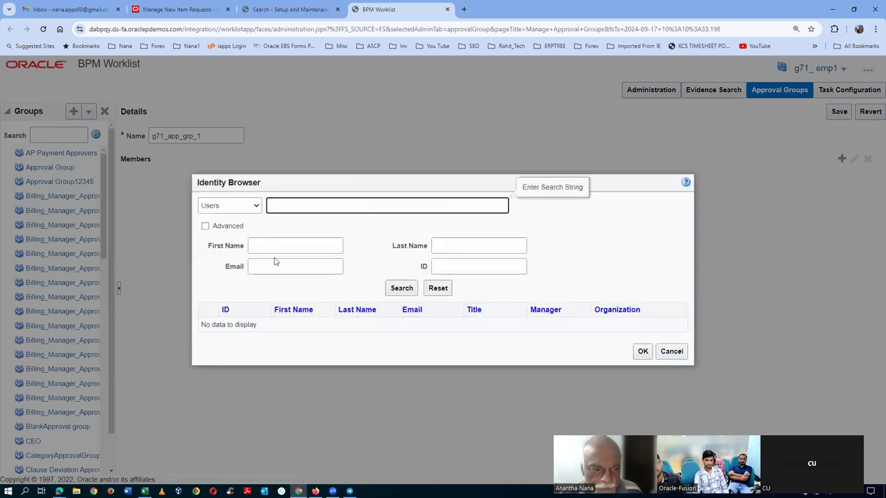
click(287, 248)
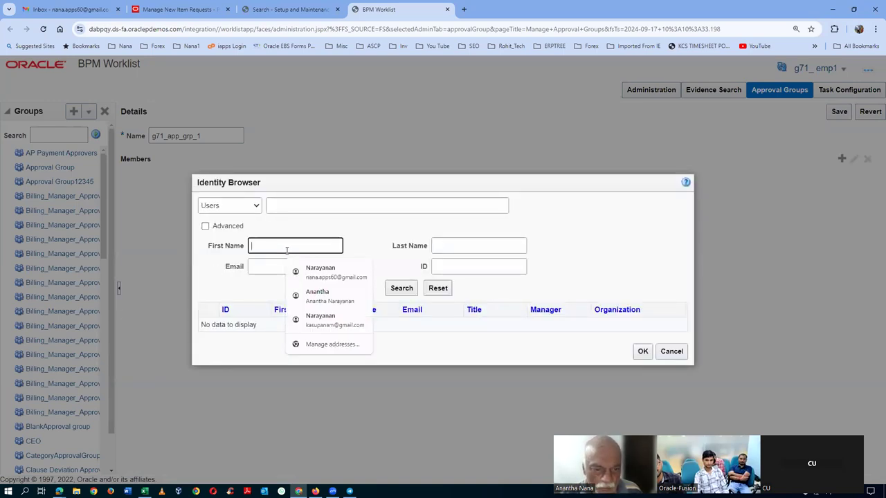
click(454, 251)
text(emp3)
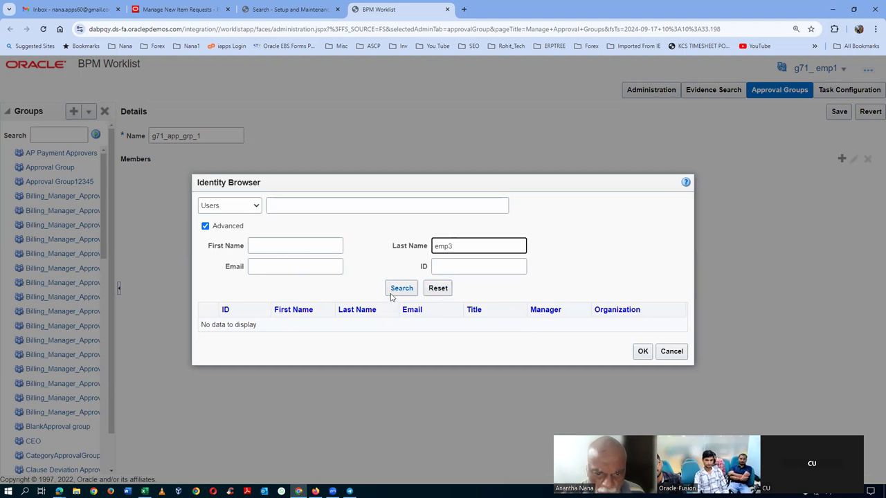
click(396, 293)
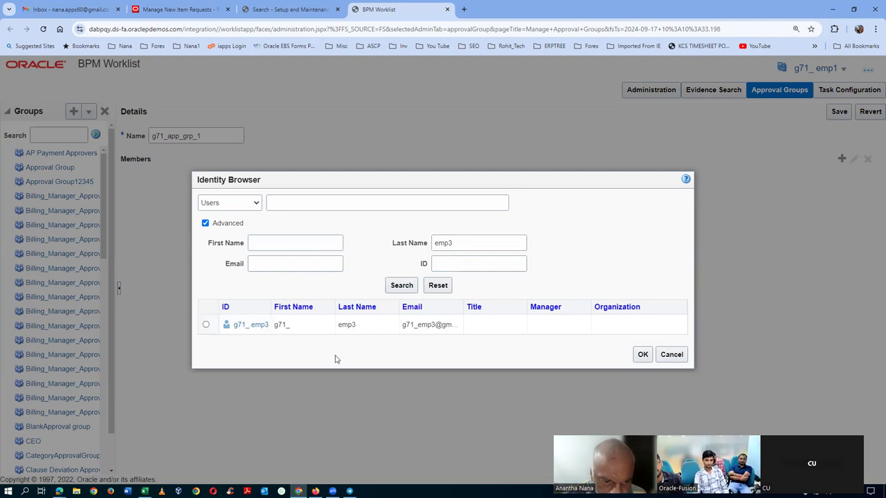
click(206, 325)
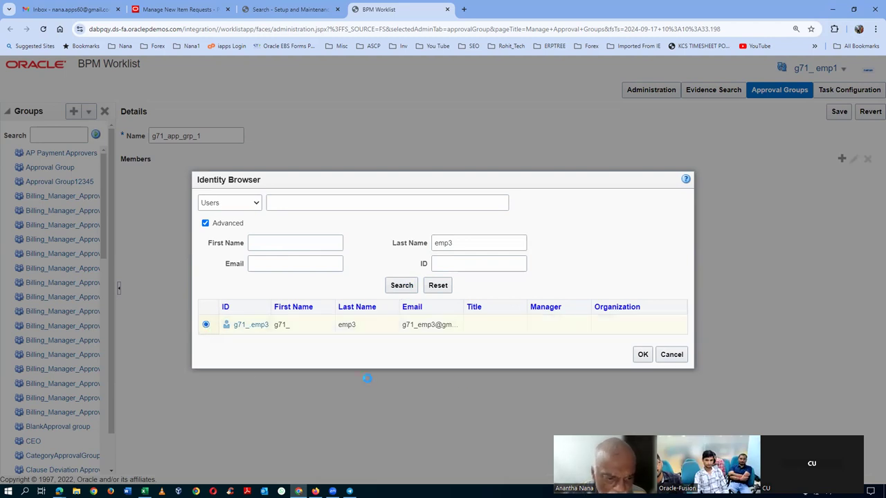
click(642, 354)
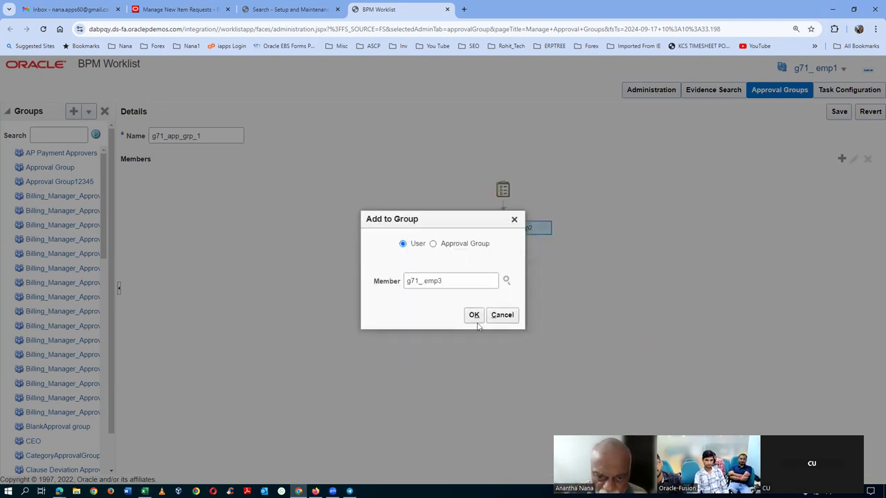
click(474, 316)
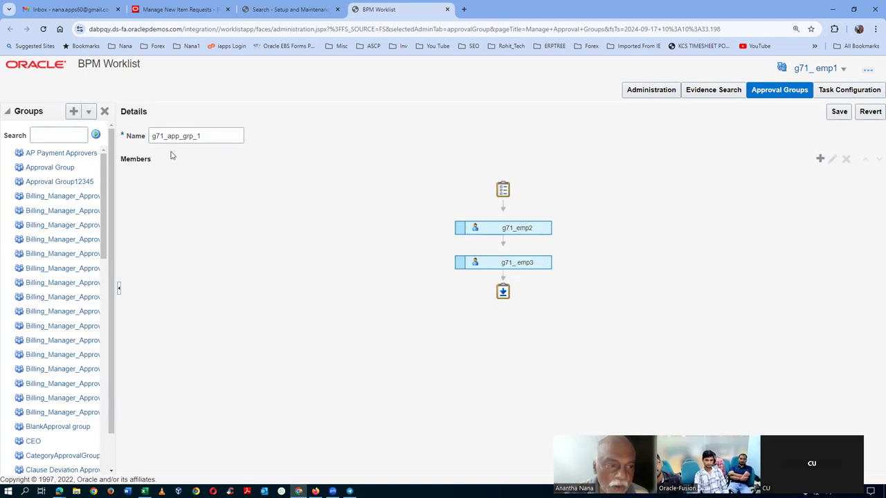
click(836, 113)
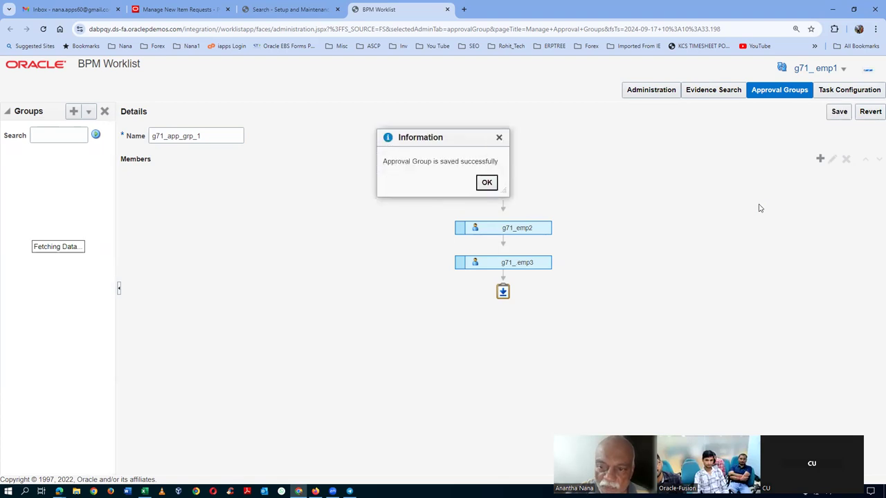
click(484, 183)
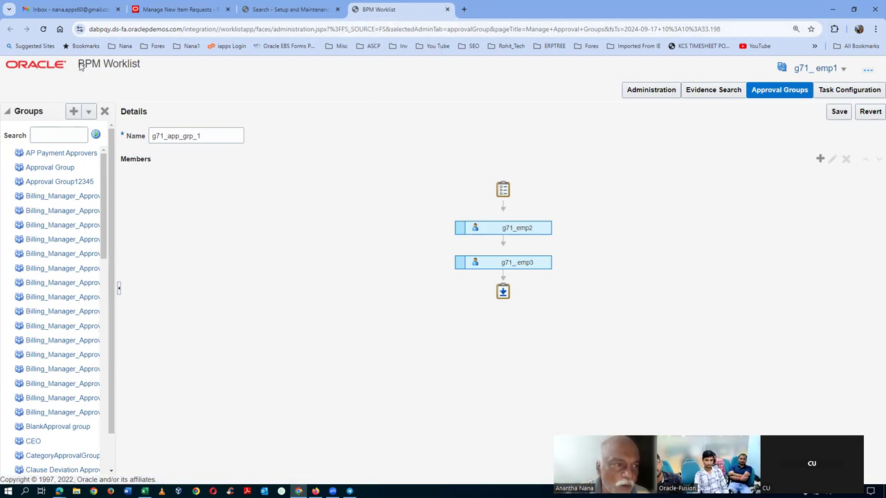
drag(82, 65, 148, 65)
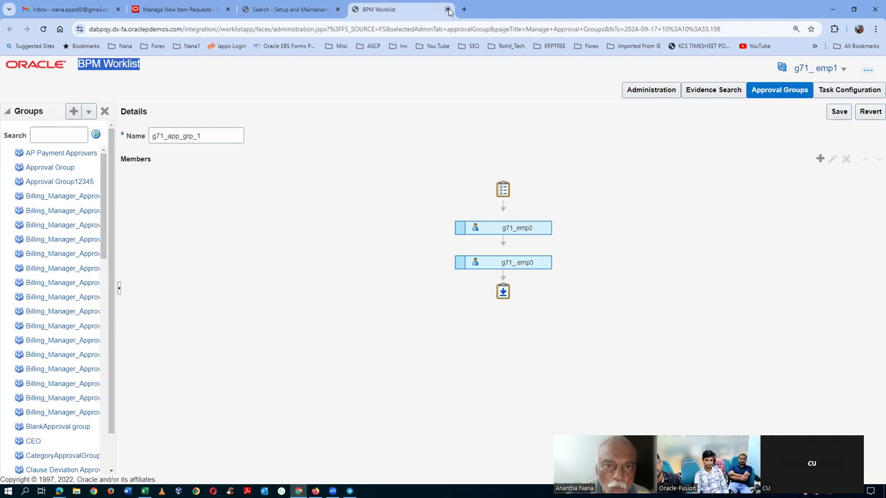
click(448, 10)
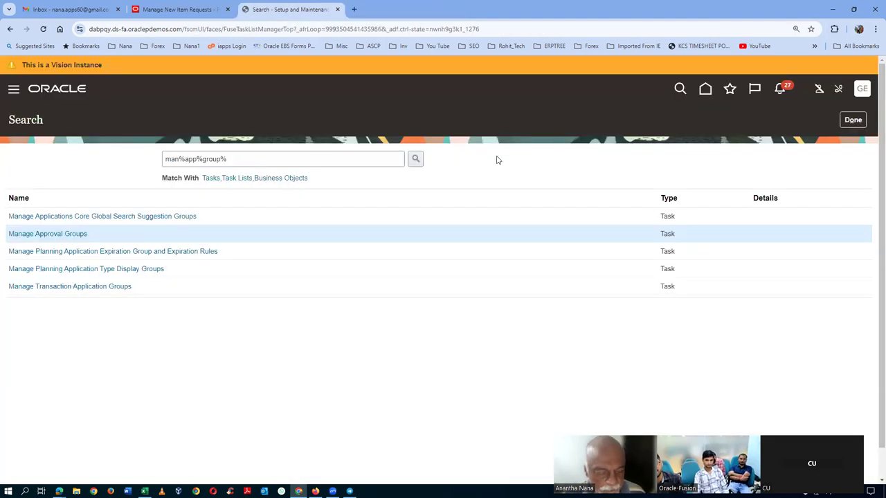
key(alt+Tab)
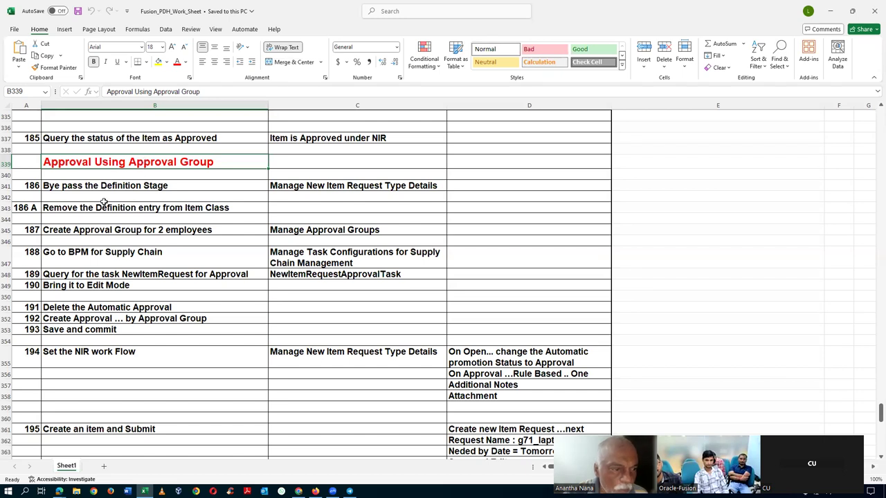
click(63, 188)
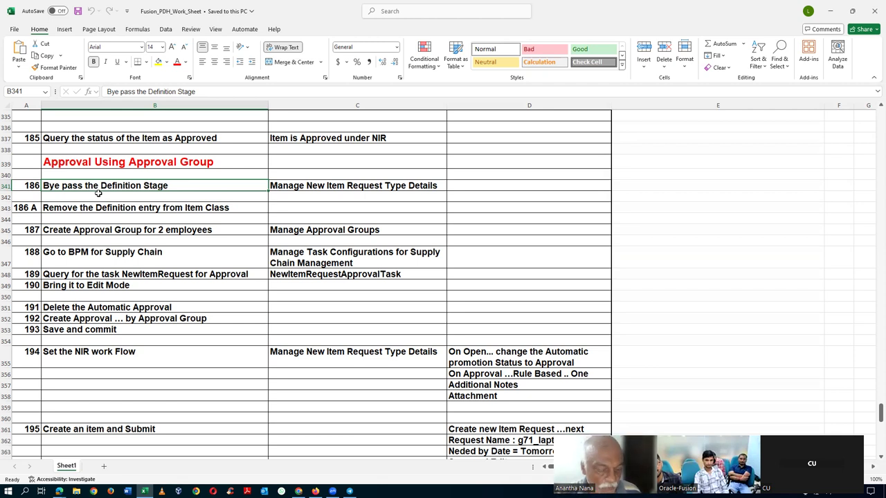
key(alt+Tab)
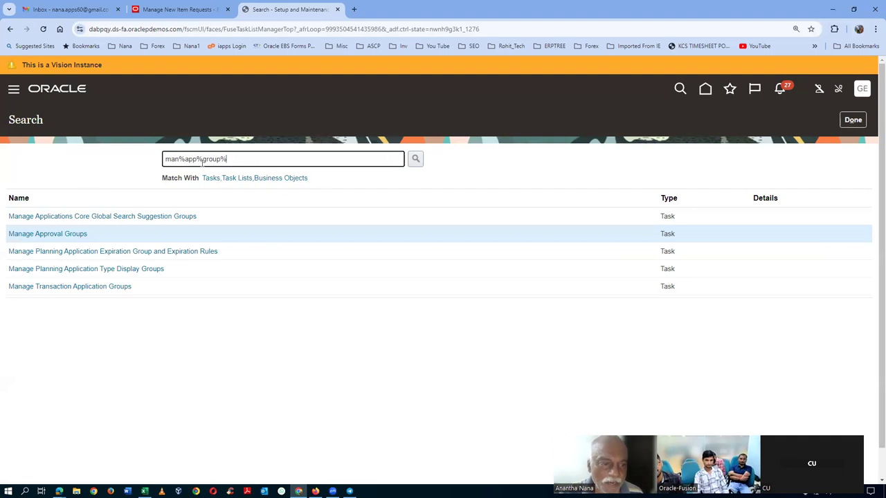
Step: Search tasks for man%item%class%, open Manage Item Classes, and select item class g71_i5_laptop
triple_click(202, 161)
text(man%item%)
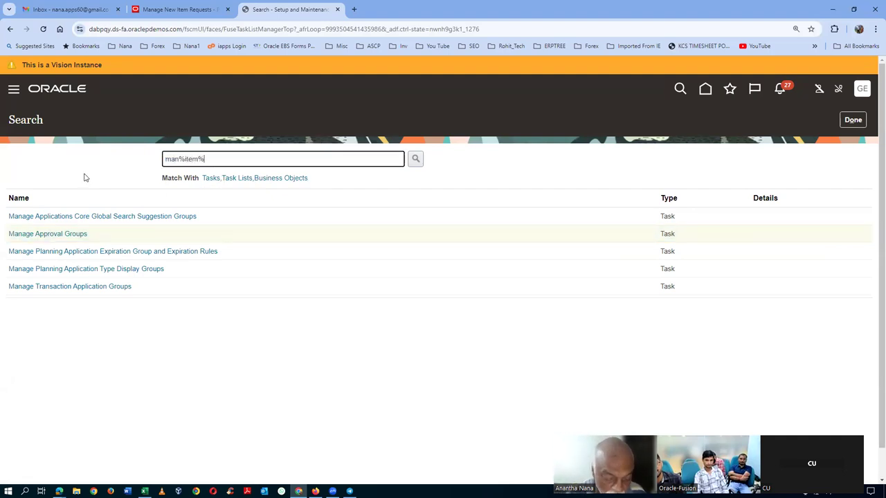
text(class%)
key(Return)
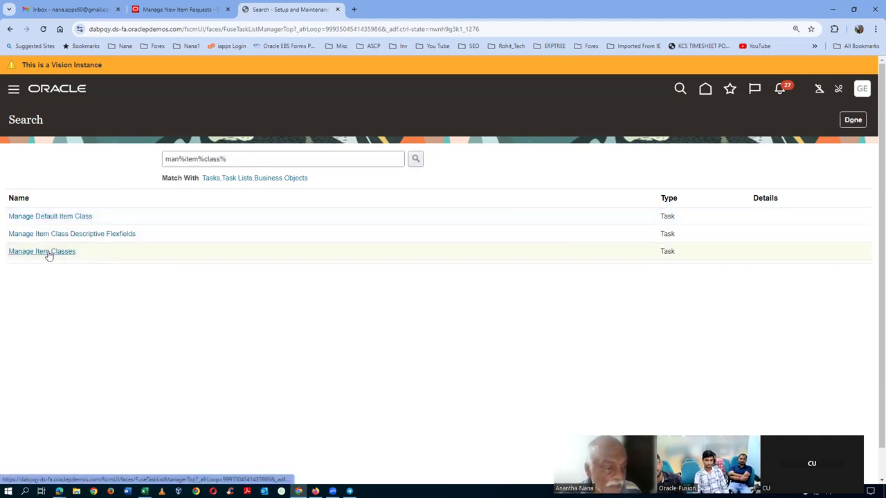
click(46, 252)
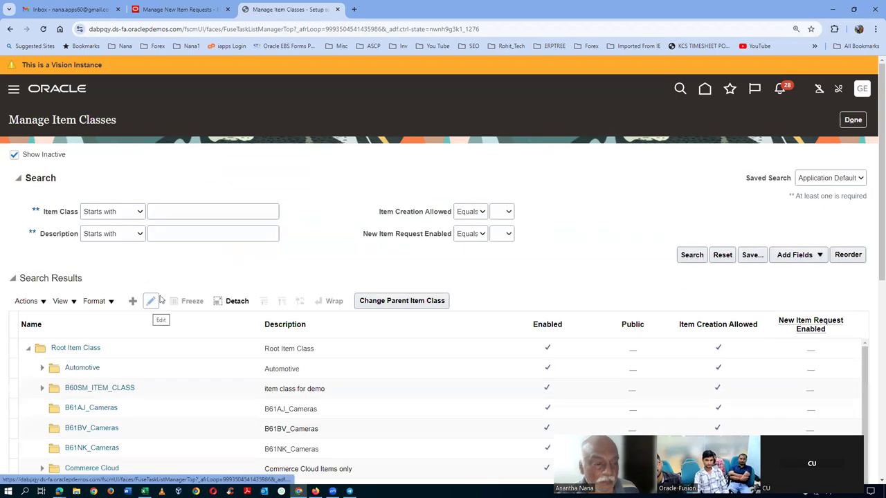
click(181, 213)
text(g)
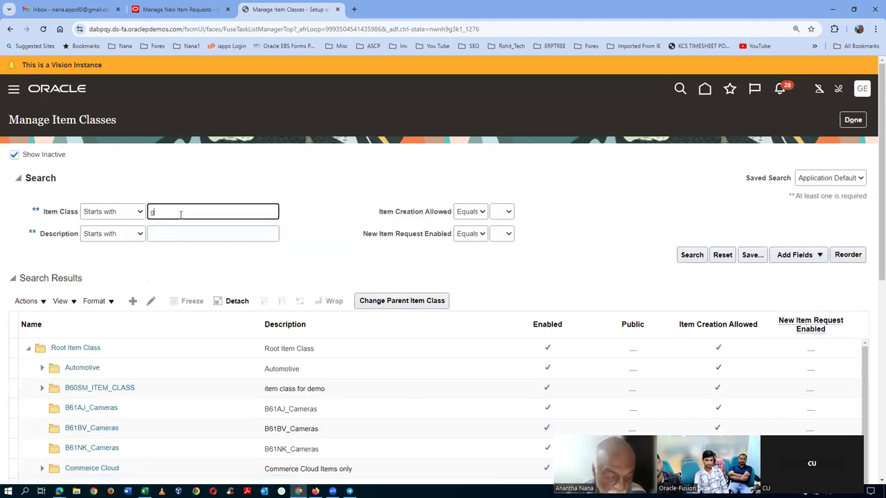
text(71)
key(Tab)
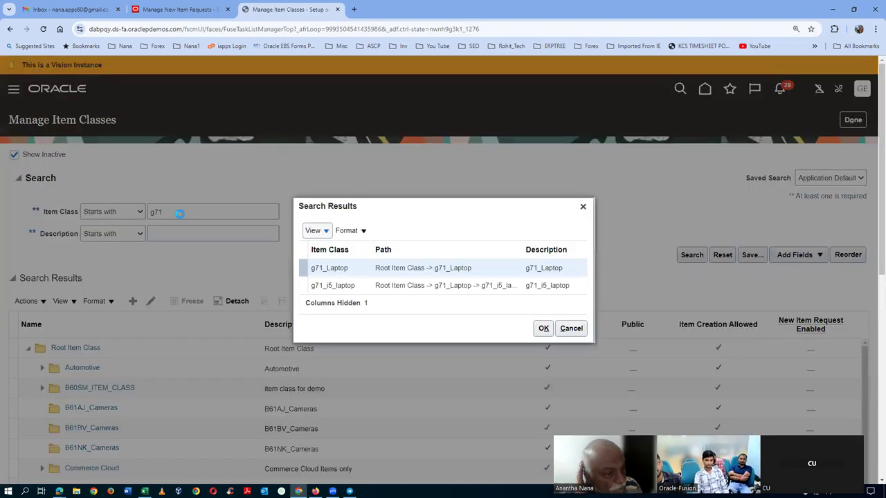
click(305, 284)
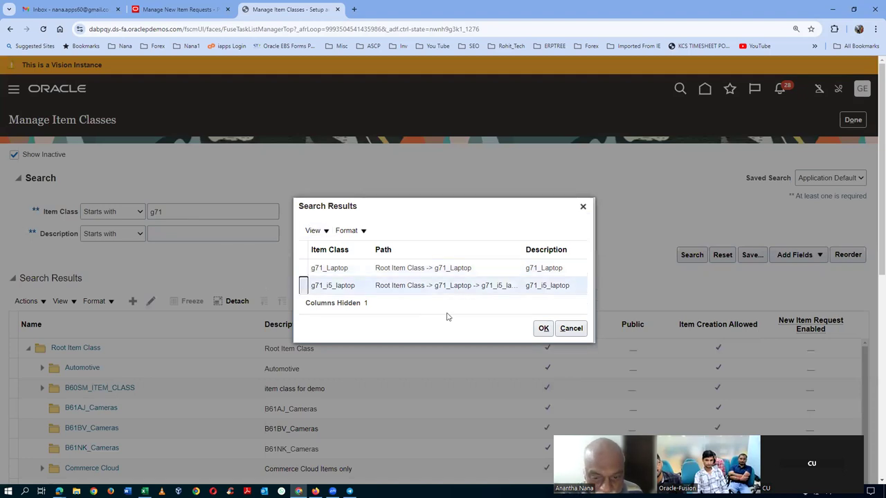
click(544, 329)
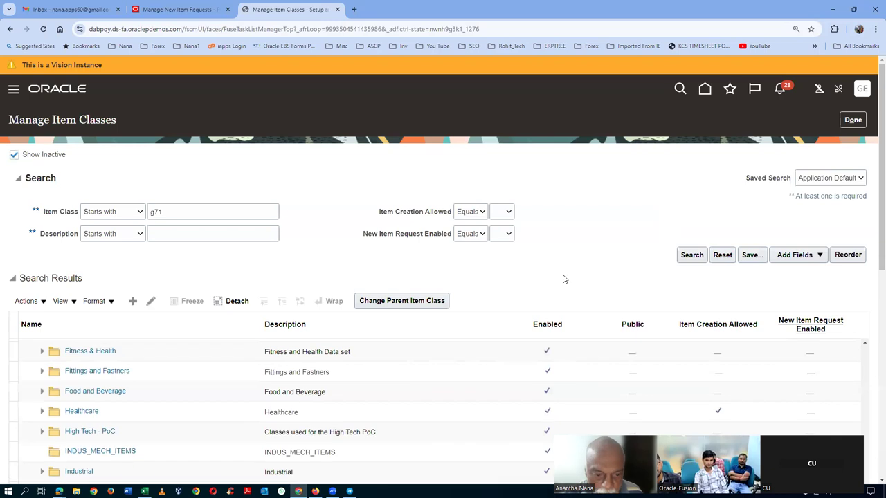
Step: Edit g71_i5_laptop, review its Item Management settings, and cancel without saving
click(216, 295)
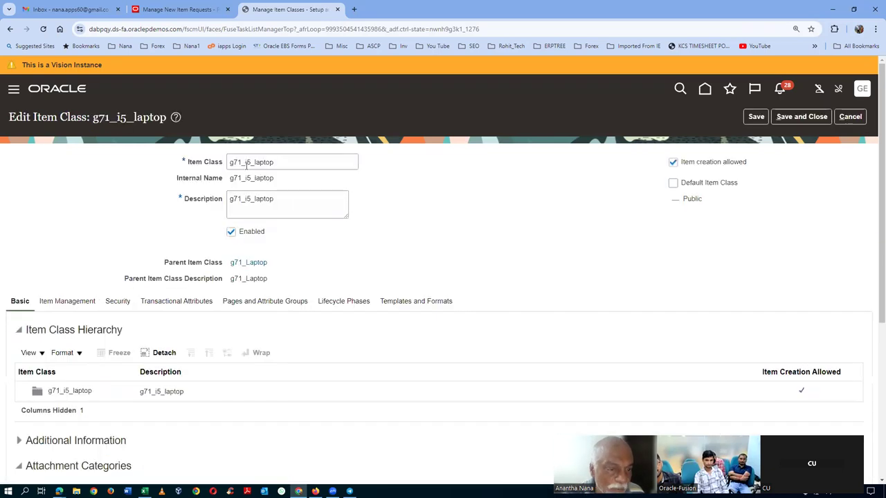
drag(242, 164, 284, 165)
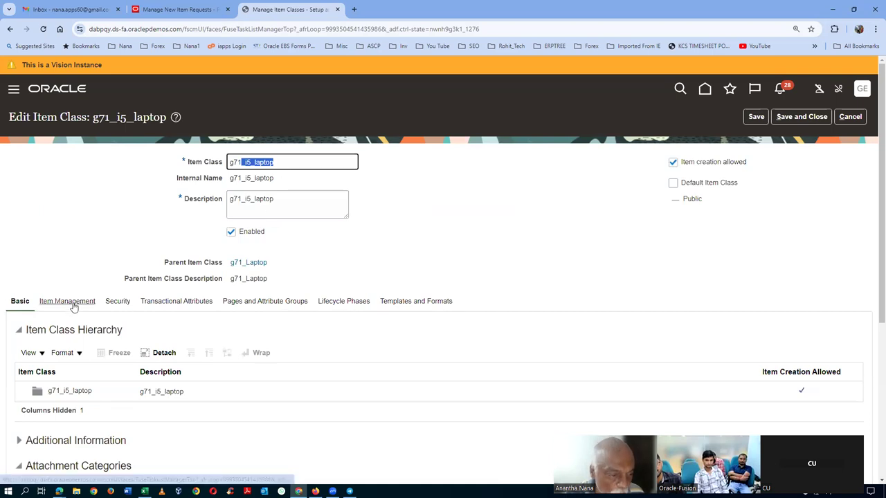
click(79, 243)
scroll(85, 243, down, 2)
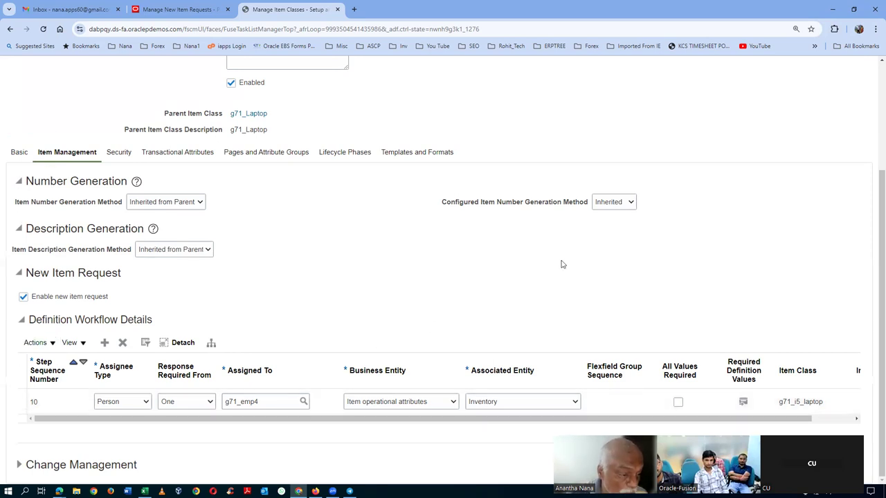
scroll(814, 271, up, 3)
click(850, 116)
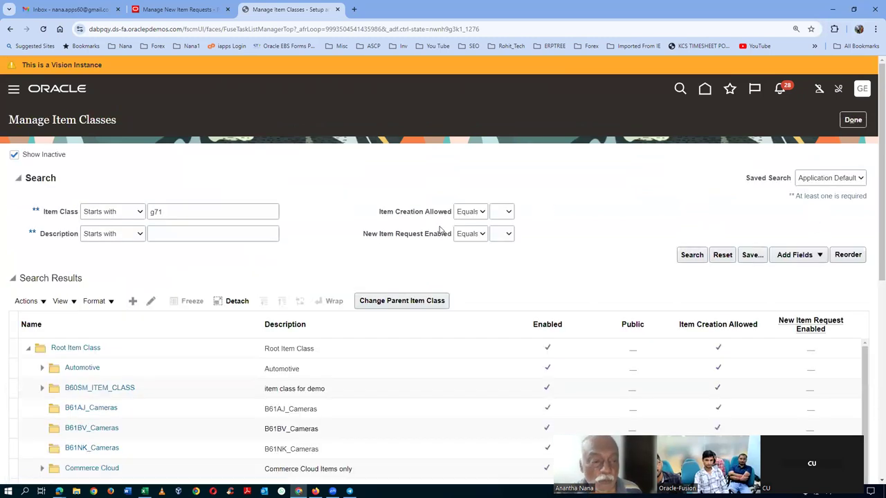
Step: Copy 'Manage New Item Request Type Details' from the Excel steps and search for it in Oracle's task search
click(843, 124)
key(alt+Tab)
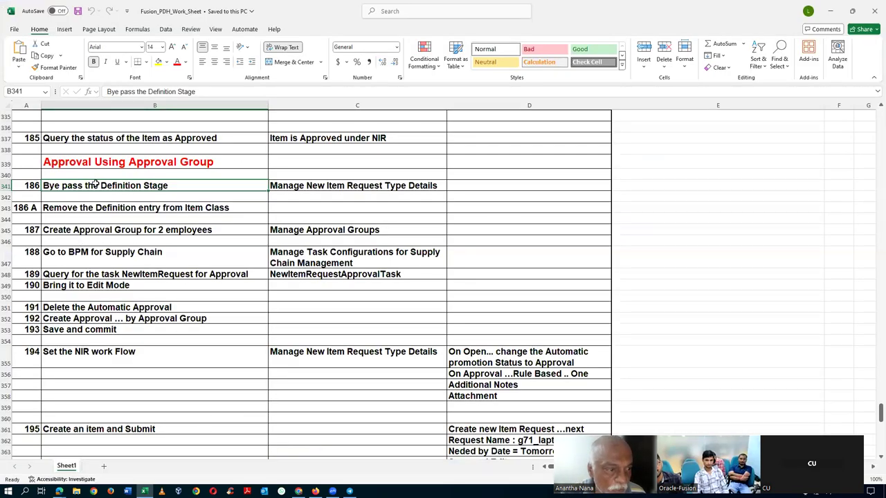
click(330, 186)
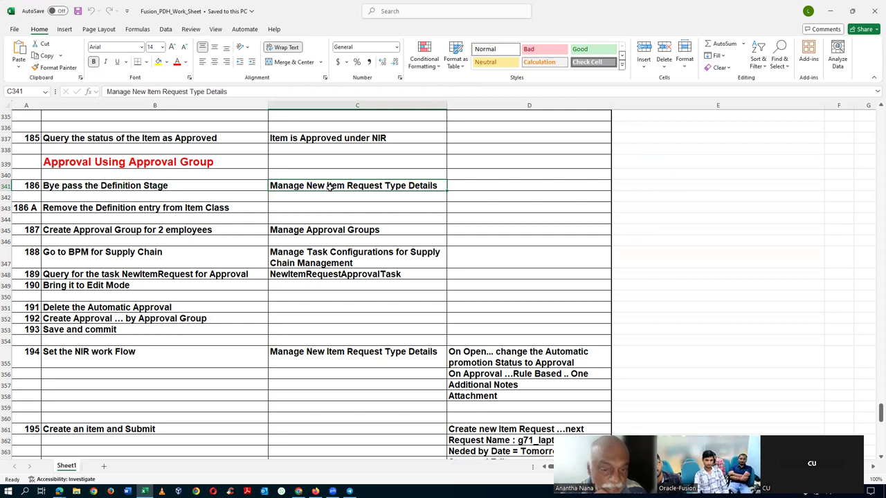
key(ctrl+c)
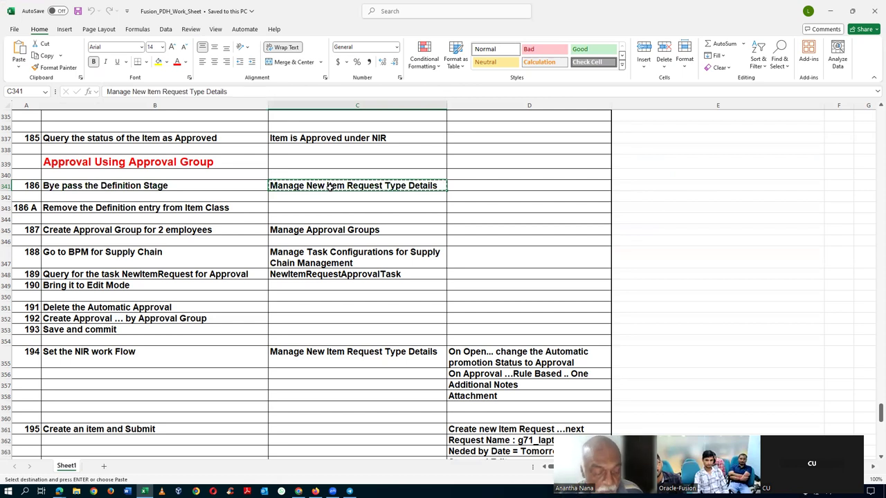
key(alt+Tab)
click(275, 158)
key(ctrl+a)
key(ctrl+v)
key(Return)
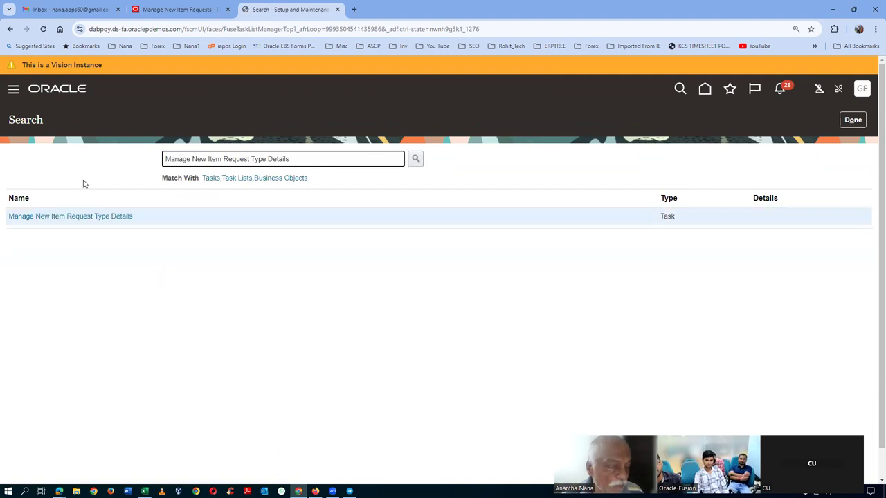
Step: Set the New Item Request type's Open status to auto-promote to Approval, accepting the bypass warning
click(85, 216)
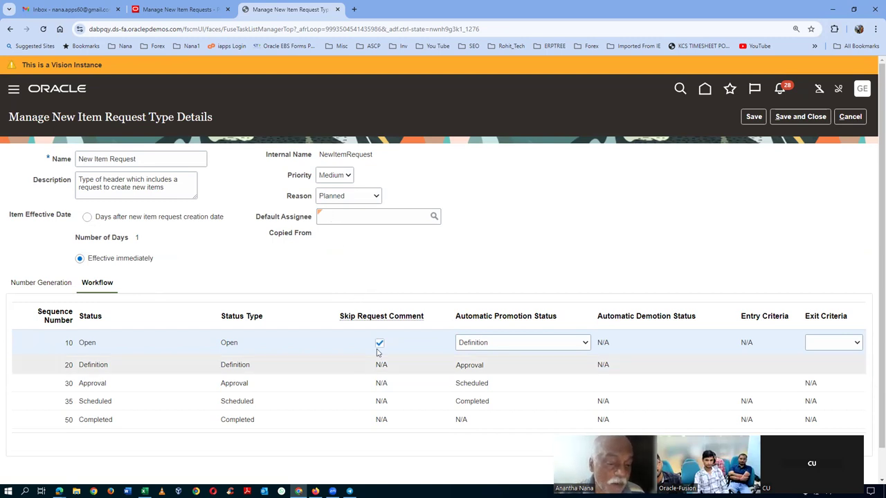
click(515, 345)
click(489, 368)
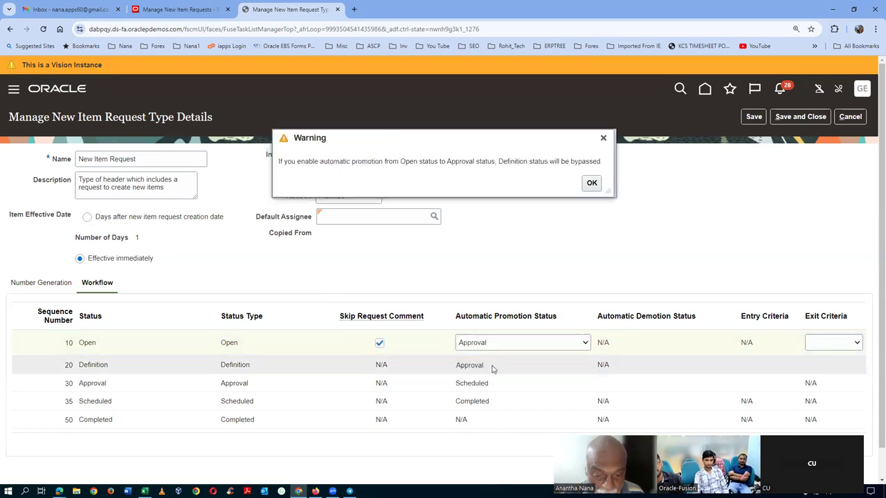
click(592, 184)
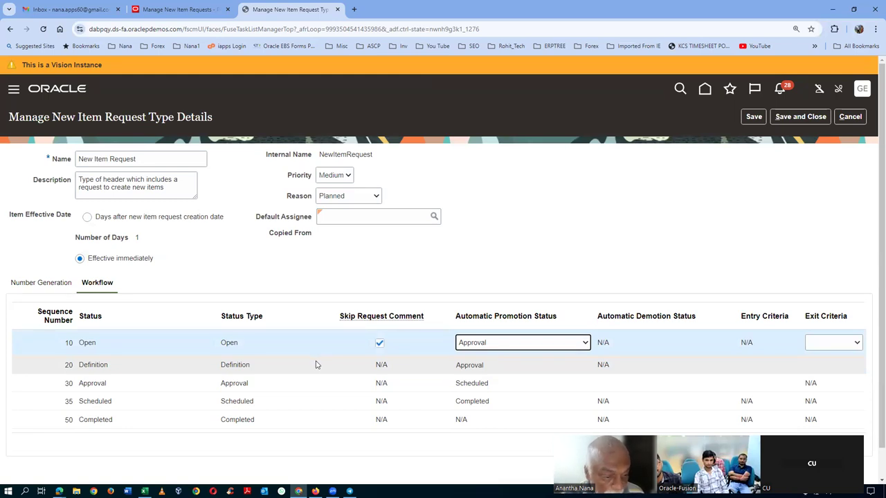
Step: Review the Approval status details, then save and close the request type, acknowledging the existing-requests warning
click(257, 386)
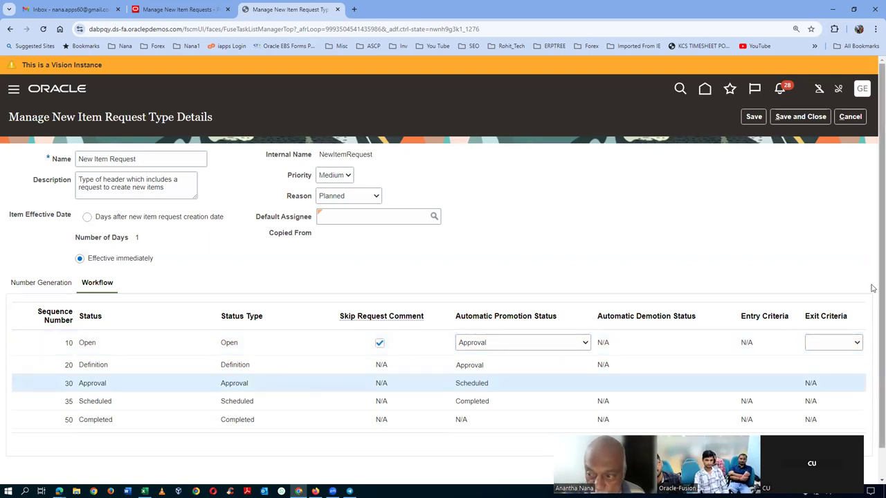
scroll(872, 288, down, 2)
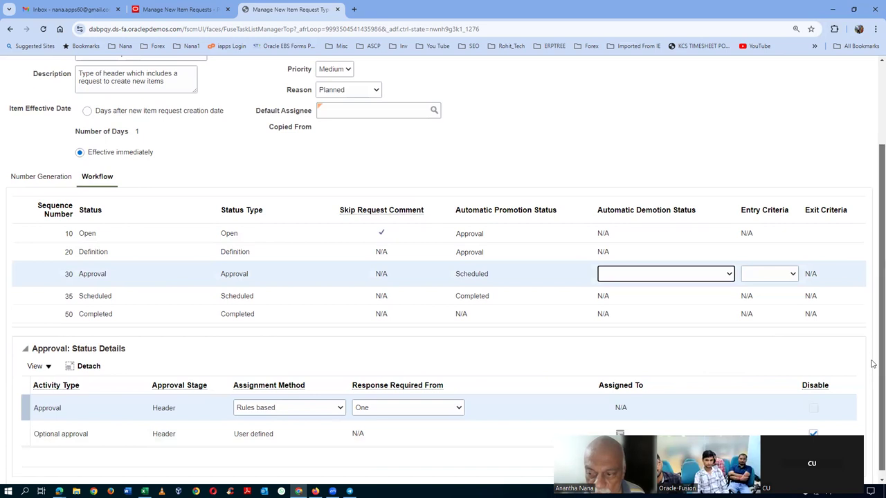
drag(873, 364, 874, 290)
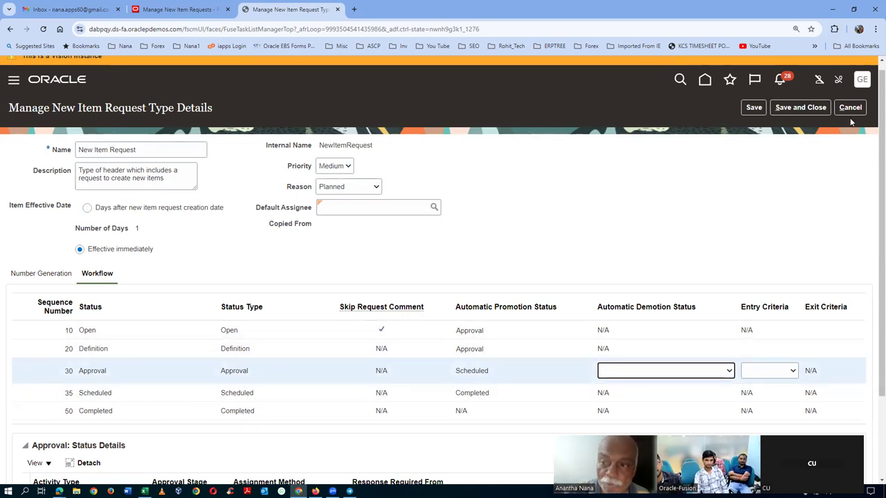
click(818, 108)
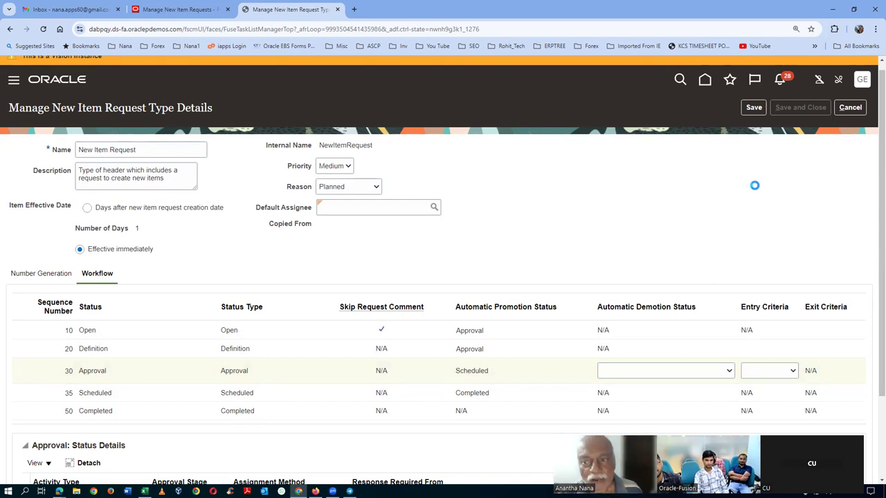
click(603, 182)
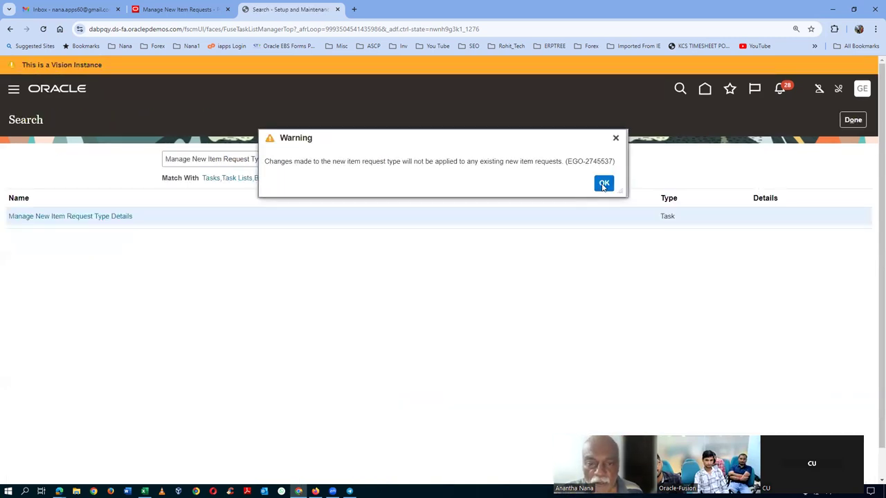
key(alt+Tab)
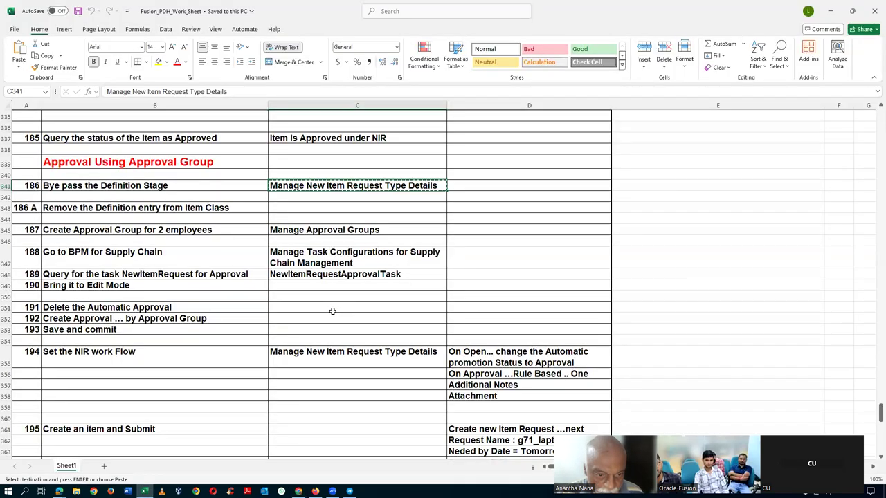
Step: Copy 'Manage Task Configurations for Supply Chain Management' from Excel, search for it and open it
click(323, 263)
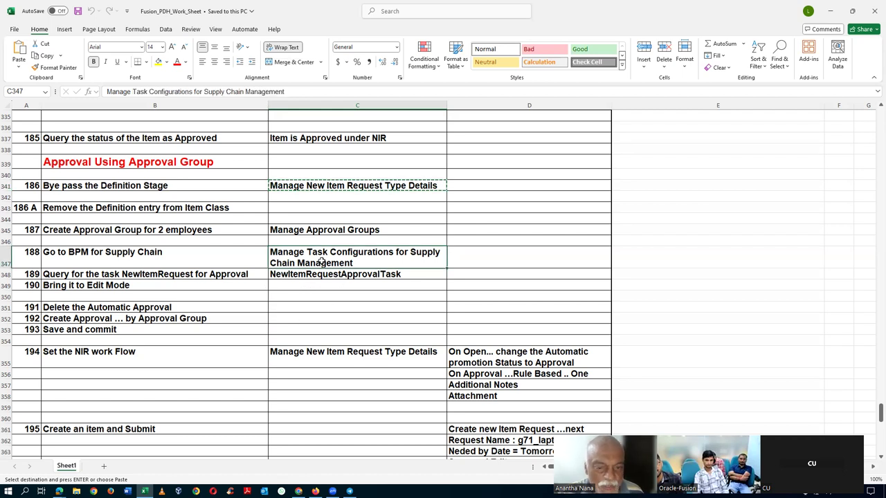
key(ctrl+c)
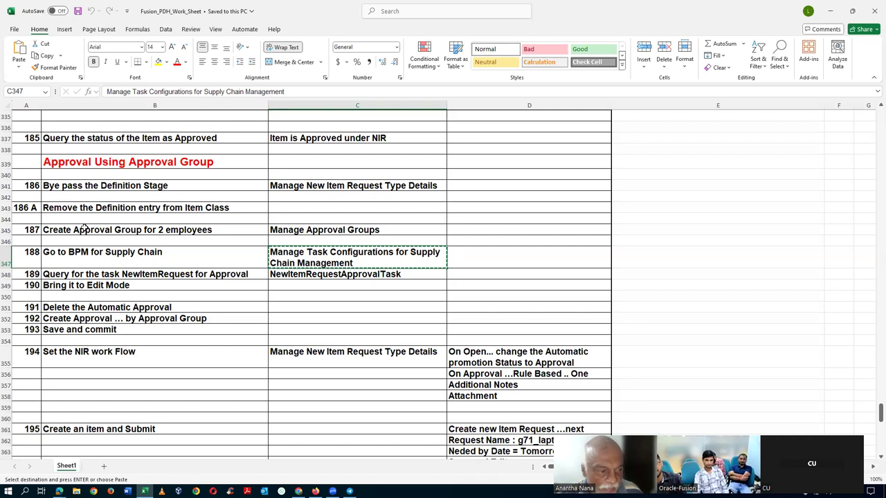
key(alt+Tab)
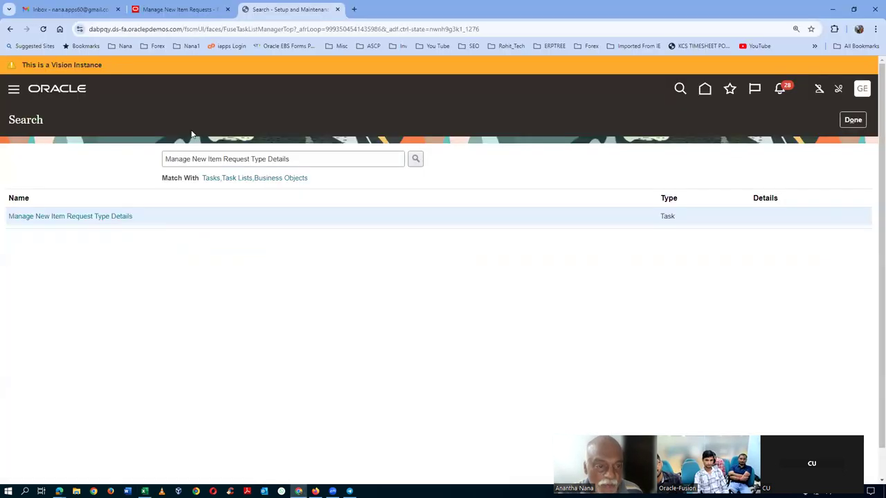
click(310, 162)
key(ctrl+a)
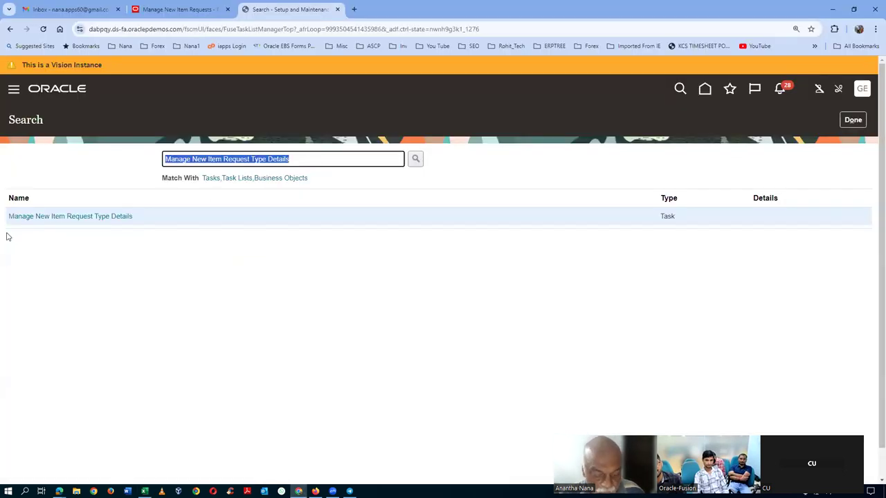
key(ctrl+v)
key(Return)
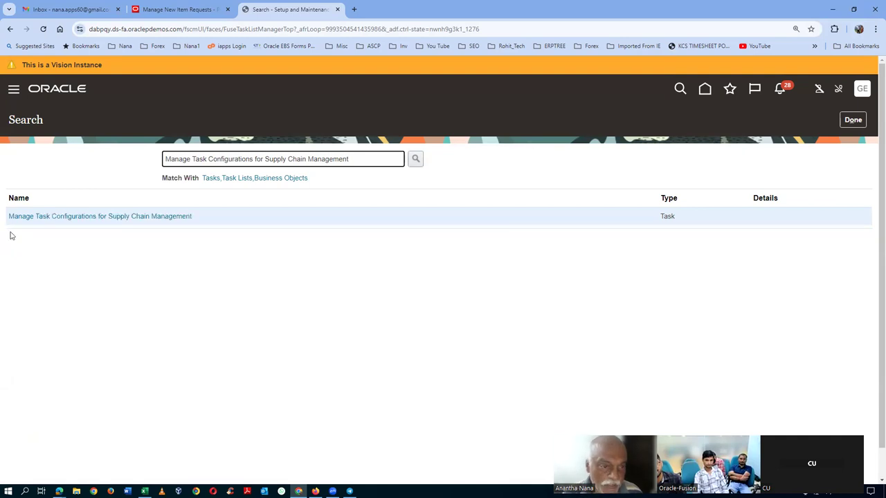
click(95, 218)
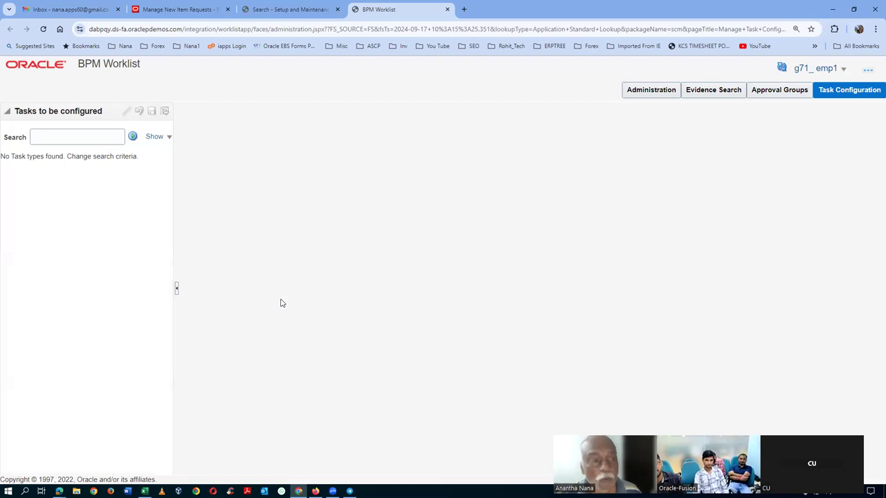
Step: Search the task configurations for NewItemRequestApprovalTask, copied from Excel cell C348, and open it for editing
click(58, 141)
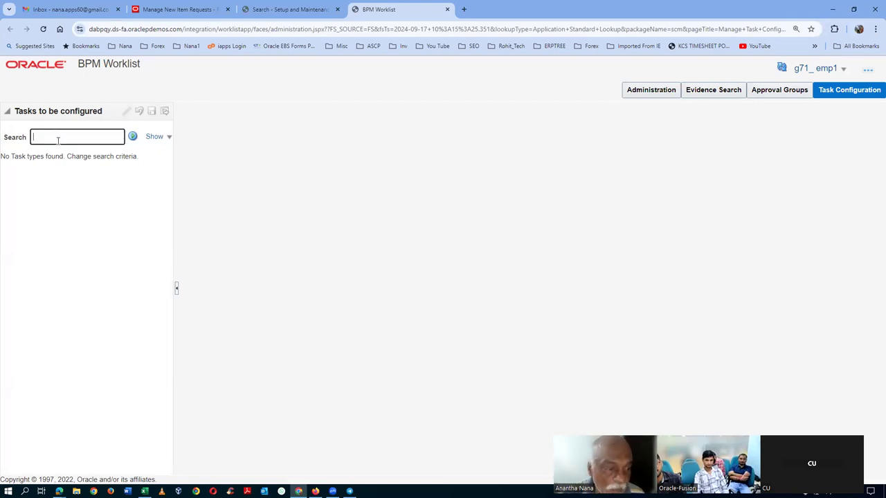
key(alt+Tab)
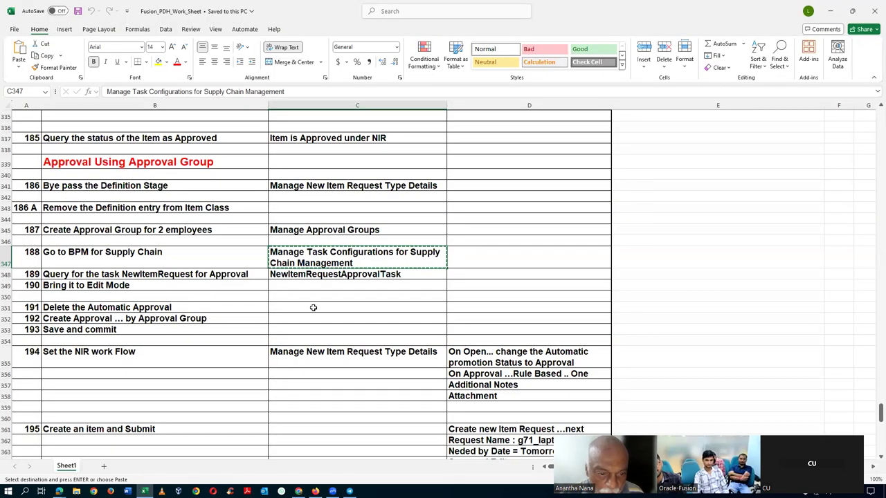
click(324, 275)
key(ctrl+c)
key(alt+Tab)
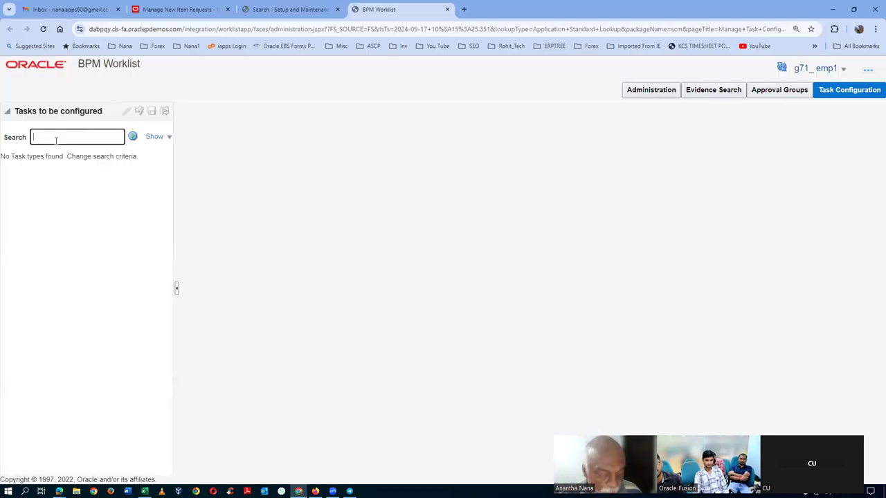
key(ctrl+v)
click(132, 136)
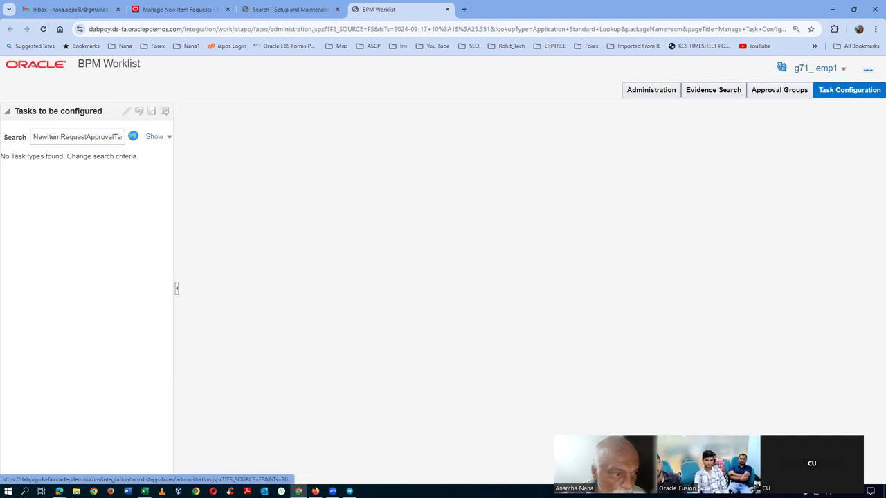
click(80, 161)
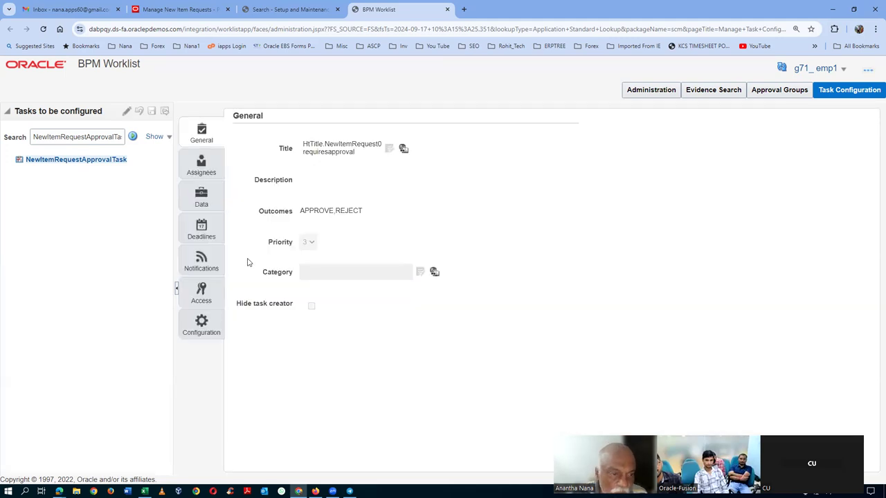
click(126, 112)
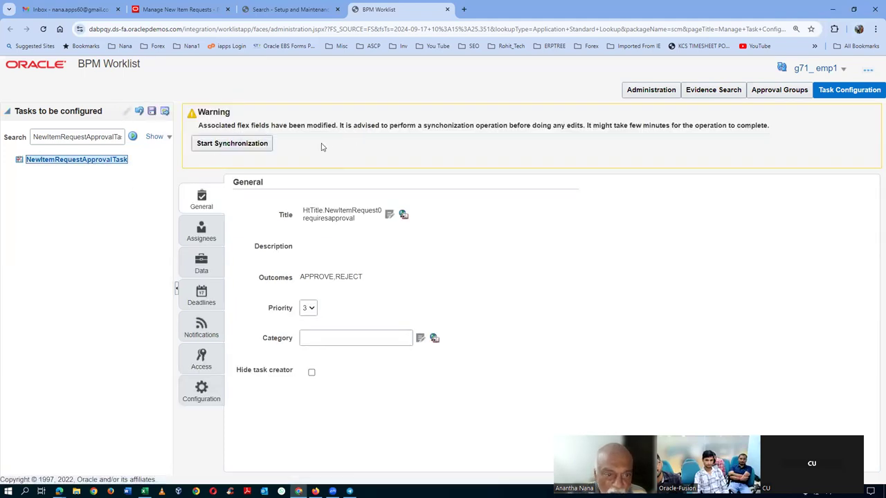
Step: Start flex field synchronization for NewItemRequestApprovalTask and close the BPM Worklist tab
click(238, 145)
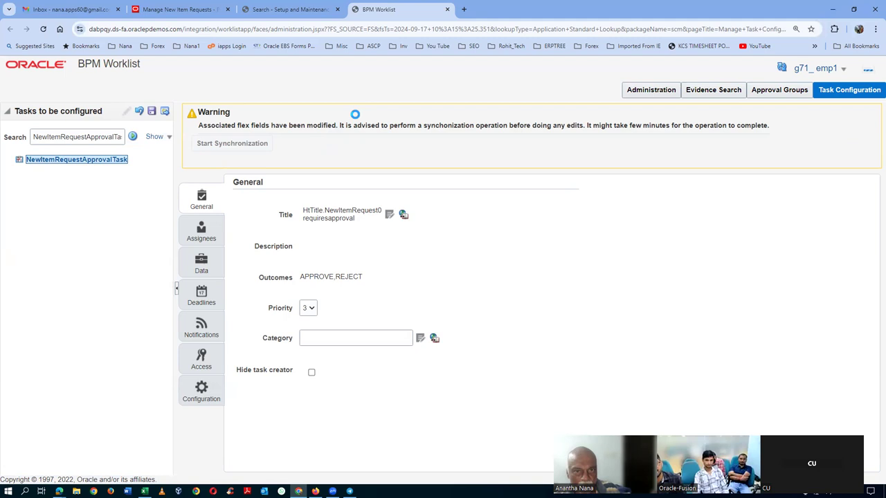
click(448, 10)
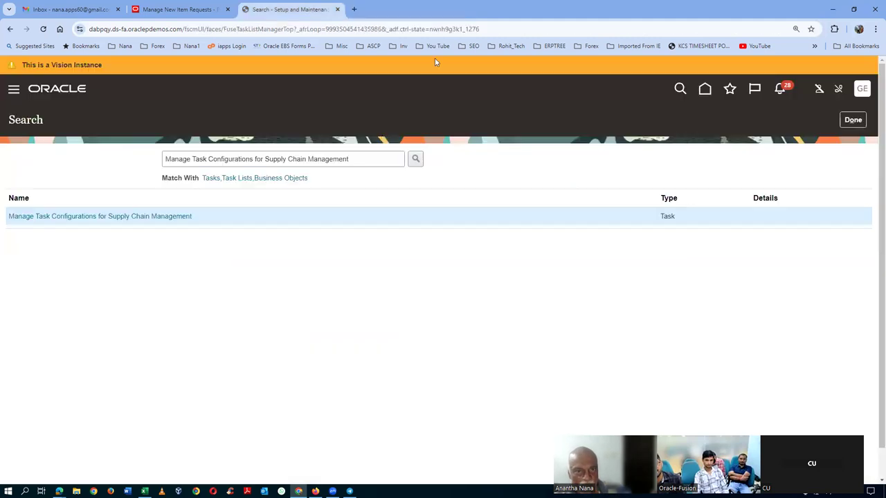
Step: Reopen Manage Task Configurations, search again for NewItemRequestApprovalTask and open its configuration
click(53, 217)
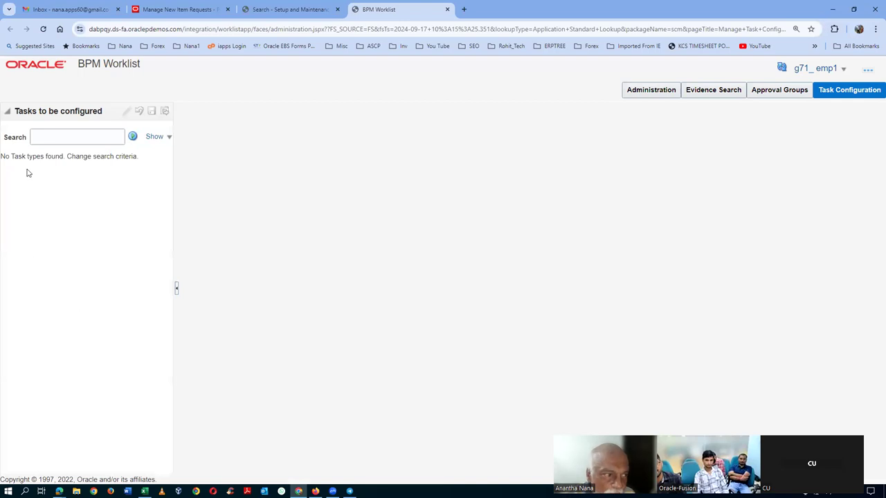
click(33, 137)
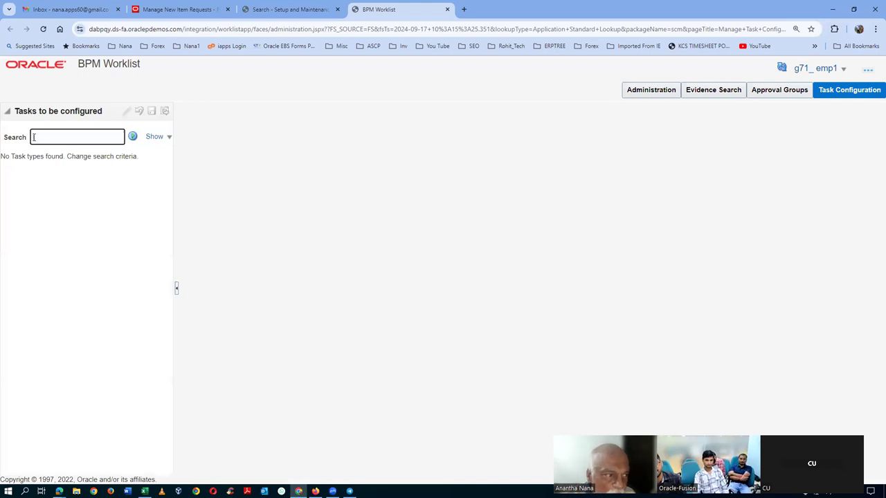
key(ctrl+v)
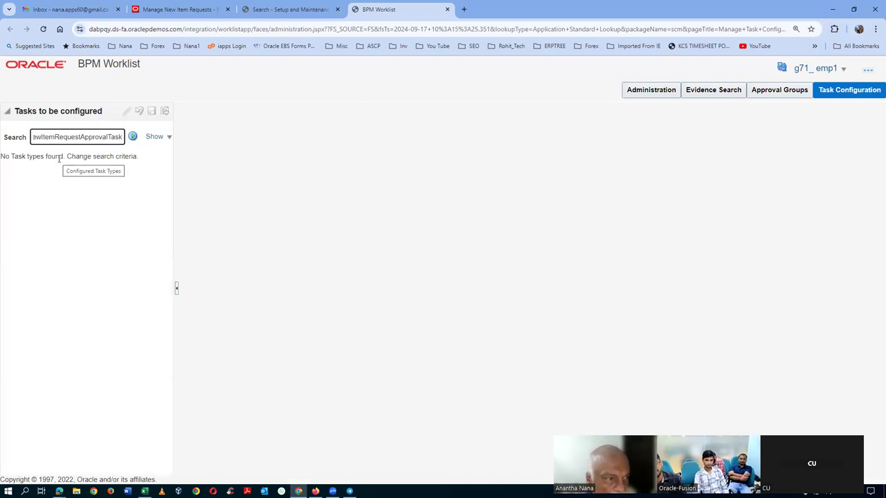
key(ctrl+a)
key(BackSpace)
key(alt+Tab)
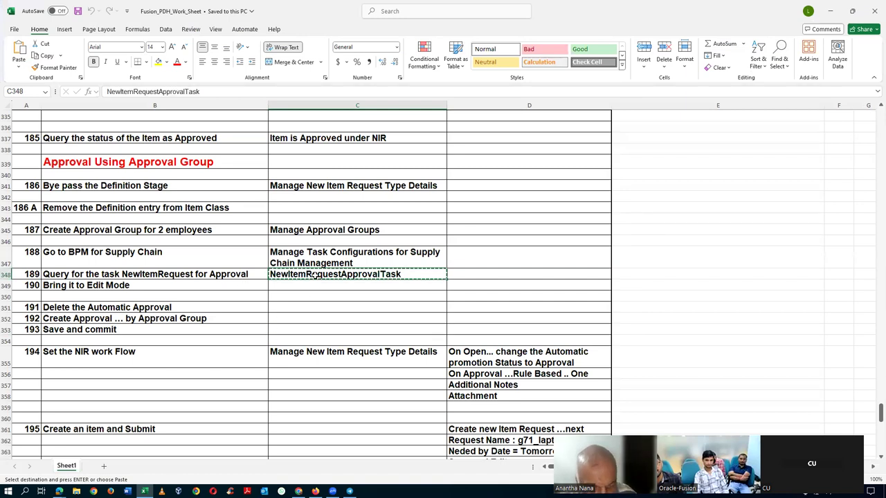
key(alt+Tab)
key(ctrl+v)
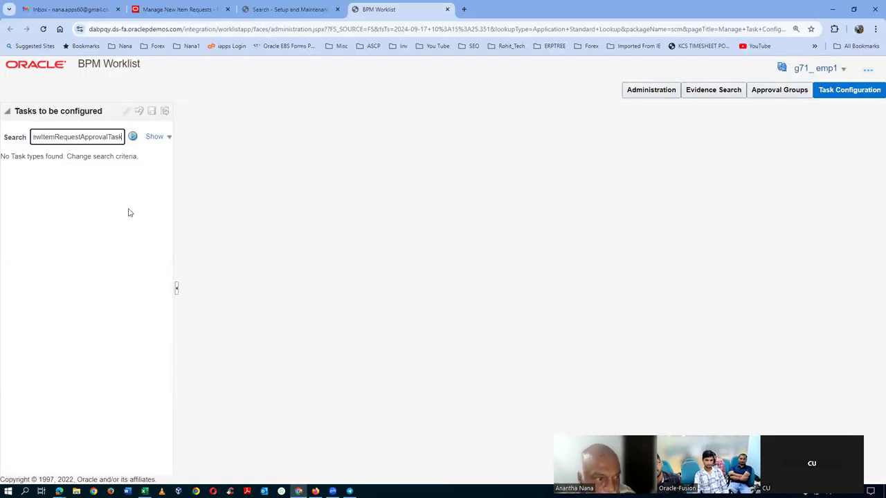
click(132, 136)
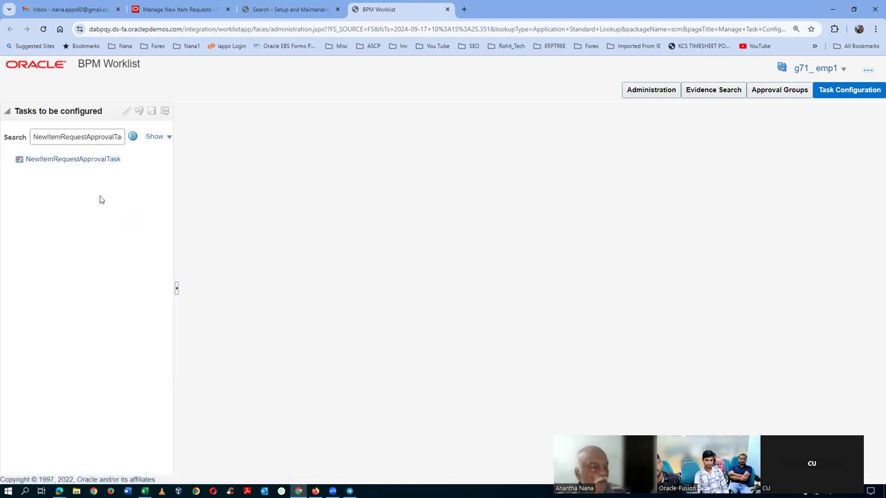
click(75, 162)
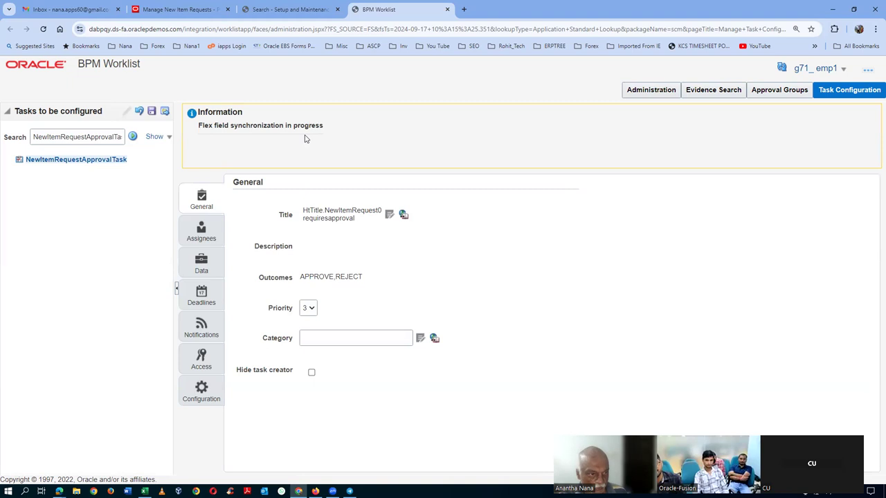
Step: Set Ignore Participant on the first approval participant and save with the comment 'fghfcg'
click(202, 235)
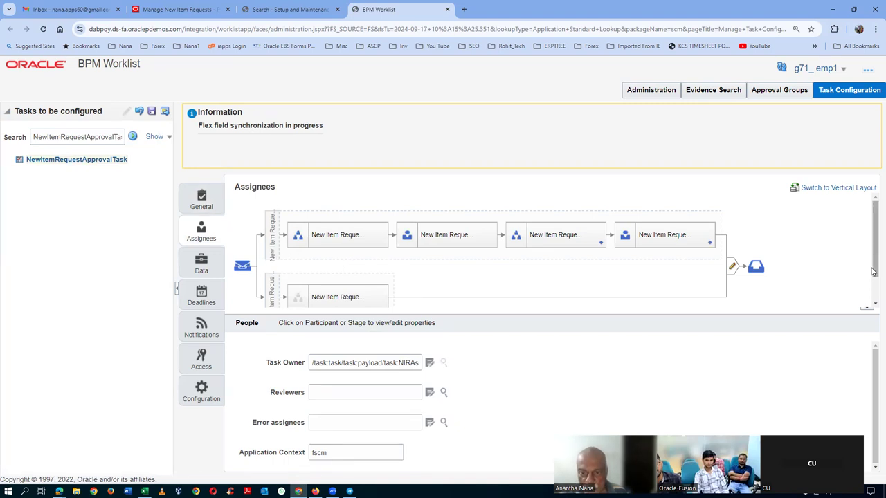
scroll(873, 272, down, 1)
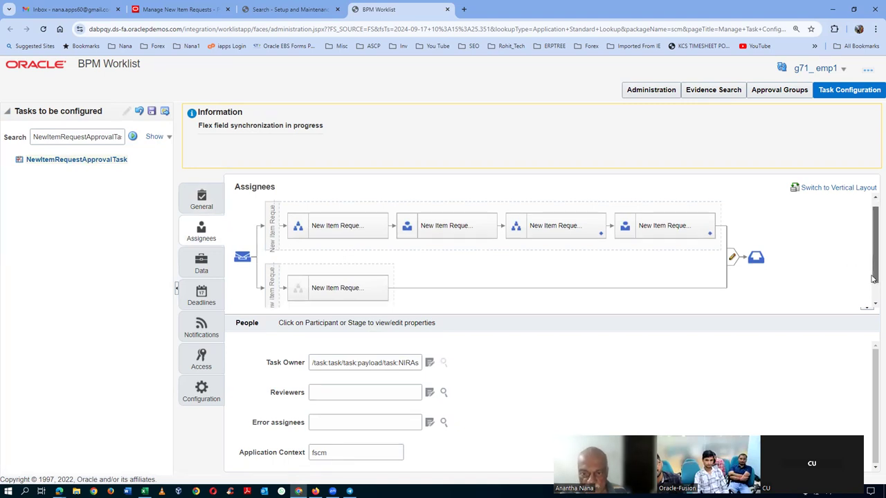
click(351, 220)
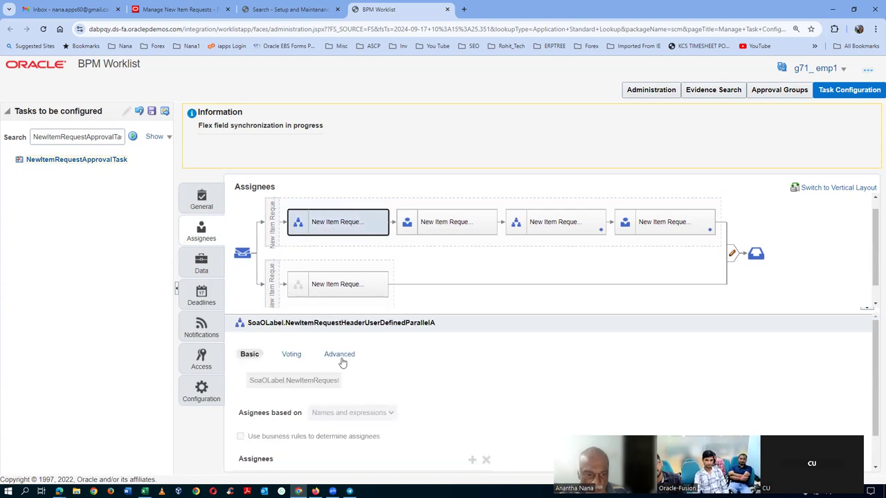
click(340, 354)
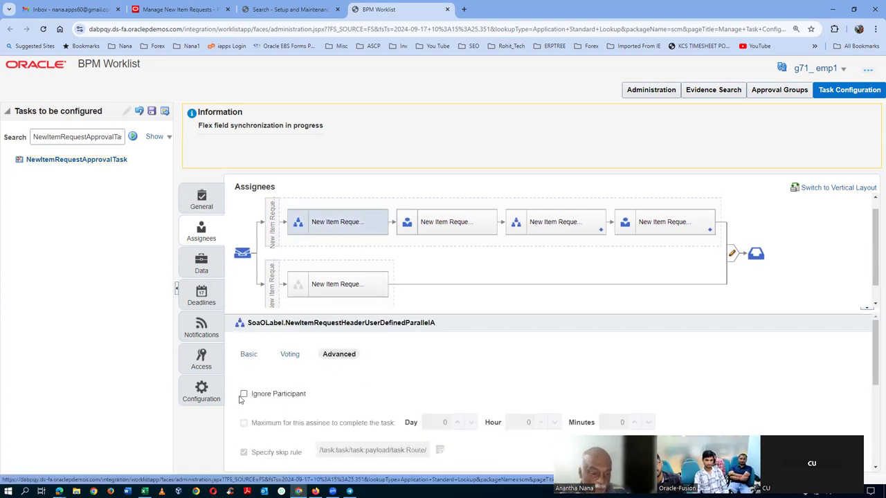
click(243, 396)
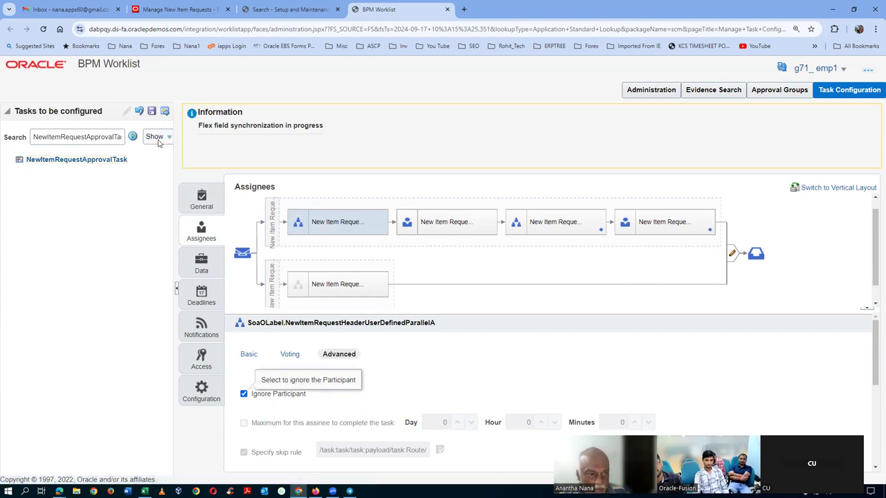
click(153, 112)
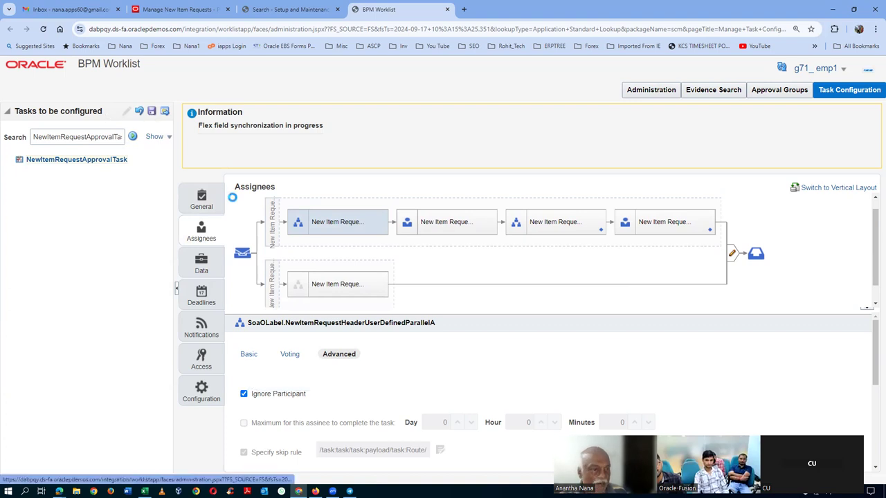
text(fghfcg)
click(498, 353)
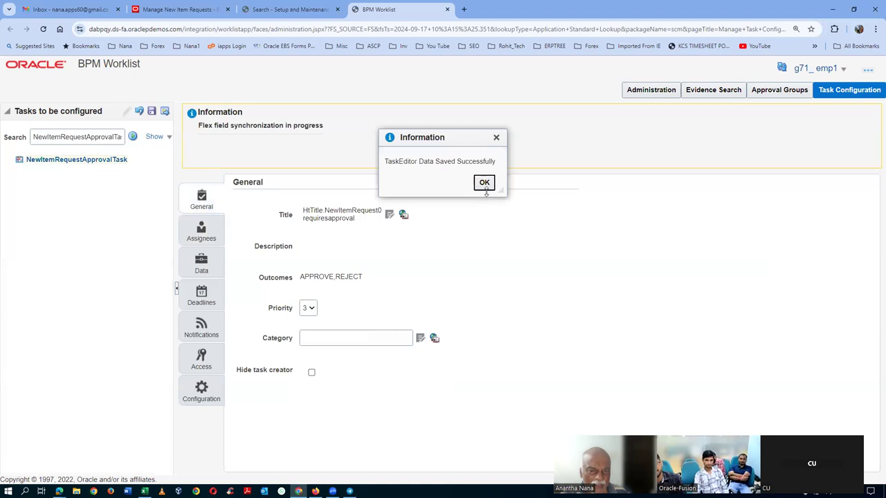
click(484, 184)
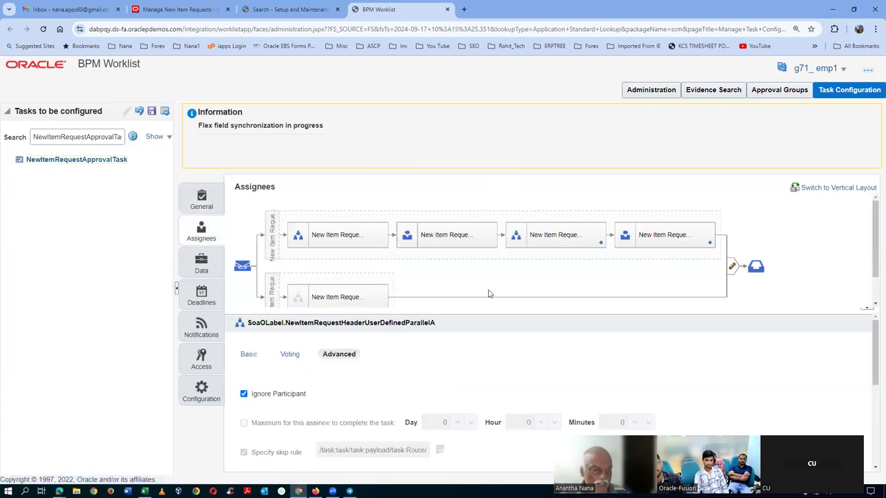
Step: Set Ignore Participant on the second approval participant and save the task configuration
click(456, 237)
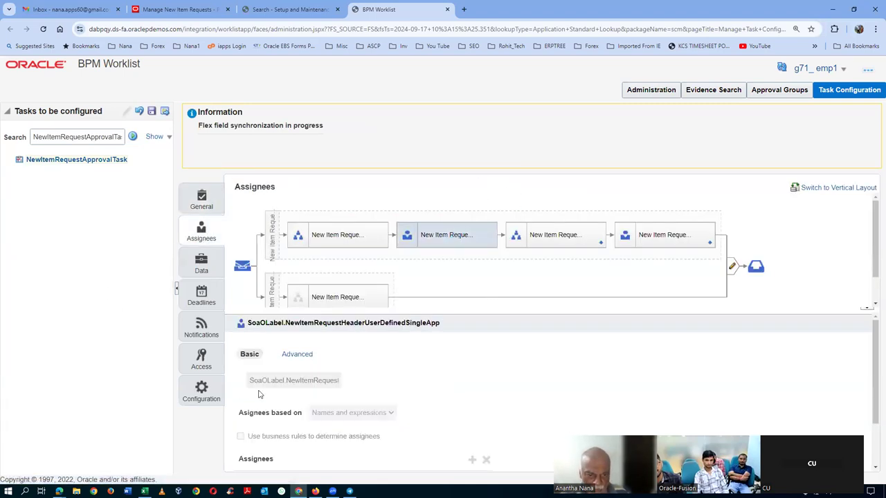
click(291, 355)
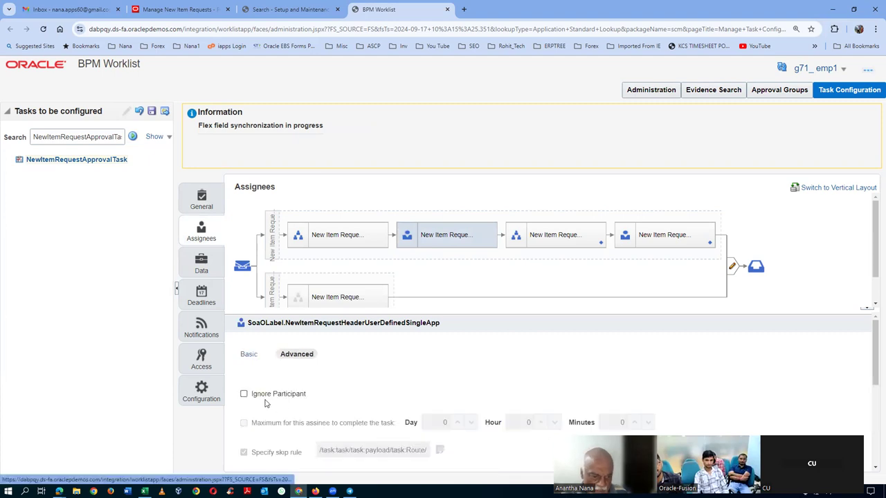
click(243, 395)
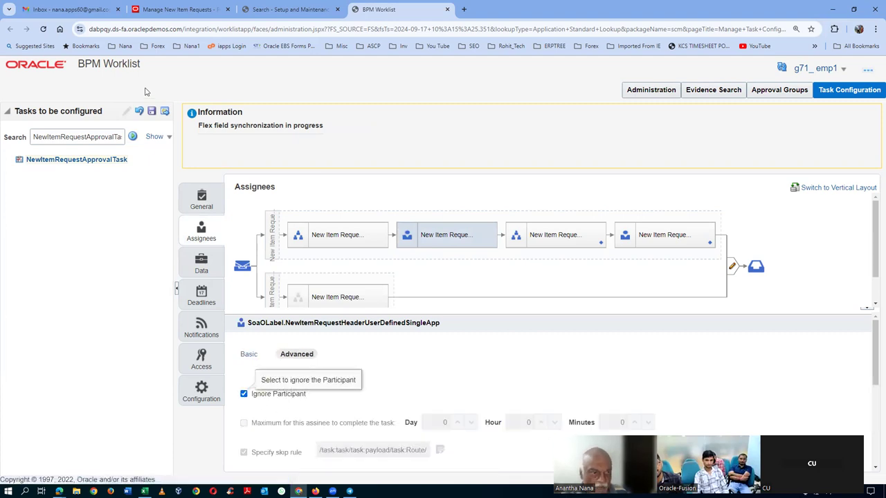
click(152, 111)
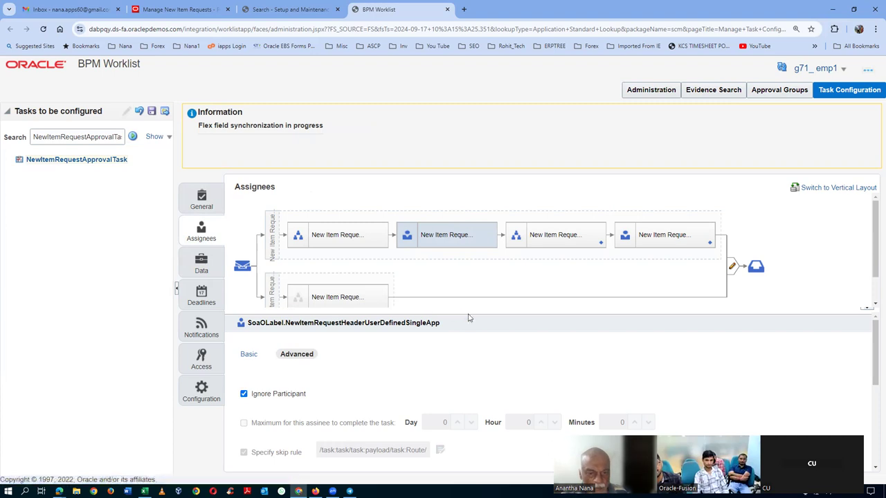
click(498, 353)
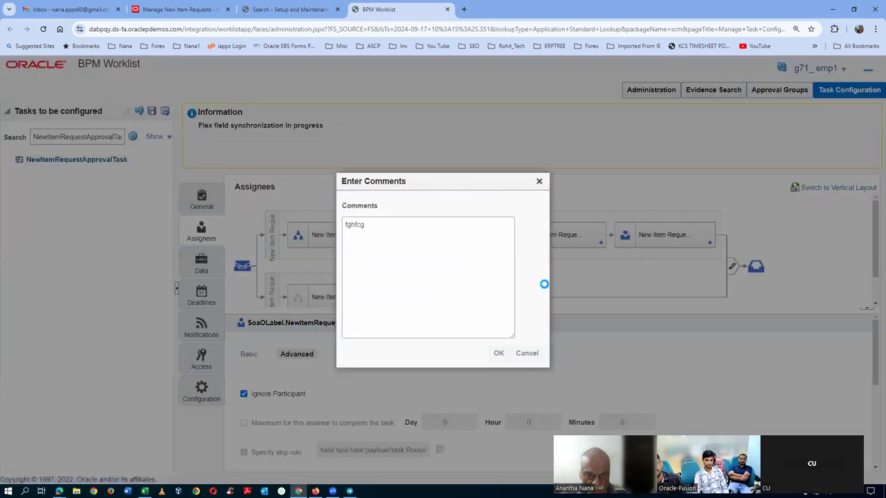
click(484, 182)
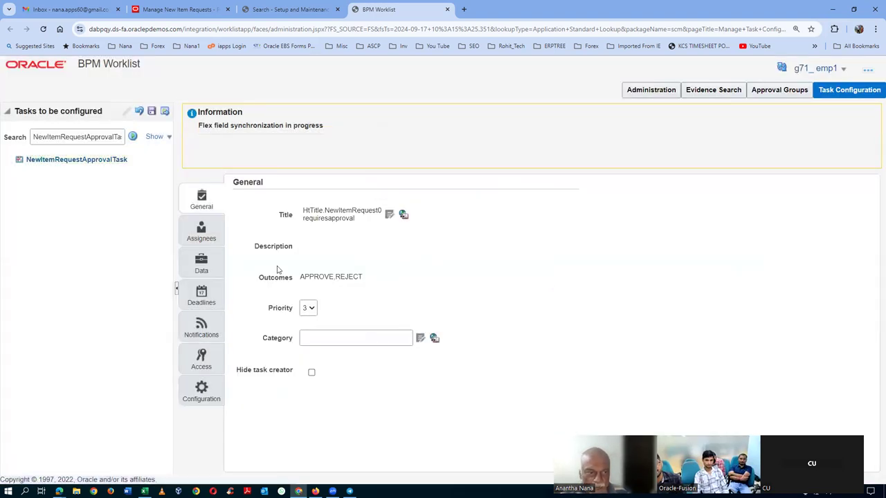
Step: Set Ignore Participant on the third, rule-based parallel participant and begin saving
click(194, 237)
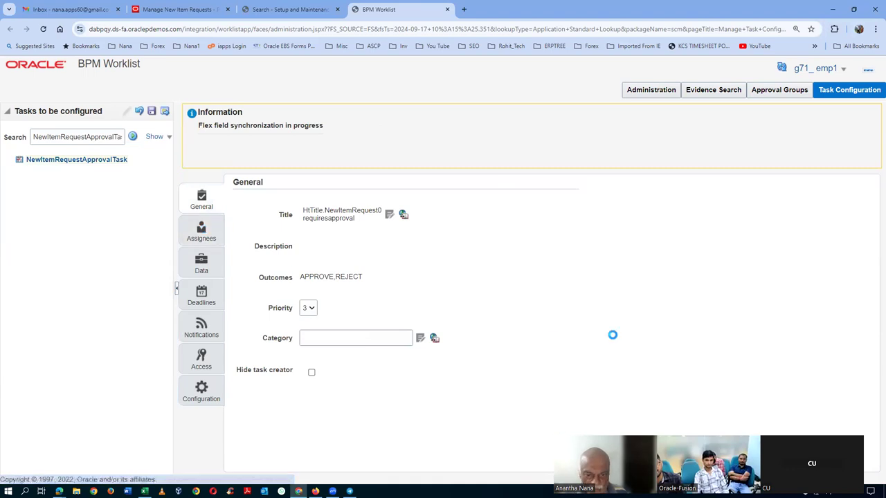
click(564, 232)
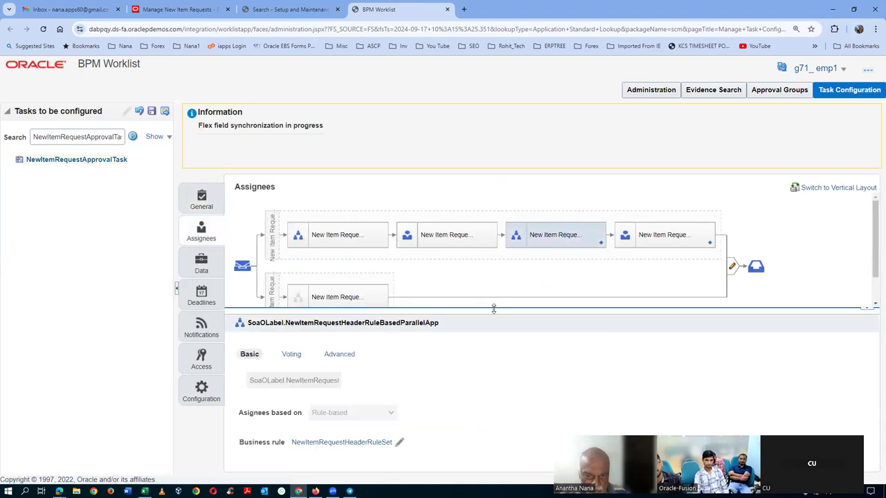
click(344, 355)
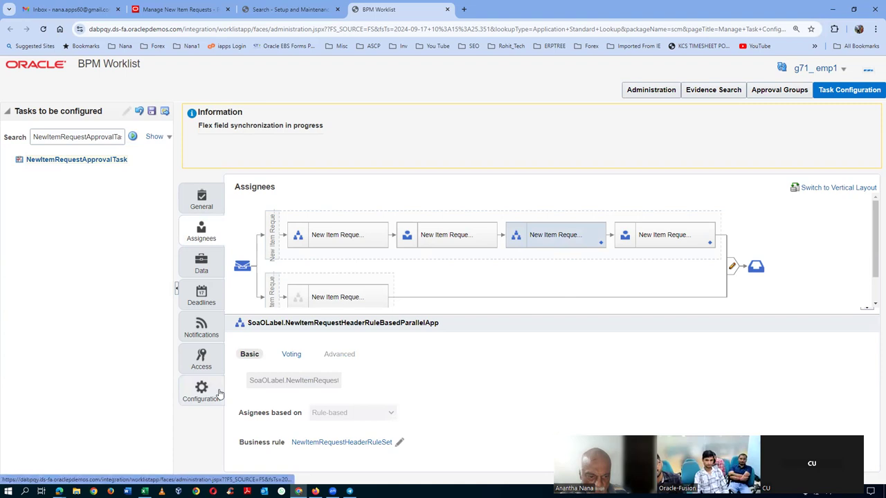
click(243, 394)
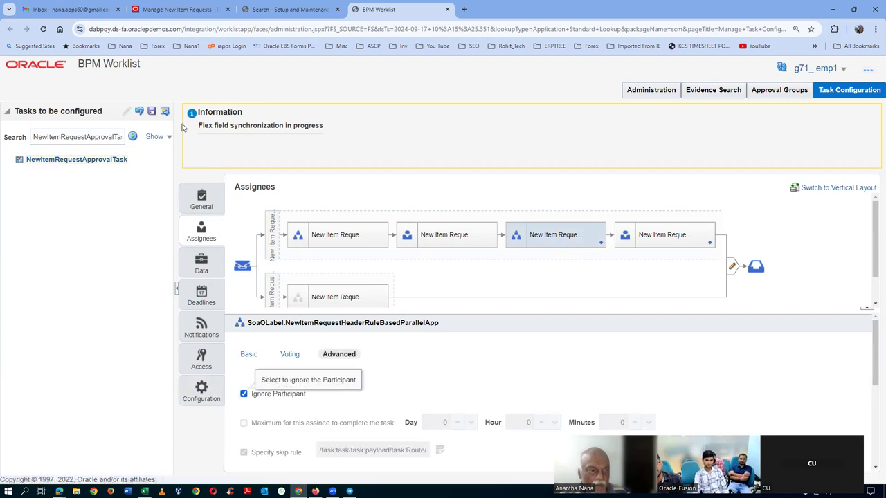
click(152, 113)
Step: Save with the comment 'fghfcg' and commit the task configuration
text(fghfcg)
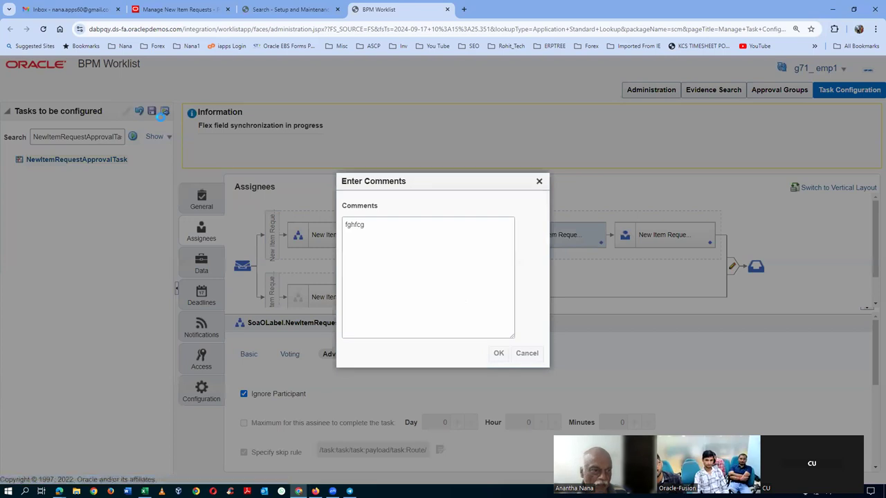
click(498, 354)
click(484, 182)
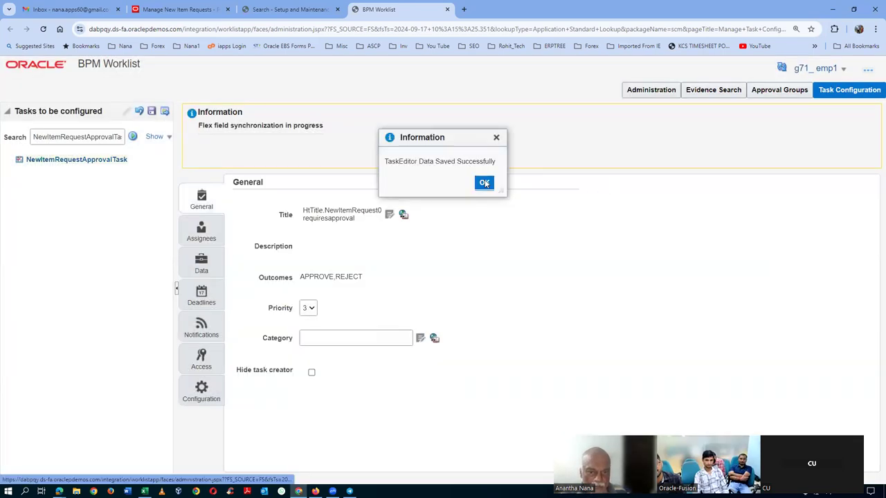
click(164, 112)
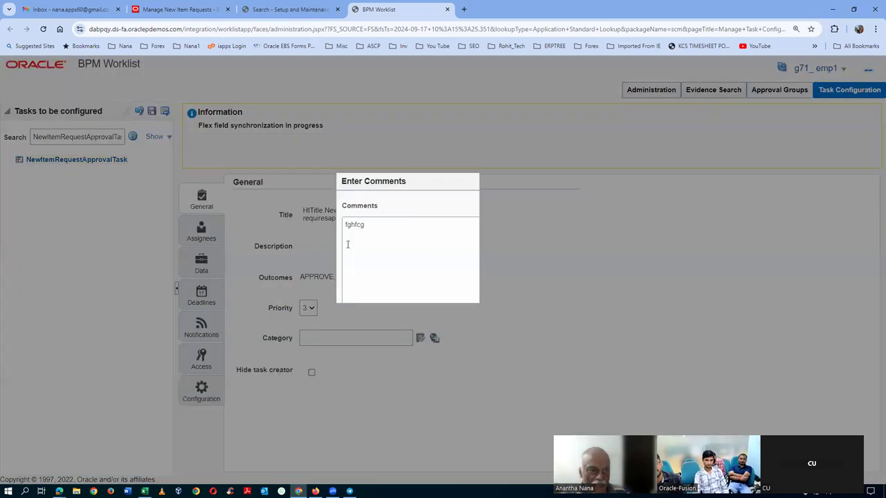
click(496, 353)
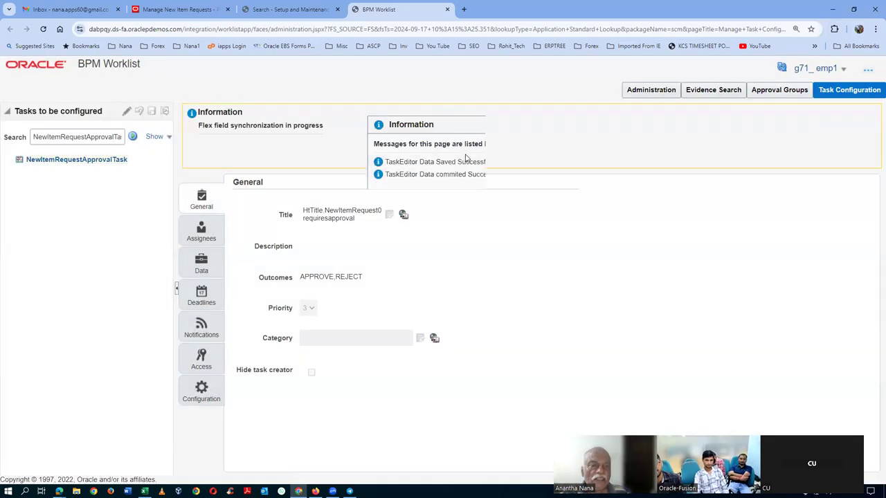
click(500, 199)
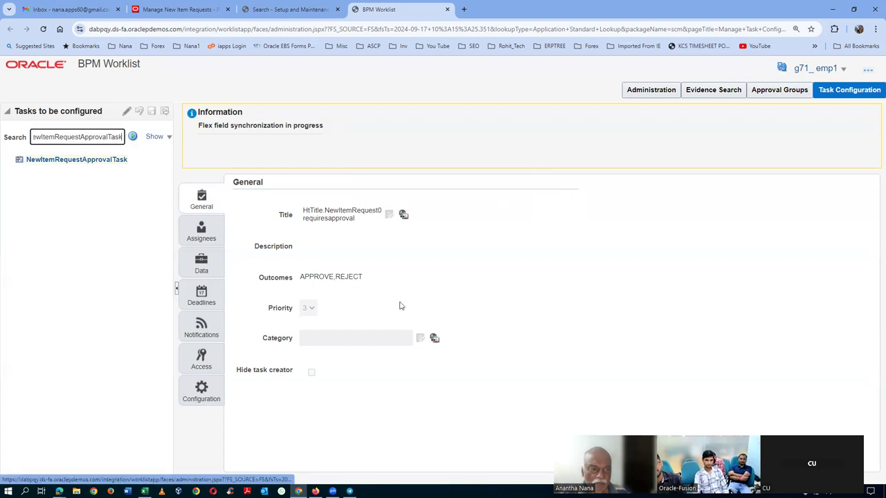
Step: Inspect the fourth, rule-based single approval participant's advanced and basic settings
click(200, 225)
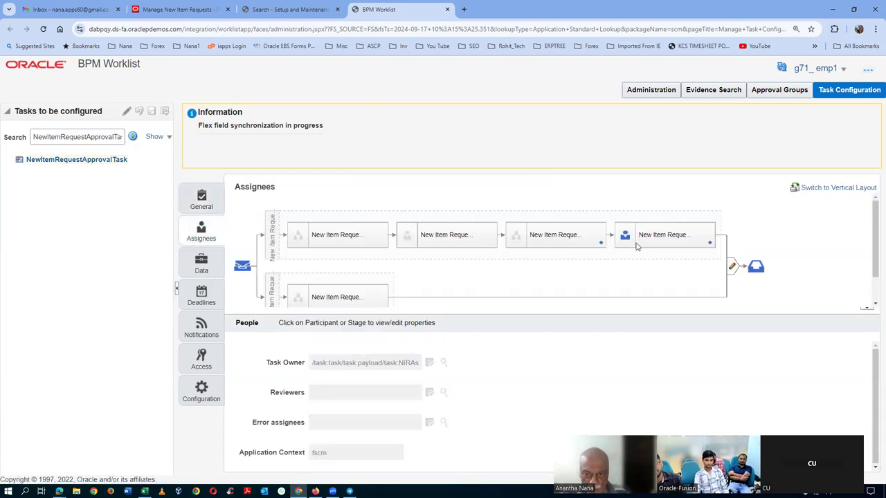
click(672, 234)
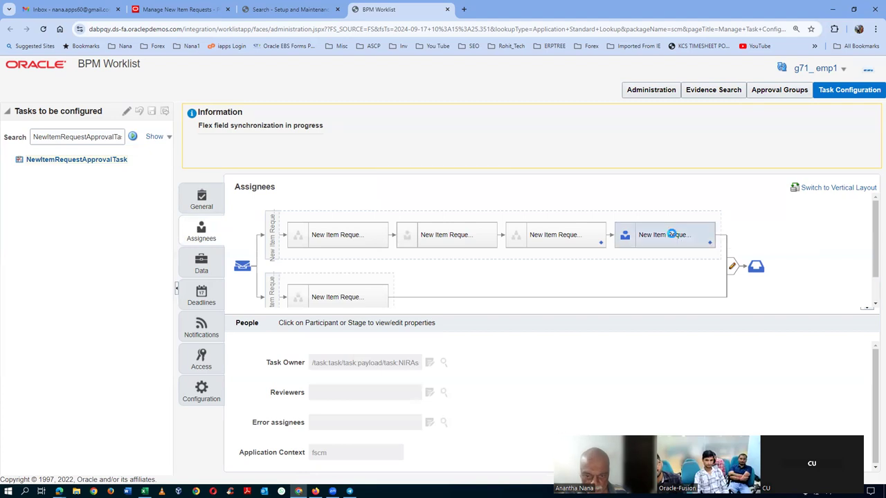
click(298, 354)
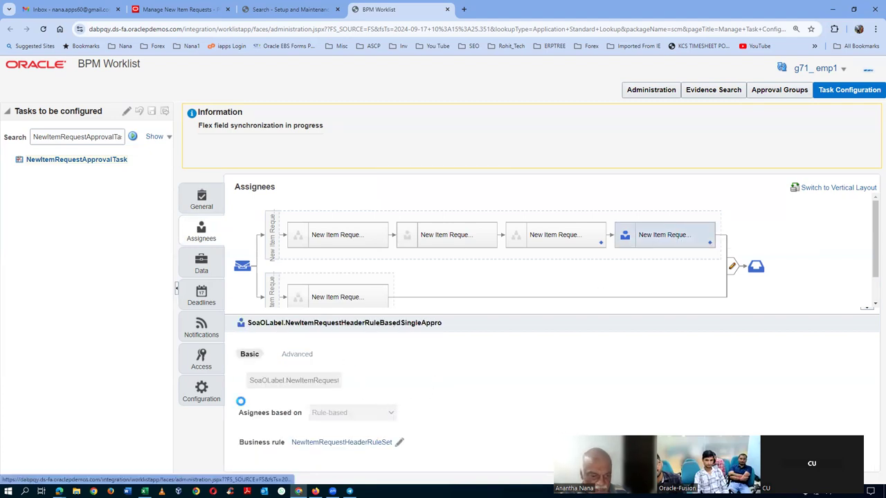
click(249, 354)
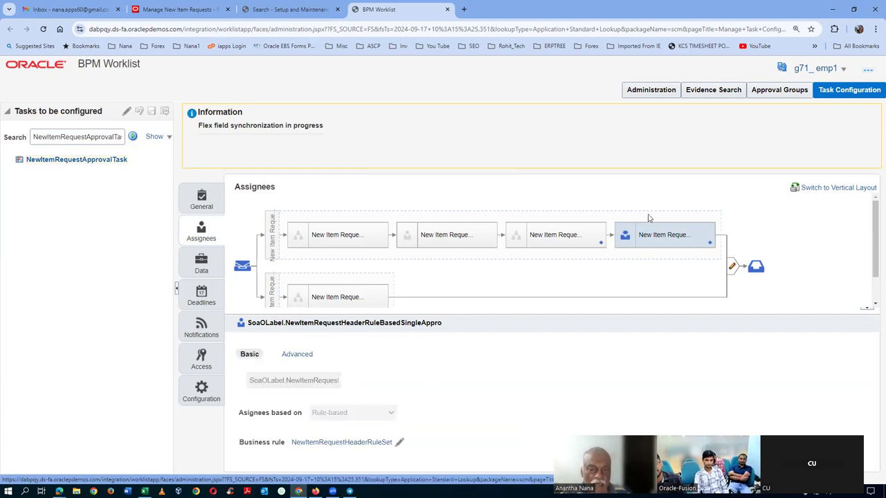
Step: Edit the task, open the fourth participant's NewItemRequestHeaderRuleSet and bring up Rule 1
click(127, 110)
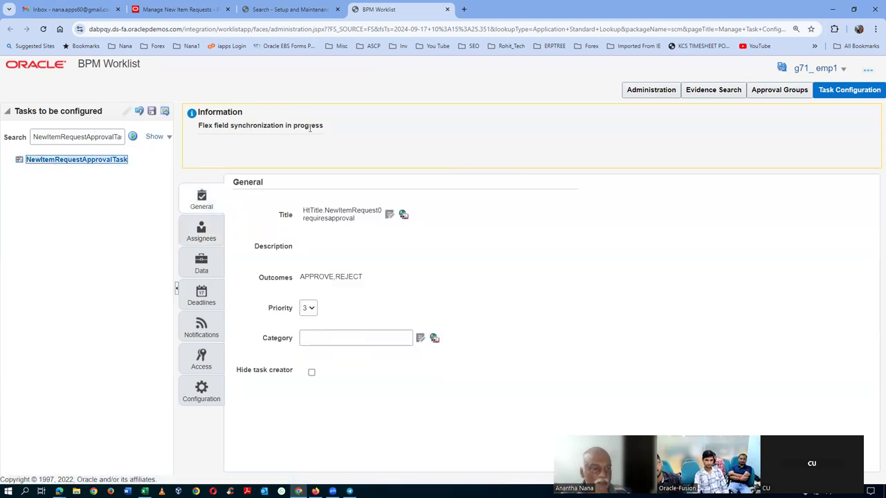
click(209, 235)
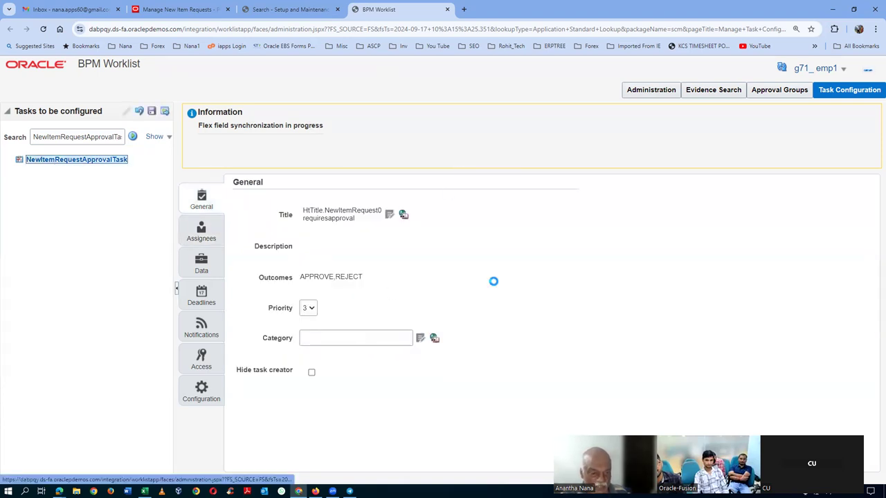
click(668, 237)
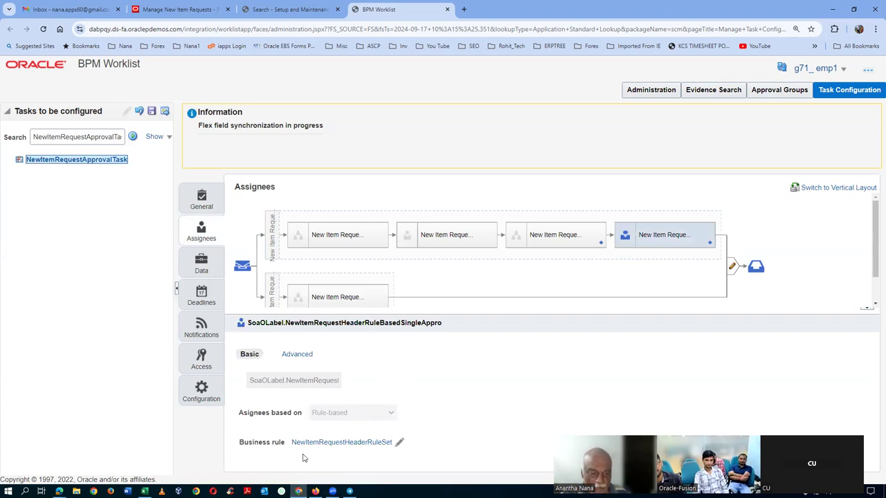
click(339, 443)
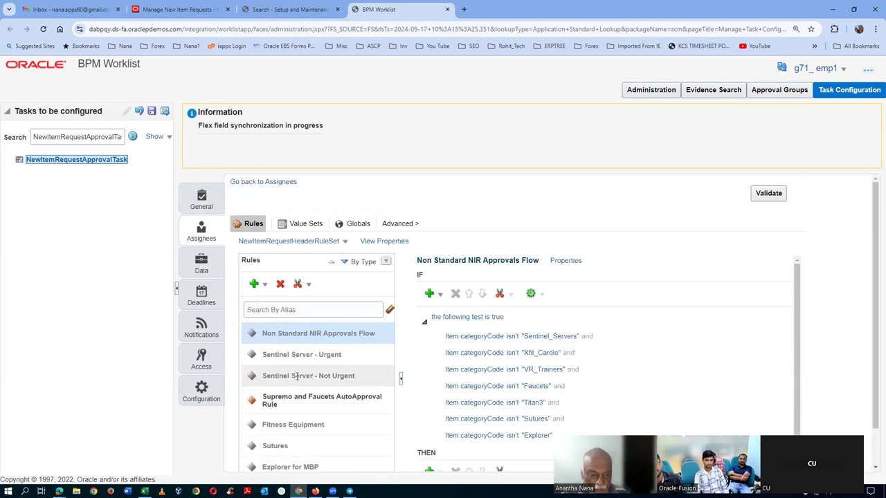
scroll(298, 415, down, 1)
click(291, 445)
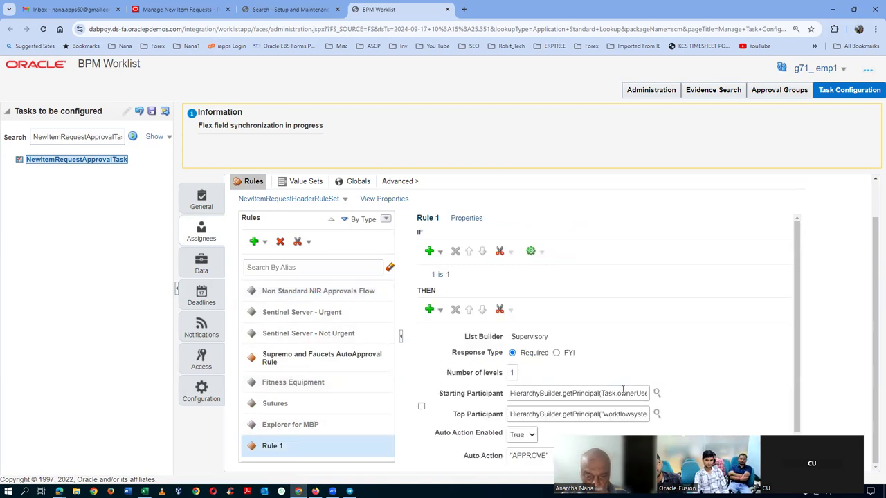
Step: Replace Rule 1's Supervisory THEN action with an Approval Group approver action
click(421, 407)
click(455, 310)
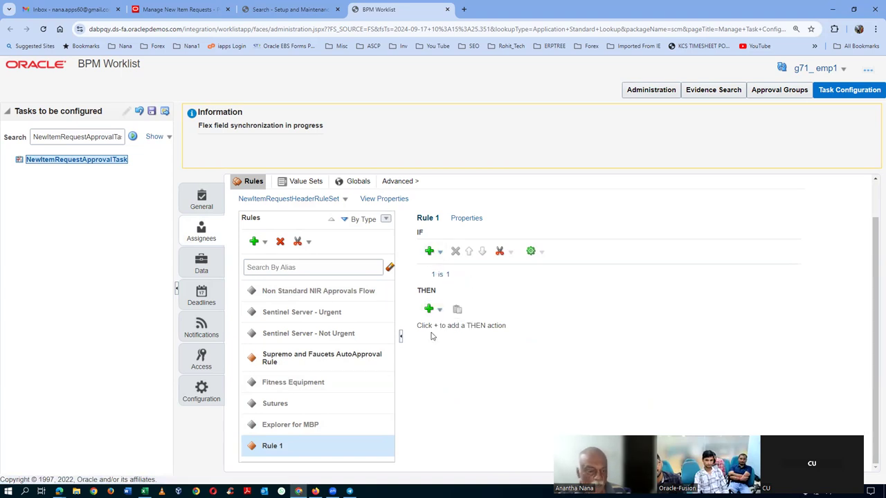
click(435, 308)
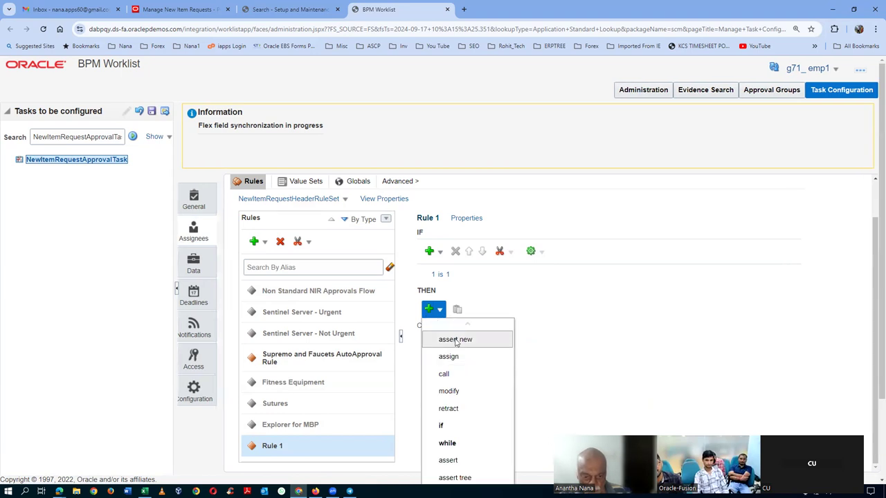
scroll(468, 416, down, 3)
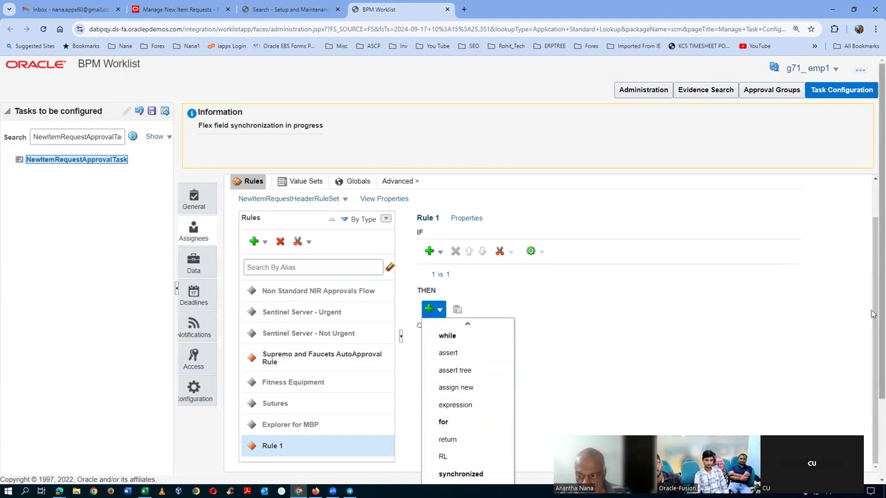
scroll(873, 313, down, 3)
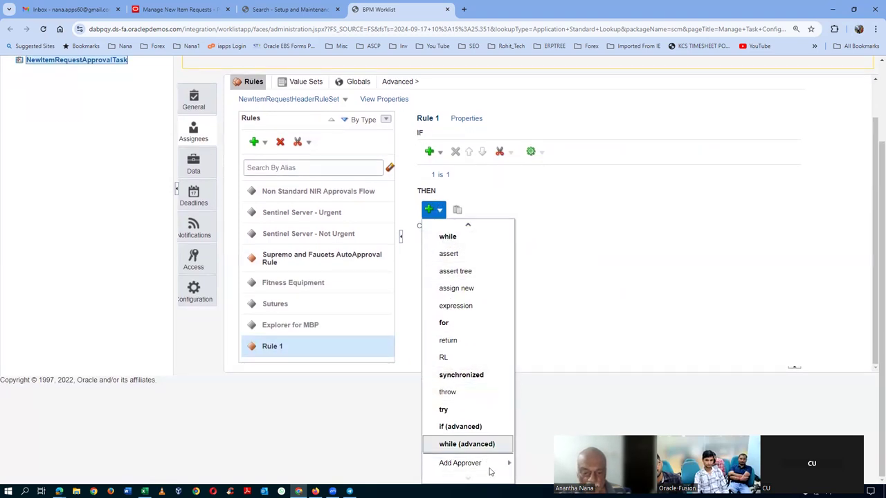
mouse_move(477, 463)
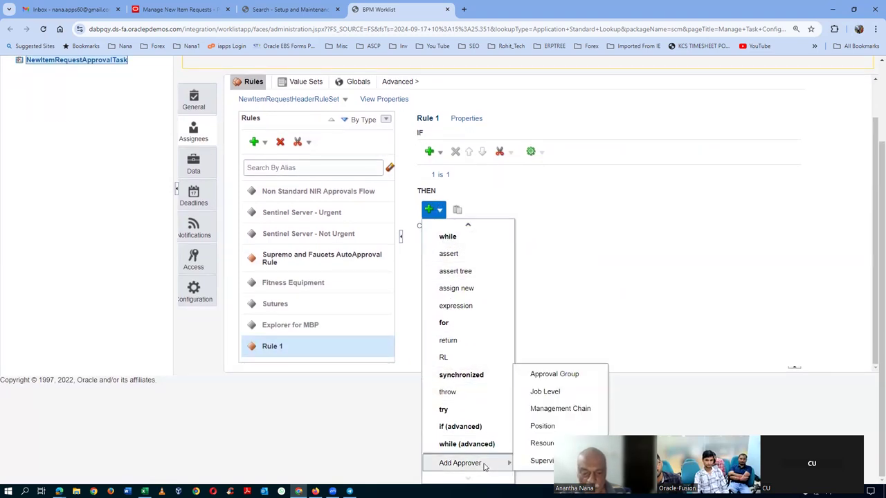
click(554, 374)
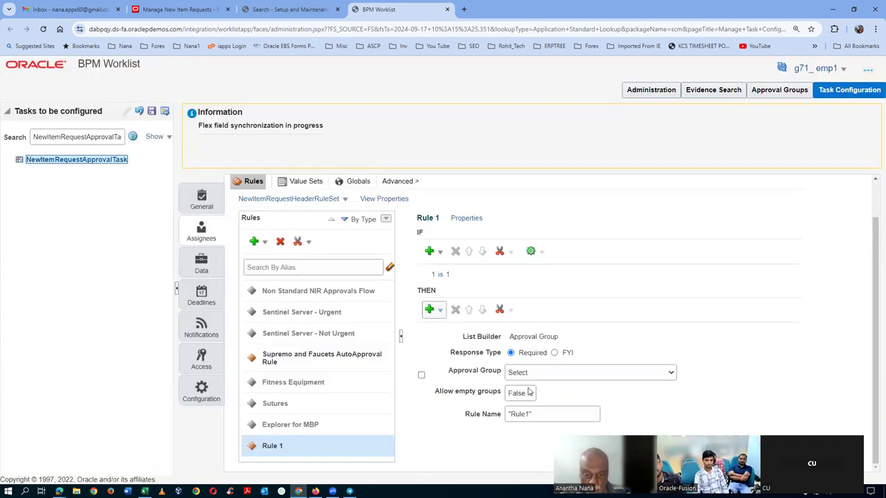
Step: Route Rule 1 to approval group g71_app_grp_1 with Allow empty groups set to True
click(523, 373)
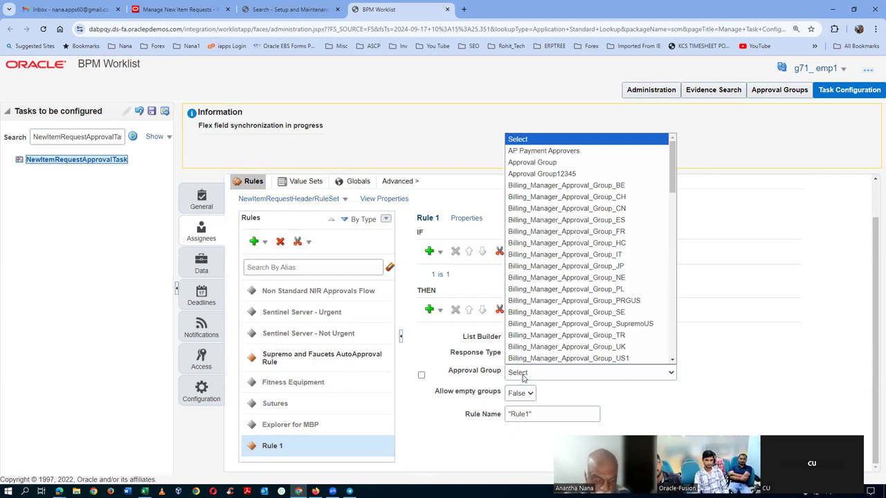
key(g)
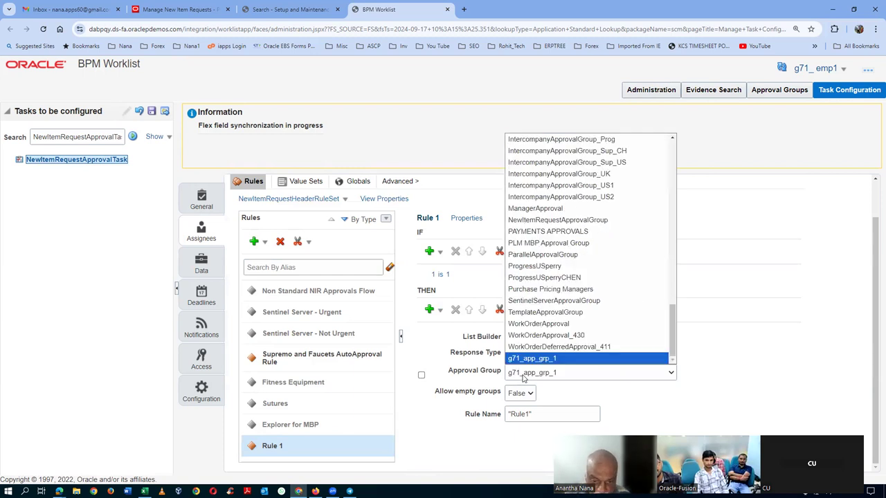
click(523, 374)
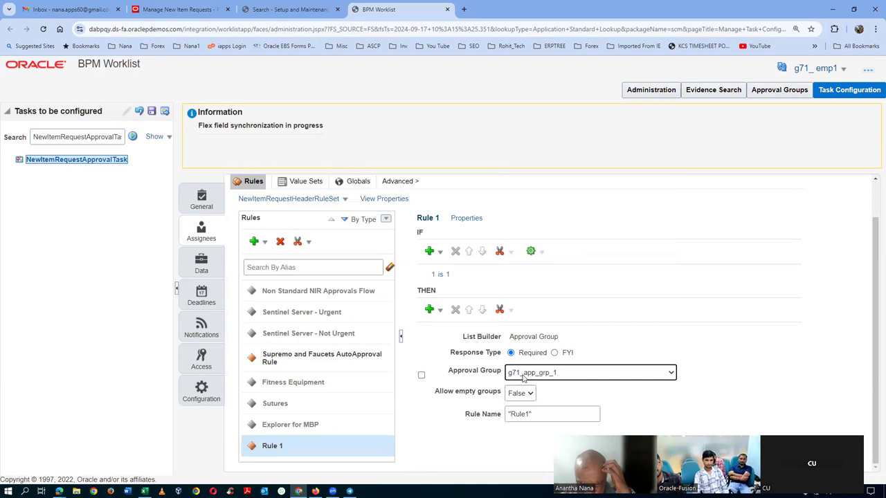
click(527, 393)
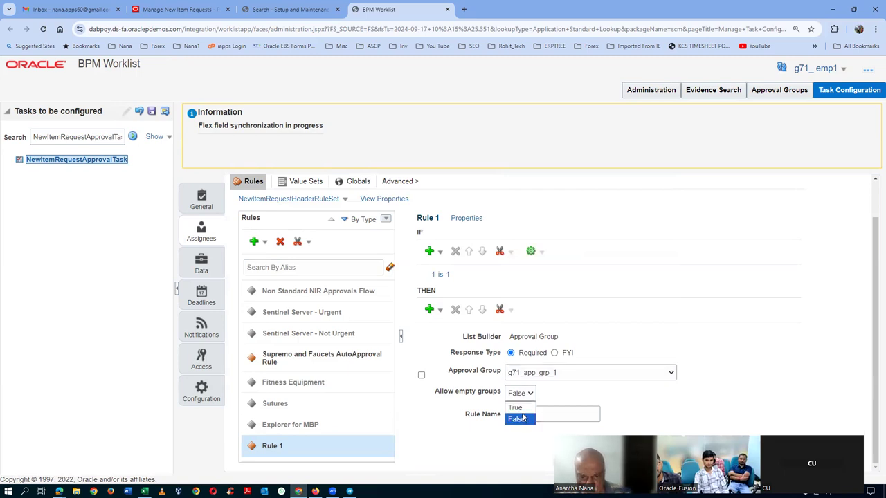
click(515, 407)
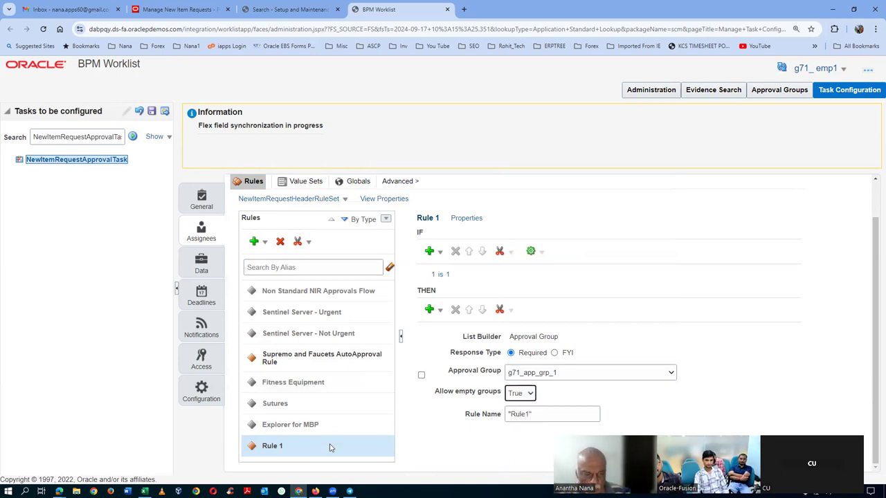
click(493, 457)
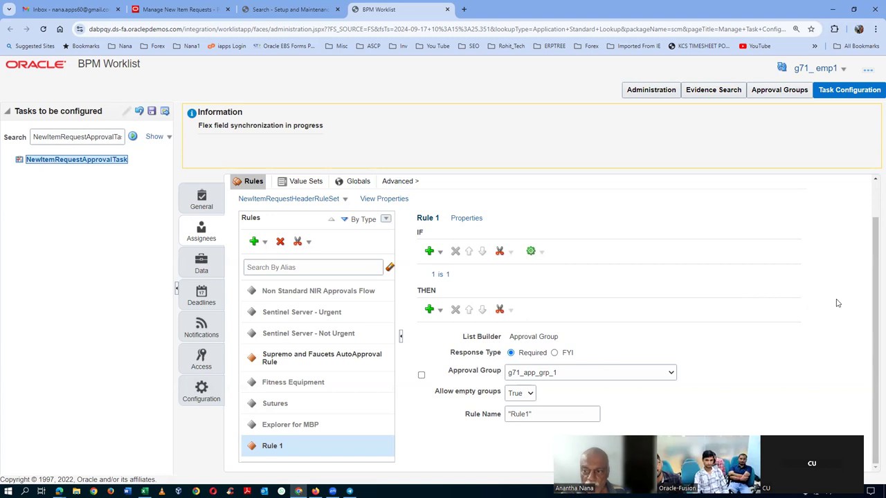
Step: Validate the NewItemRequestApprovalTask rule set and review the validation log
drag(872, 312, 872, 276)
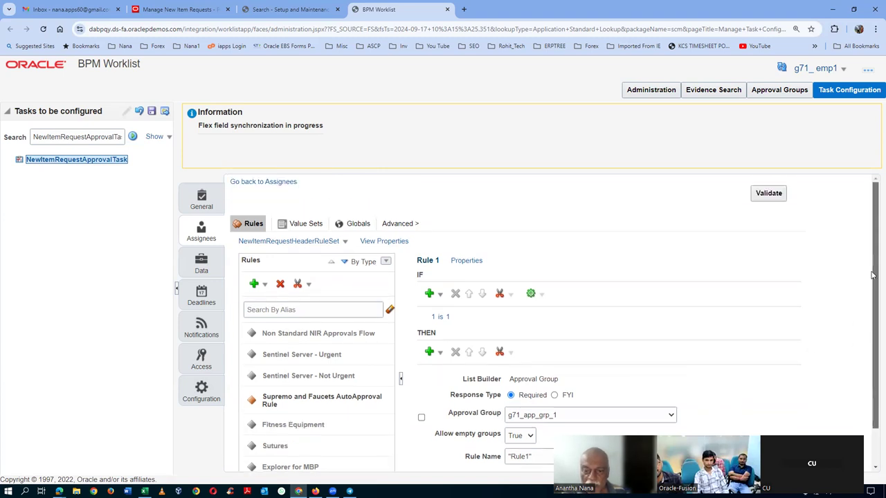
click(773, 193)
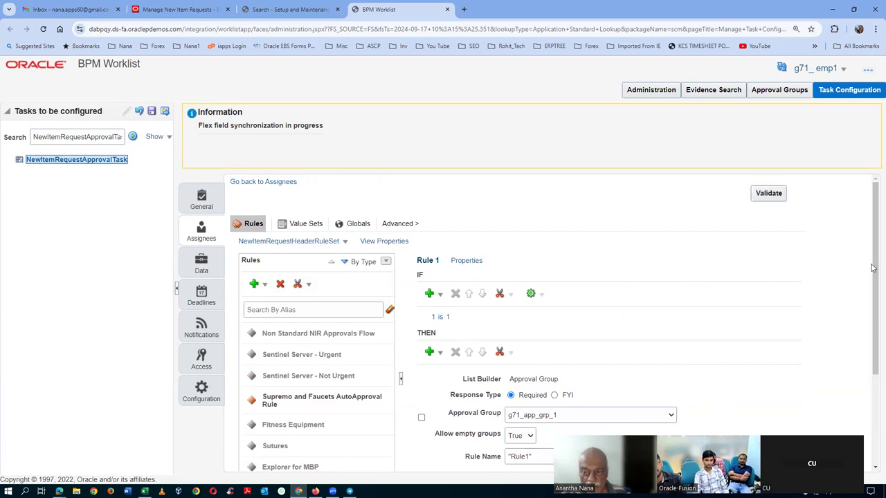
drag(872, 270, 872, 361)
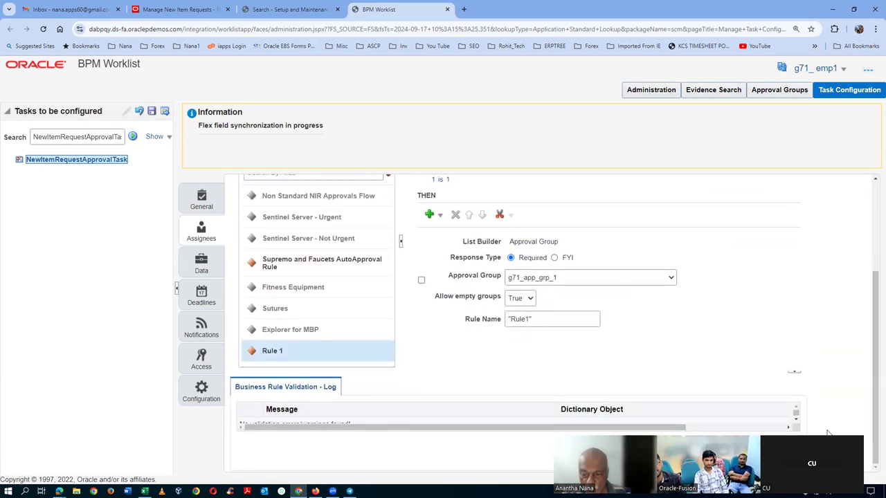
scroll(795, 419, down, 1)
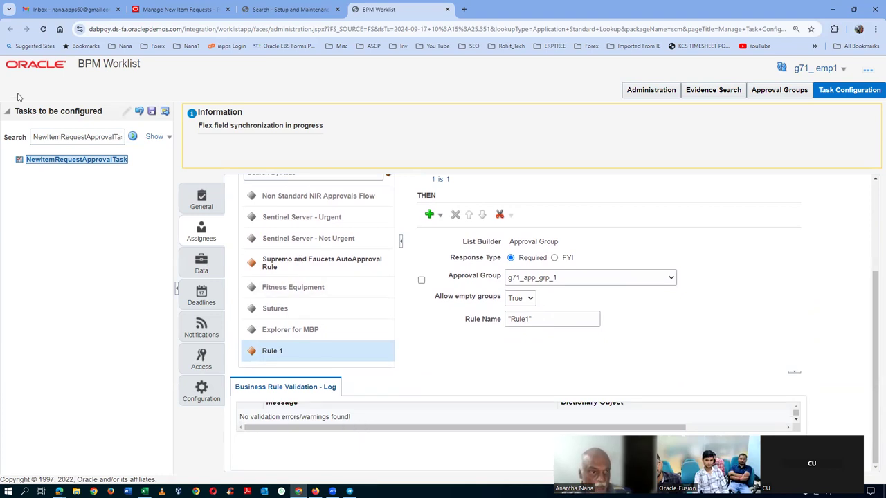
Step: Commit the task configuration with comment 'dfh' and dismiss the confirmations
click(139, 112)
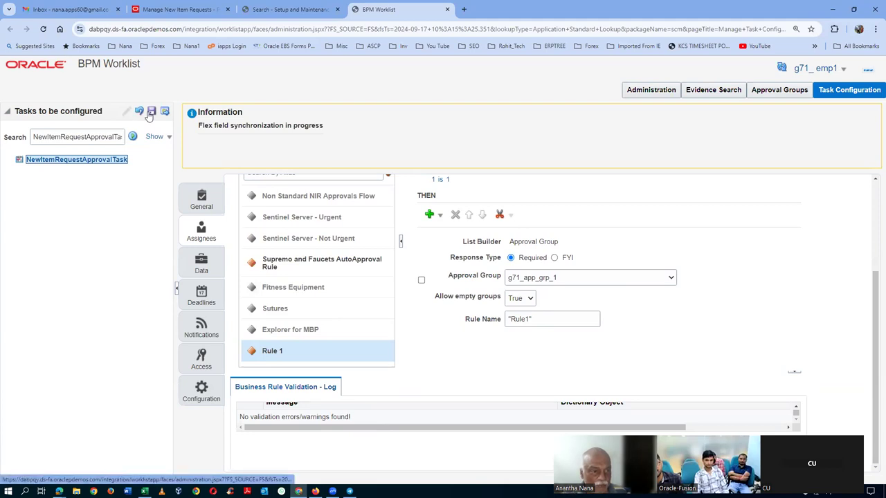
text(dfh)
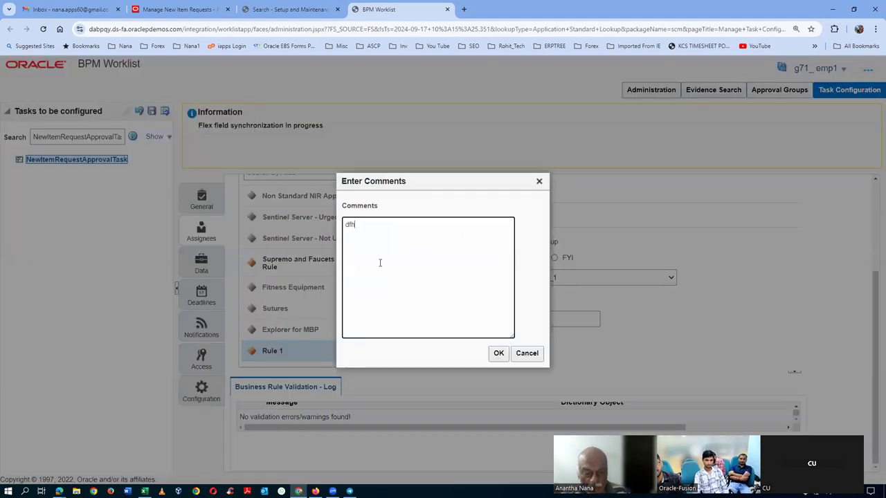
click(500, 355)
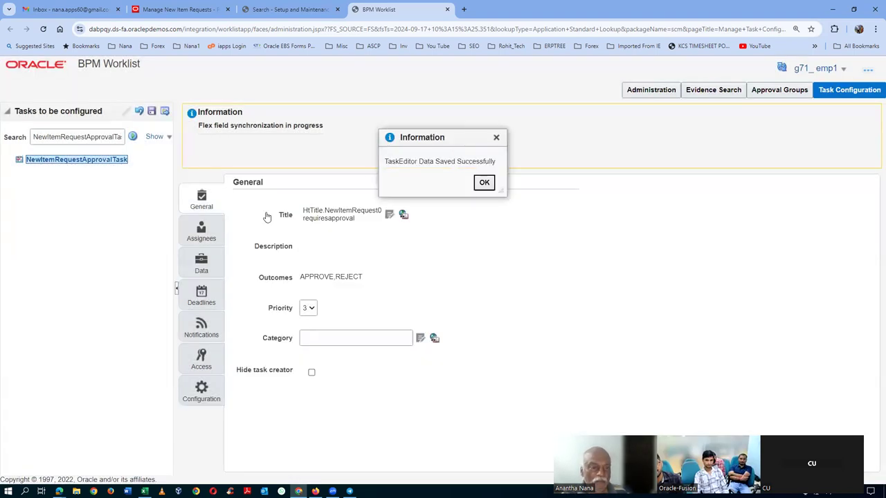
click(484, 182)
click(164, 113)
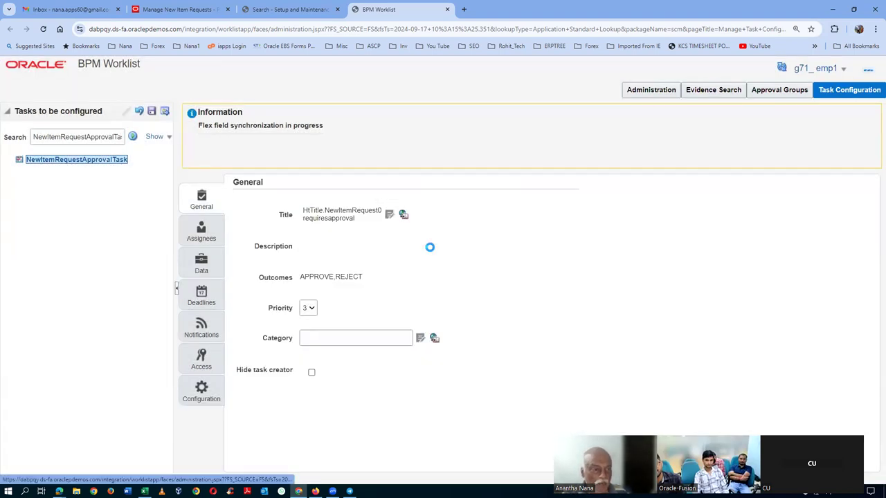
click(499, 353)
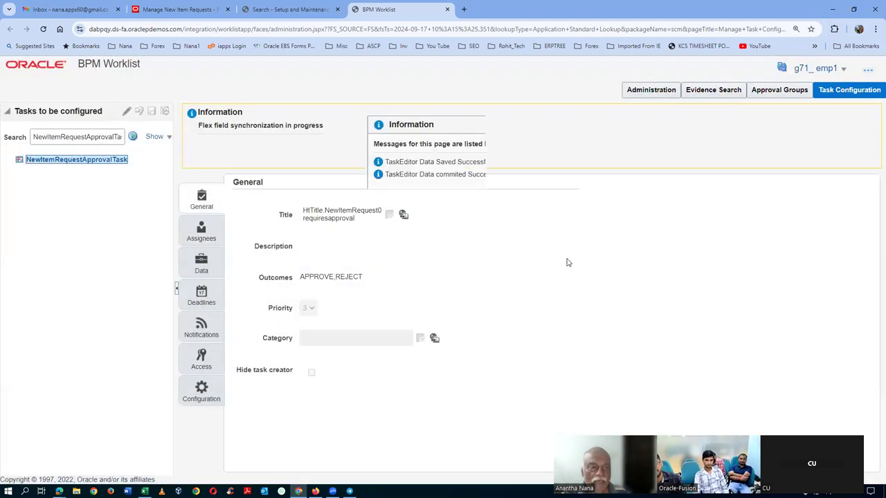
click(496, 193)
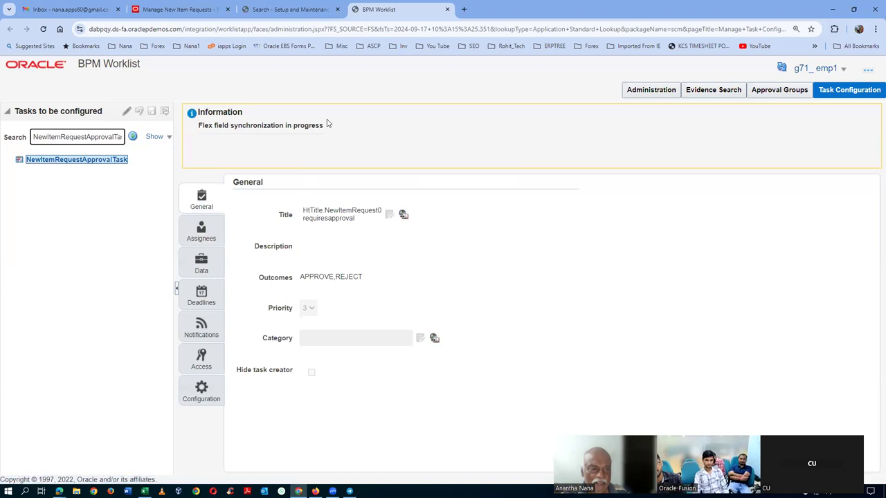
Step: Close the BPM Worklist, sign out, and open Product Management's Product Information Management
click(447, 10)
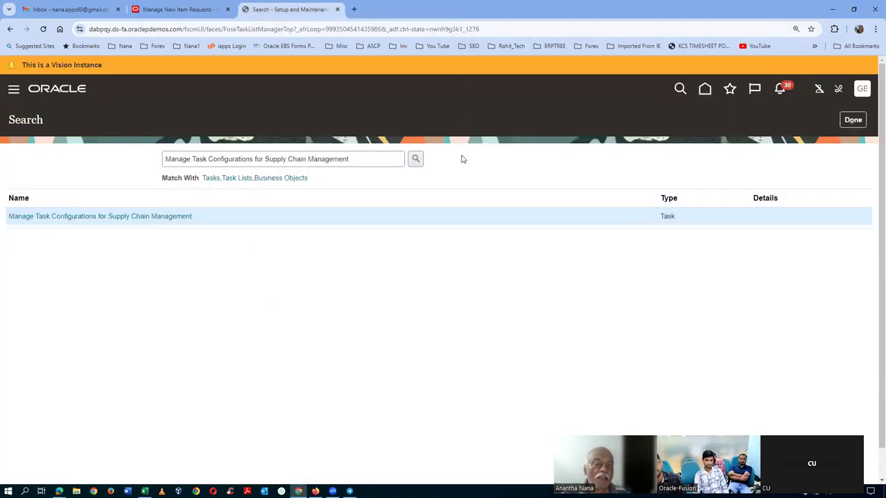
click(852, 122)
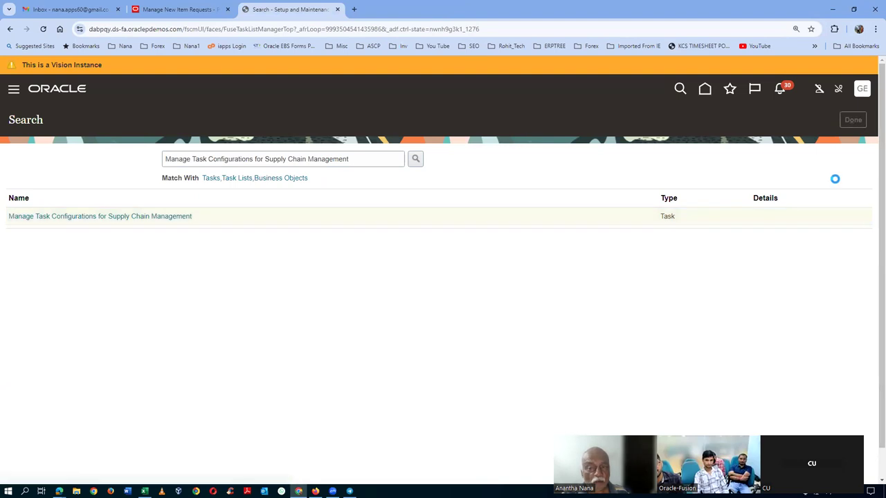
click(862, 89)
click(842, 121)
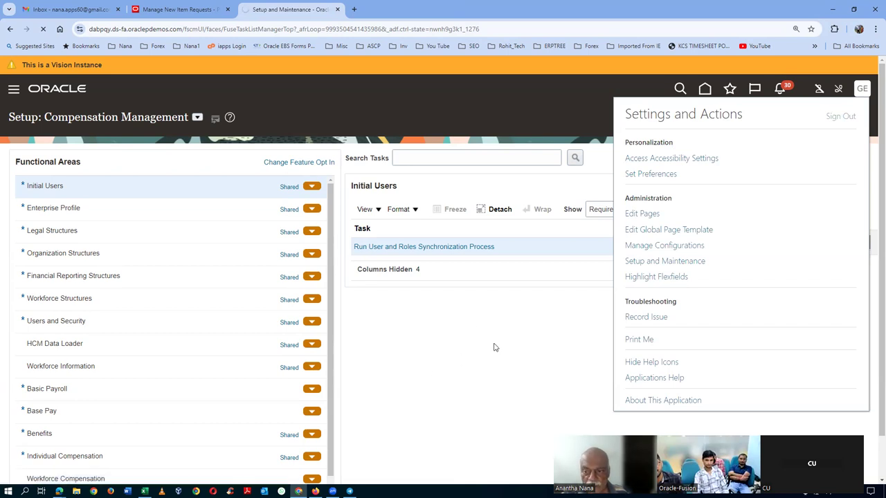
click(419, 248)
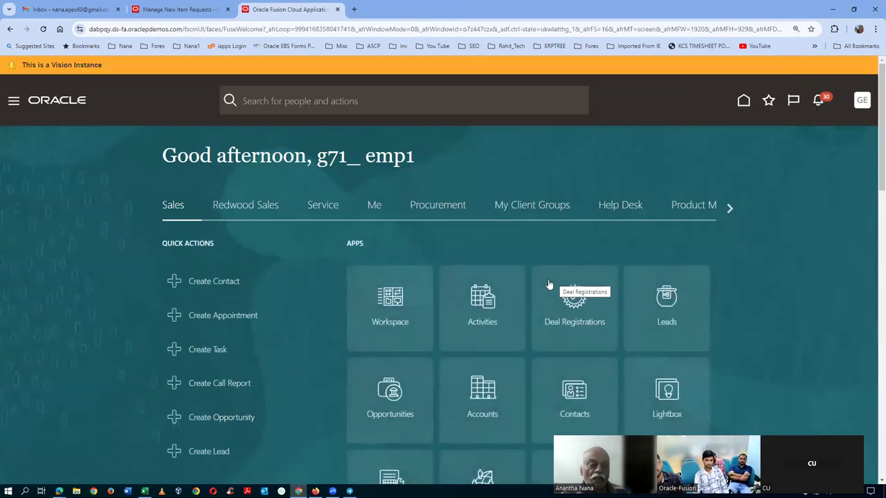
click(697, 212)
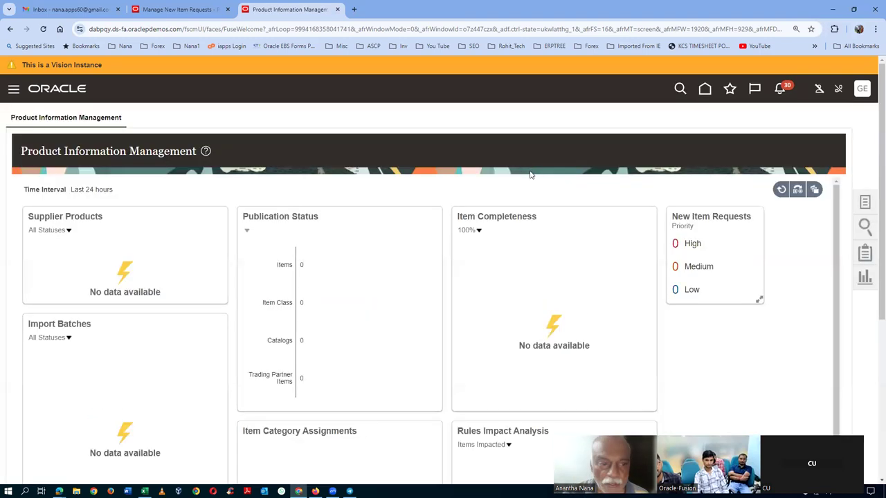
Step: Start a new item in organization G710 with item class g71_i5_laptop, accepting the warning
click(864, 205)
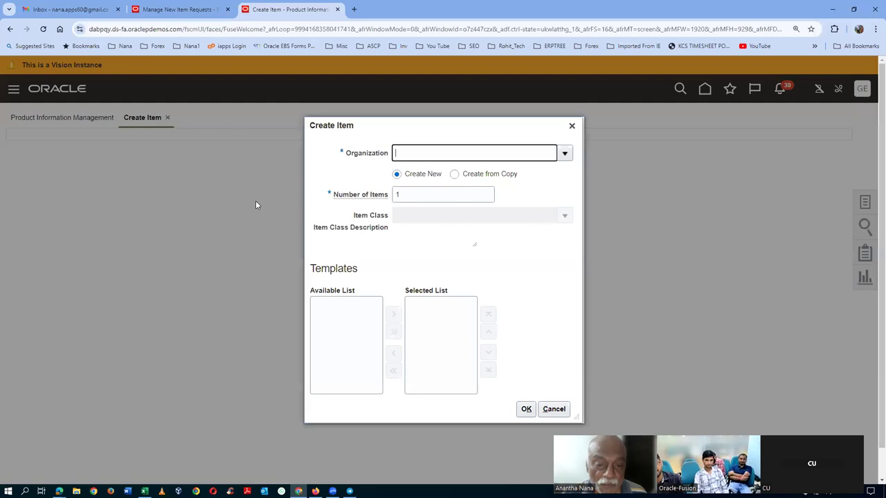
text(71)
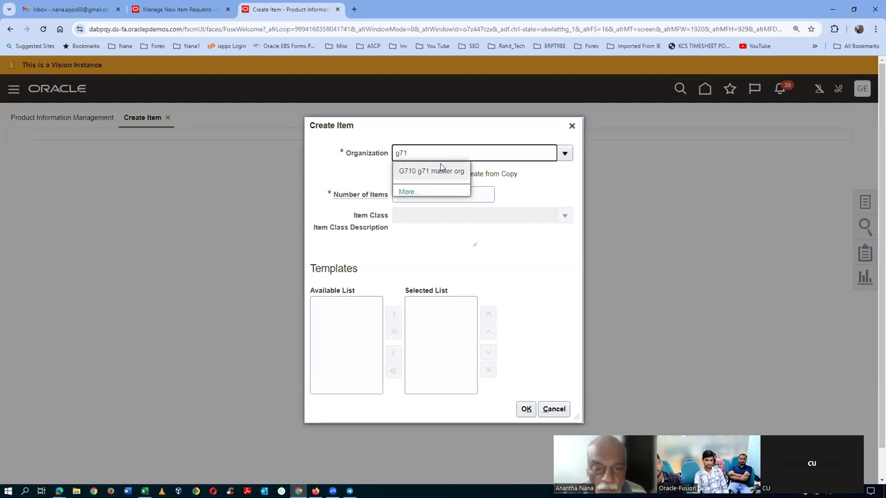
click(437, 170)
click(564, 216)
click(471, 257)
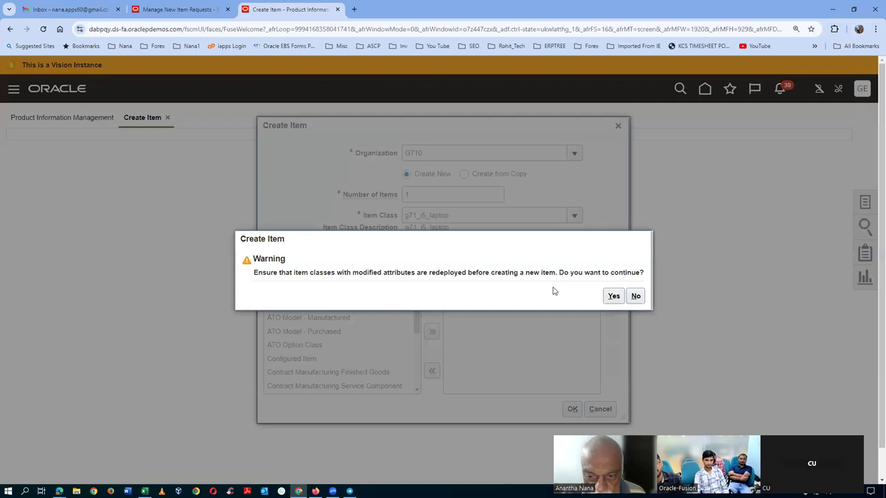
drag(313, 274, 510, 281)
click(610, 301)
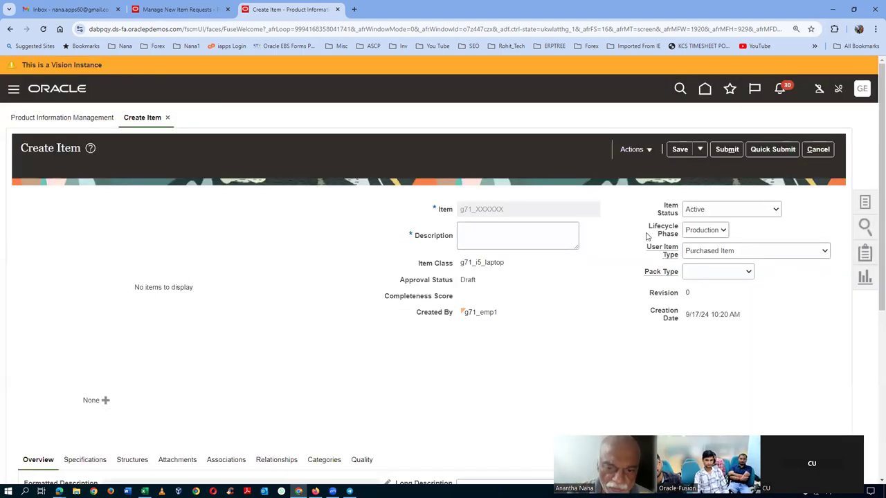
Step: Give the new item the description 'test 6' and save it
click(484, 242)
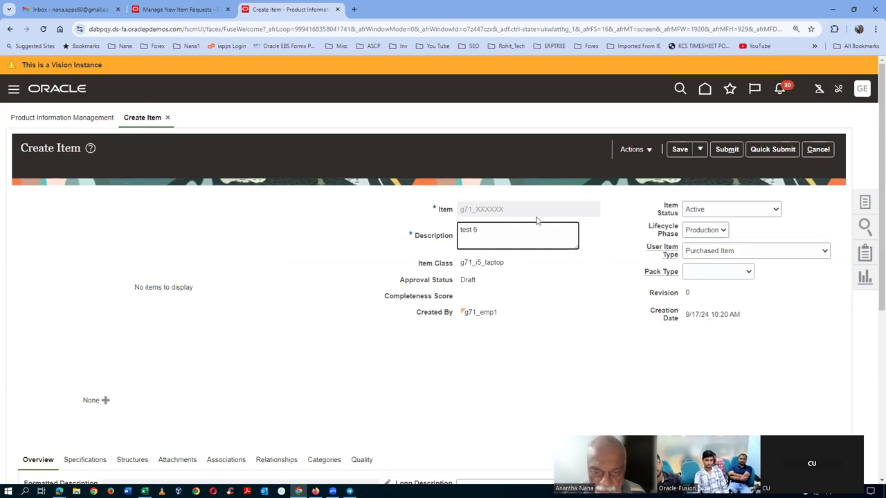
scroll(176, 302, down, 1)
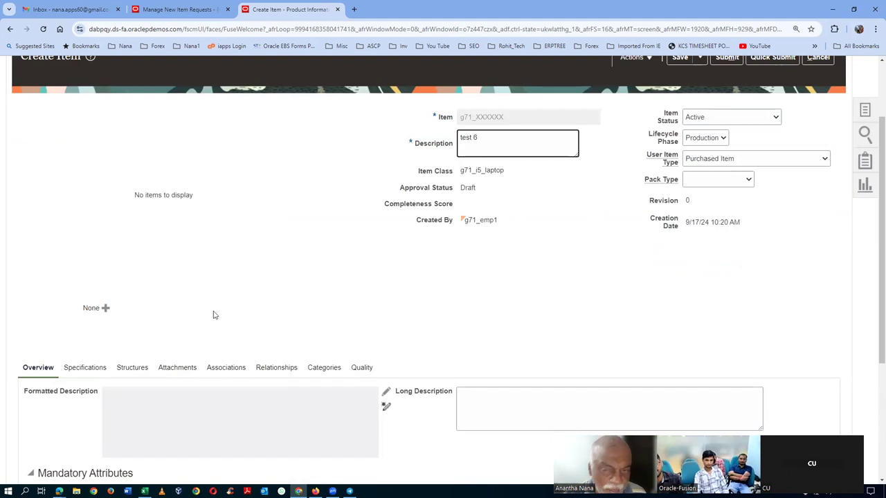
scroll(603, 295, up, 1)
click(680, 150)
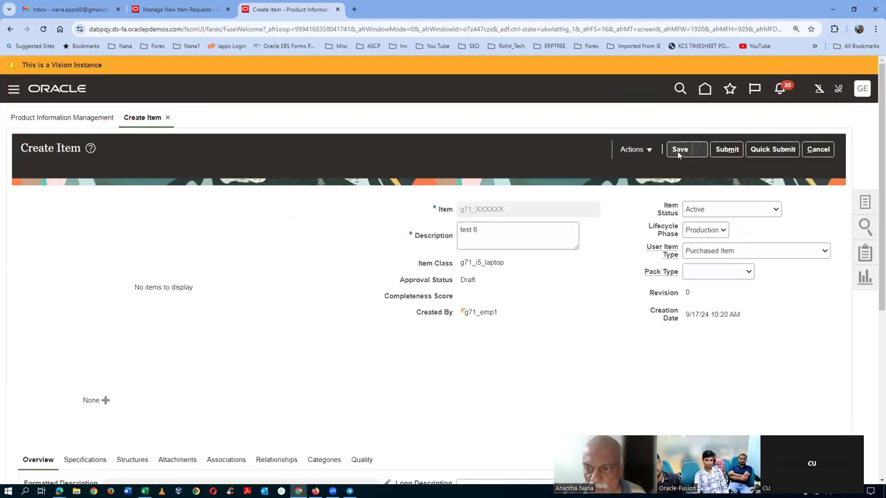
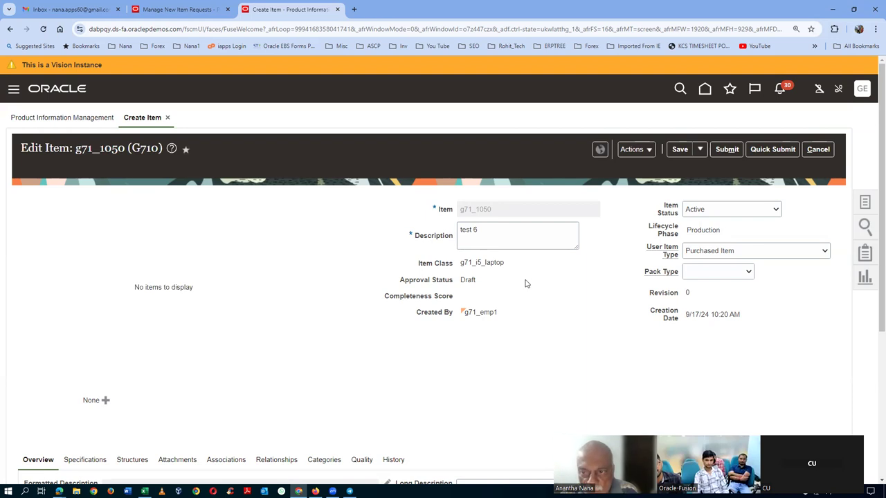
Step: Submit item g71_1050 into a new item request named and described 'app grp 1', saving it for editing
click(739, 149)
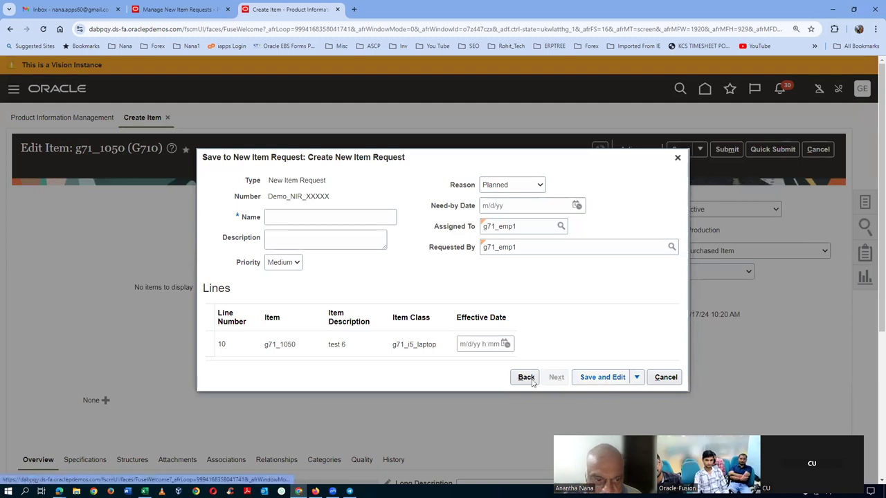
click(290, 222)
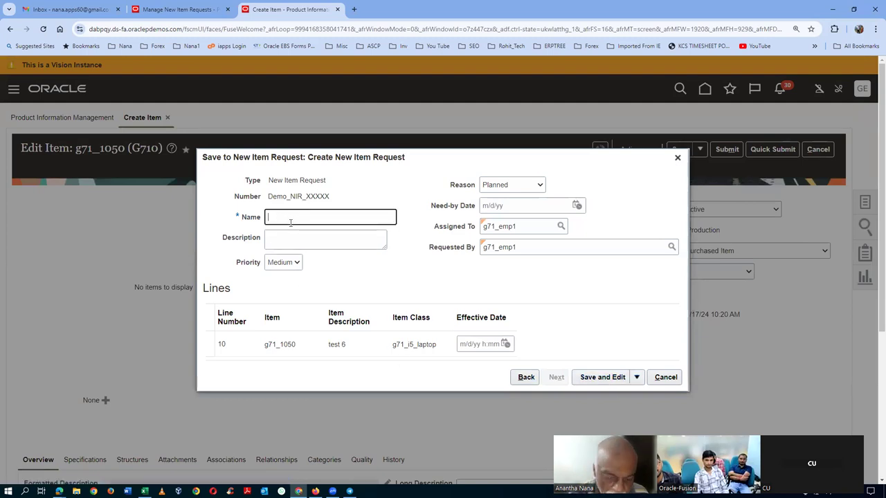
text(app grp)
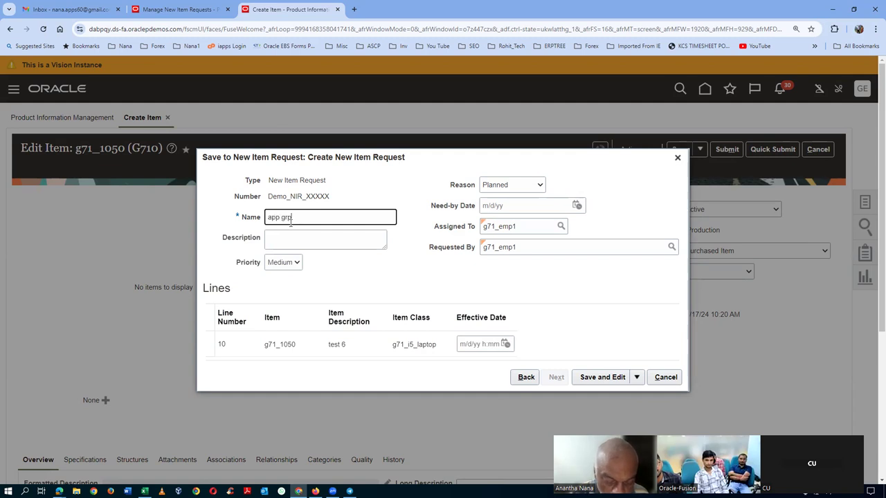
text( 1)
key(ctrl+a)
key(ctrl+c)
click(290, 240)
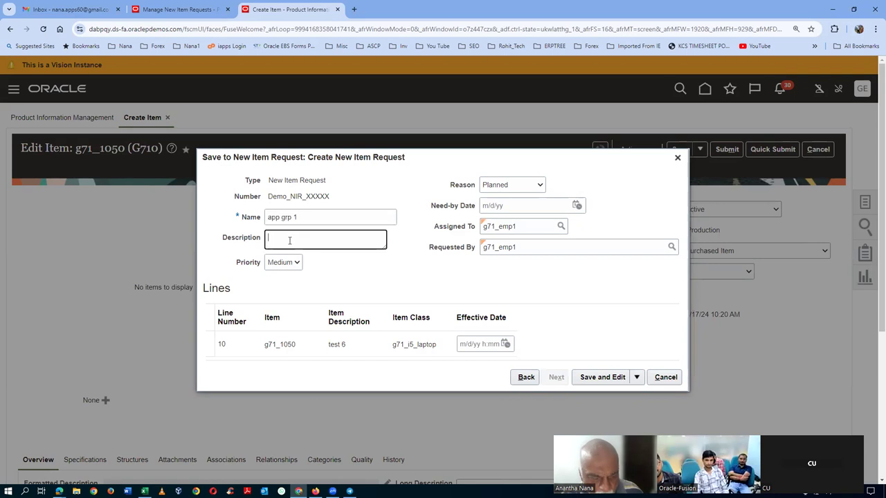
key(ctrl+v)
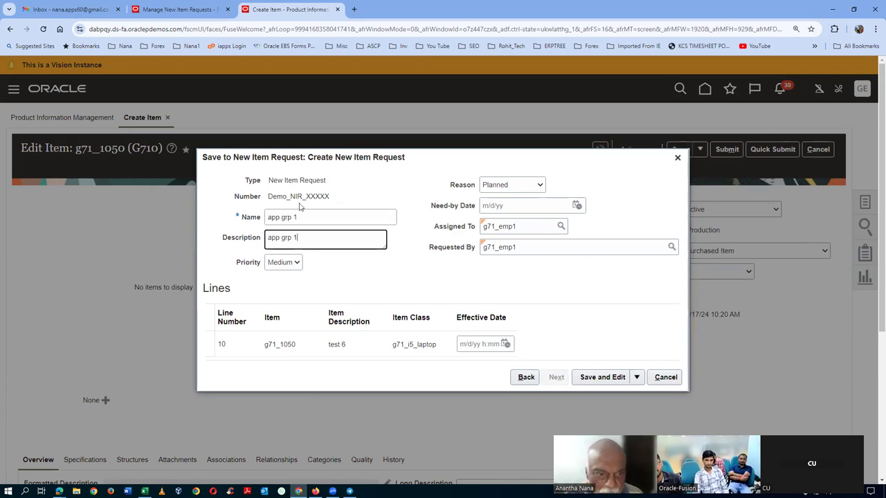
click(602, 377)
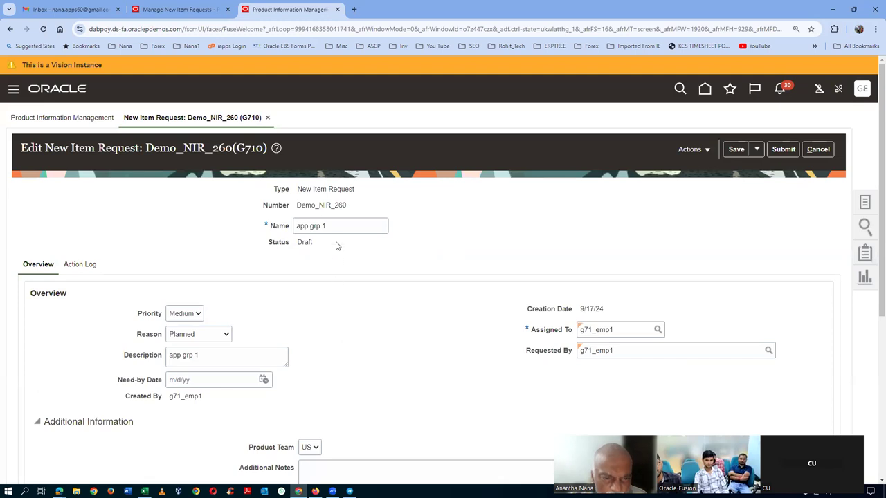
Step: Review Demo_NIR_260's action log, then submit the request
drag(298, 205, 346, 204)
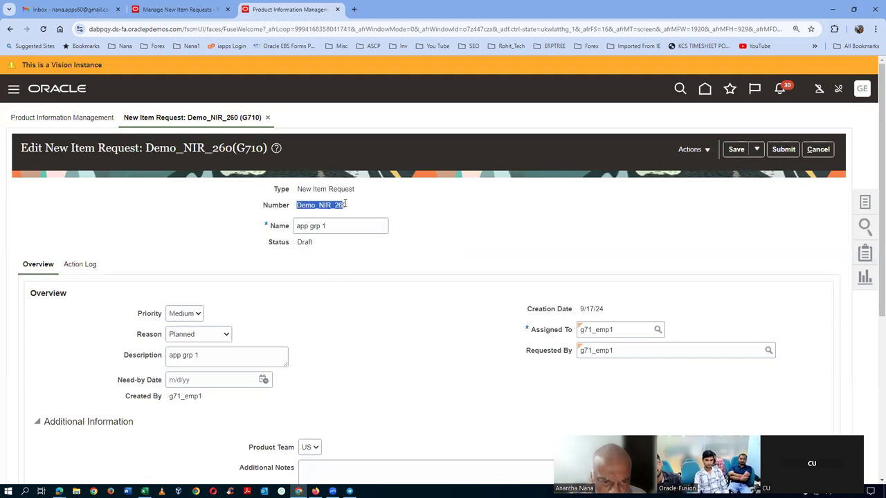
scroll(336, 293, down, 1)
click(71, 174)
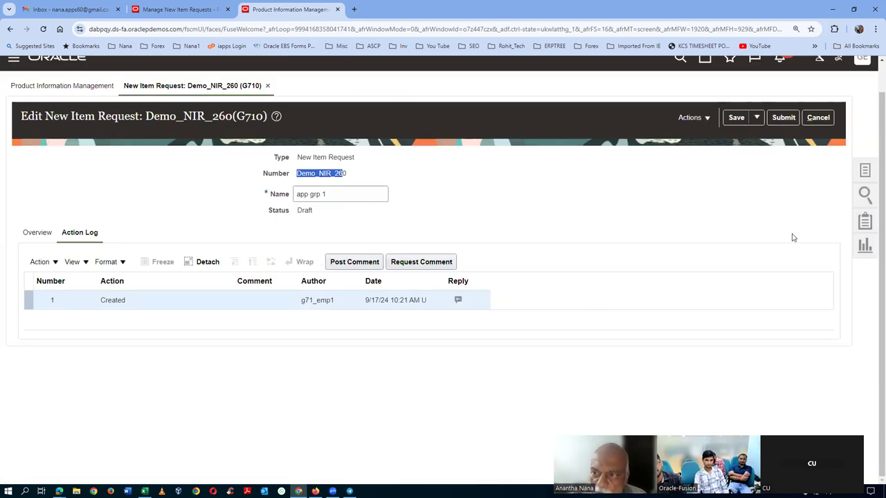
scroll(785, 237, up, 1)
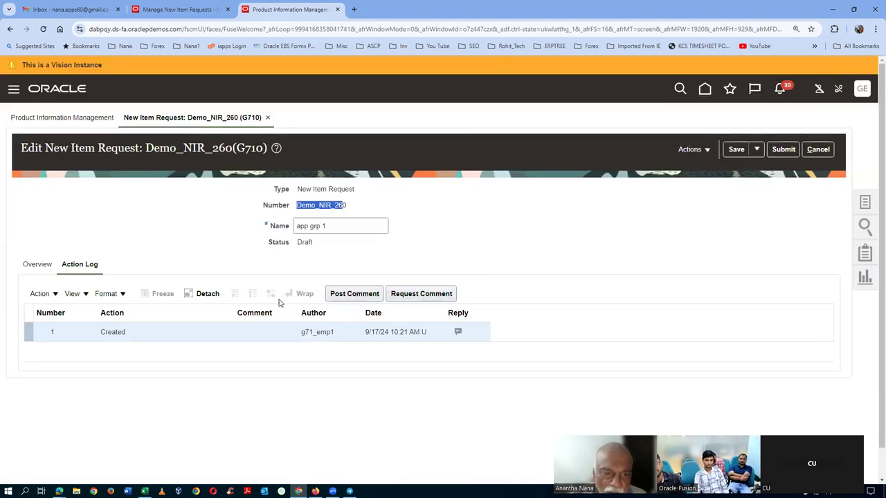
click(781, 152)
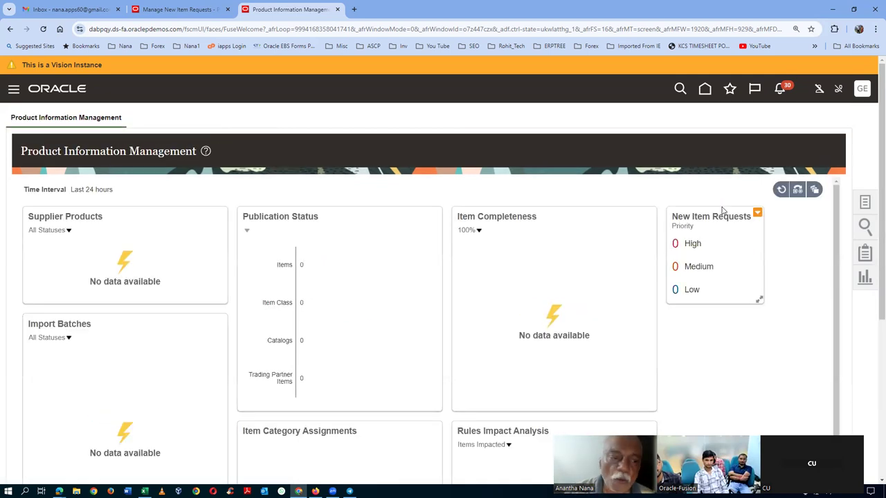
click(866, 203)
Step: Open Demo_NIR_260 from Manage New Item Requests and review its details and action log
click(773, 272)
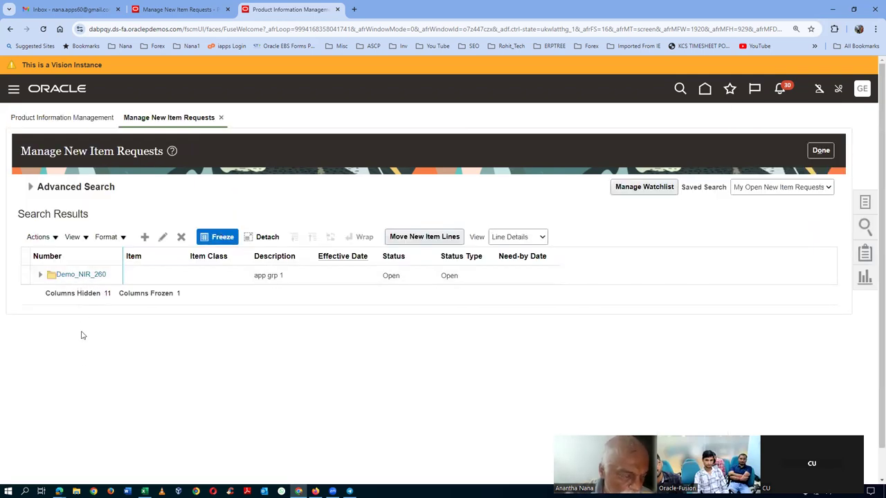
click(80, 274)
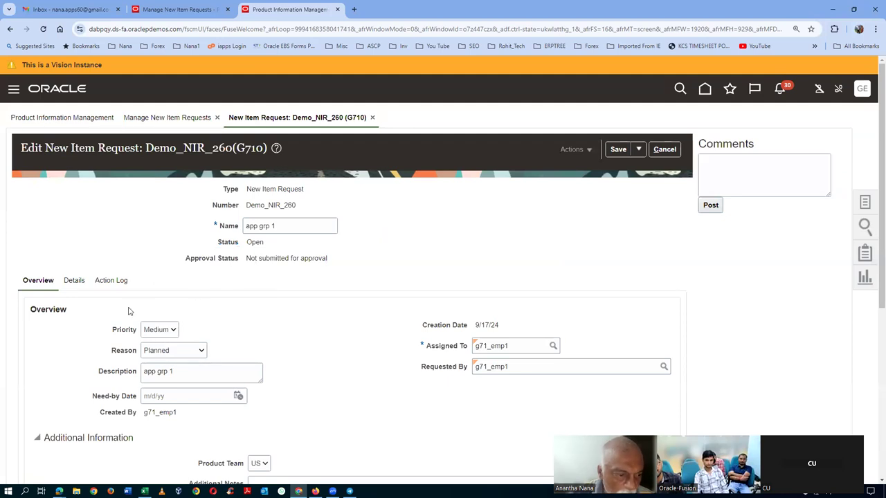
click(75, 283)
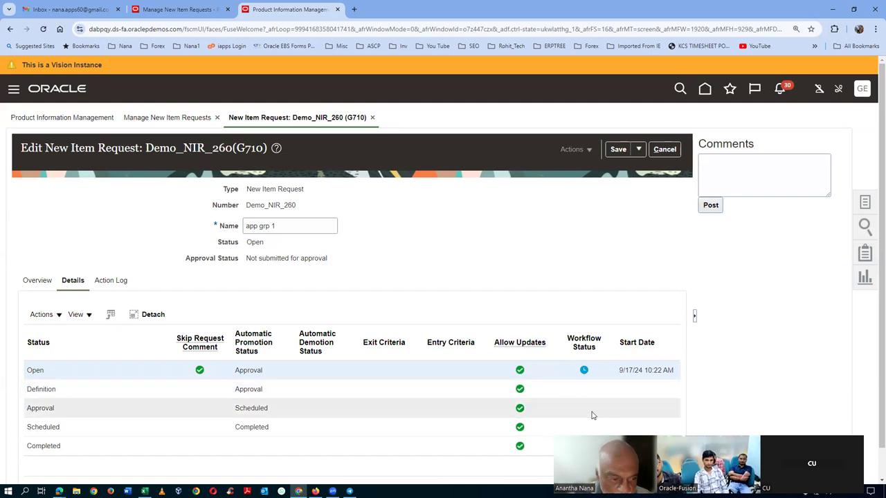
click(115, 282)
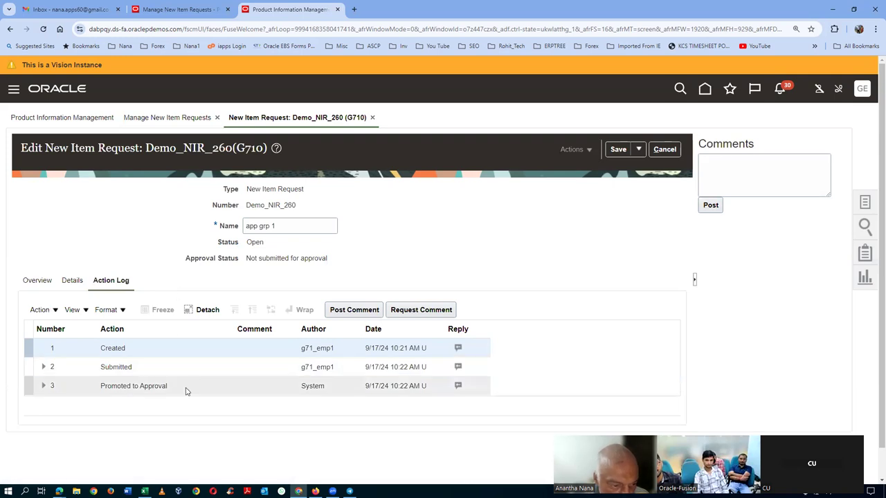
Step: Confirm the Promoted to Approval log entry, cancel out of the request, and rerun the open-request search
click(185, 388)
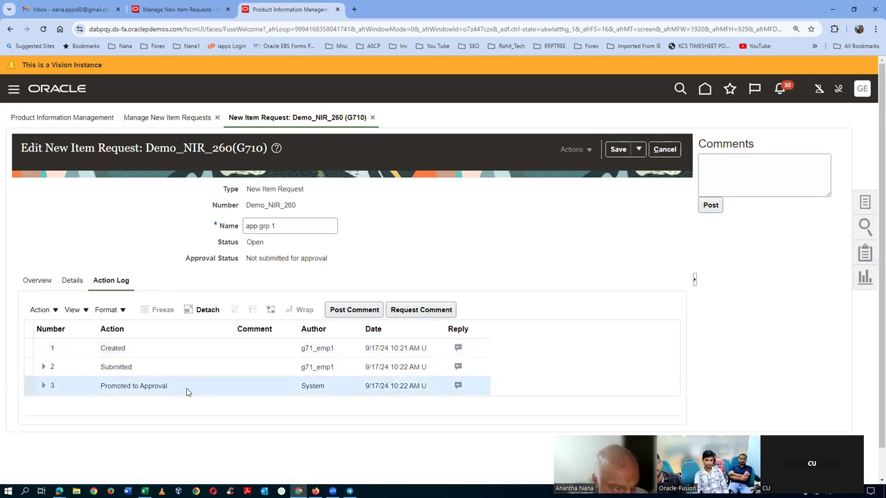
click(73, 282)
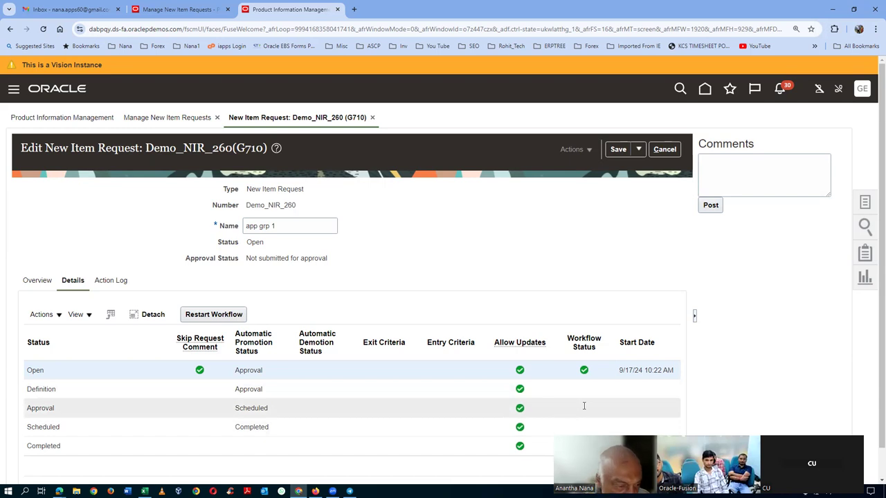
click(665, 148)
click(659, 309)
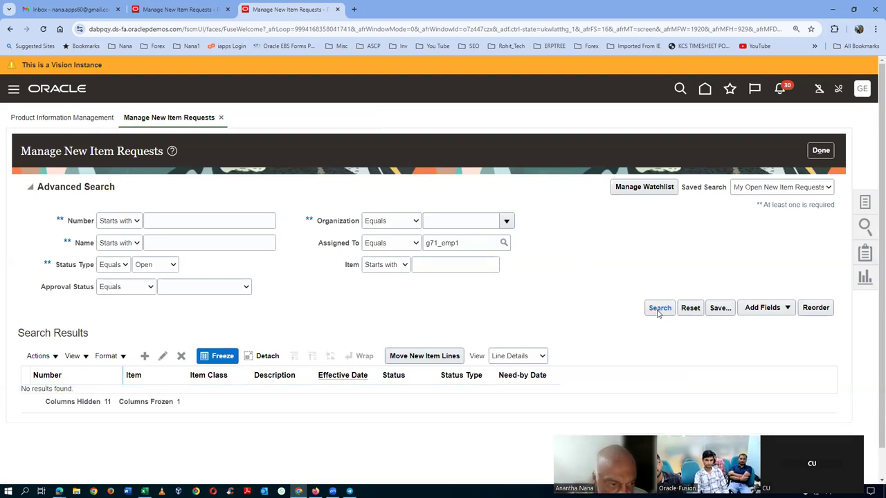
Step: Clear the Status Type and Assigned To filters and search again
click(135, 269)
click(154, 280)
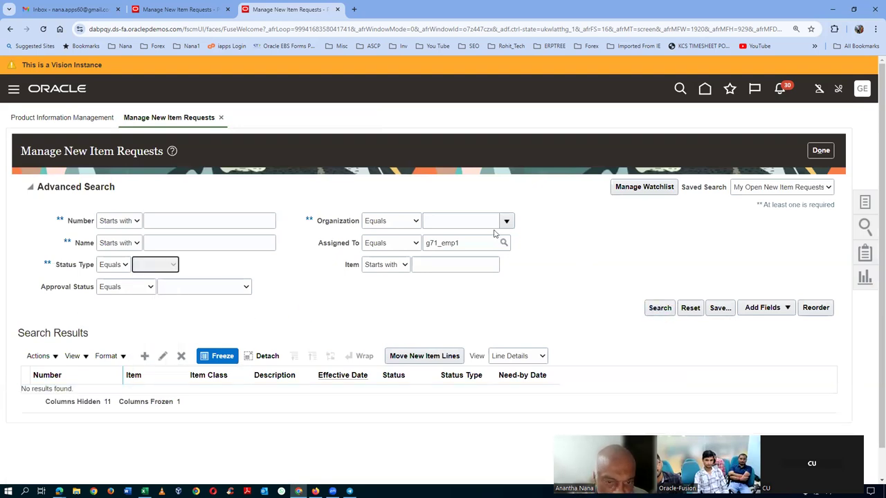
double_click(477, 243)
key(BackSpace)
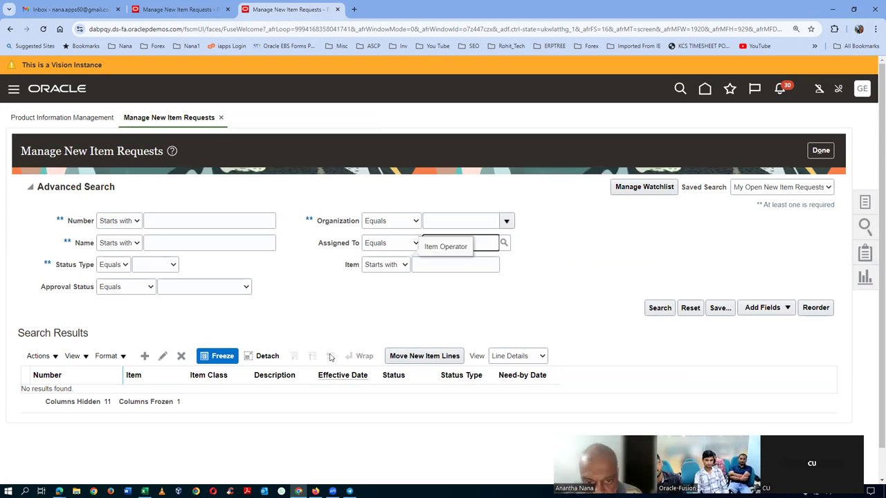
click(659, 309)
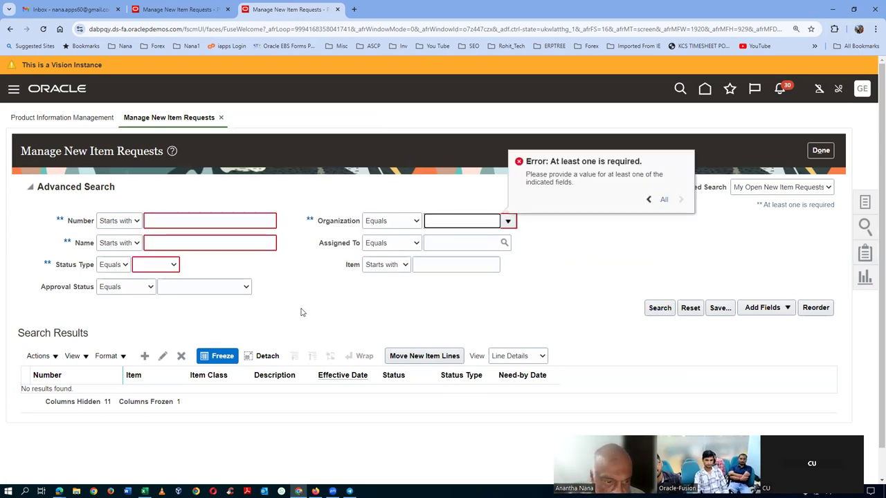
Step: Search requests by number prefix 'NI' and open Demo_NIR_260
click(187, 223)
text(NI)
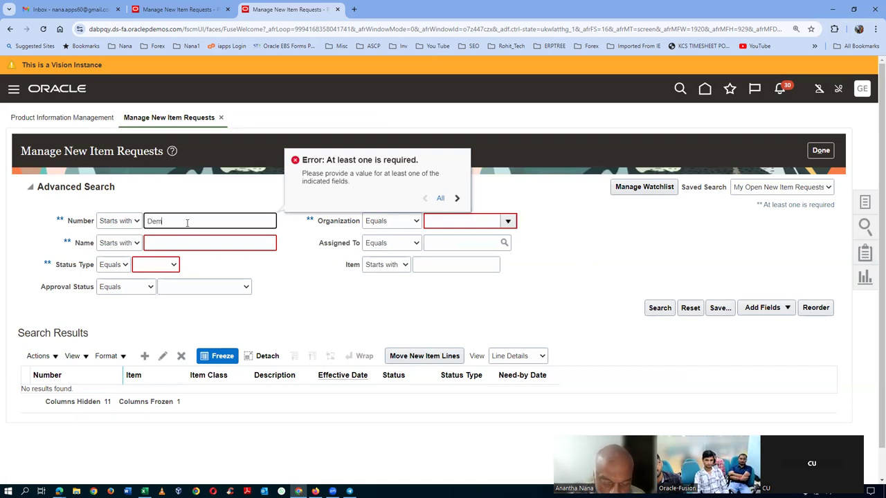
click(659, 309)
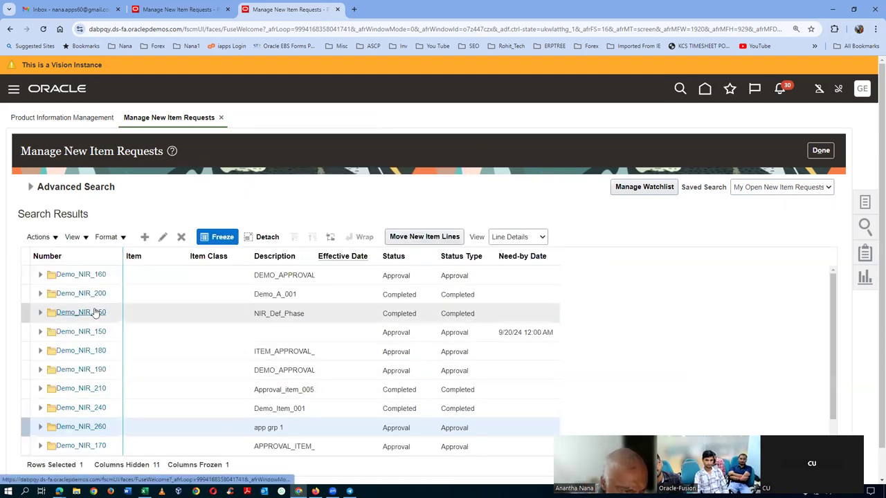
click(81, 427)
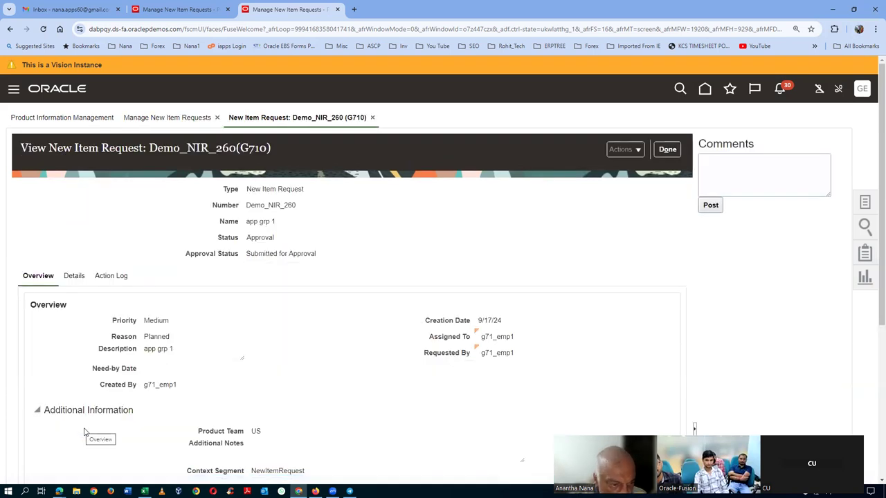
Step: Check Demo_NIR_260's Submitted for Approval status and its Approval requested log entry
click(70, 278)
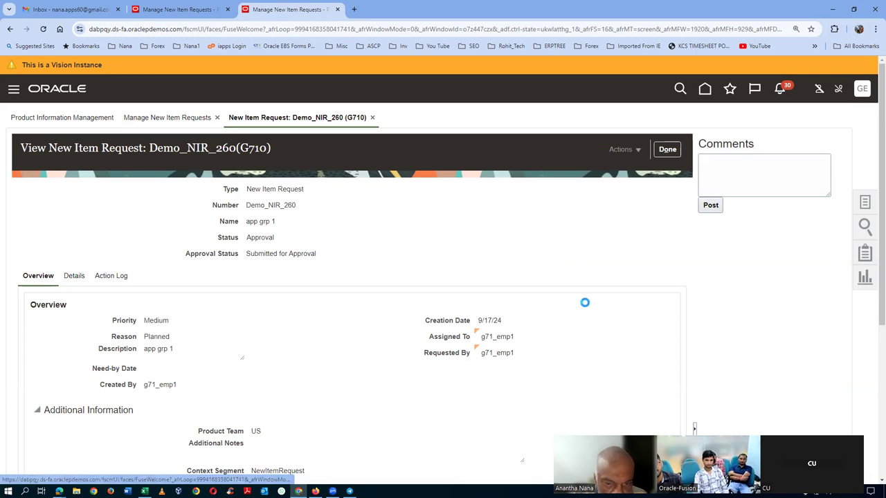
drag(260, 256, 296, 255)
click(113, 279)
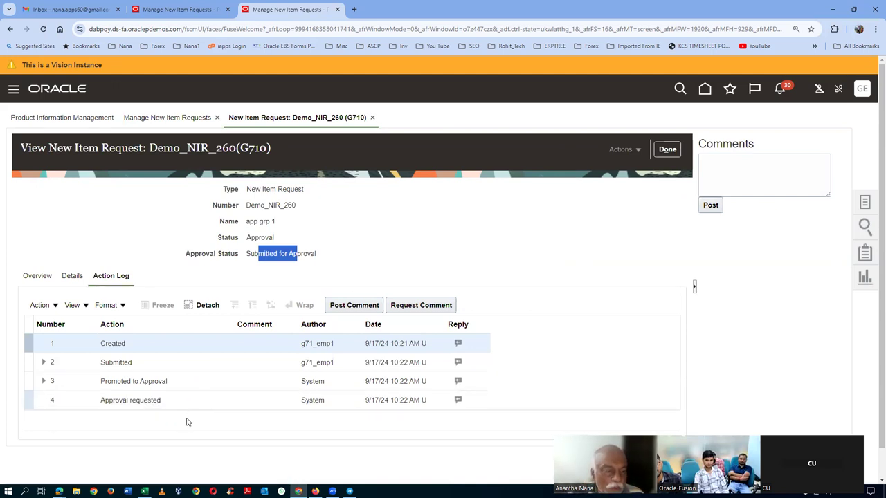
Step: Select the page's site address and open the account's settings and sign-out menu
click(156, 29)
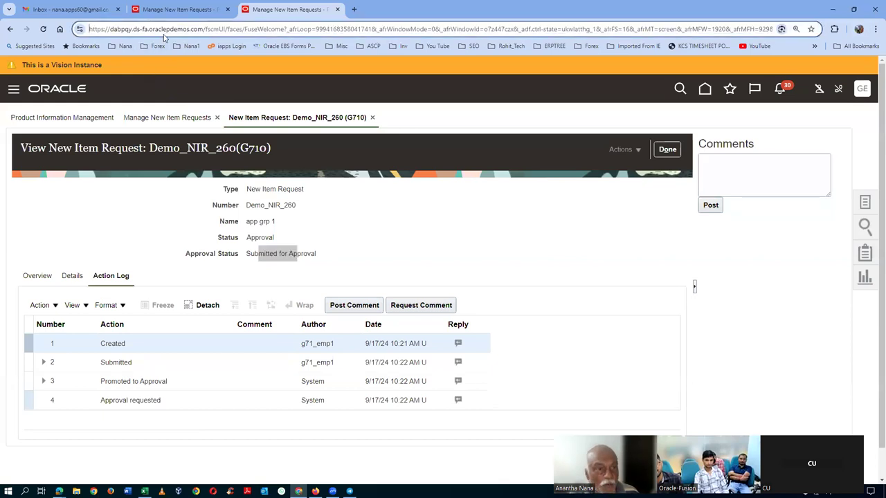
key(shift+Right)
key(shift+Right)
key(shift+Right)
key(shift+Right)
key(shift+Right)
key(shift+Right)
key(shift+Right)
key(shift+Right)
key(shift+Right)
key(shift+Right)
key(shift+Right)
key(shift+Right)
key(shift+Right)
key(shift+Right)
key(shift+Right)
key(shift+Right)
key(shift+Right)
key(shift+Right)
key(shift+Right)
key(shift+Right)
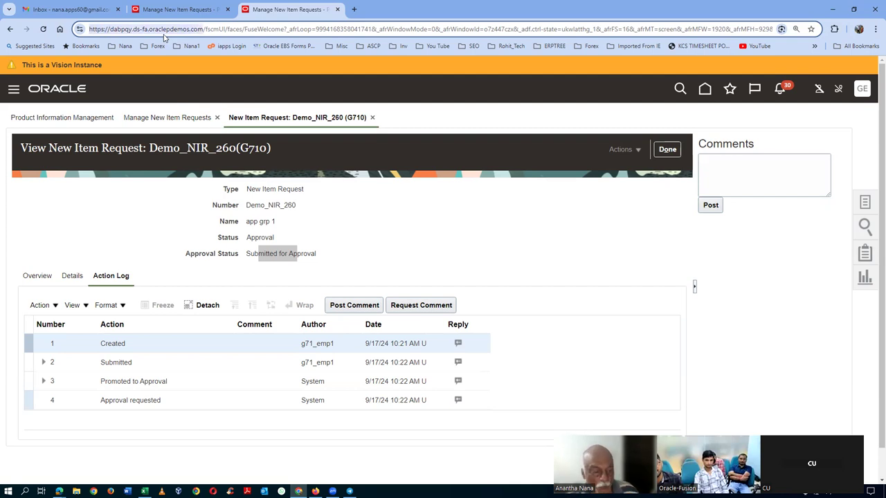
click(59, 490)
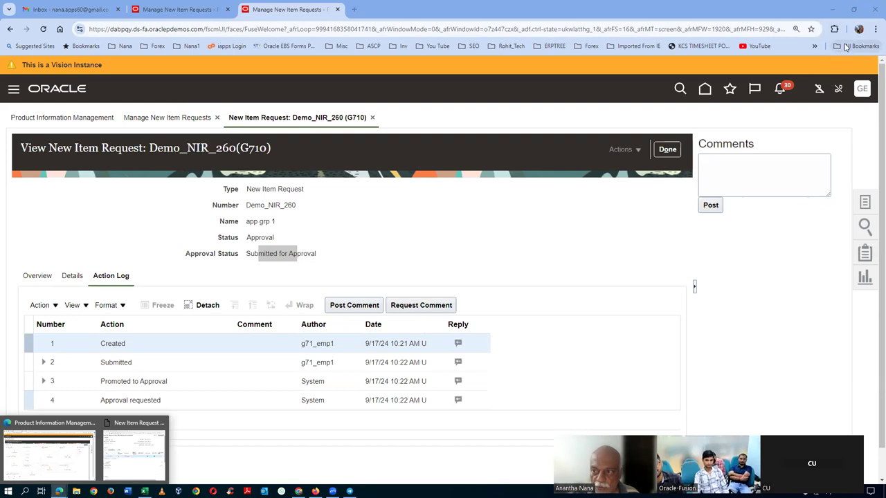
click(867, 97)
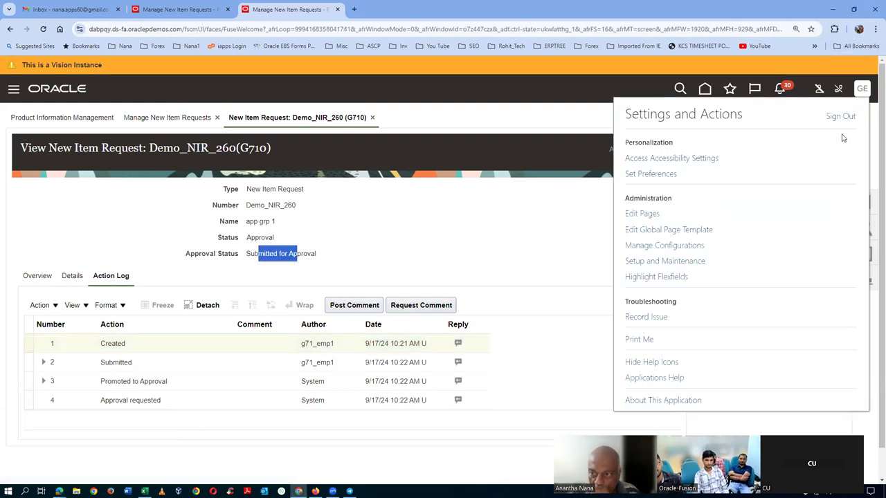
Step: Sign out and attempt to sign in with the approver's user ID
click(841, 117)
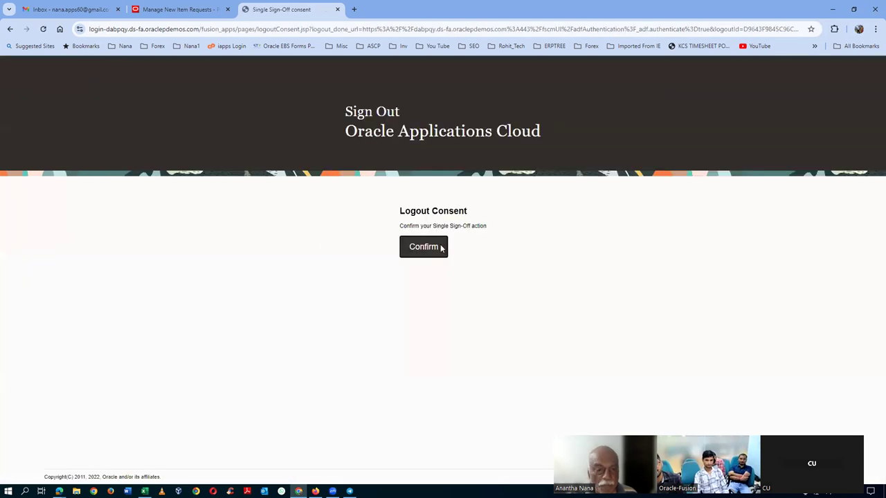
click(429, 255)
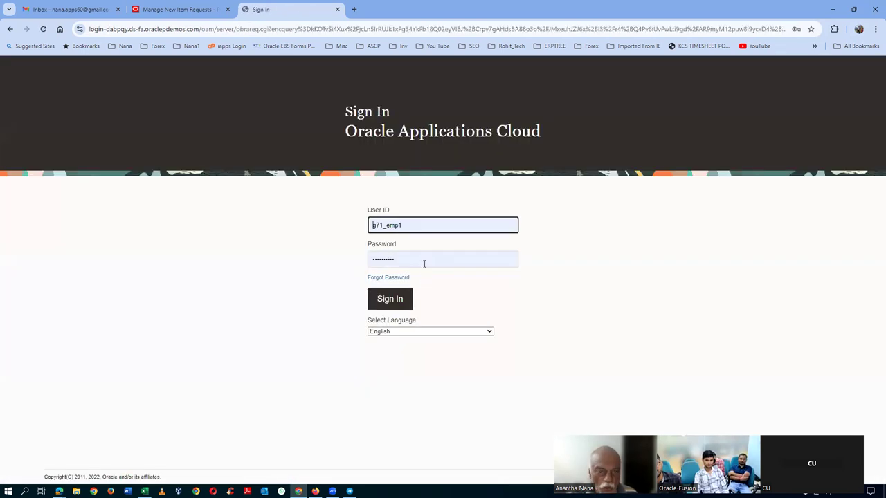
click(418, 229)
key(BackSpace)
text(2)
click(396, 306)
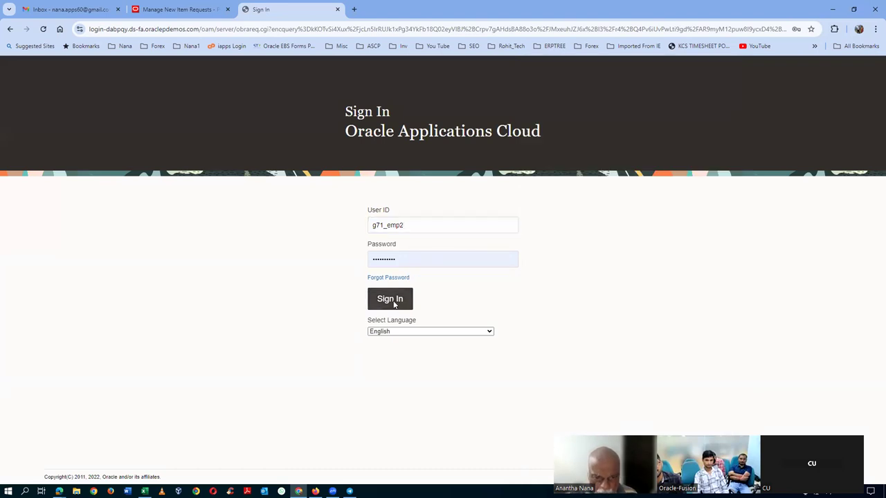
Step: Re-enter the approver's user ID and password and retry signing in
click(442, 233)
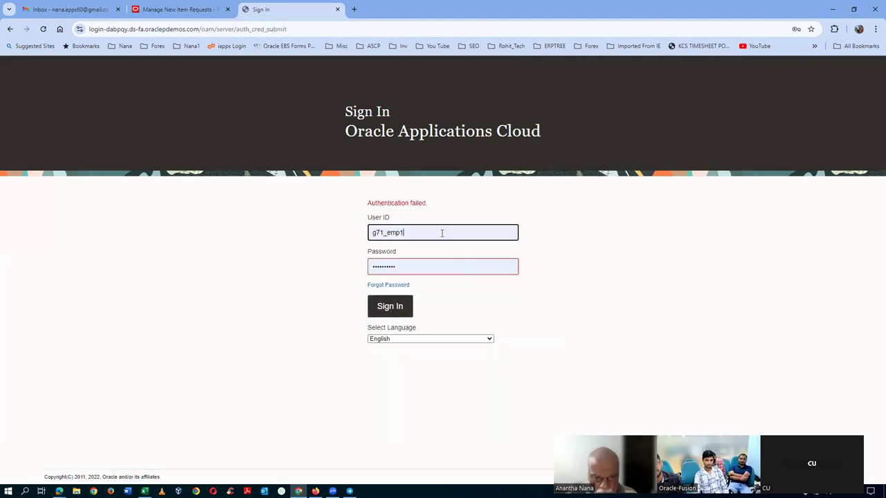
key(BackSpace)
text(2)
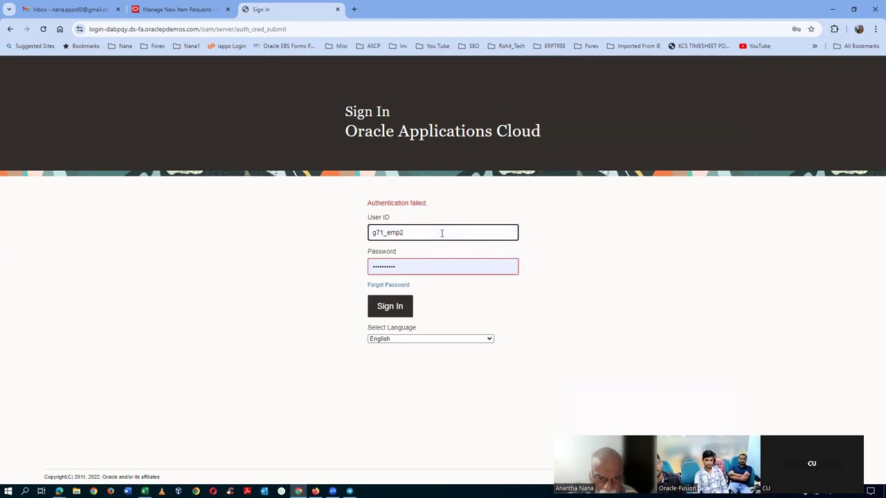
click(422, 270)
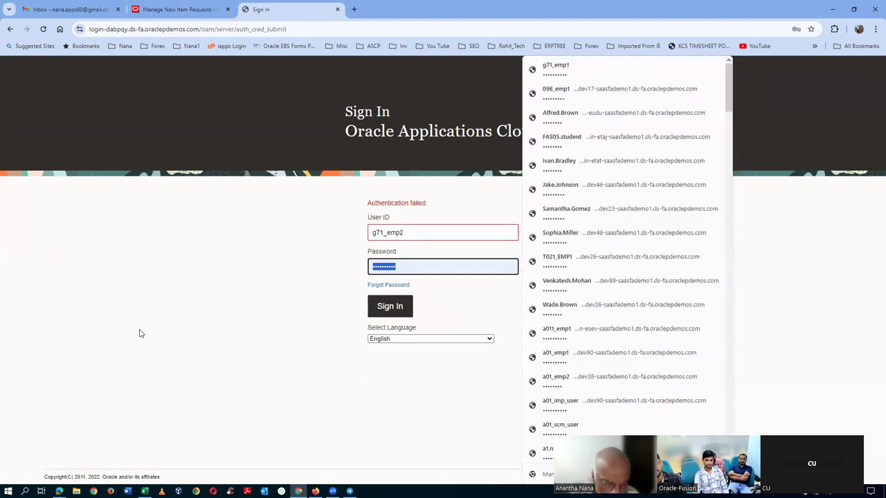
text(W)
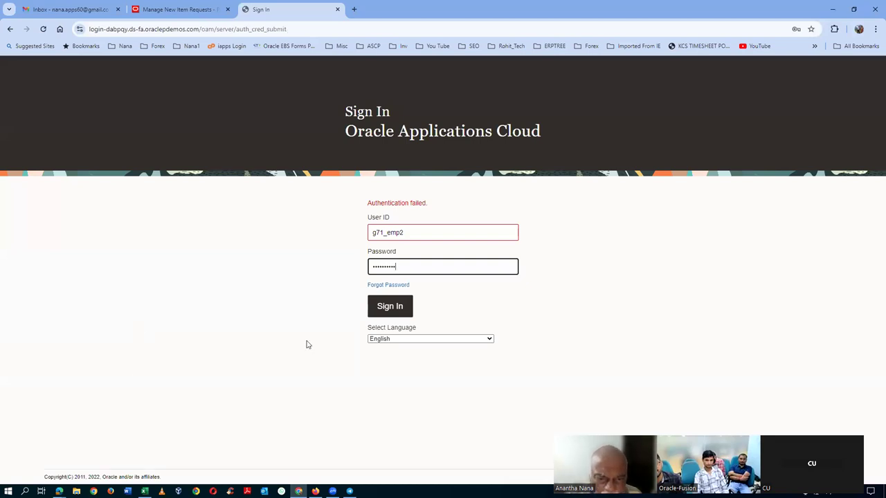
click(407, 316)
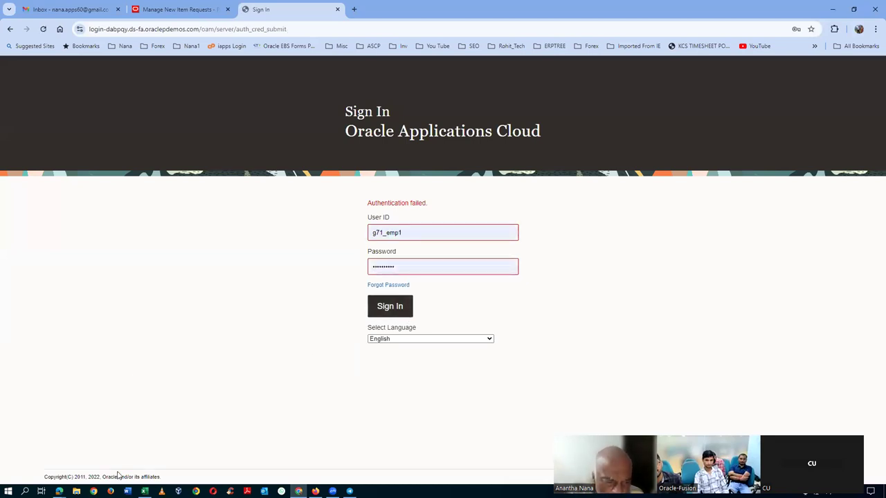
Step: Return from the Excel workbook to the browser, close the Demo_NIR_250 request view, and dismiss the timeout notice
key(alt+Tab)
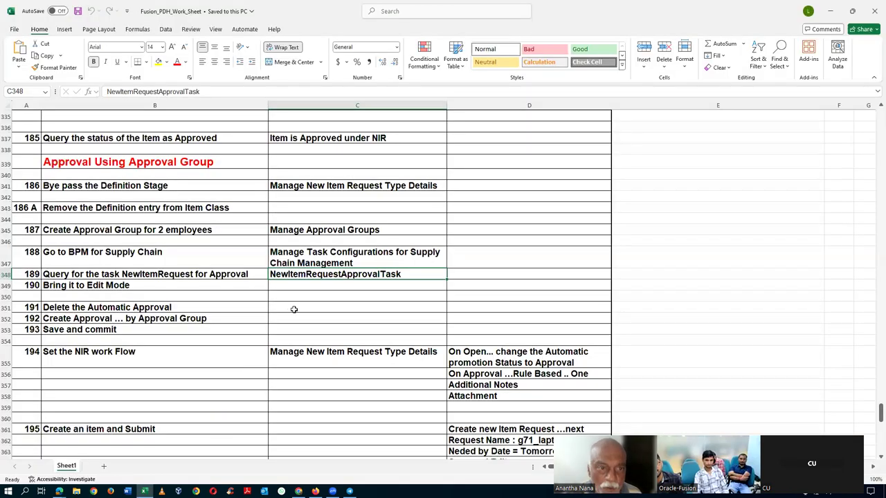
key(alt+Tab)
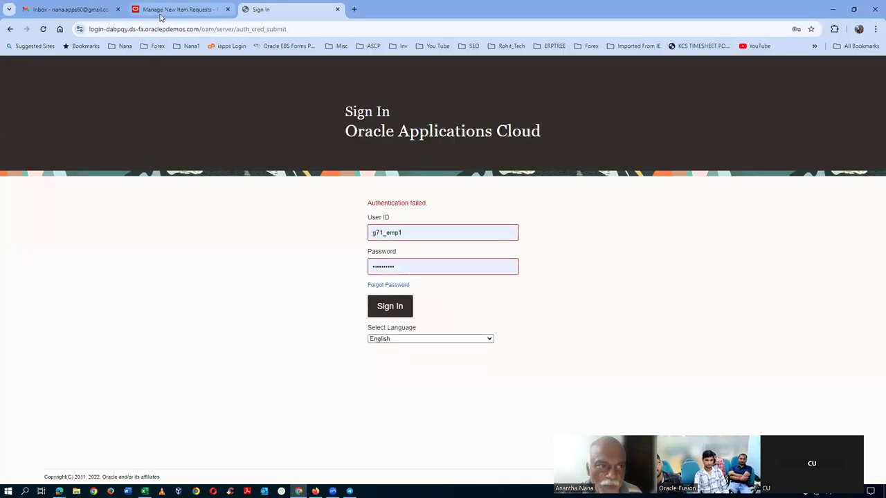
click(163, 11)
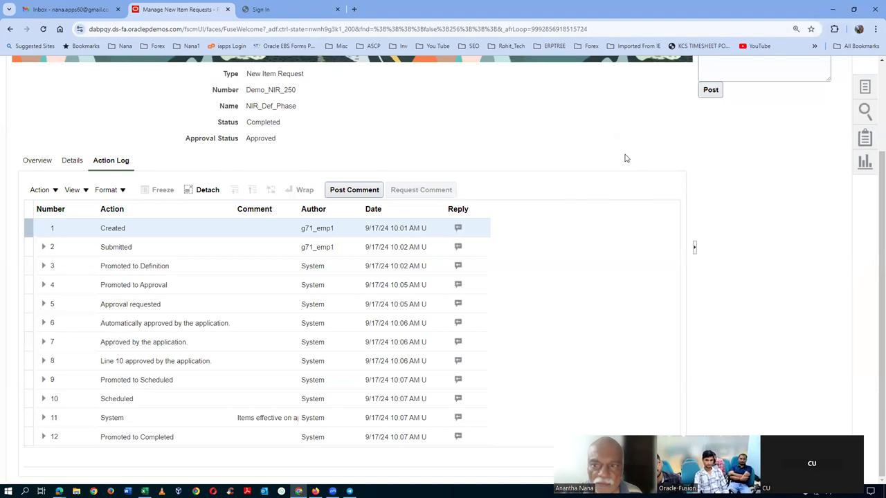
scroll(632, 184, up, 3)
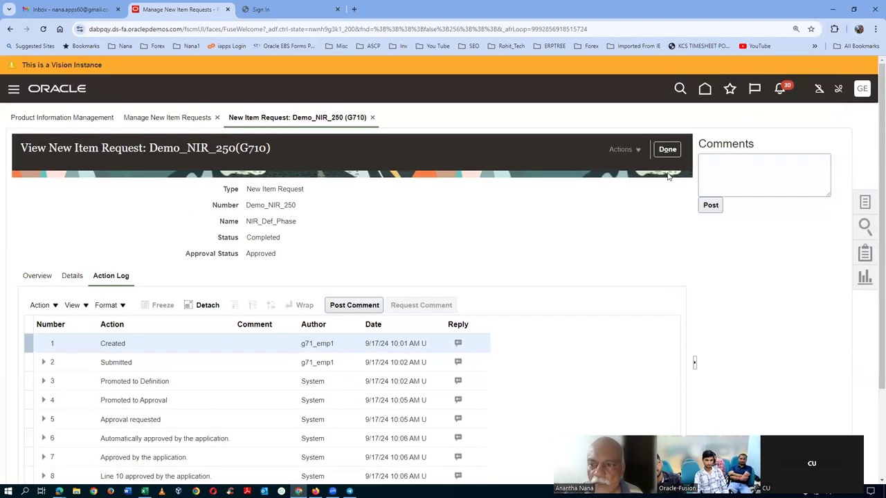
click(668, 149)
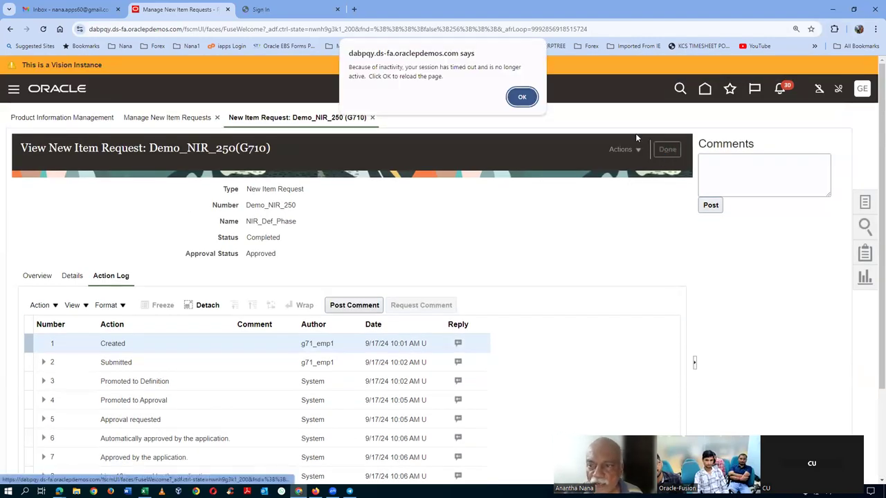
click(528, 97)
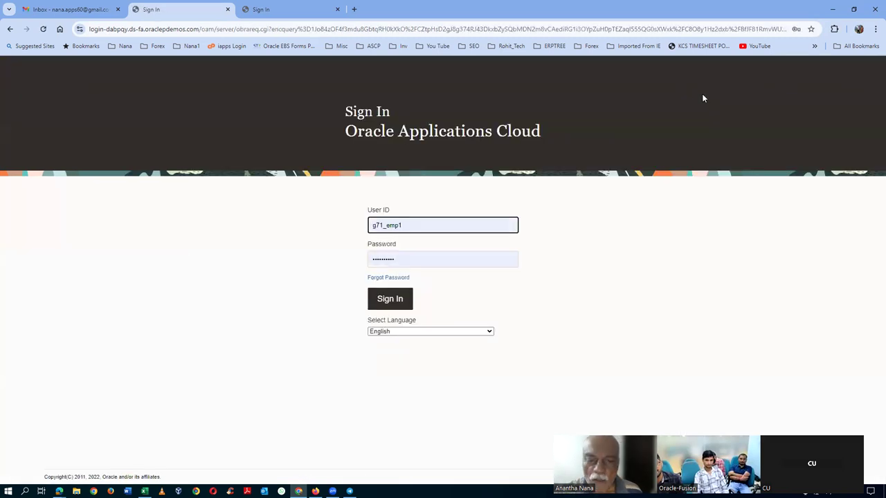
Step: Sign back in and open the Security Console's Users page from the Tools group
click(388, 299)
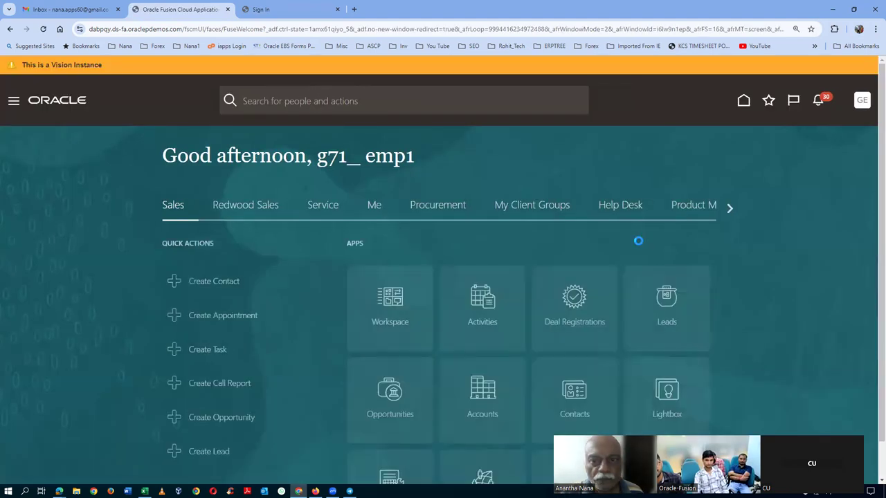
click(732, 210)
click(732, 211)
click(729, 210)
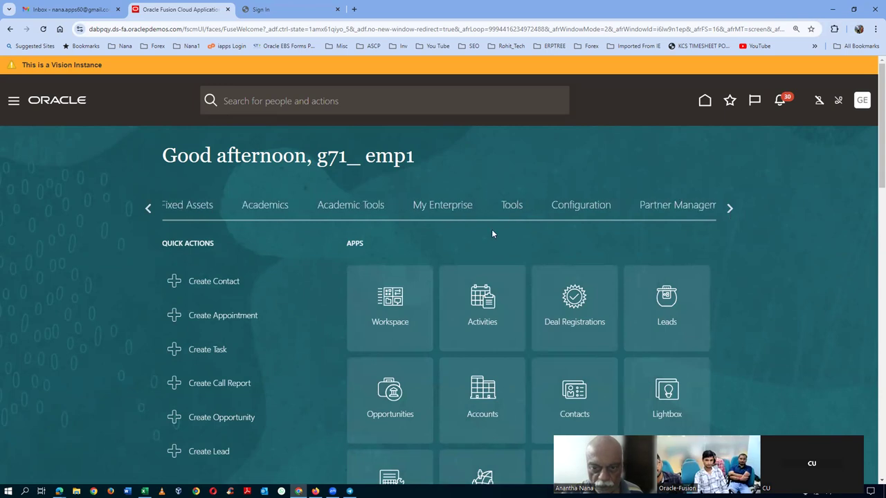
click(512, 205)
click(497, 415)
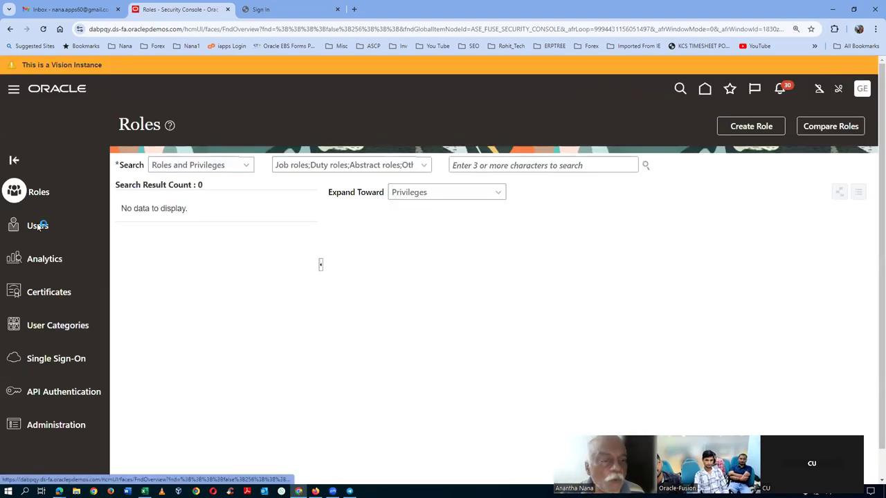
click(38, 225)
Step: Search user accounts for 'g71' and open the approver's account
click(470, 164)
text(g)
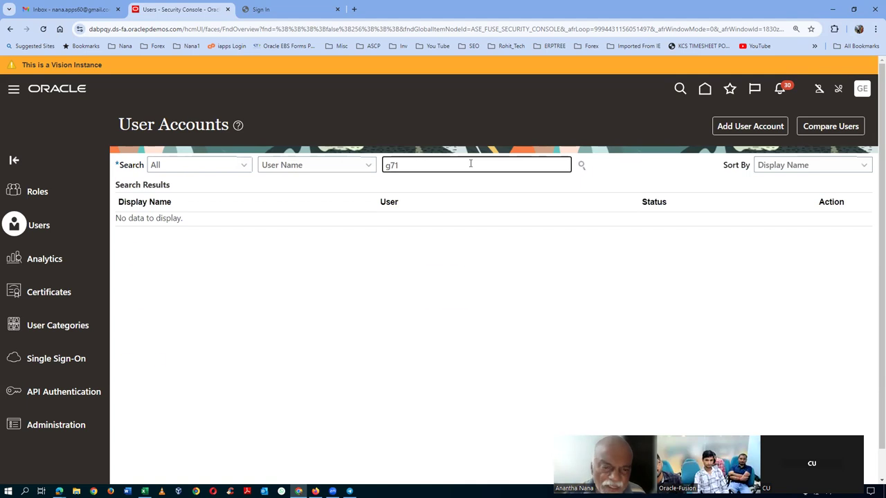
text(71)
key(Return)
click(138, 275)
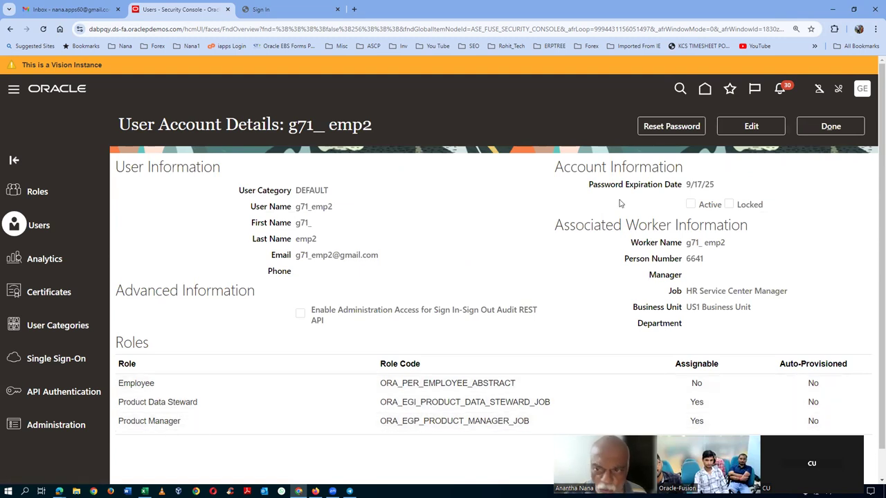
Step: Manually reset the approver's password, entering and confirming the new password
click(670, 126)
click(218, 242)
click(331, 269)
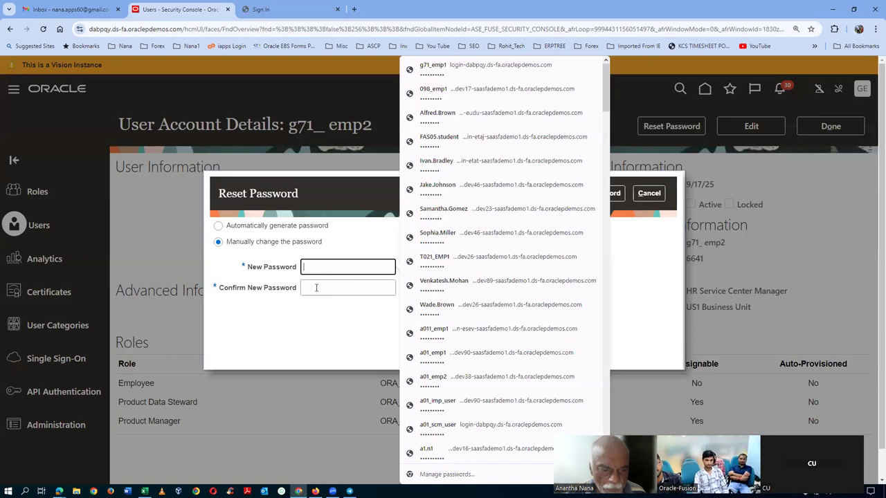
text(W)
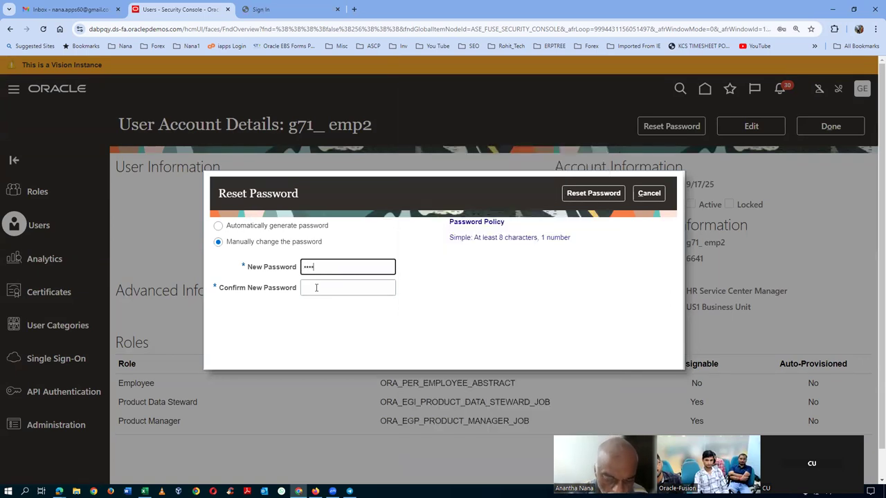
text(23)
click(316, 288)
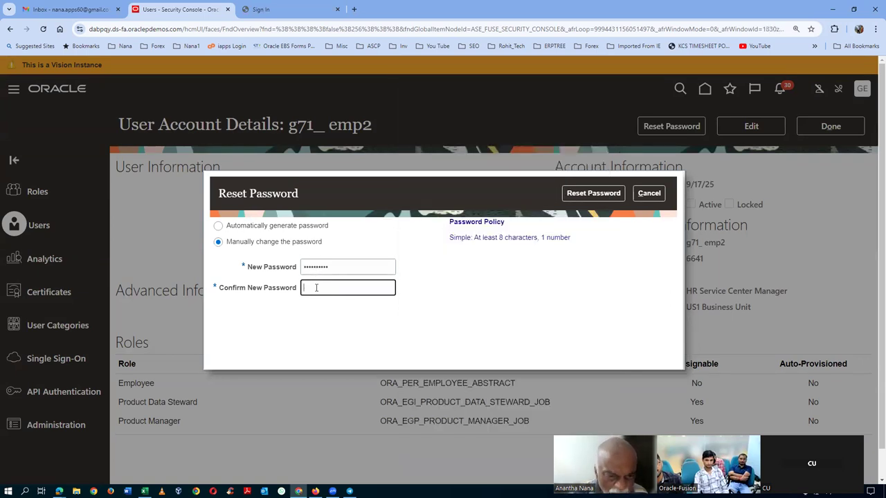
text(W)
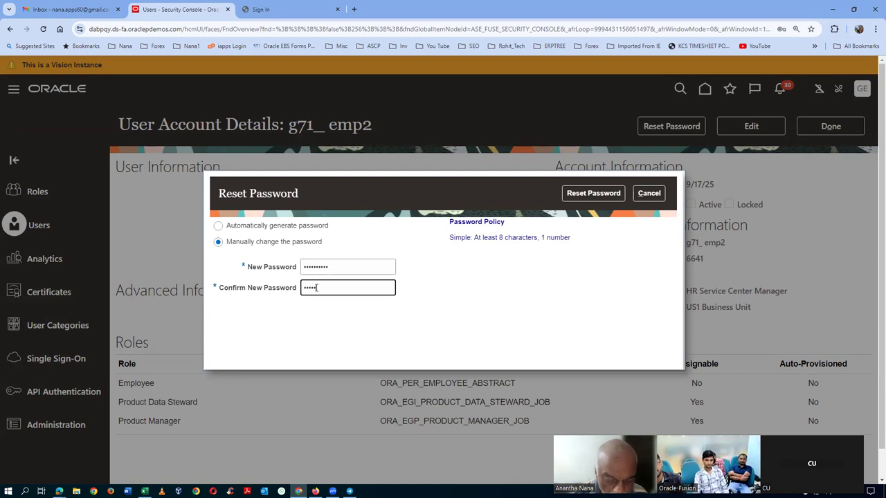
text(23)
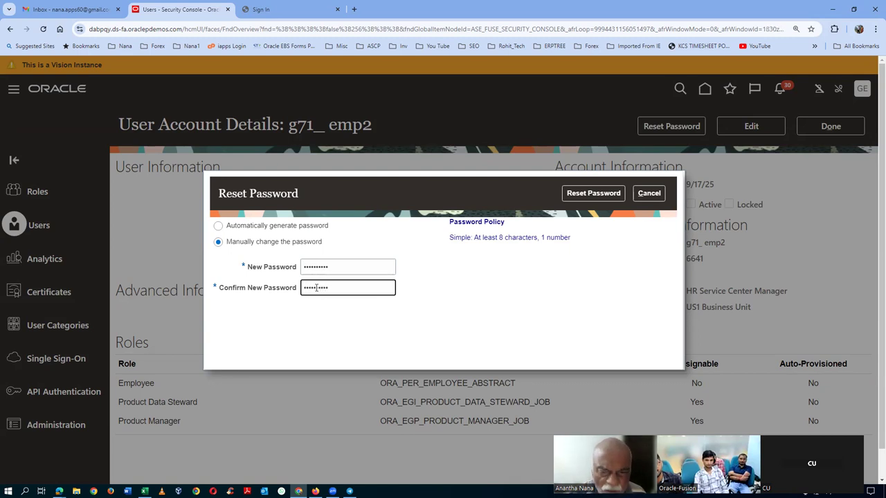
click(607, 196)
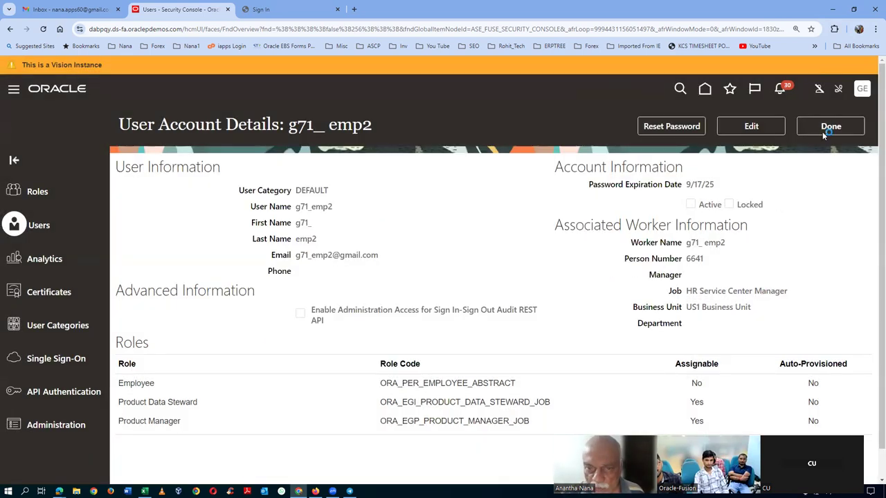
click(822, 131)
click(142, 364)
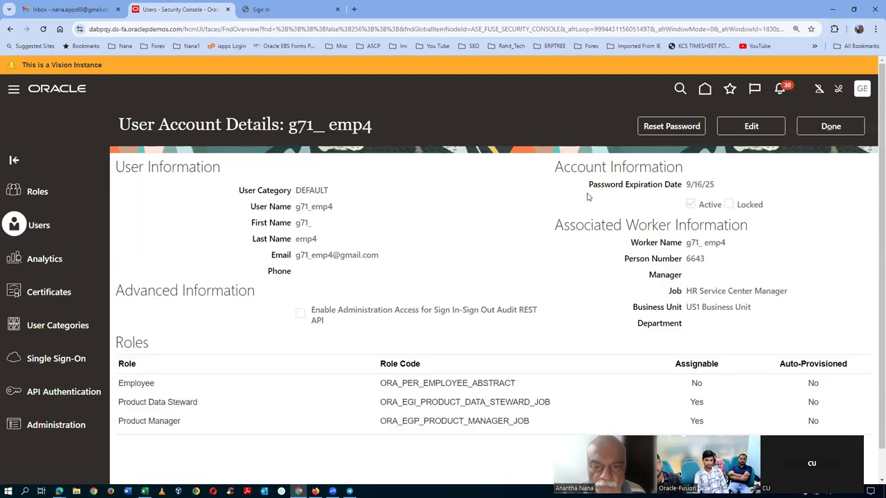
Step: Manually reset the second employee's password, entering and confirming the new value, then return to the list
click(688, 126)
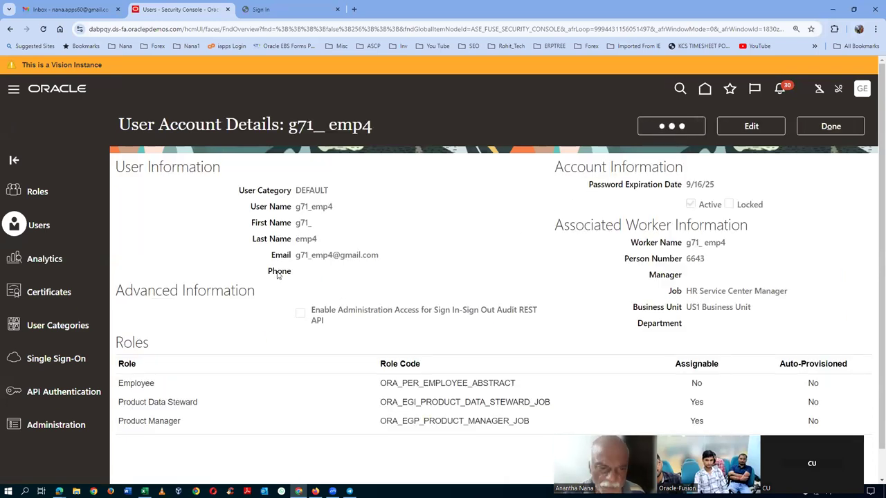
click(242, 247)
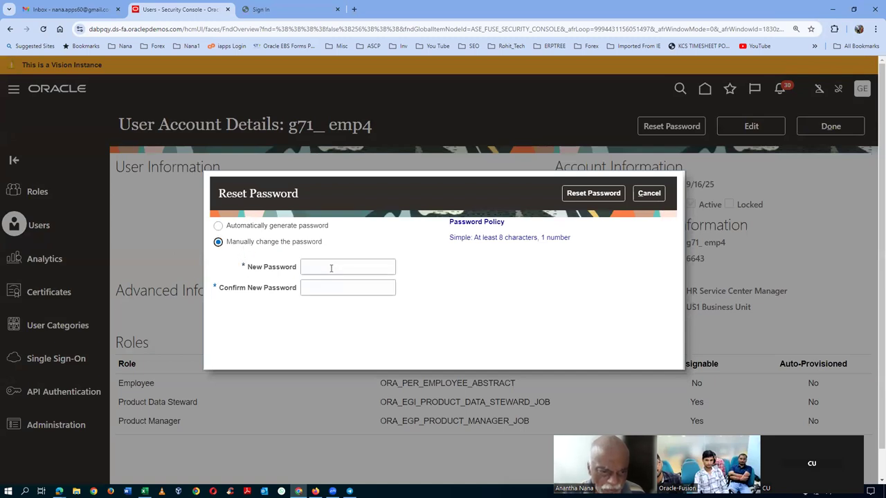
click(331, 268)
text(W)
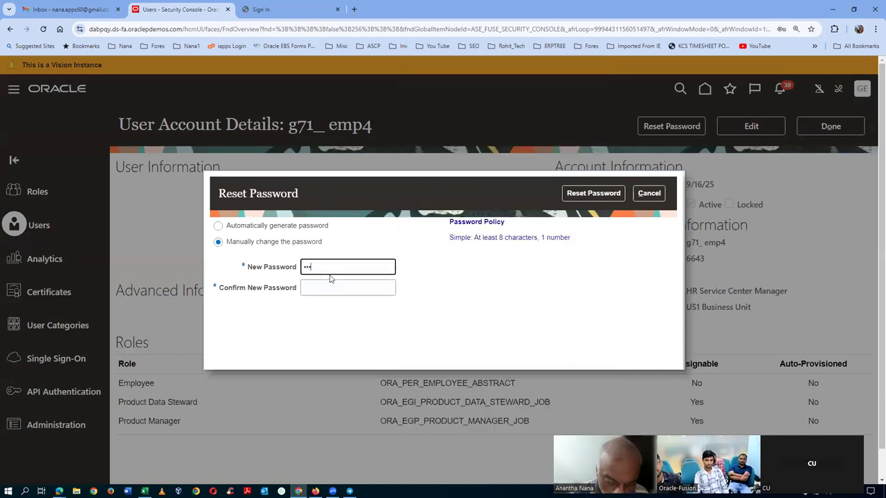
text(elcome123)
key(Tab)
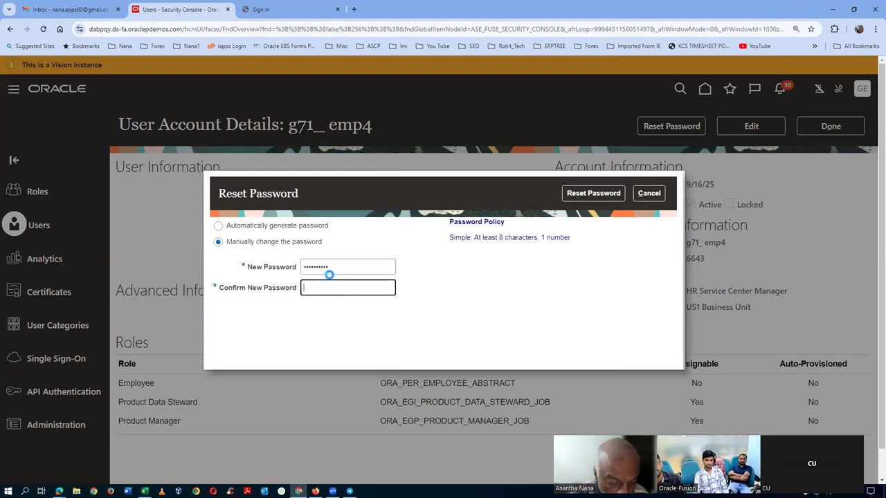
text(We)
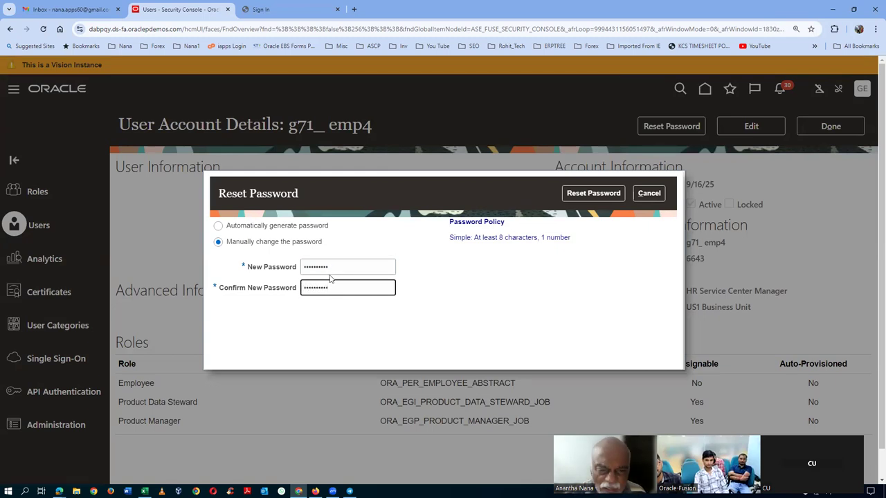
click(571, 197)
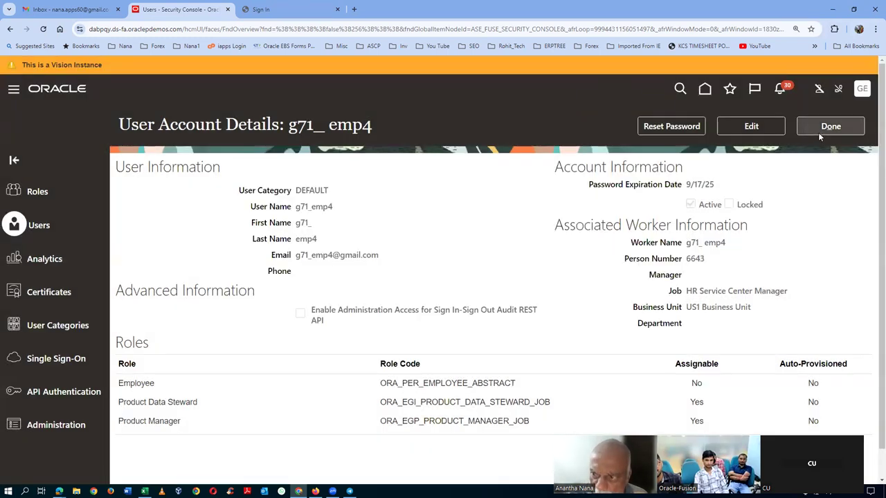
click(820, 130)
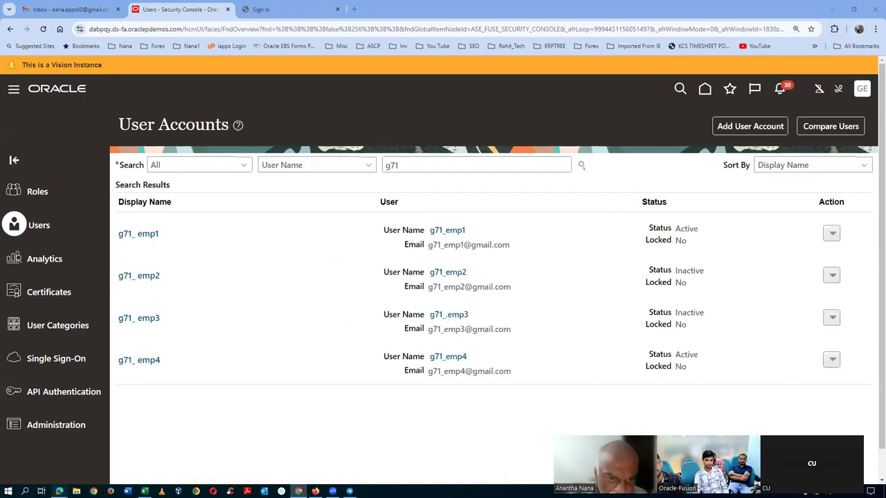
Step: Close the New Item Request browser window and return to Product Information Management
mouse_move(60, 492)
click(70, 463)
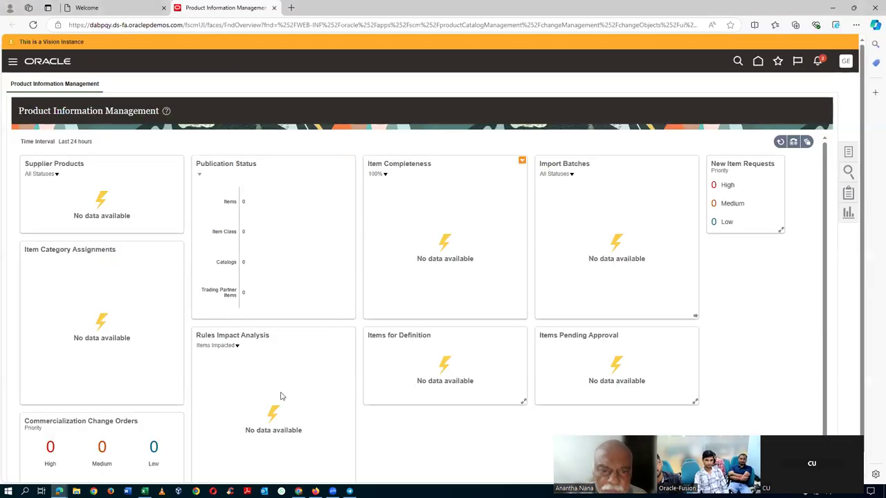
click(59, 491)
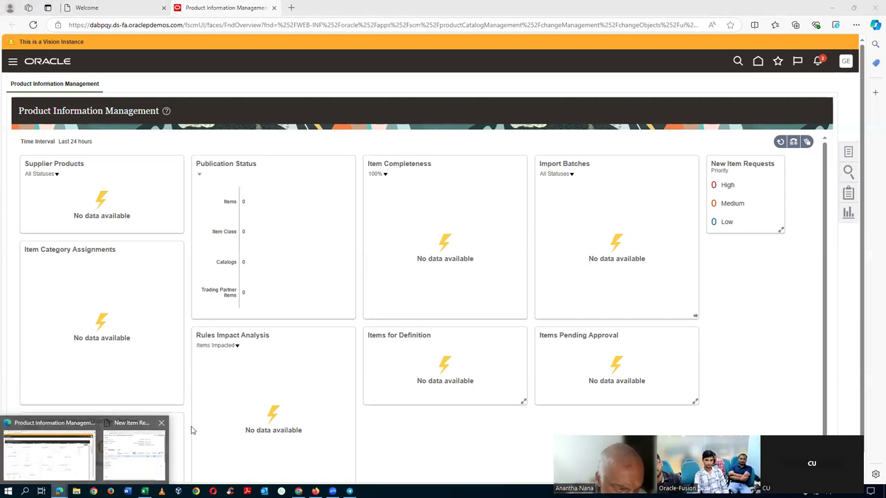
click(134, 453)
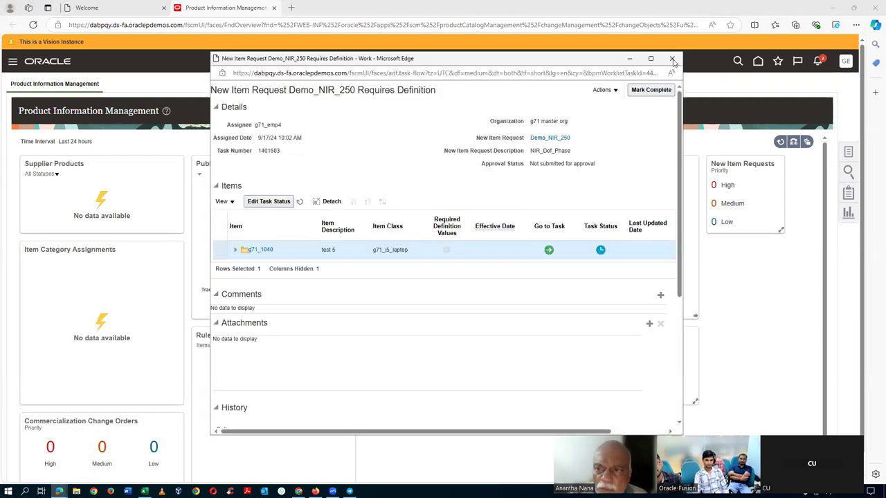
click(672, 59)
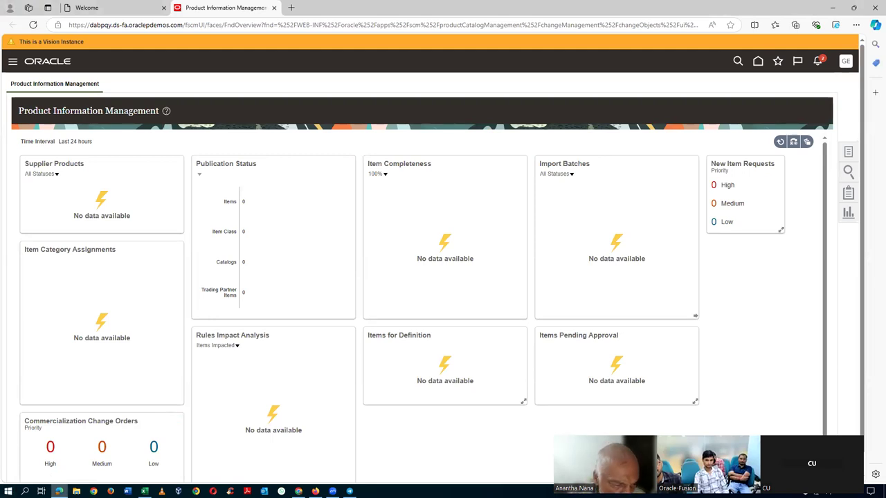
click(59, 491)
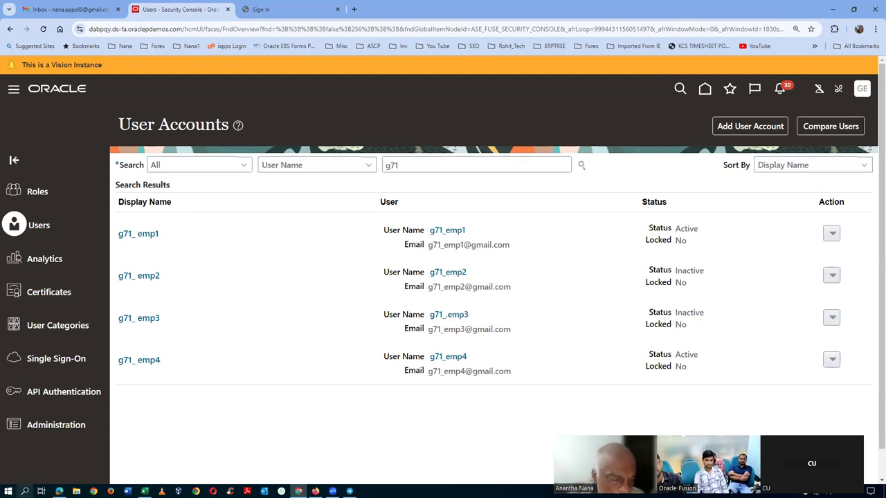
click(59, 492)
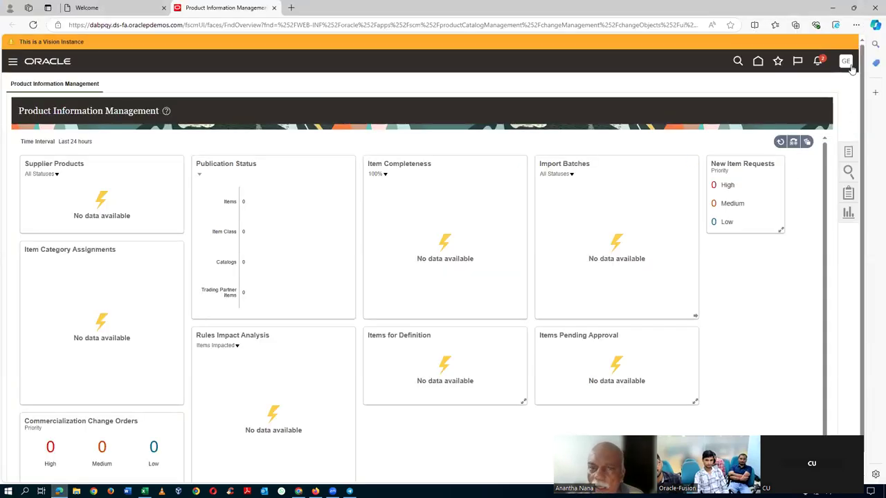
Step: Go to the Oracle home page and sign out of the current account
click(757, 61)
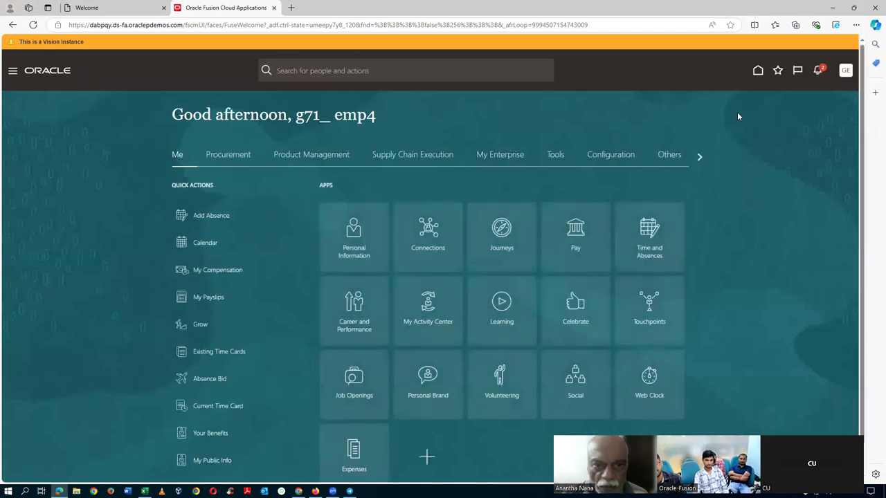
click(847, 77)
click(829, 94)
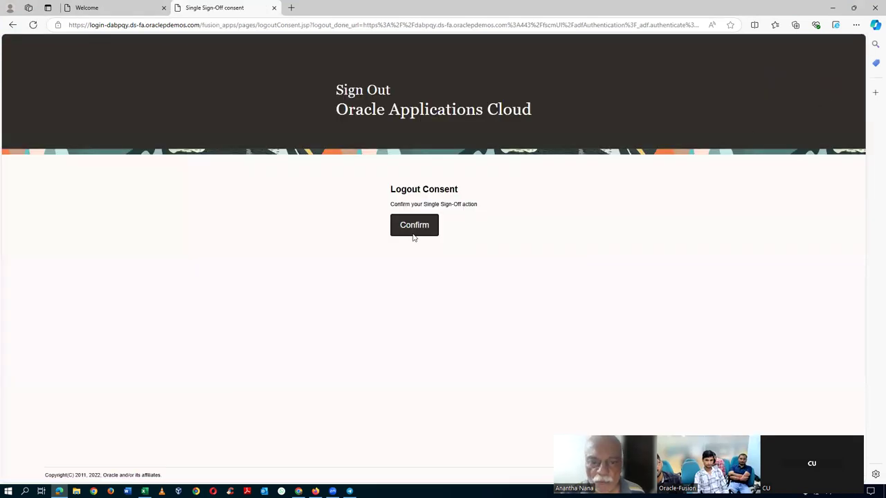
click(413, 227)
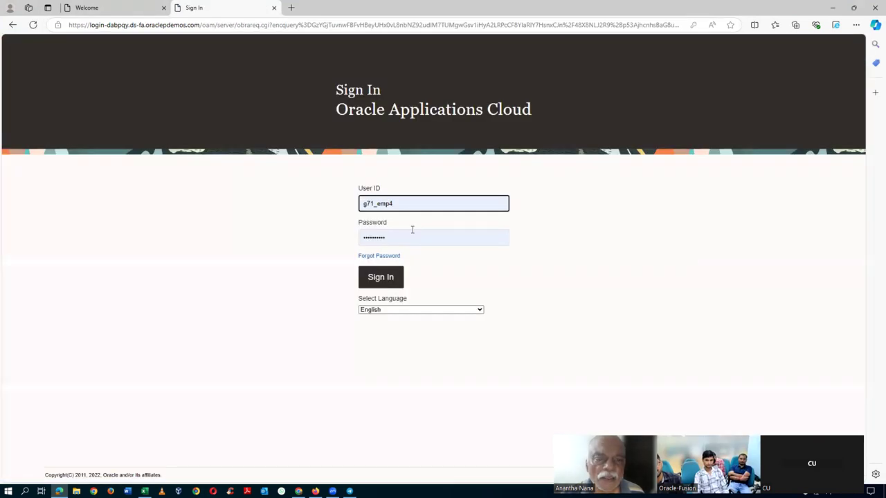
Step: Try signing in with the approver's user ID (ending in 2), then return to the Security Console
click(416, 206)
key(BackSpace)
text(2)
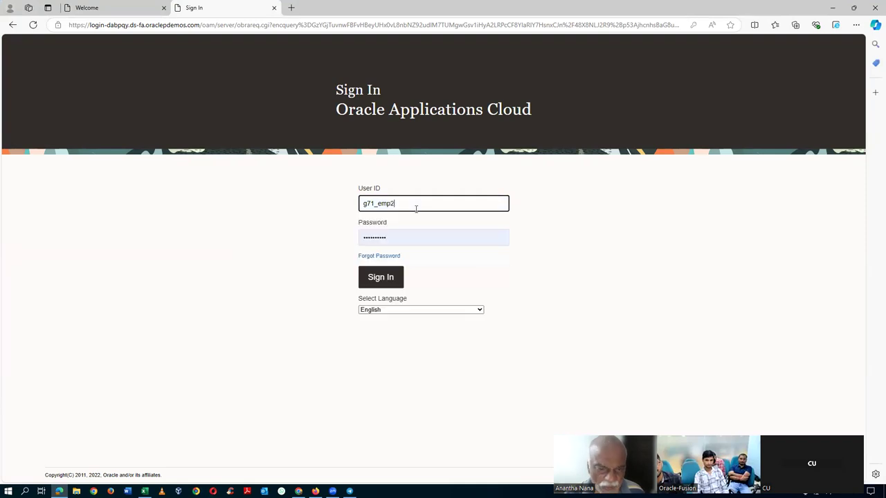
click(380, 287)
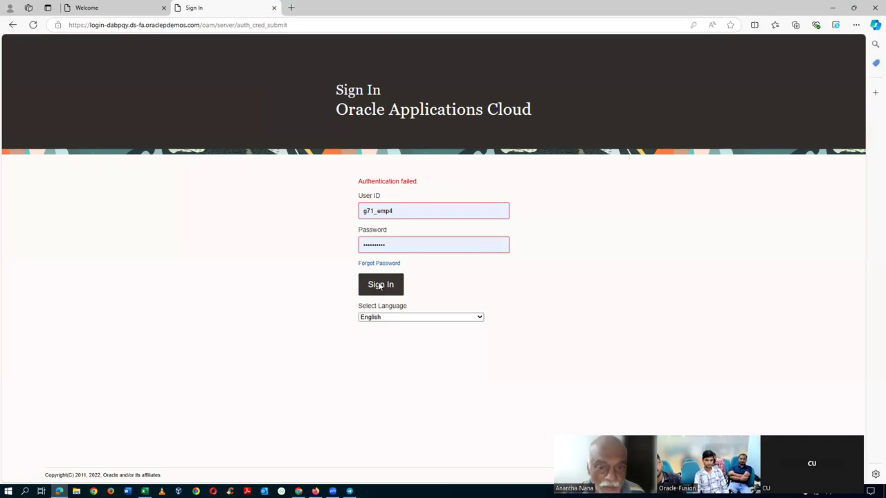
key(alt+Tab)
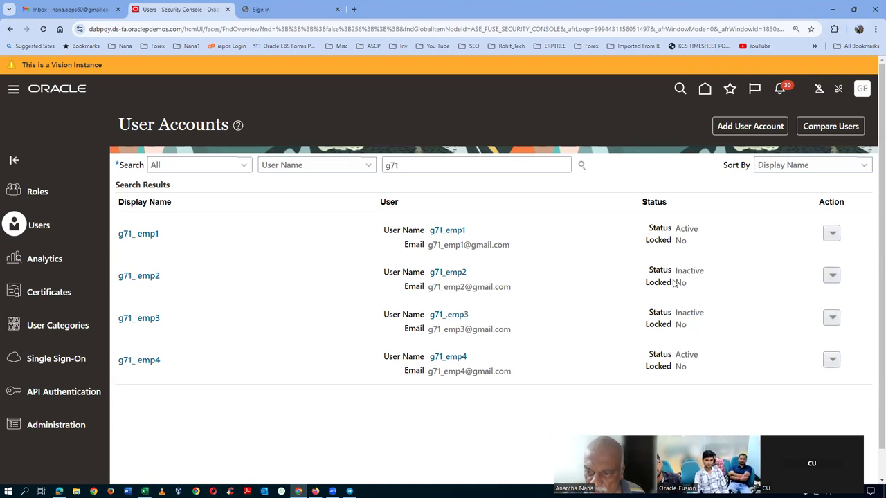
Step: Mark the second inactive g71 user account as Active and save it
click(142, 276)
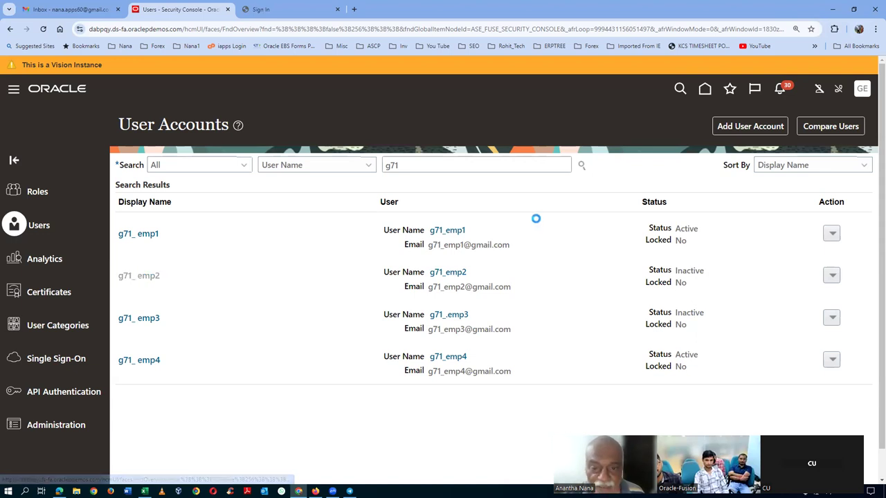
click(751, 126)
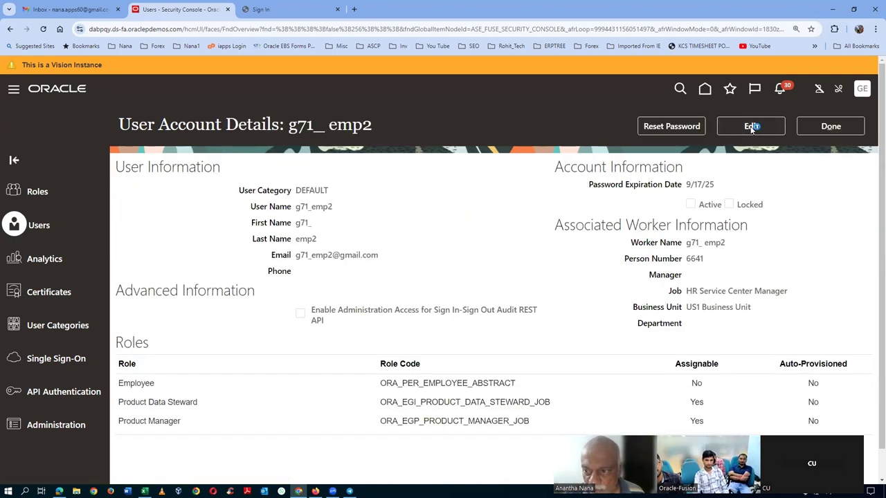
click(613, 220)
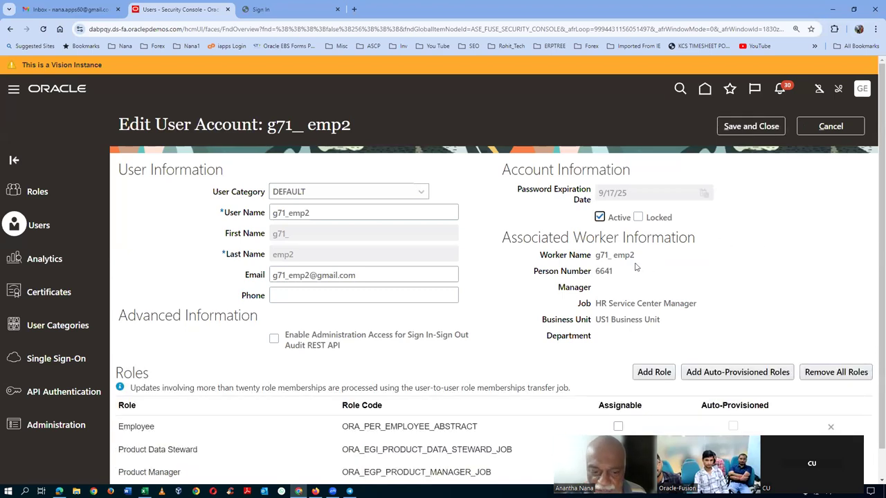
click(744, 127)
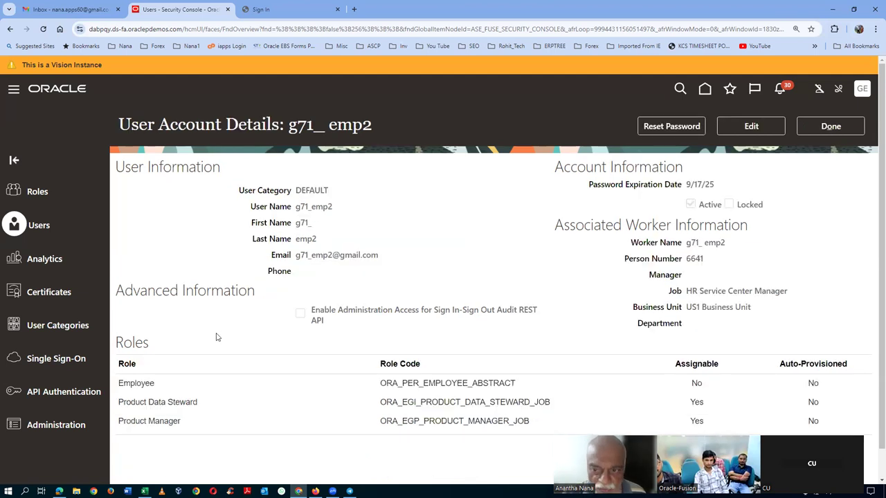
click(829, 128)
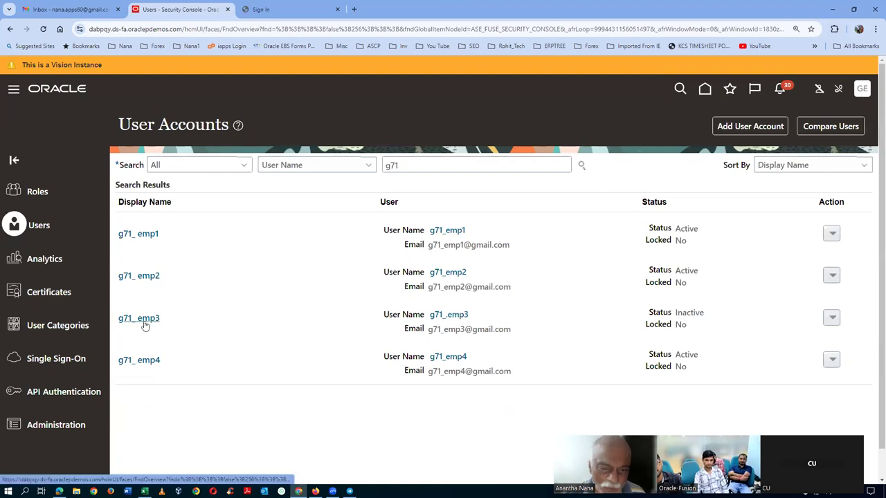
Step: Mark the third g71 user account as Active, then go back to the sign-in page
click(157, 319)
click(730, 128)
click(599, 216)
click(748, 128)
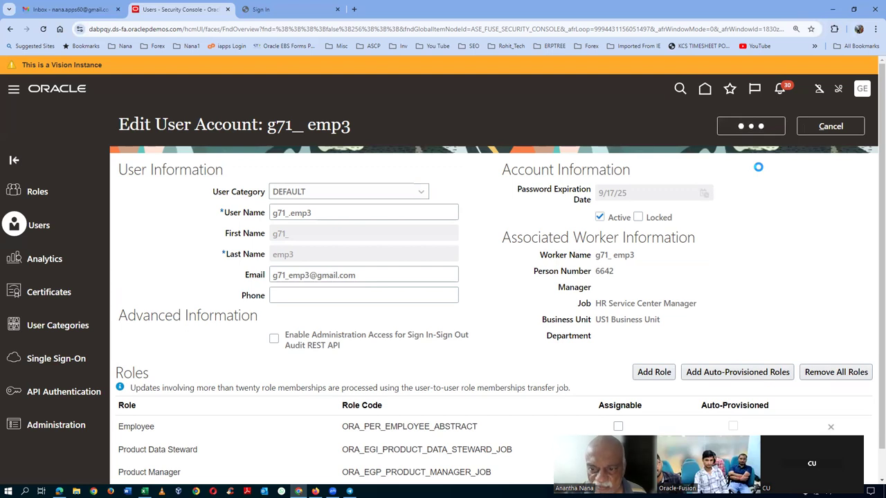
click(828, 127)
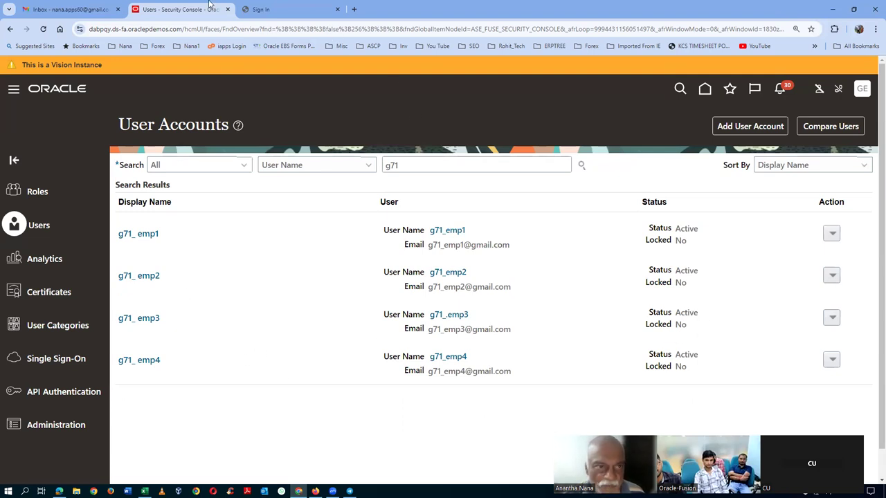
click(300, 9)
click(426, 235)
Step: Sign in as the approver in Chrome and let the browser save the password
key(BackSpace)
text(2)
click(399, 312)
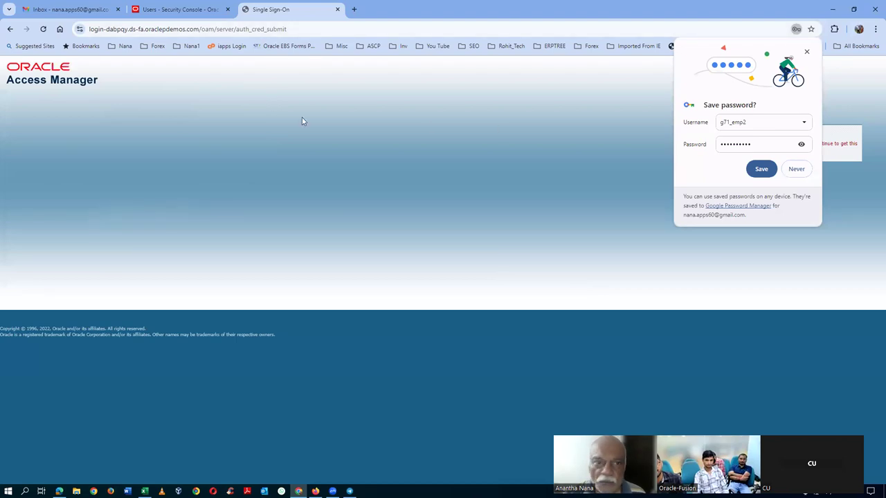
click(761, 169)
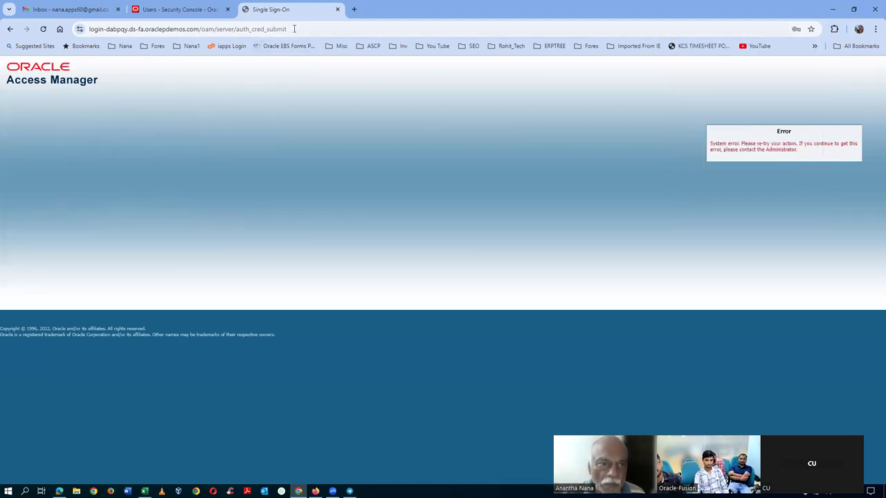
Step: Shorten the login URL to reach the Oracle Fusion home page and open Settings and Actions
click(317, 30)
key(BackSpace)
key(BackSpace)
key(BackSpace)
key(BackSpace)
key(BackSpace)
key(BackSpace)
key(BackSpace)
key(BackSpace)
key(BackSpace)
key(BackSpace)
key(BackSpace)
key(BackSpace)
key(BackSpace)
key(BackSpace)
key(BackSpace)
key(BackSpace)
key(BackSpace)
key(BackSpace)
key(BackSpace)
key(BackSpace)
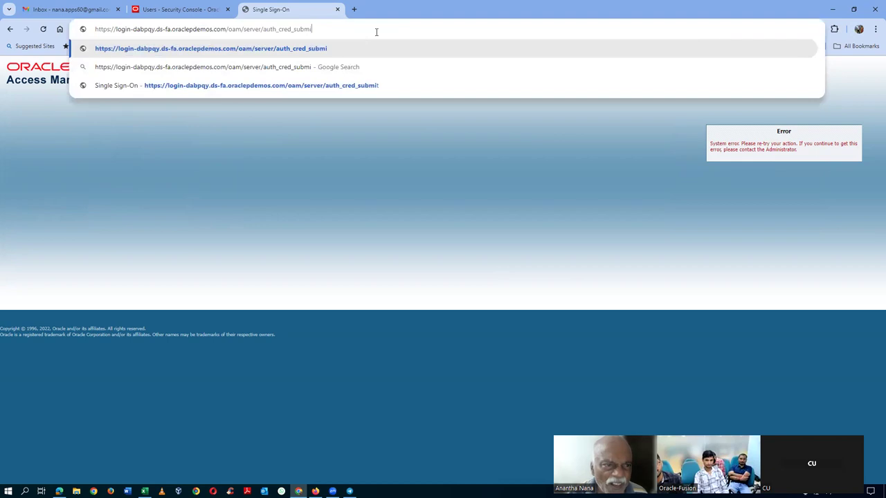
key(BackSpace)
key(BackSpace)
key(BackSpace)
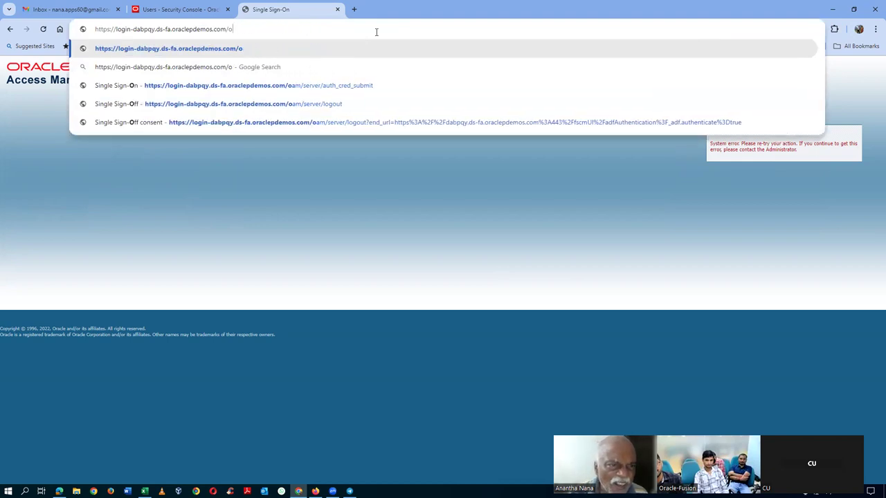
key(Return)
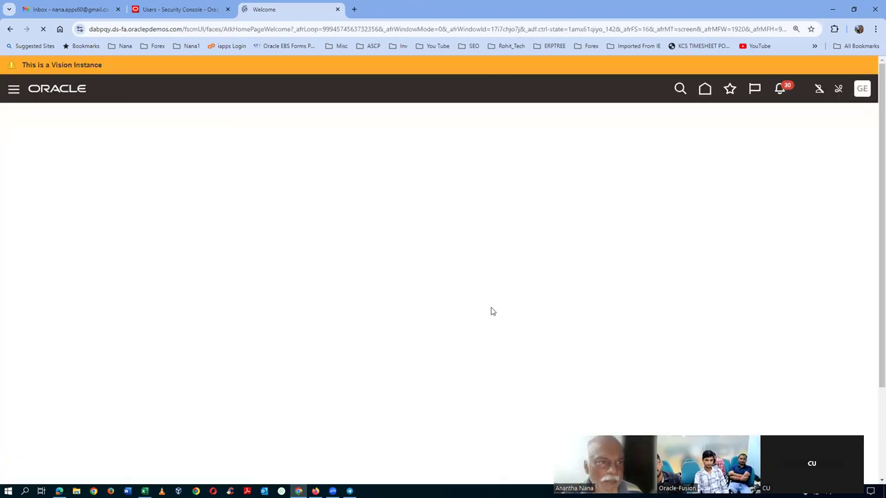
click(705, 87)
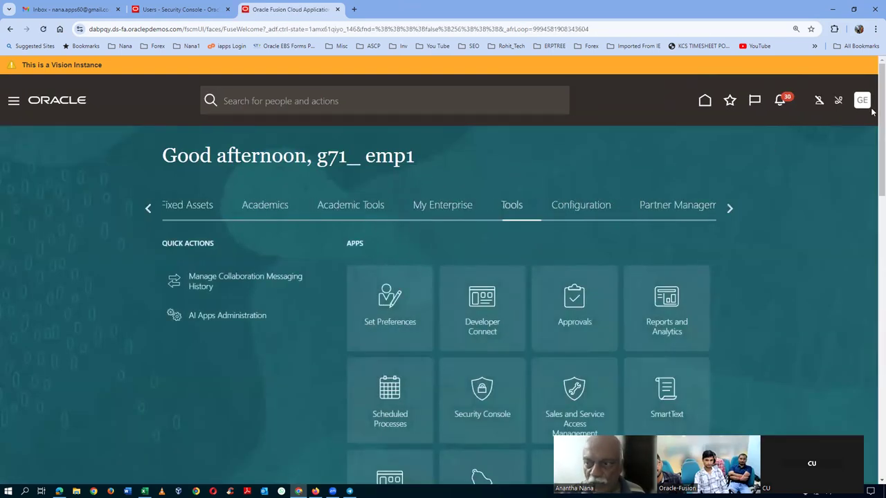
click(863, 101)
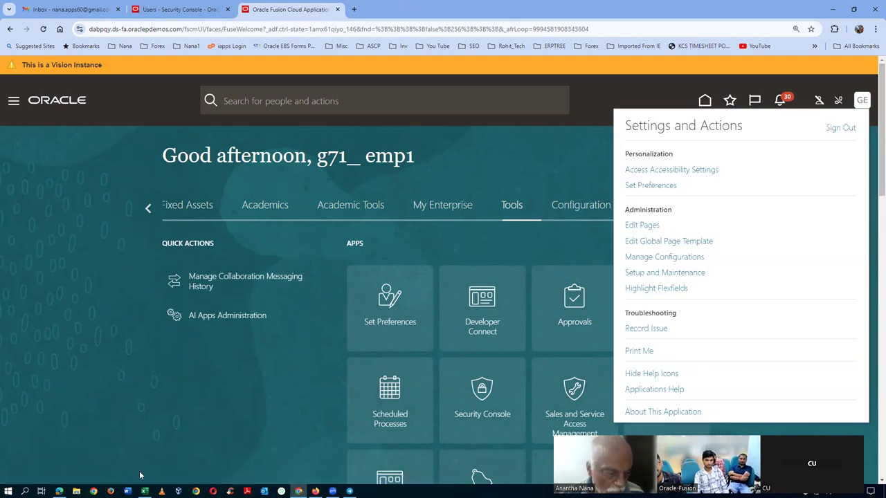
key(alt+Tab)
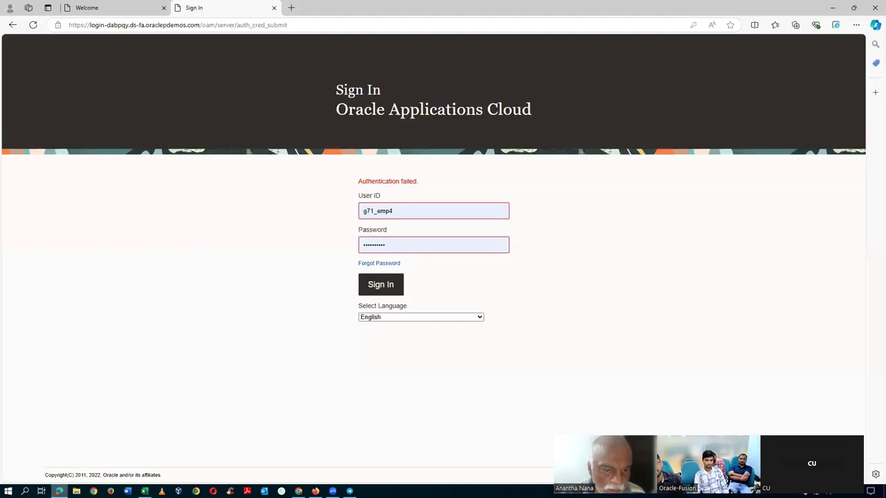
Step: Sign in as the approver in Edge and dismiss the save-password prompt
click(411, 211)
key(BackSpace)
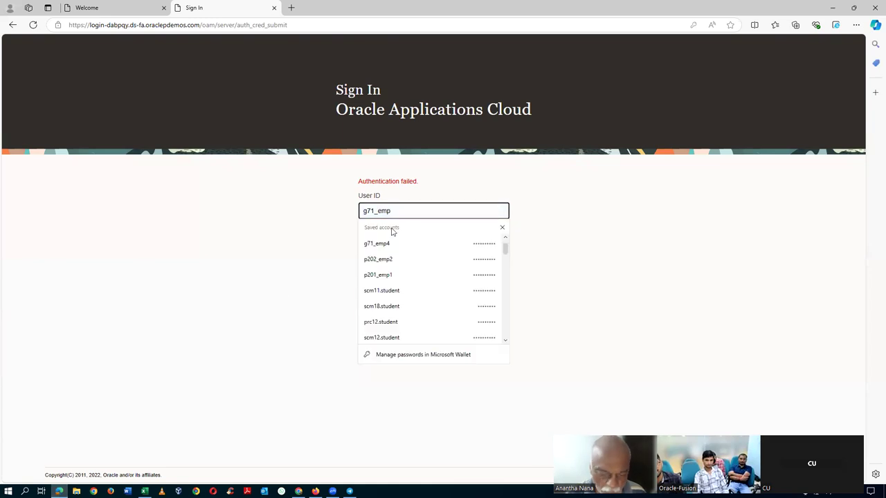
text(2)
click(387, 288)
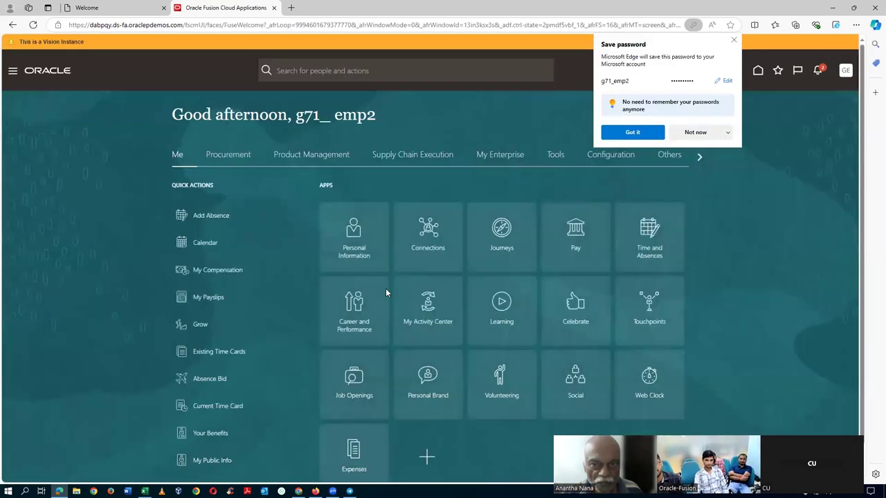
click(633, 132)
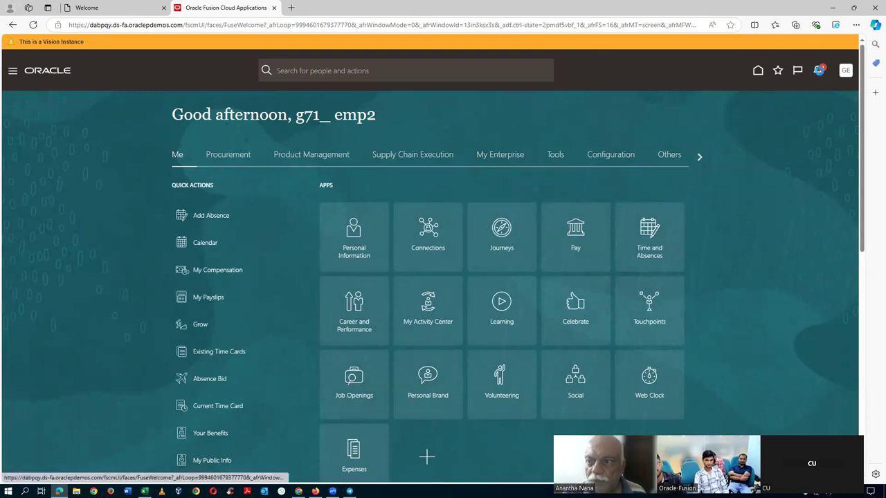
Step: Check notifications, then go to Navigator > Tools > Approvals
click(819, 72)
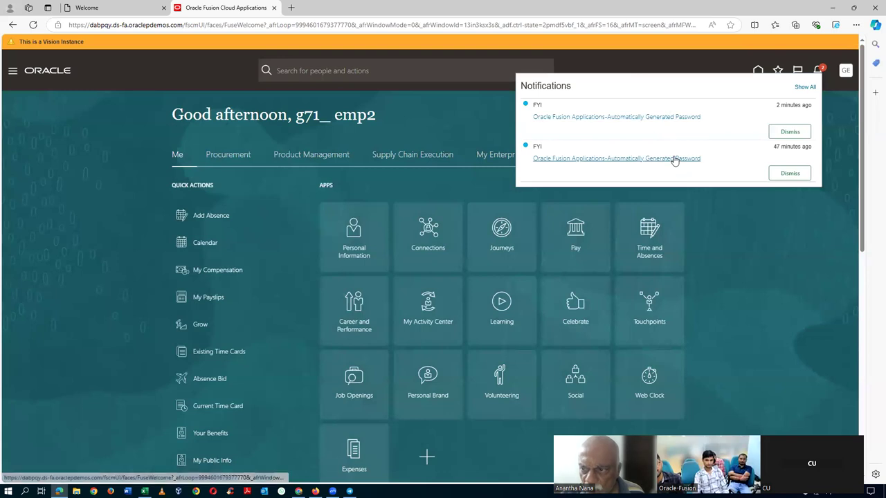
click(734, 212)
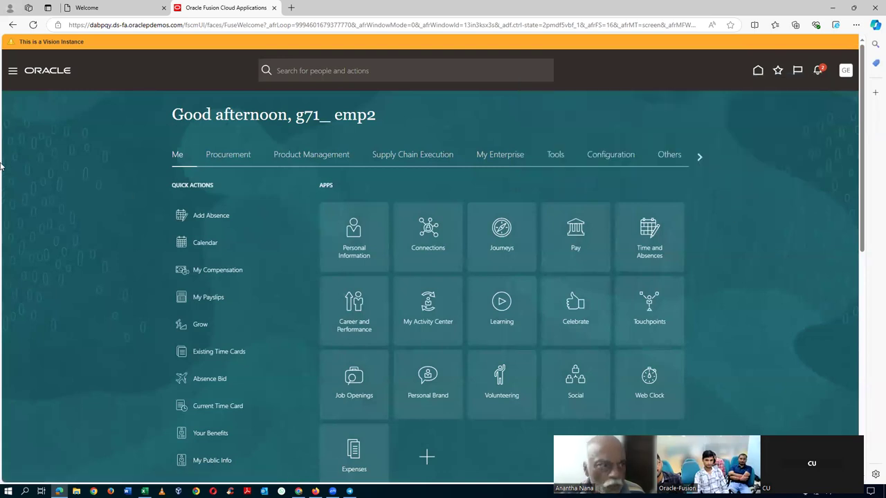
click(12, 70)
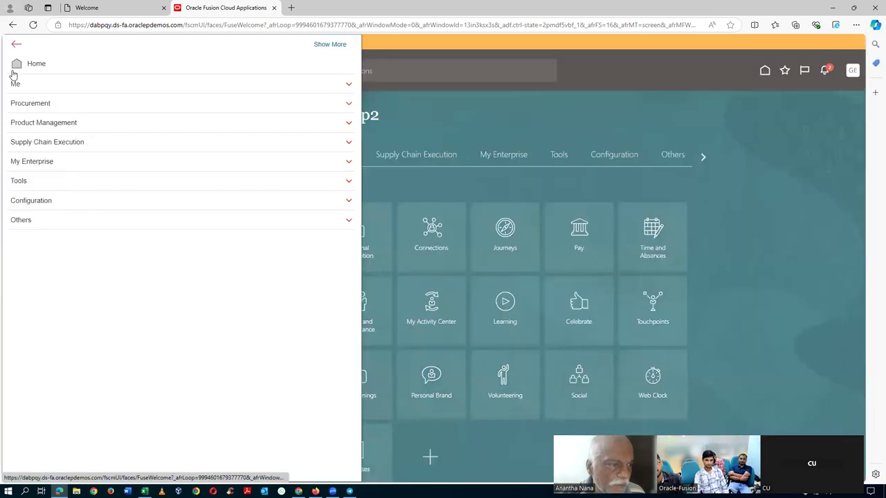
click(36, 183)
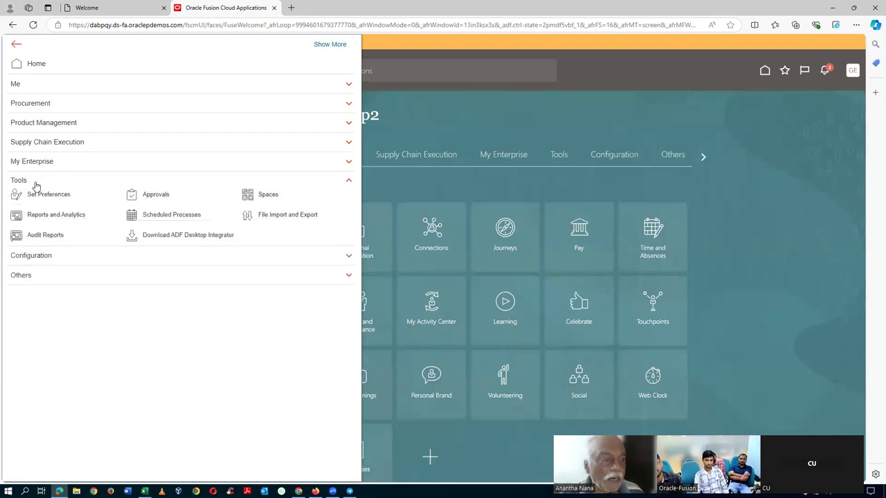
click(156, 195)
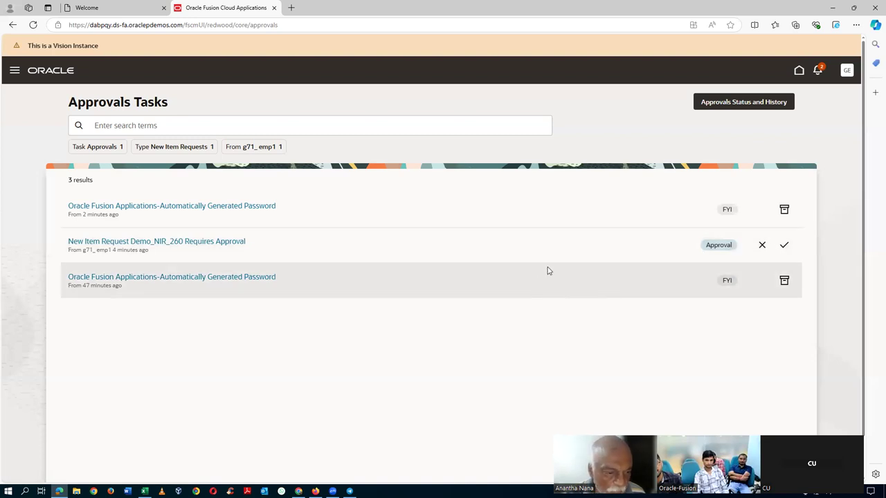
Step: Open the 'New Item Request Demo_NIR_260 Requires Approval' task and approve it
click(191, 245)
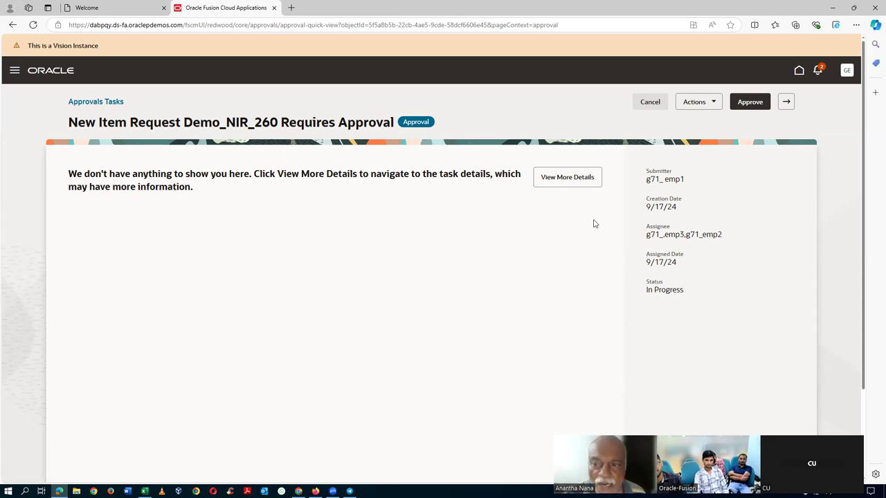
click(746, 105)
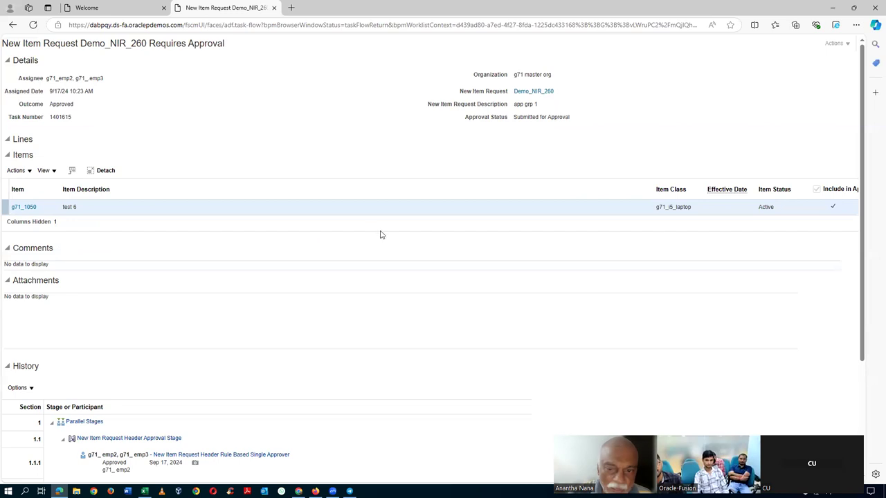
Step: Review the approved task's details and History diagram, then close the task tab
scroll(194, 312, down, 2)
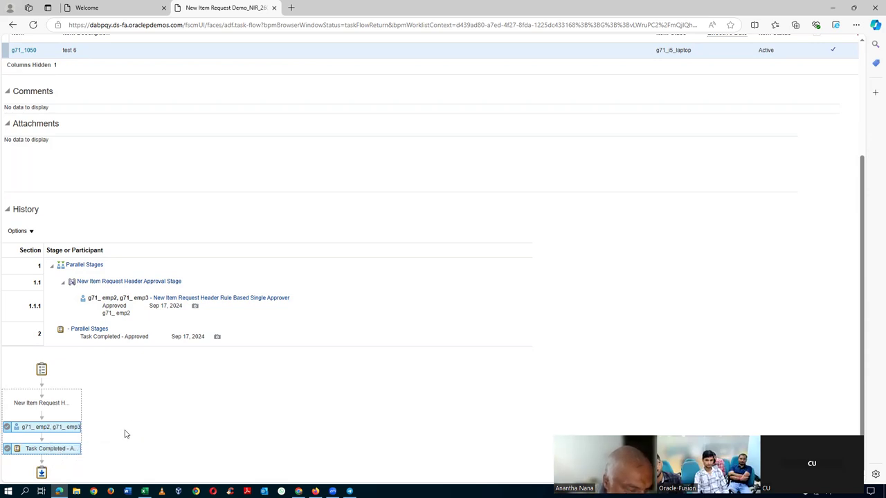
mouse_move(48, 430)
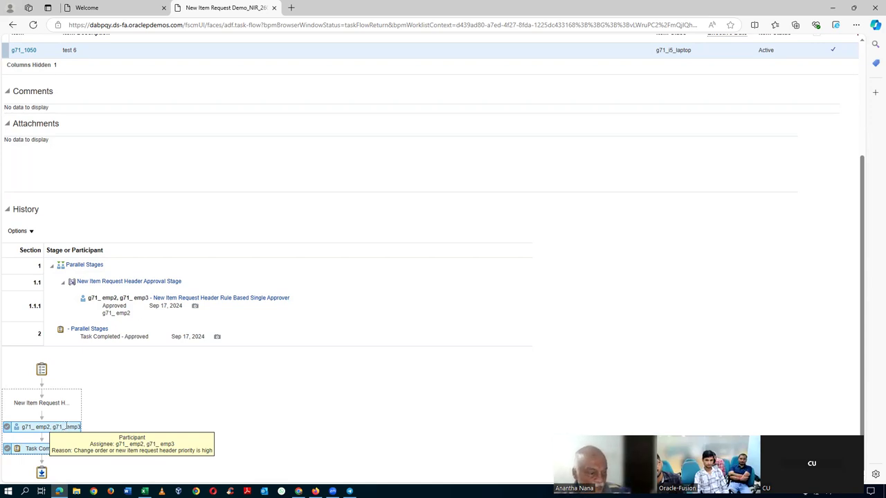
scroll(485, 289, up, 3)
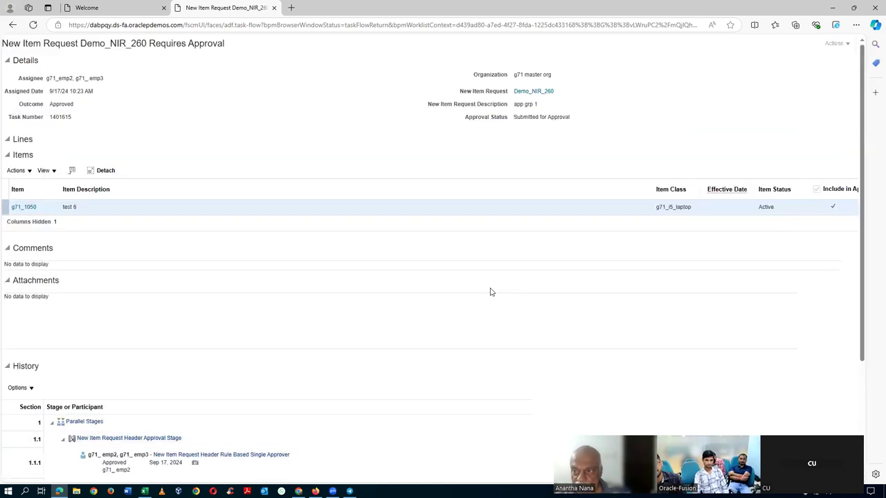
click(274, 8)
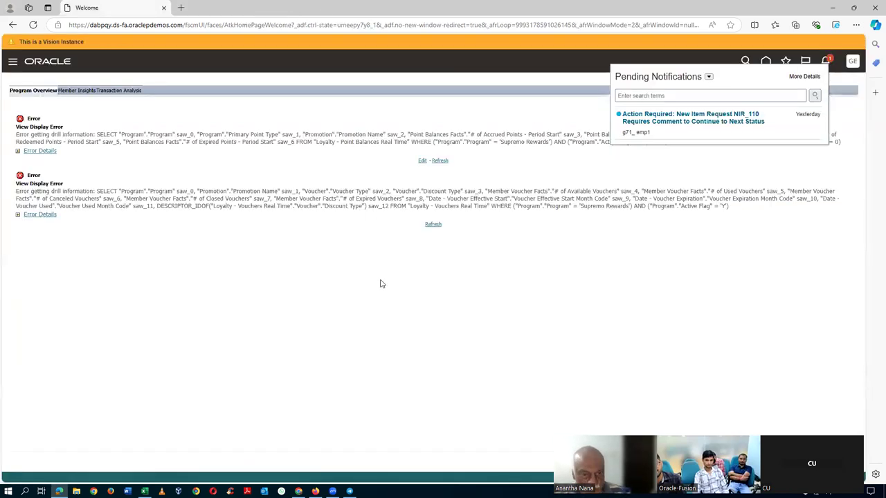
Step: In Chrome, open the Product Information Management work area from the Product Management home tab
key(alt+Tab)
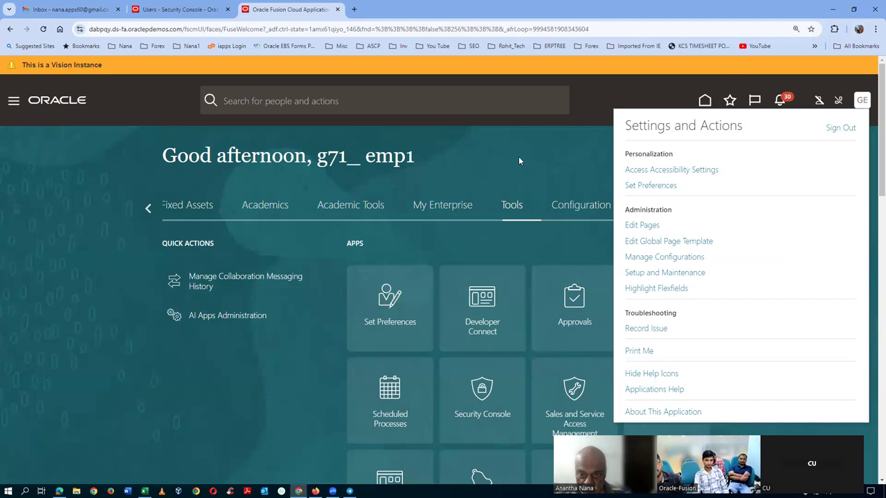
click(519, 156)
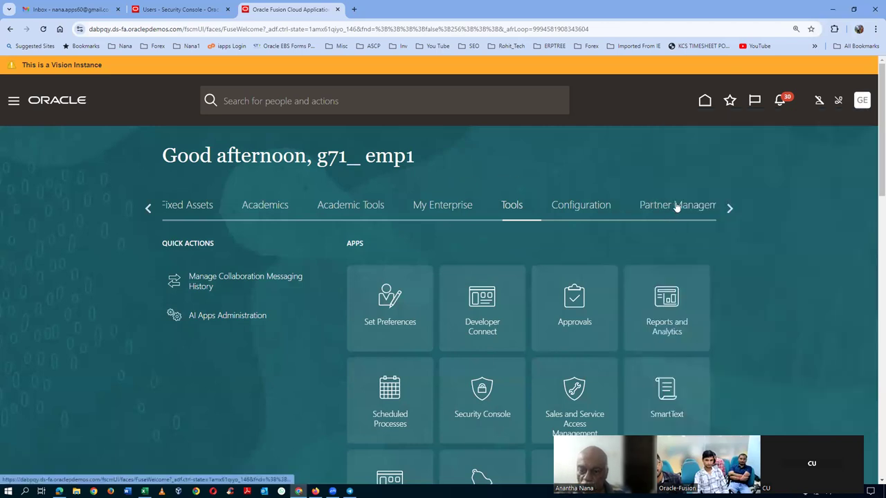
click(147, 208)
click(147, 208)
click(146, 208)
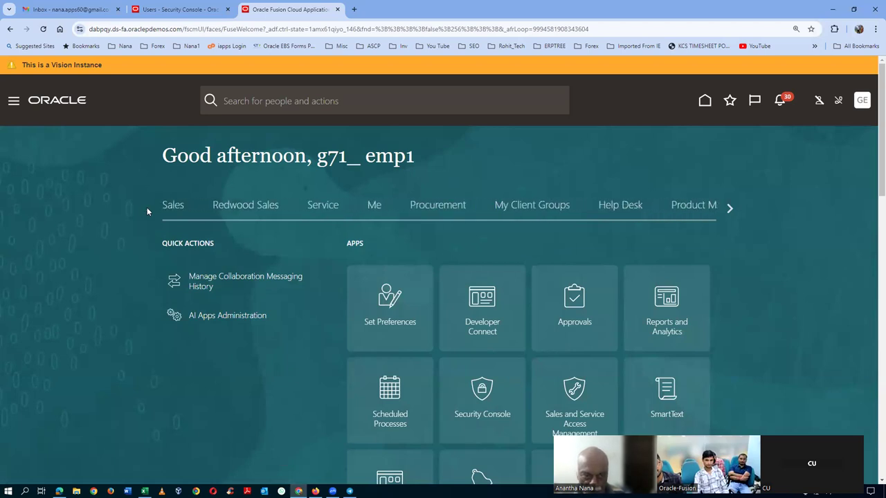
click(694, 206)
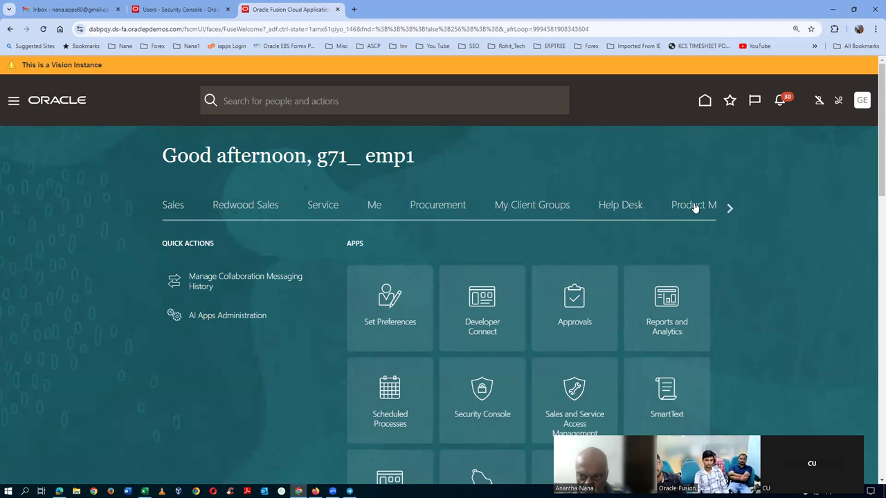
click(483, 425)
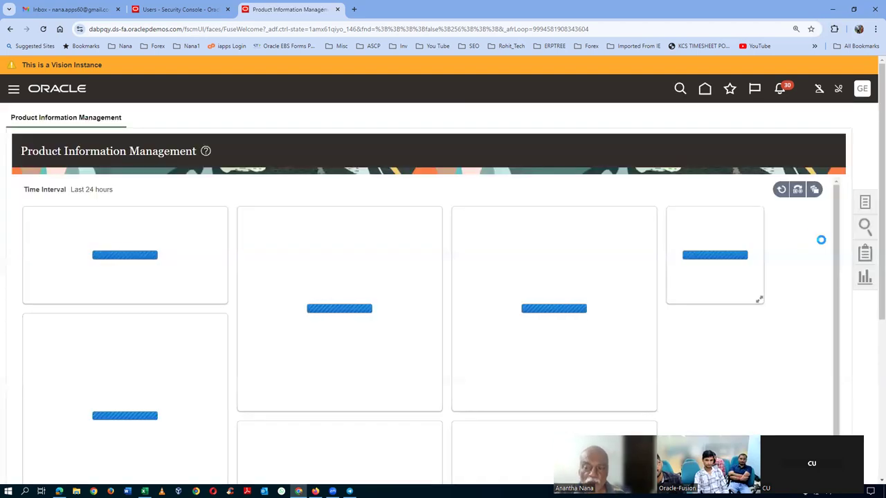
click(864, 203)
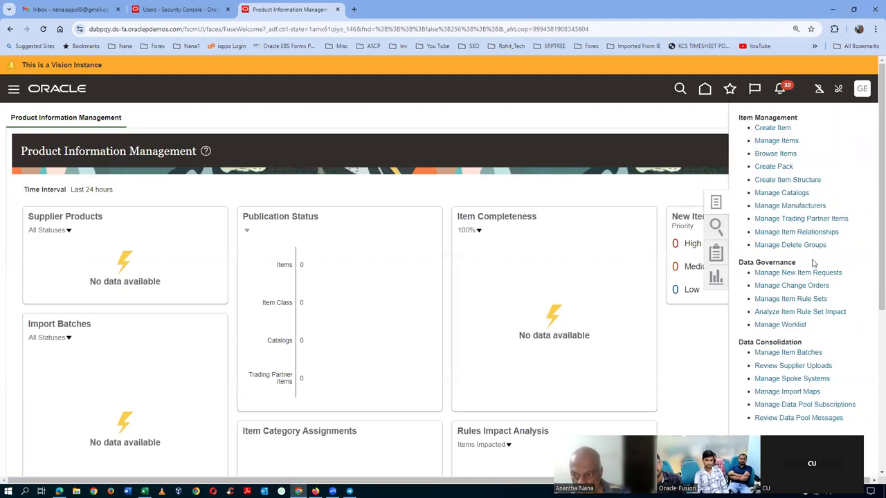
Step: Search Manage New Item Requests for numbers 'Demo_' with Status Type and Assigned To cleared
click(804, 273)
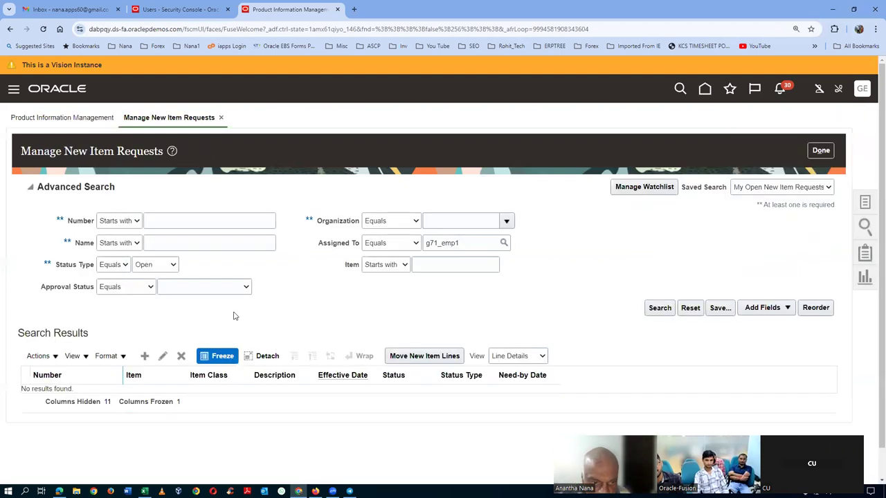
click(190, 221)
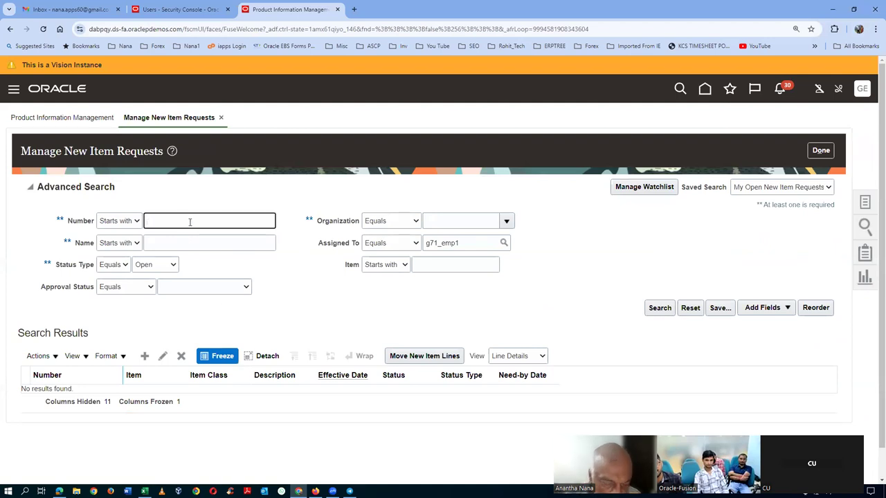
text(Dem)
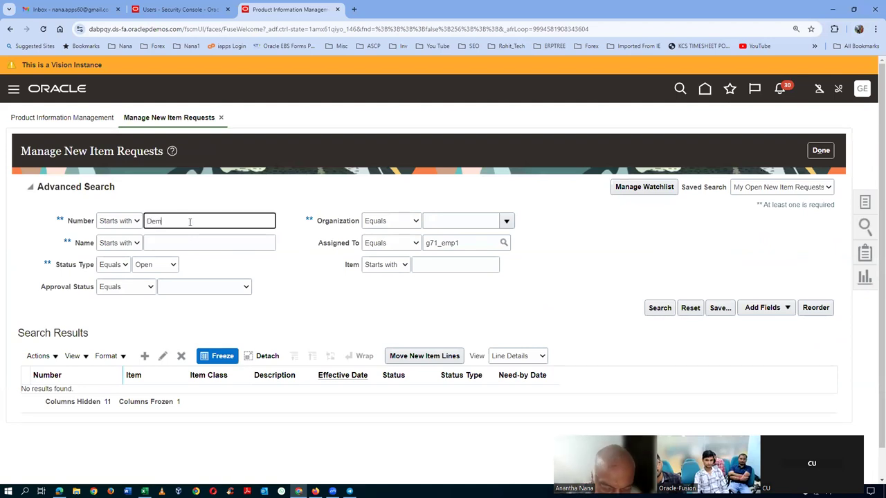
text(o_)
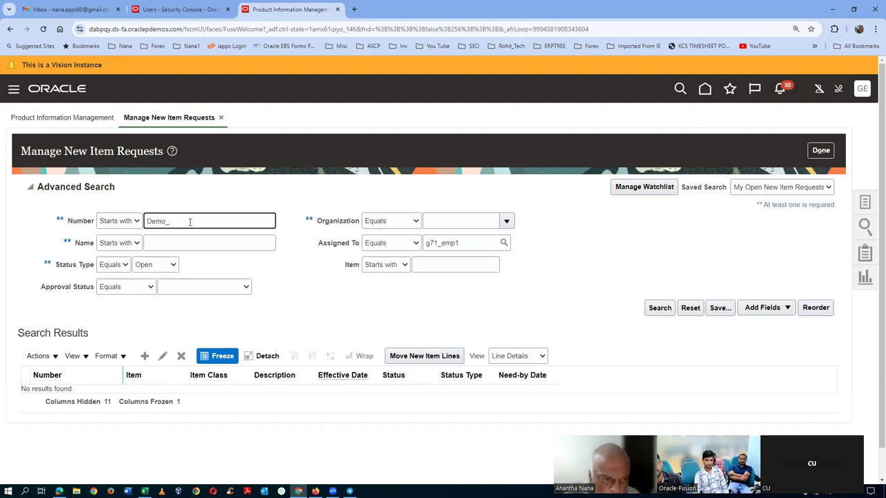
click(660, 308)
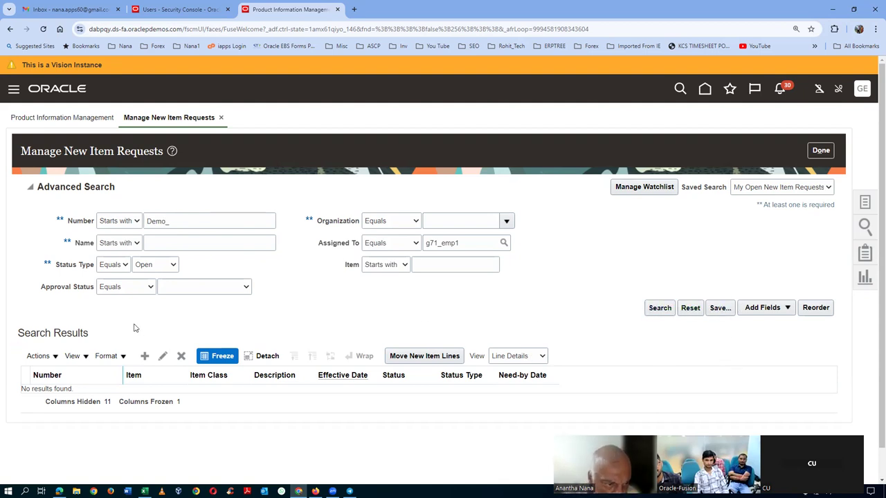
scroll(134, 327, down, 1)
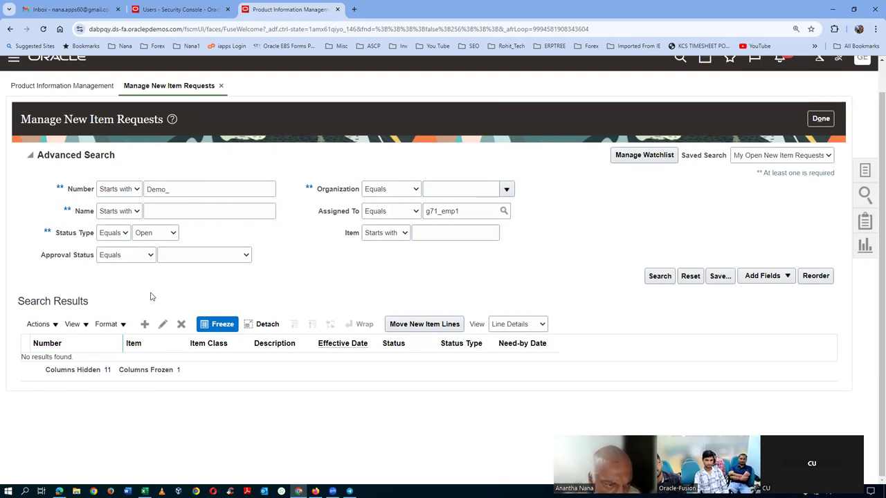
click(155, 235)
click(155, 247)
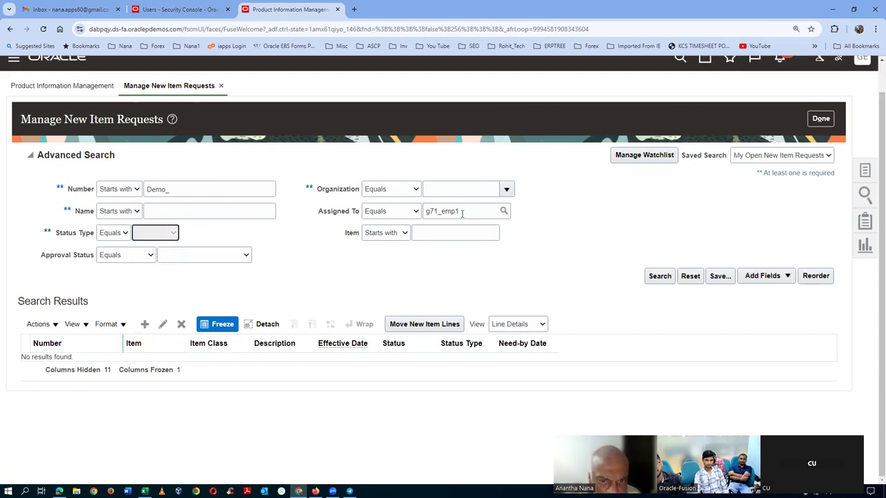
double_click(487, 211)
key(BackSpace)
click(657, 277)
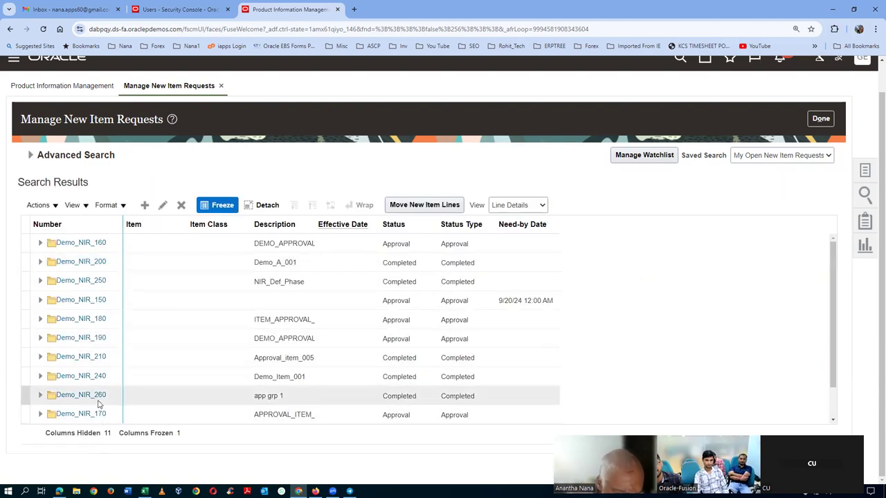
click(97, 399)
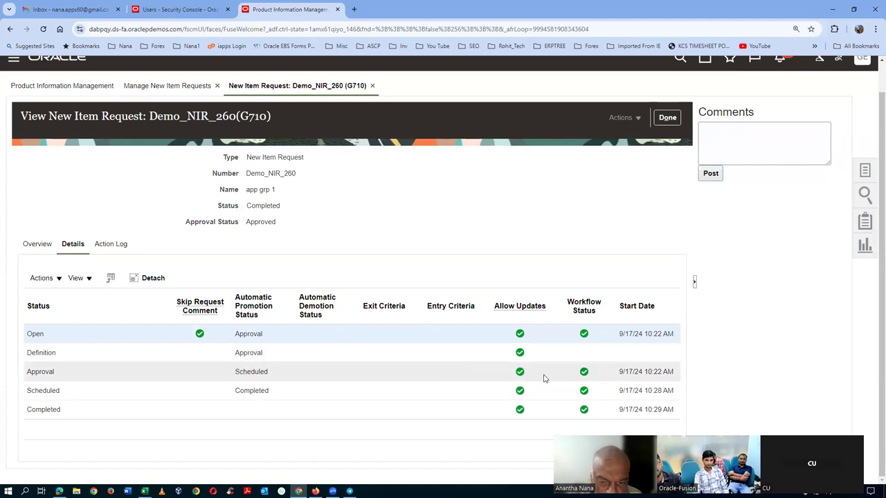
click(115, 248)
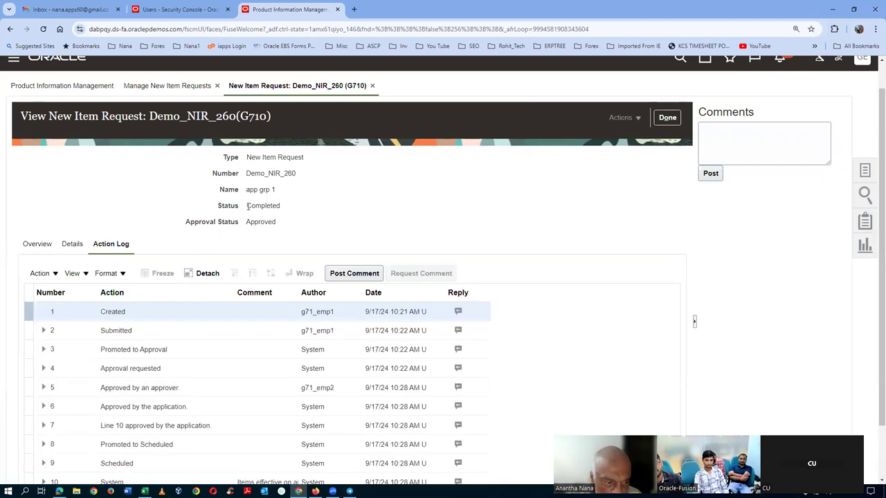
scroll(247, 206, down, 1)
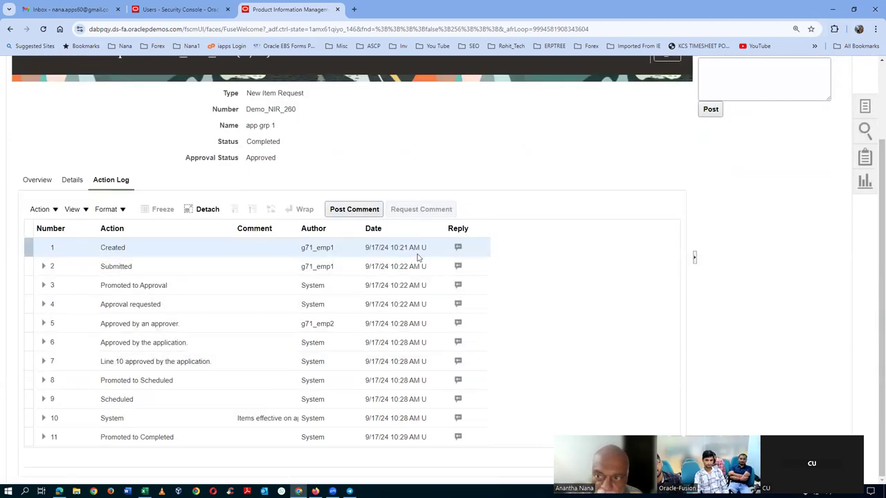
scroll(415, 263, up, 2)
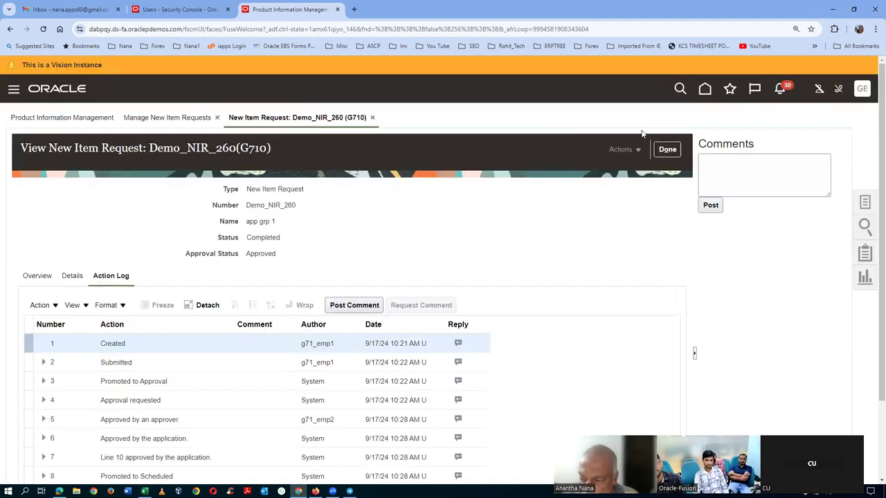
click(669, 149)
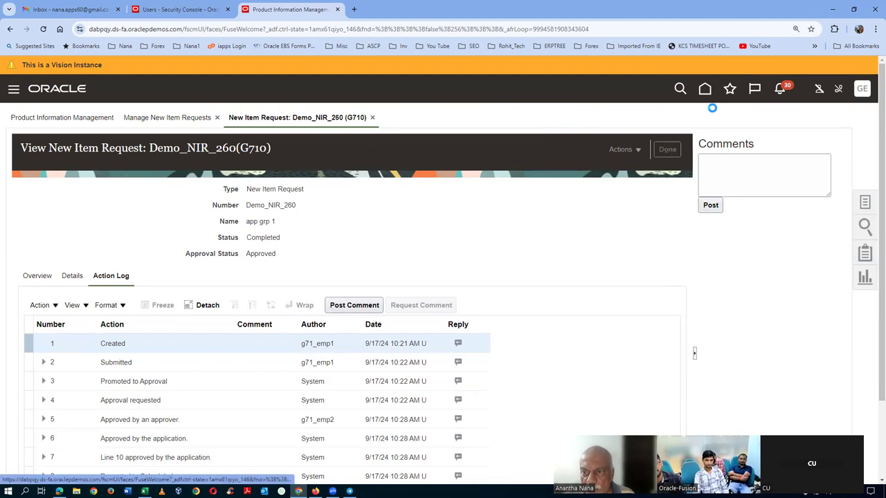
Step: Search Browse Items for 'g71' and open item g71_1050
click(865, 203)
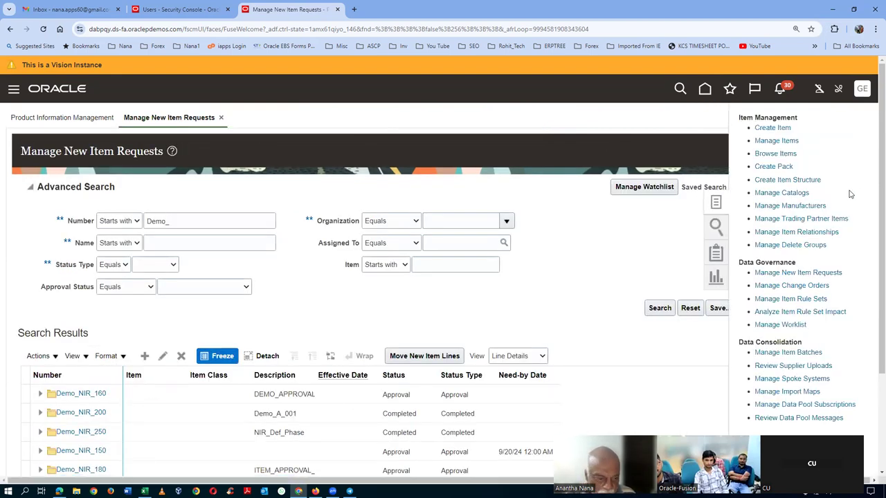
click(767, 155)
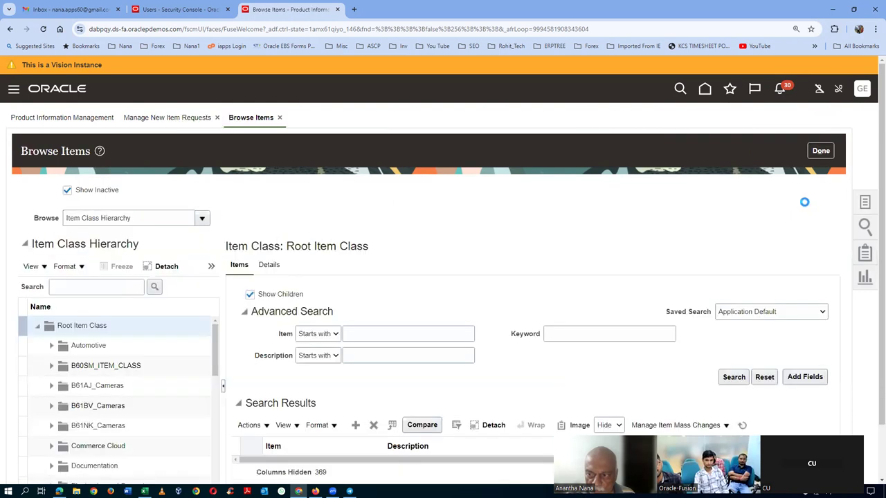
click(432, 333)
text(g71)
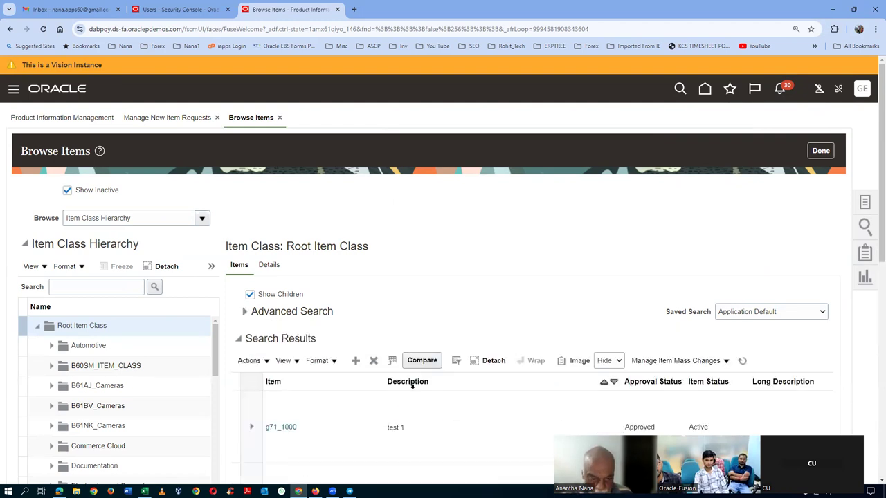
scroll(409, 396, down, 6)
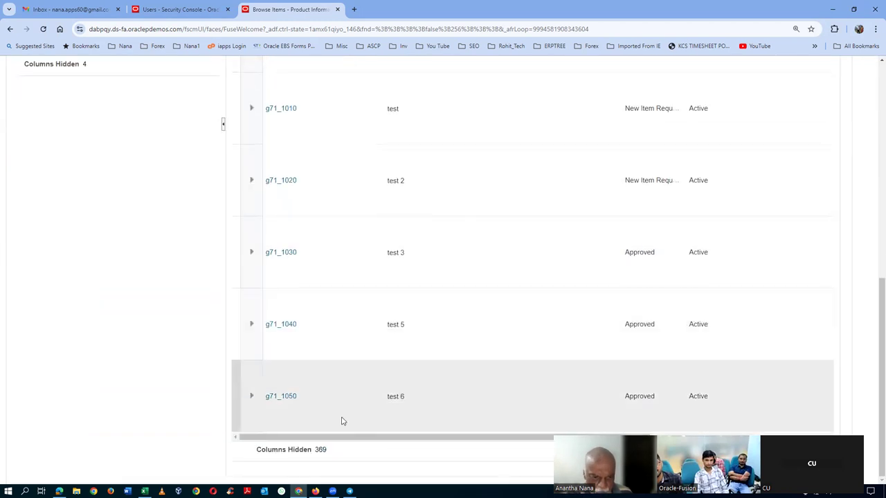
click(278, 396)
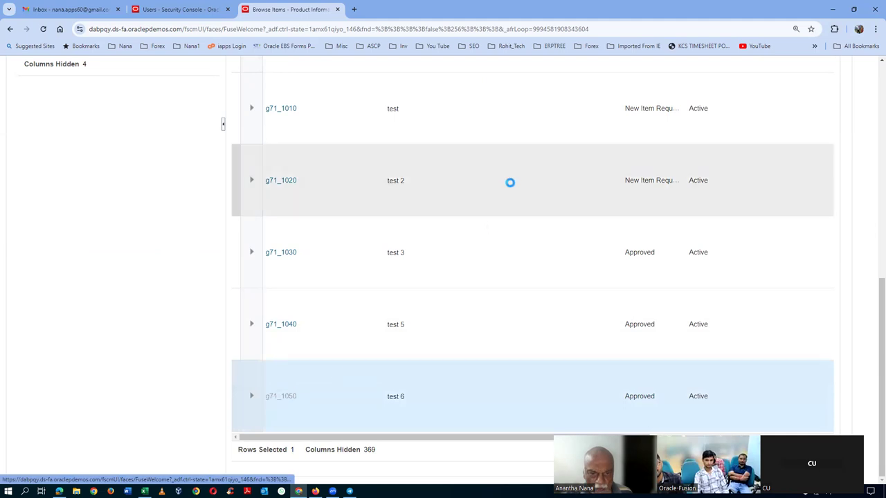